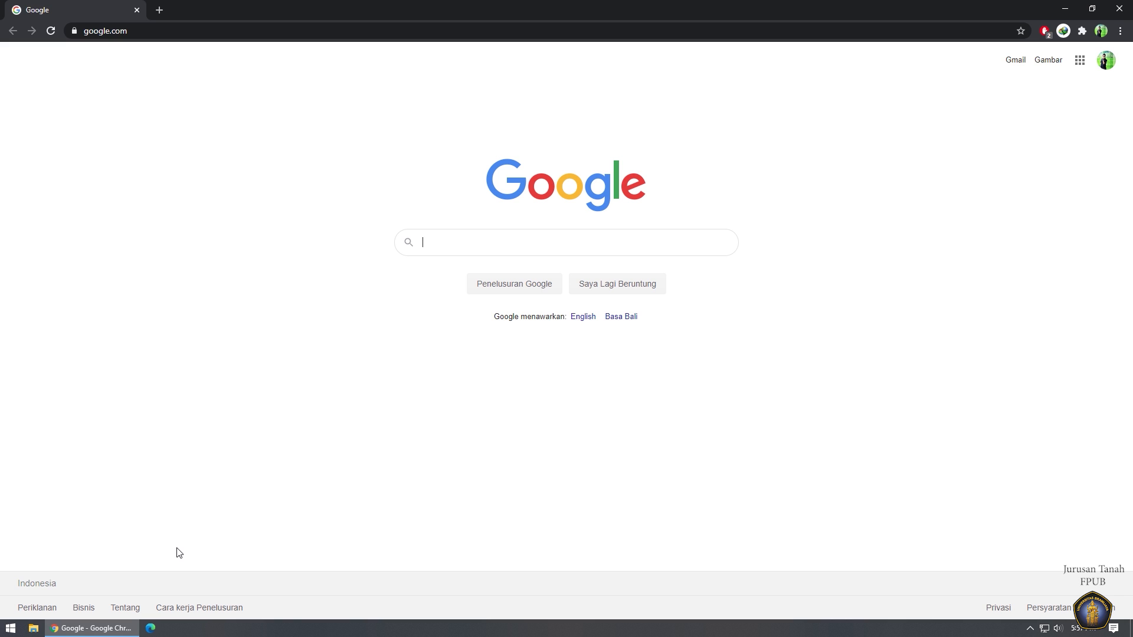
# Search Google for 'earth explorer' using the search suggestion.
pyautogui.write('eaar')
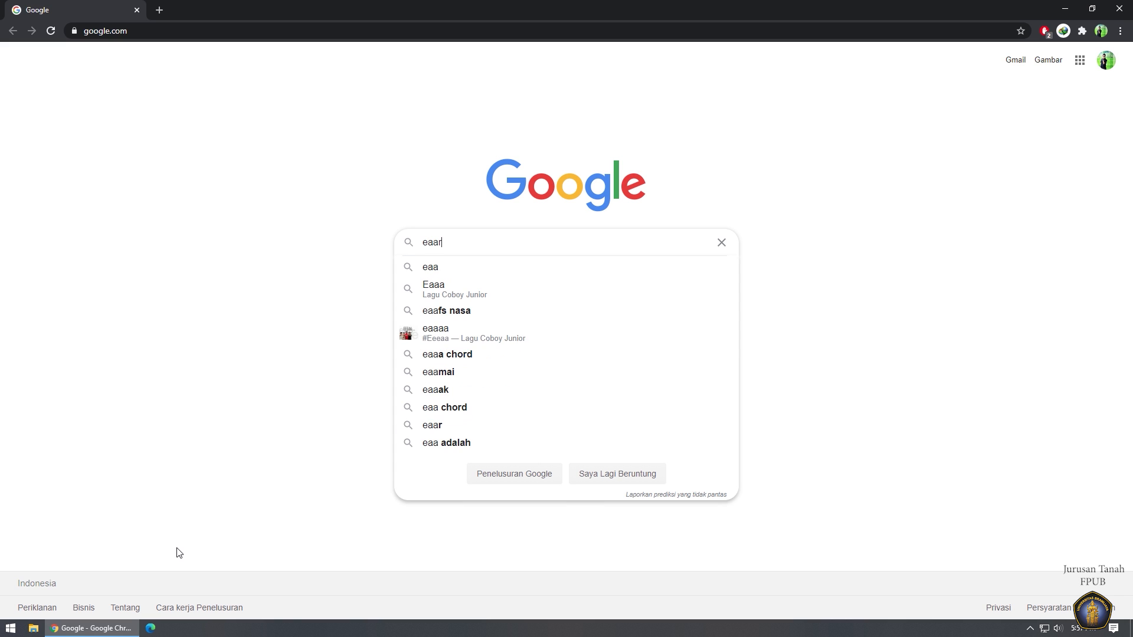
pyautogui.press('BackSpace')
pyautogui.press('BackSpace')
pyautogui.write('rt')
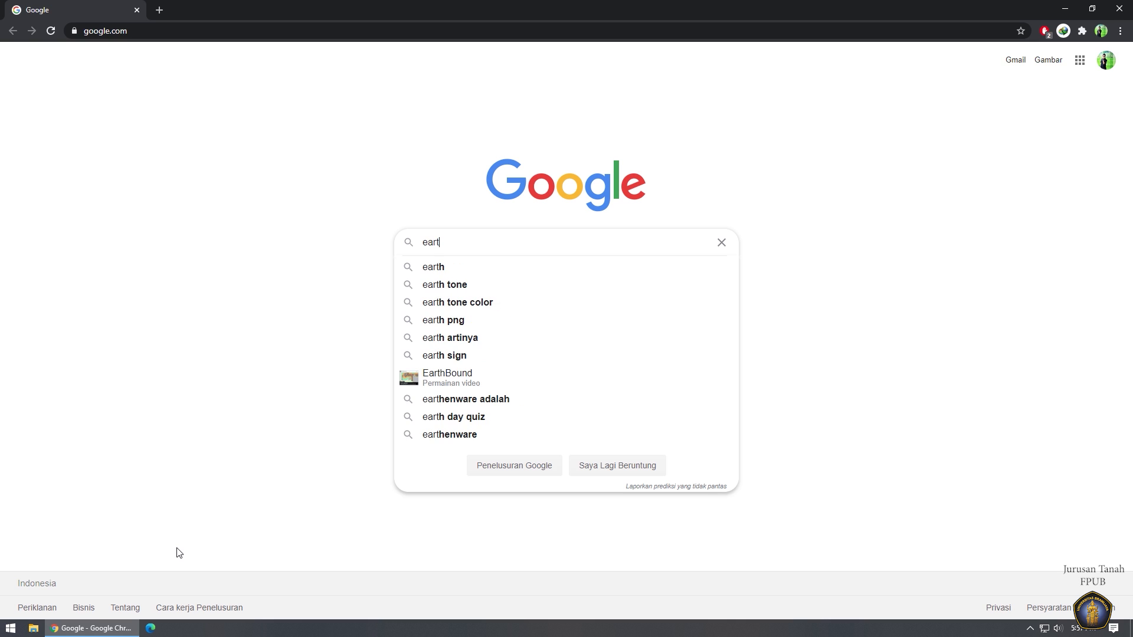
pyautogui.write('h e')
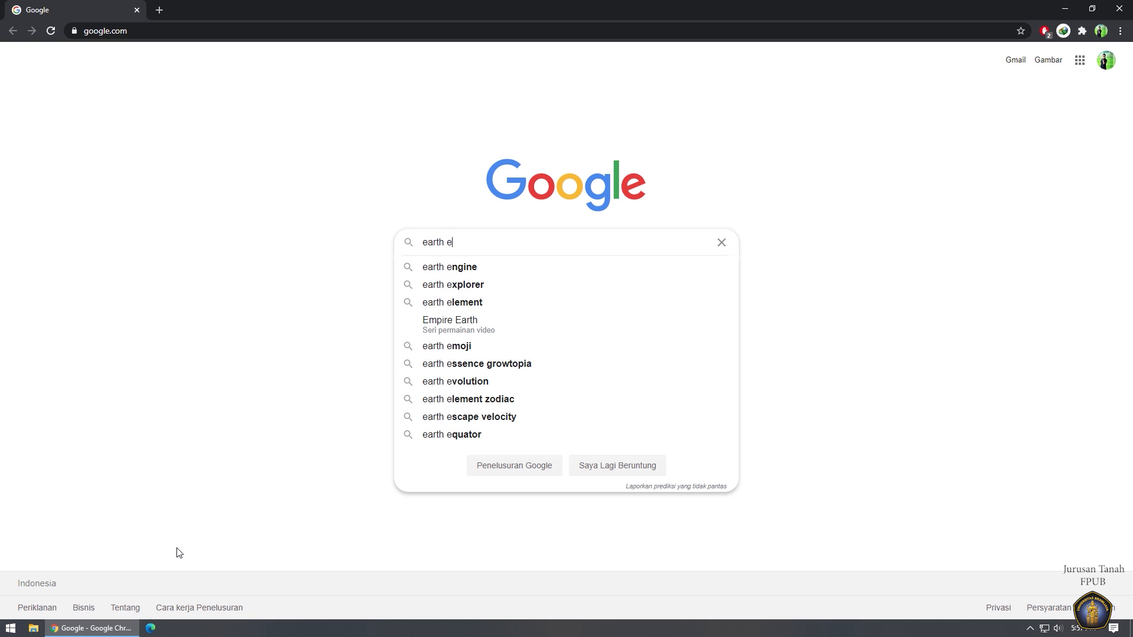
pyautogui.press('Down')
pyautogui.press('Down')
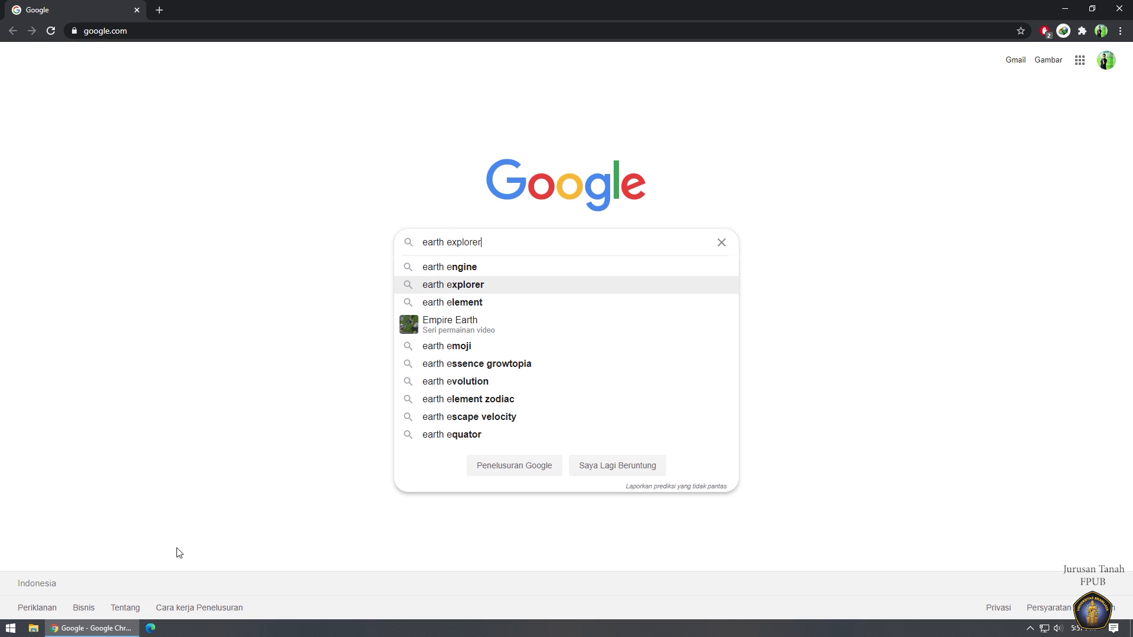
pyautogui.press('Return')
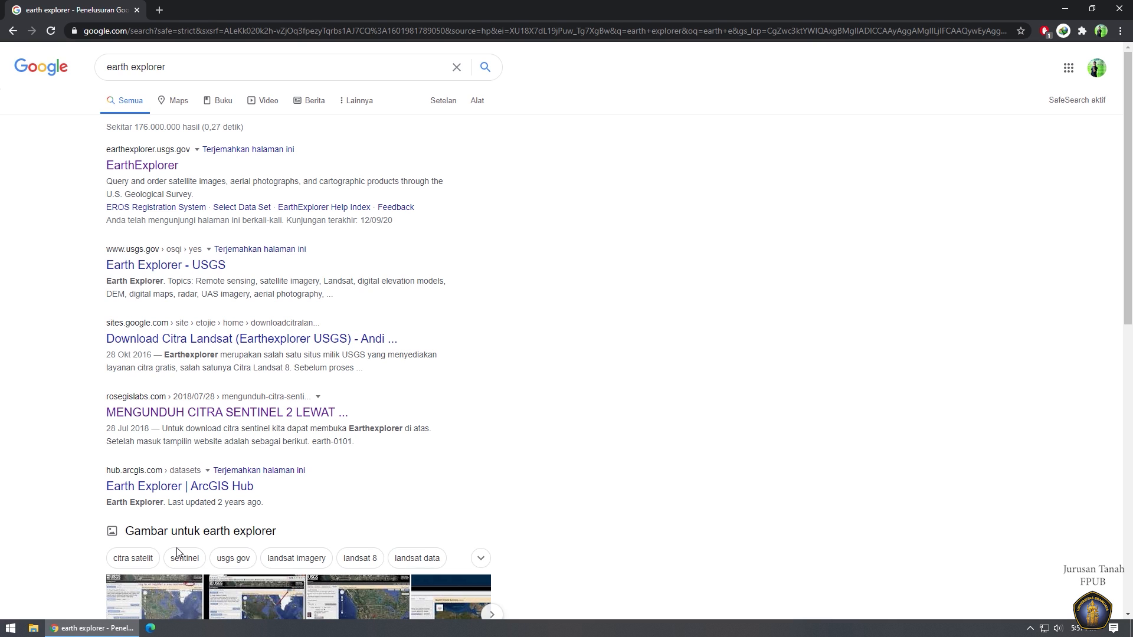
# Open the USGS EarthExplorer site, then log out and sign back in with the saved account.
pyautogui.click(141, 166)
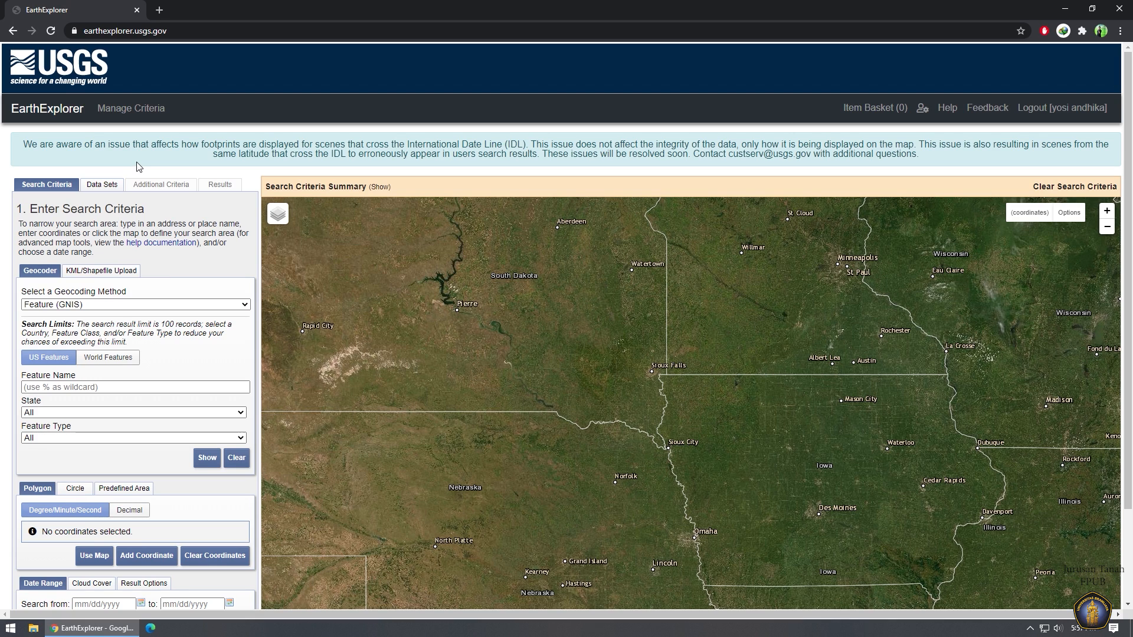
pyautogui.click(1027, 112)
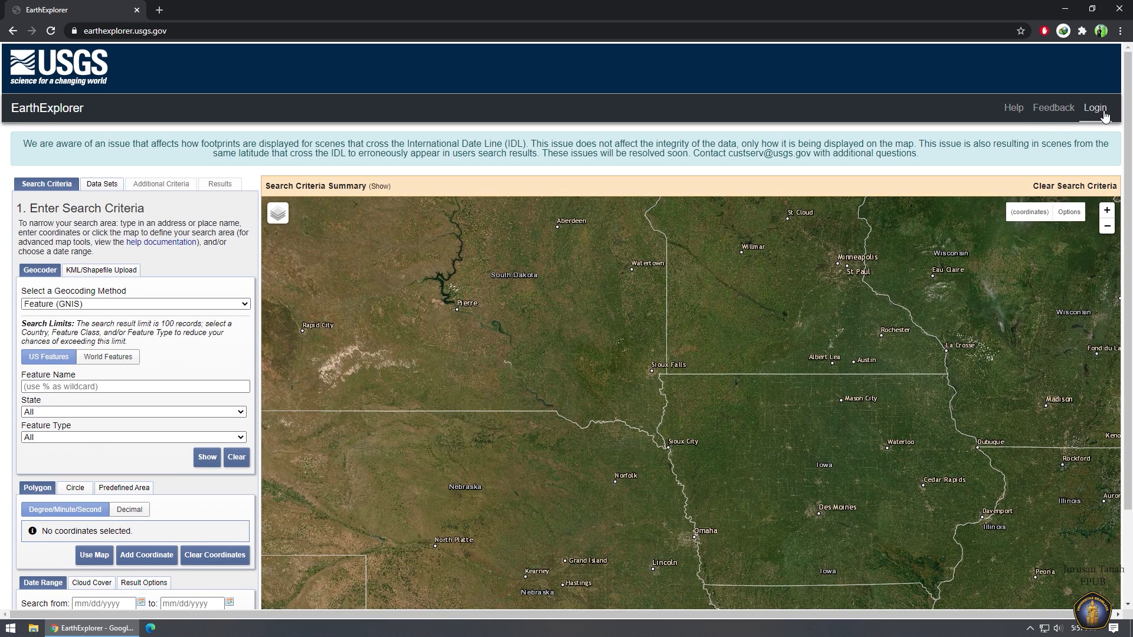
pyautogui.click(1103, 114)
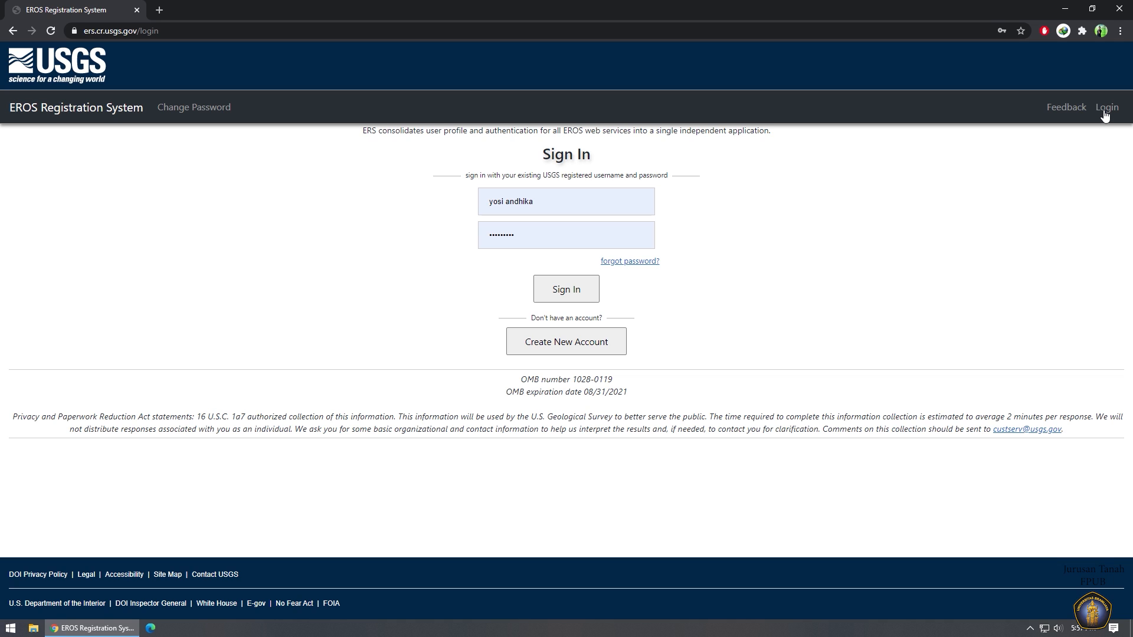
pyautogui.click(564, 295)
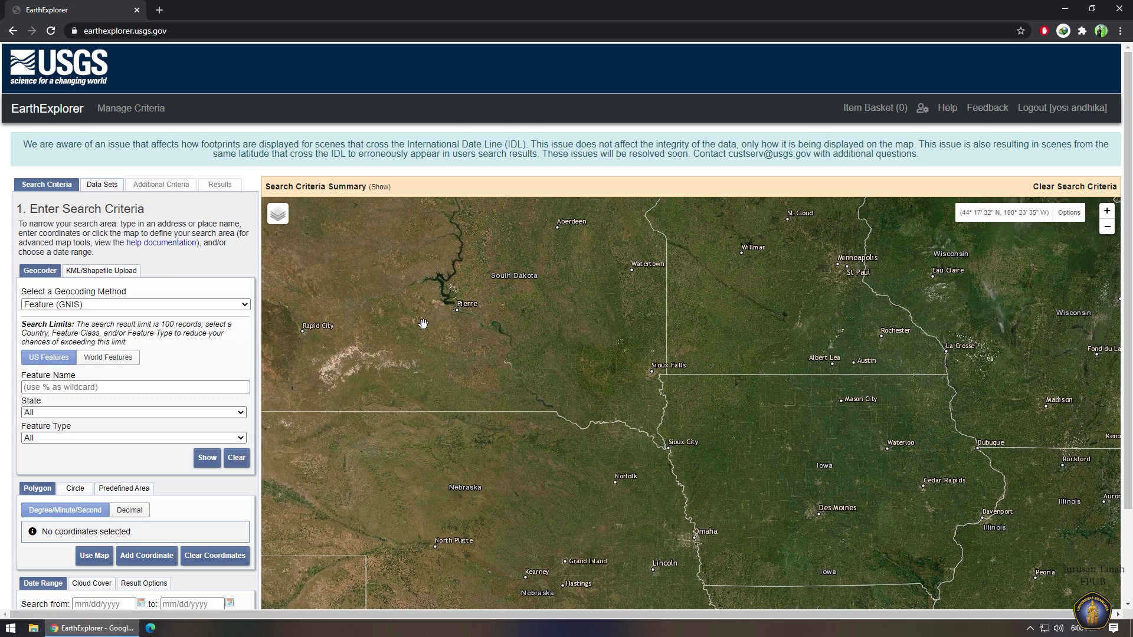
# Geocode 'malang' by Address/Place and add Malang, Indonesia as the first search-area coordinate.
pyautogui.click(144, 304)
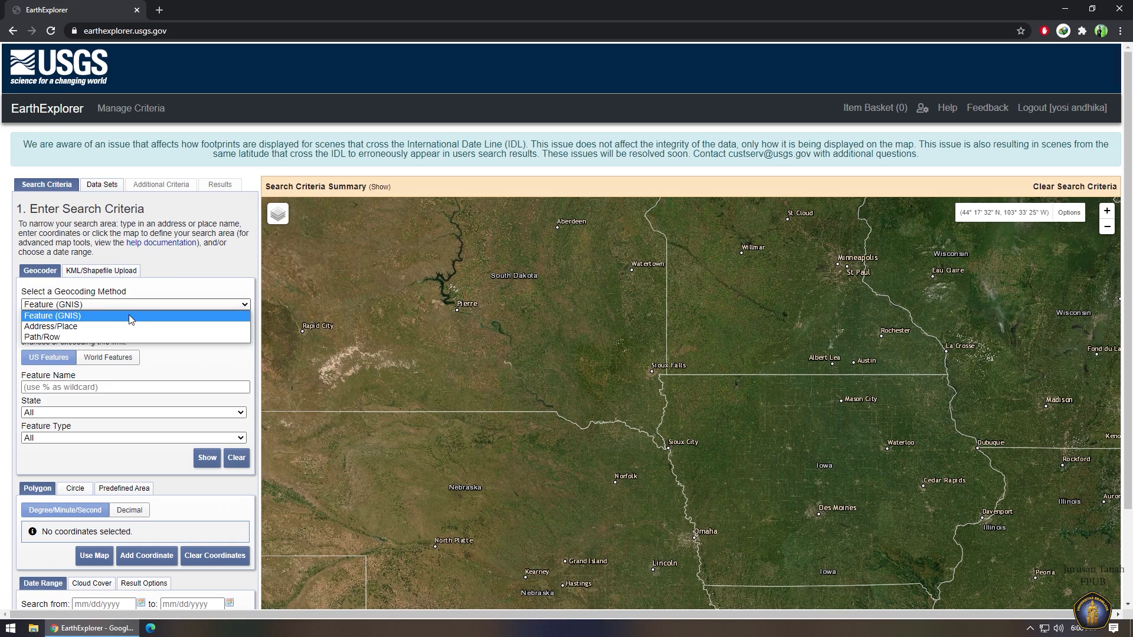
pyautogui.click(126, 326)
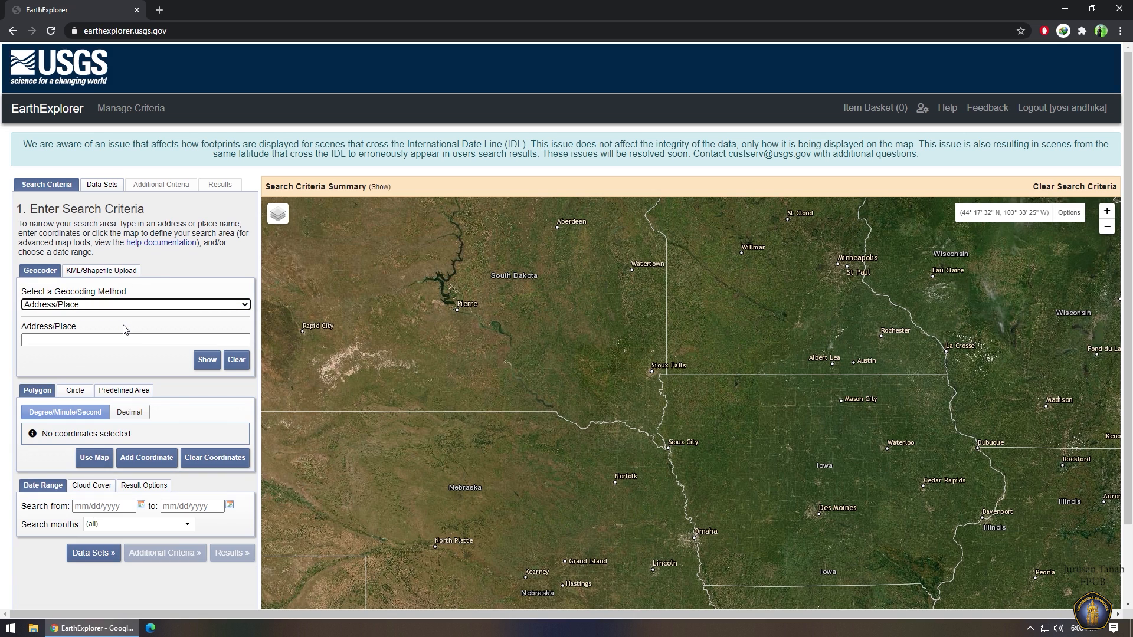
pyautogui.click(114, 341)
pyautogui.write('malang')
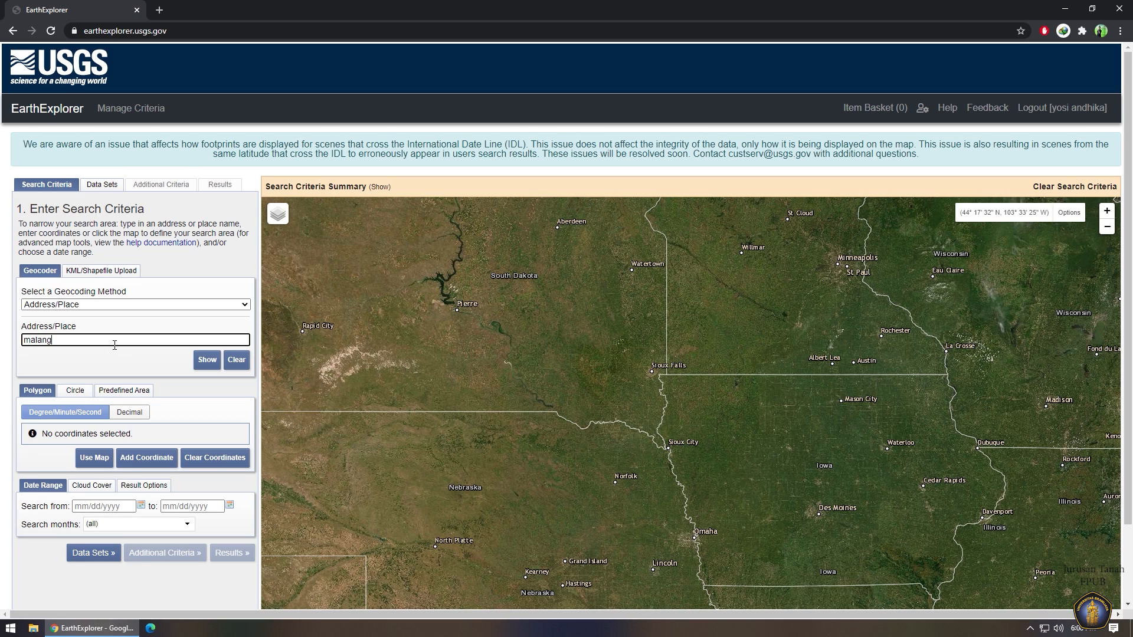
pyautogui.press('Return')
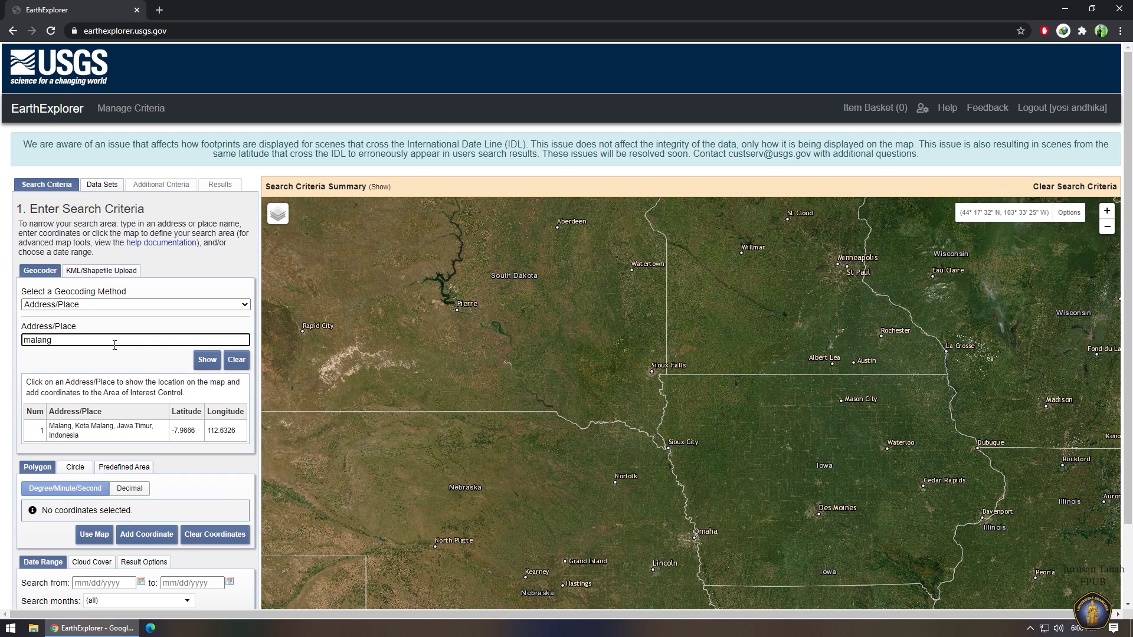
pyautogui.click(66, 436)
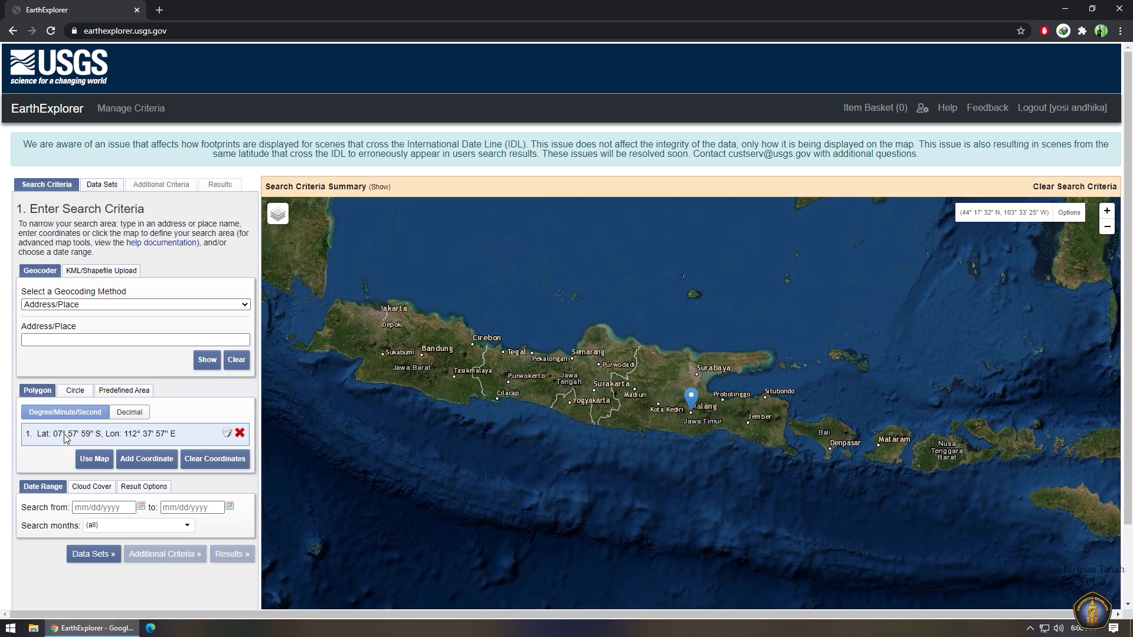
pyautogui.scroll(3, 593, 320)
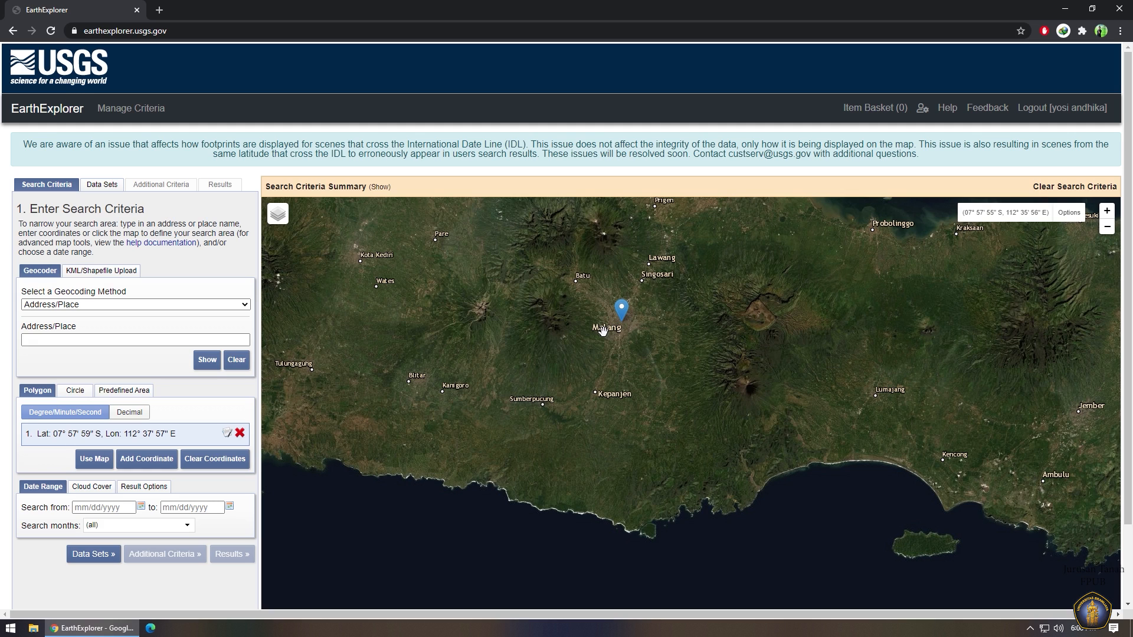
pyautogui.click(91, 511)
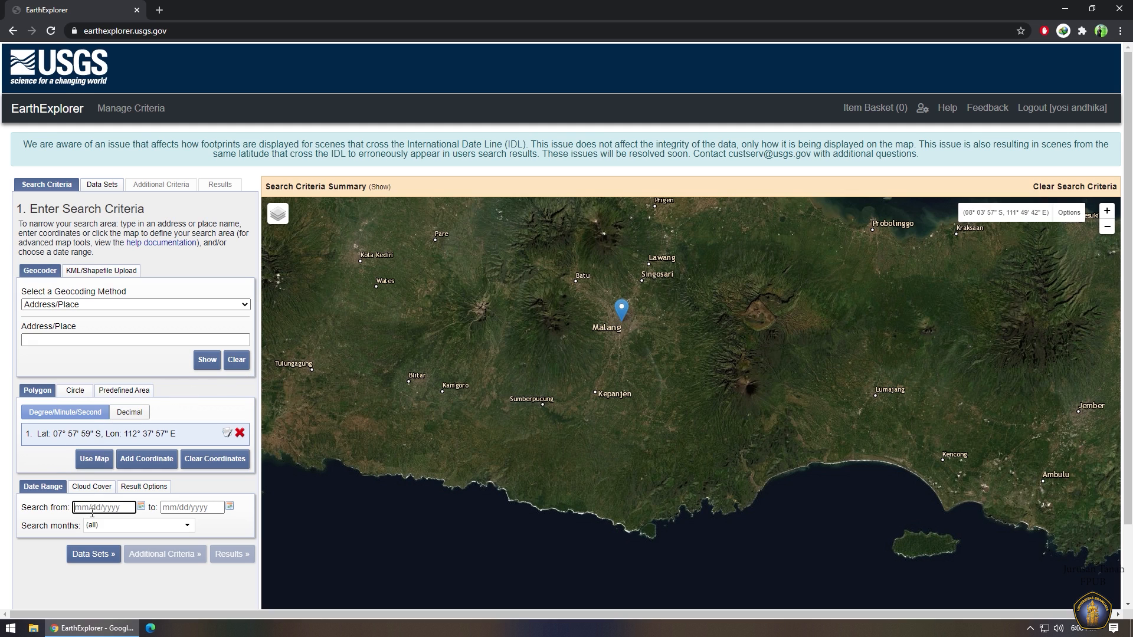
# Set the Search from date to 01/01/2018 with the calendar.
pyautogui.click(141, 506)
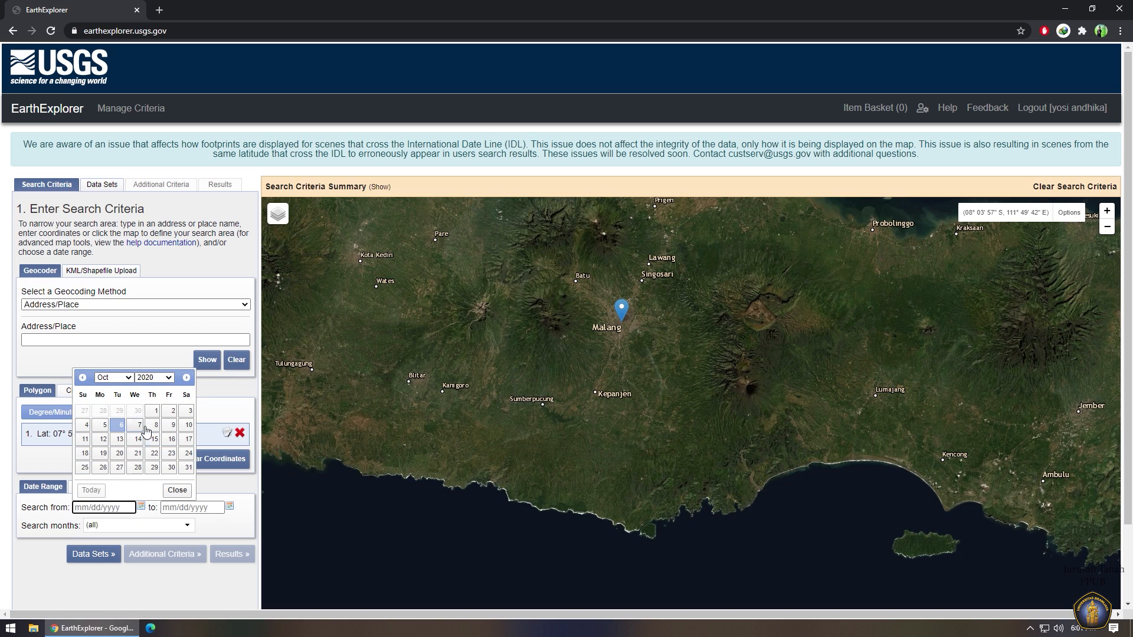
pyautogui.click(123, 377)
pyautogui.click(103, 387)
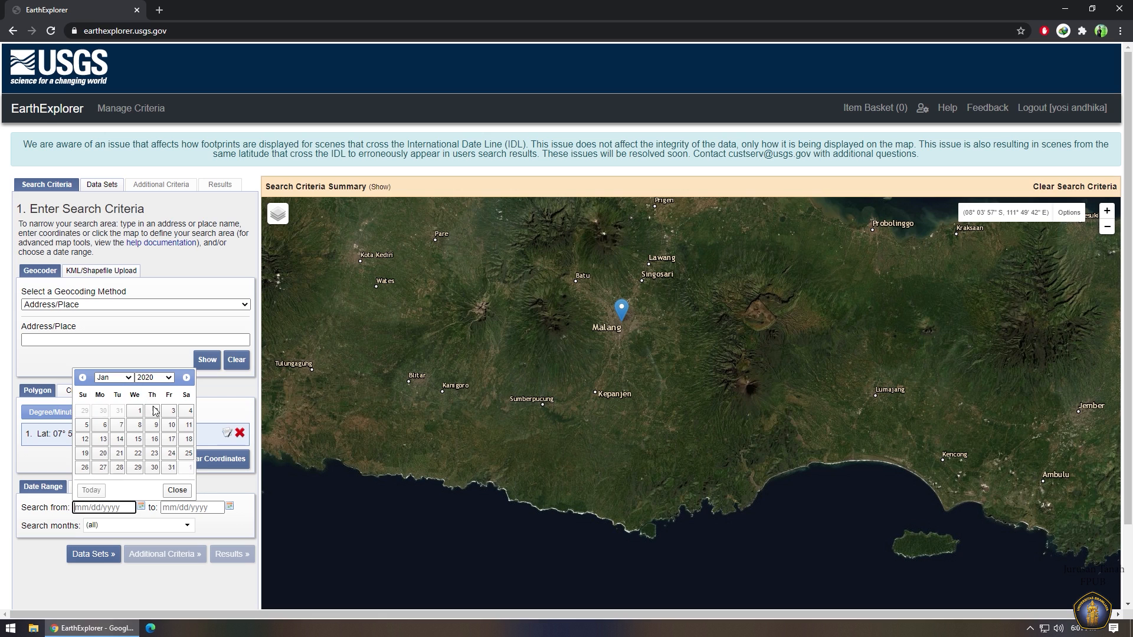
pyautogui.click(137, 410)
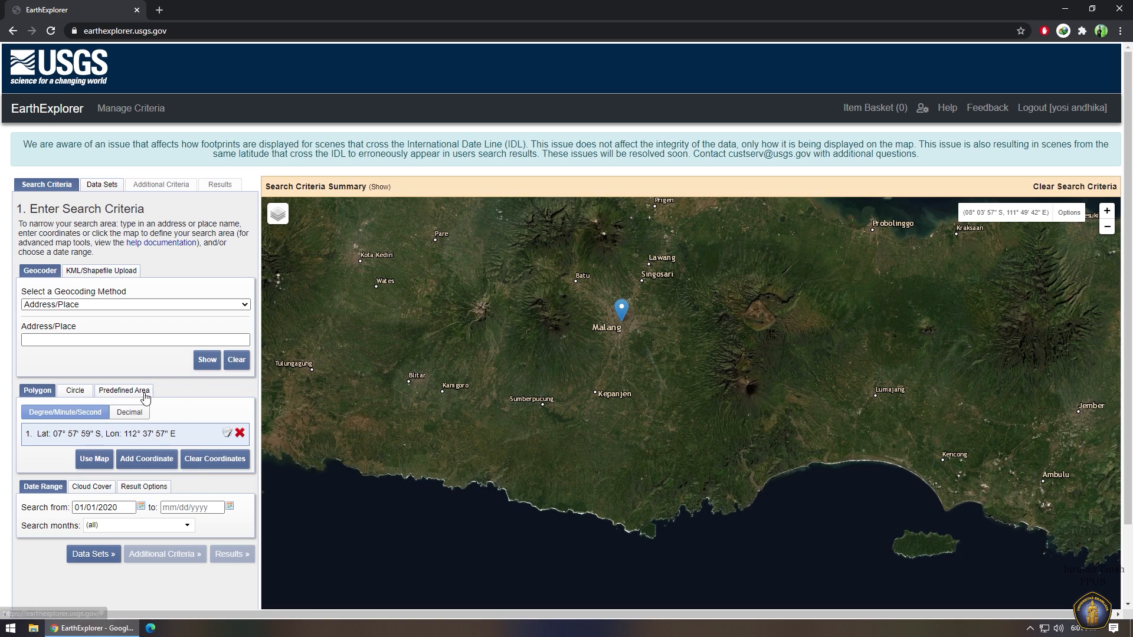
pyautogui.click(141, 507)
pyautogui.click(167, 378)
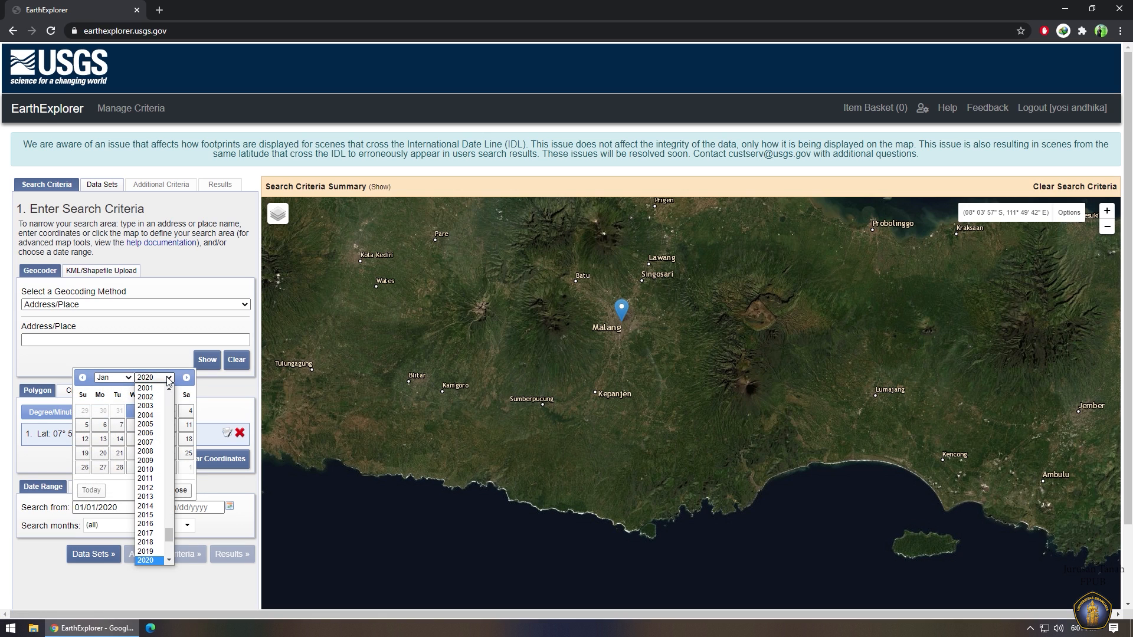
pyautogui.click(152, 560)
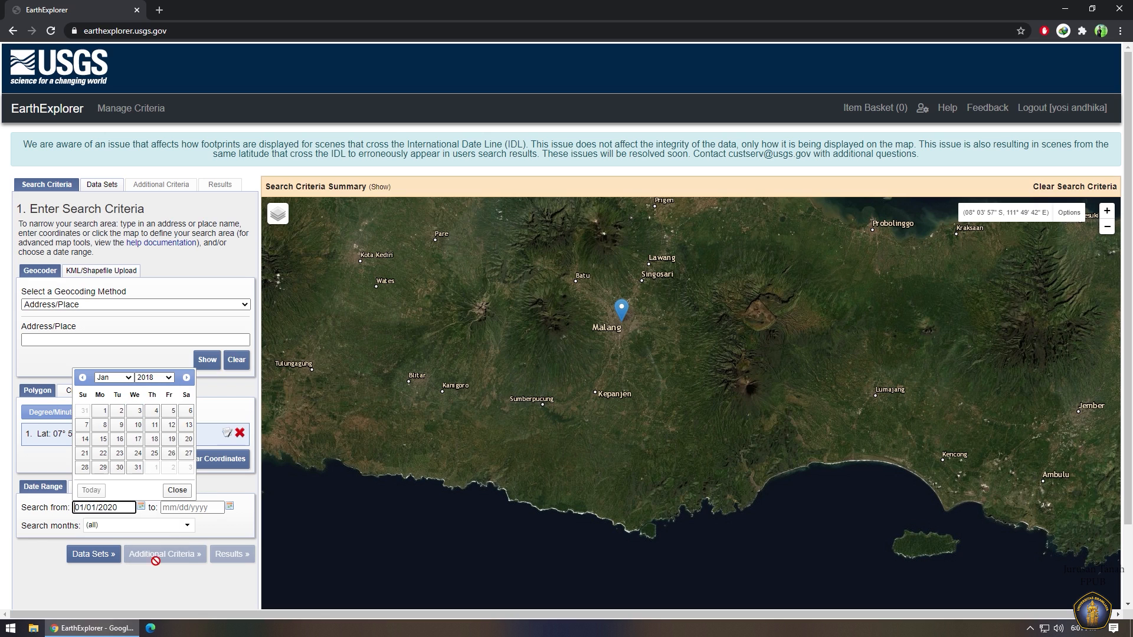
pyautogui.click(103, 411)
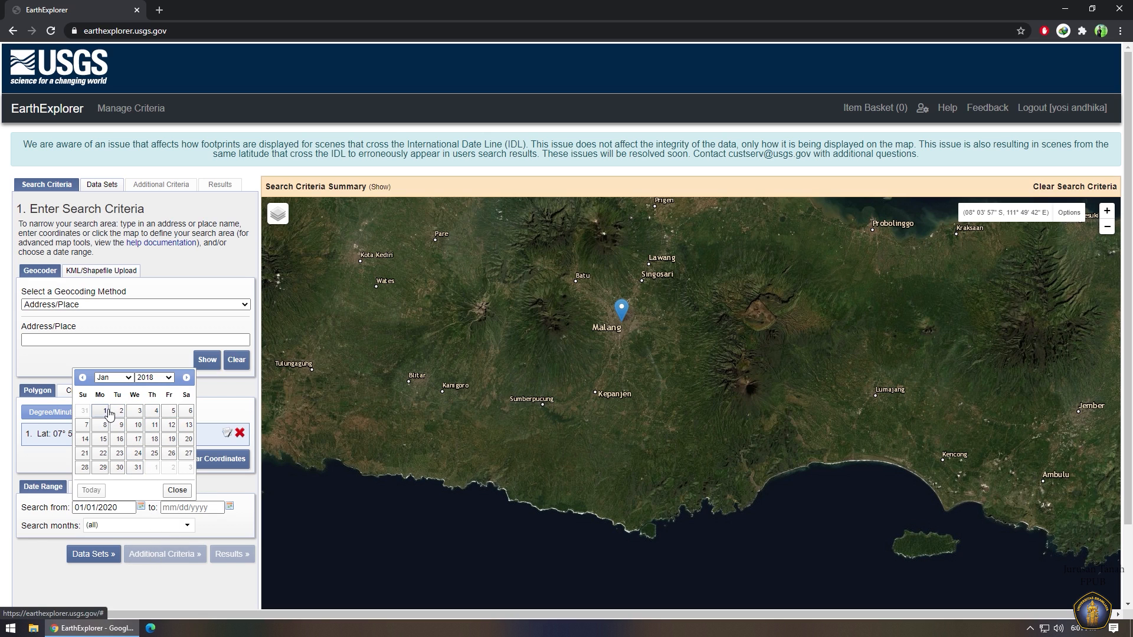
# Set the end date to 08/01/2020.
pyautogui.click(232, 509)
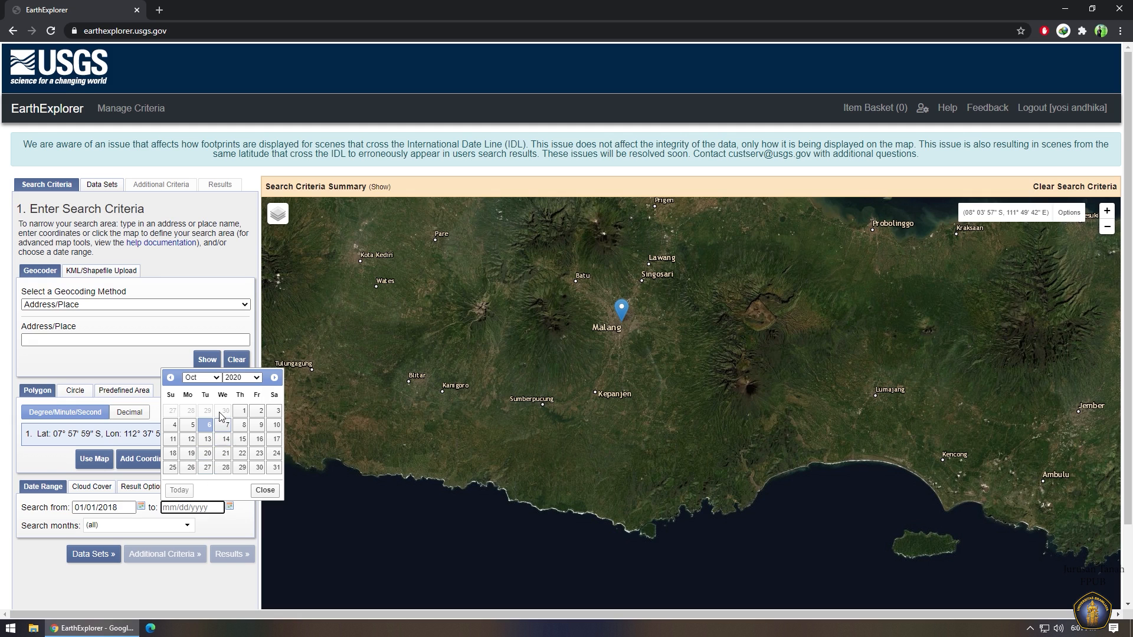
pyautogui.click(208, 378)
pyautogui.click(191, 452)
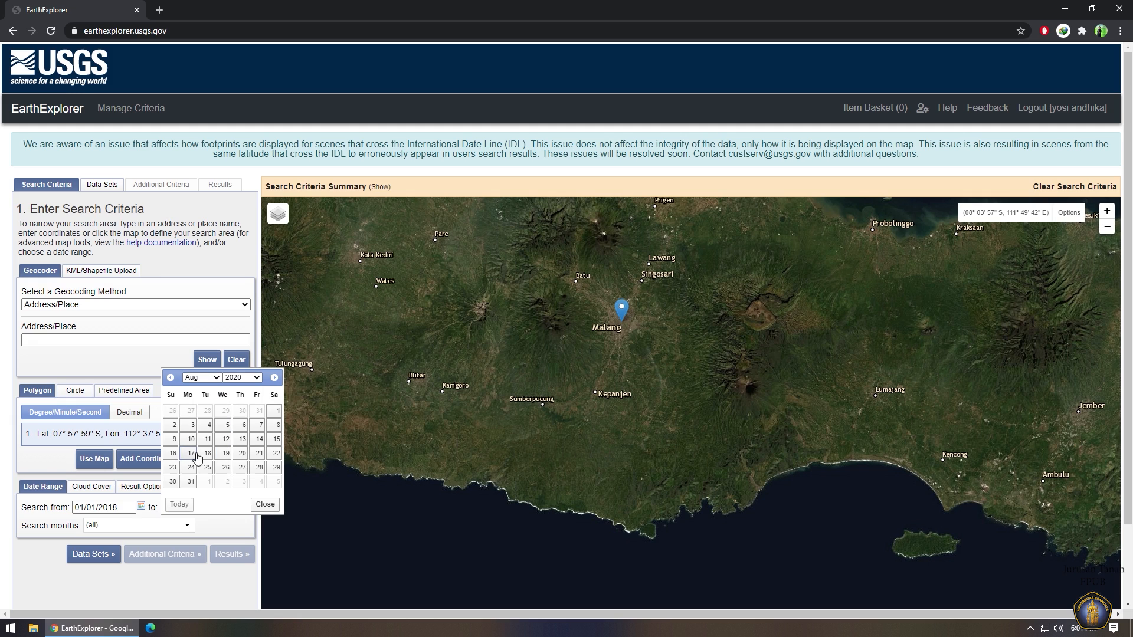
pyautogui.click(276, 412)
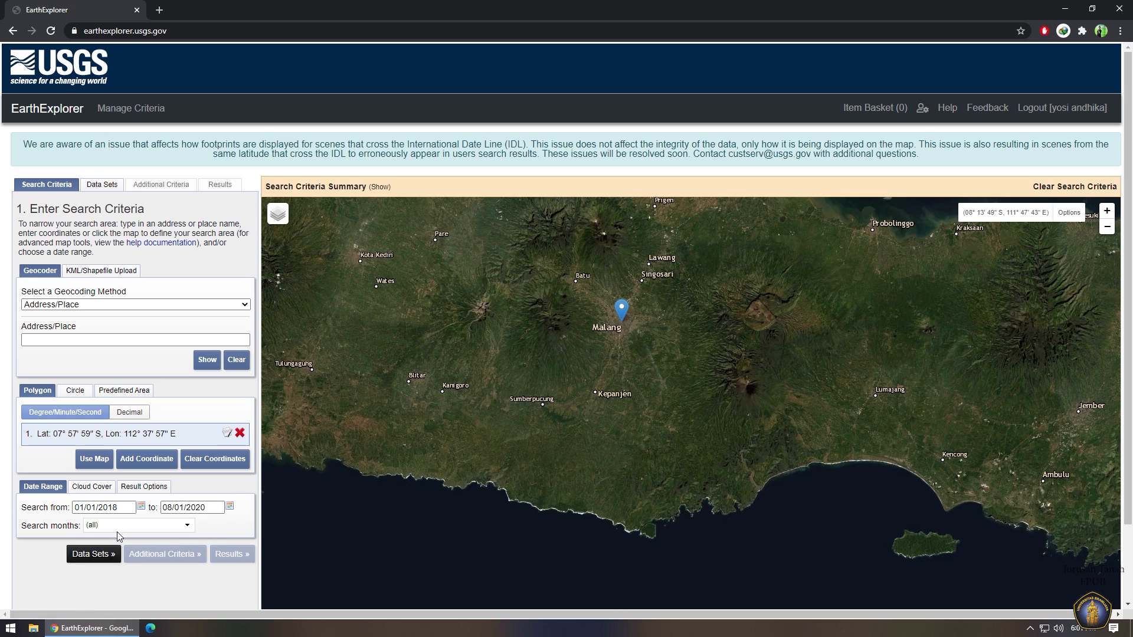
# Select the Landsat 8 OLI/TIRS C1 Level-1 data set under Landsat Collection 1 Level-1.
pyautogui.click(102, 186)
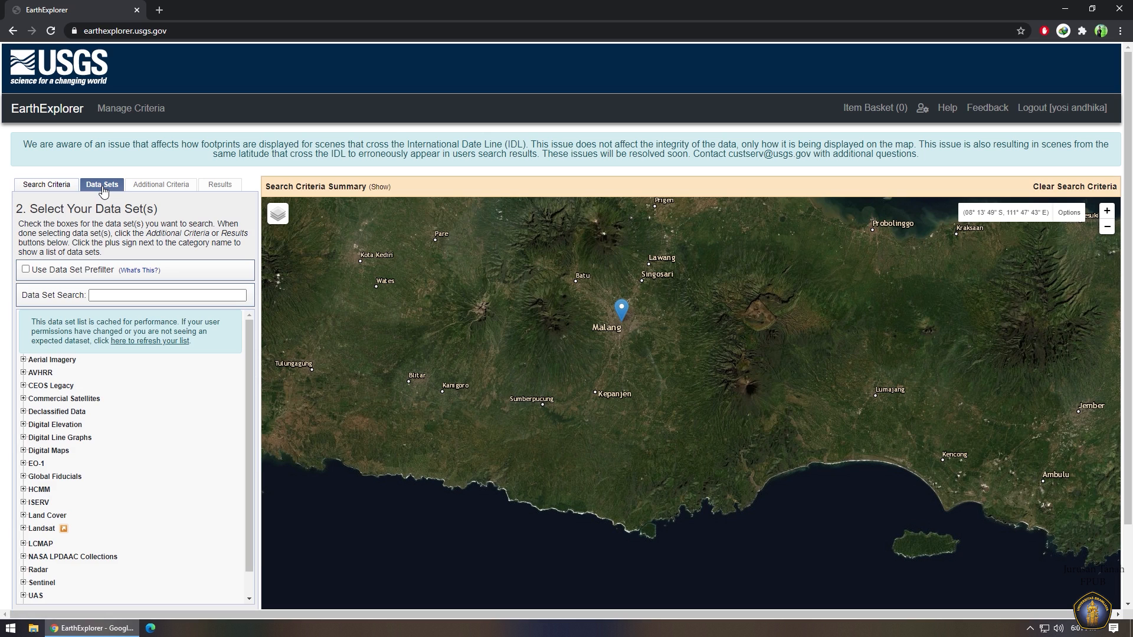
pyautogui.click(23, 528)
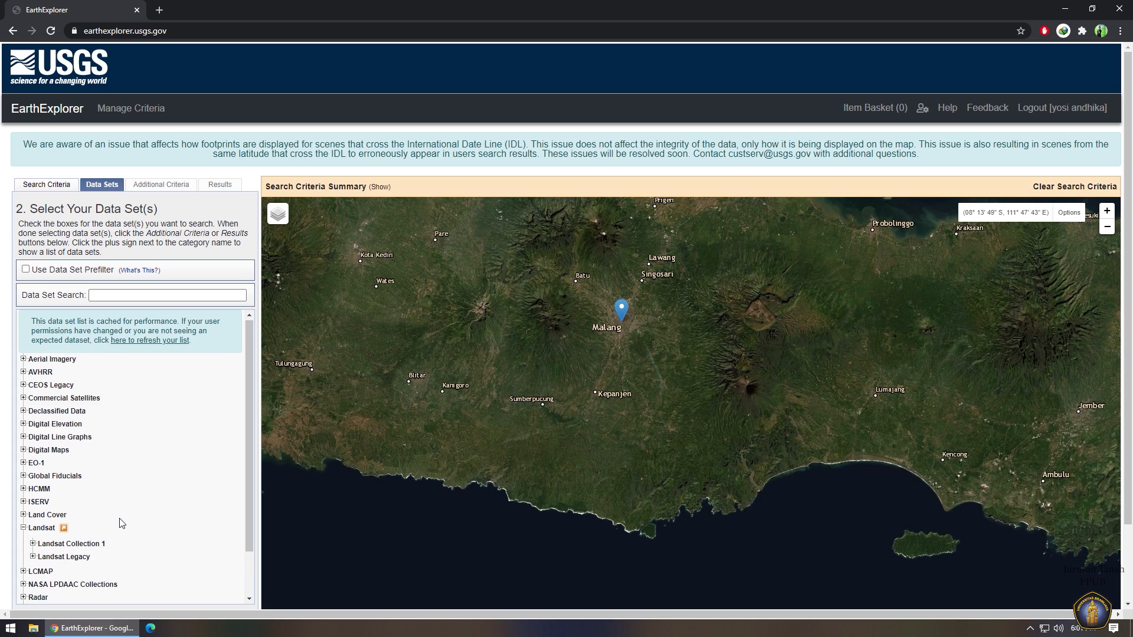
pyautogui.scroll(-1, 121, 523)
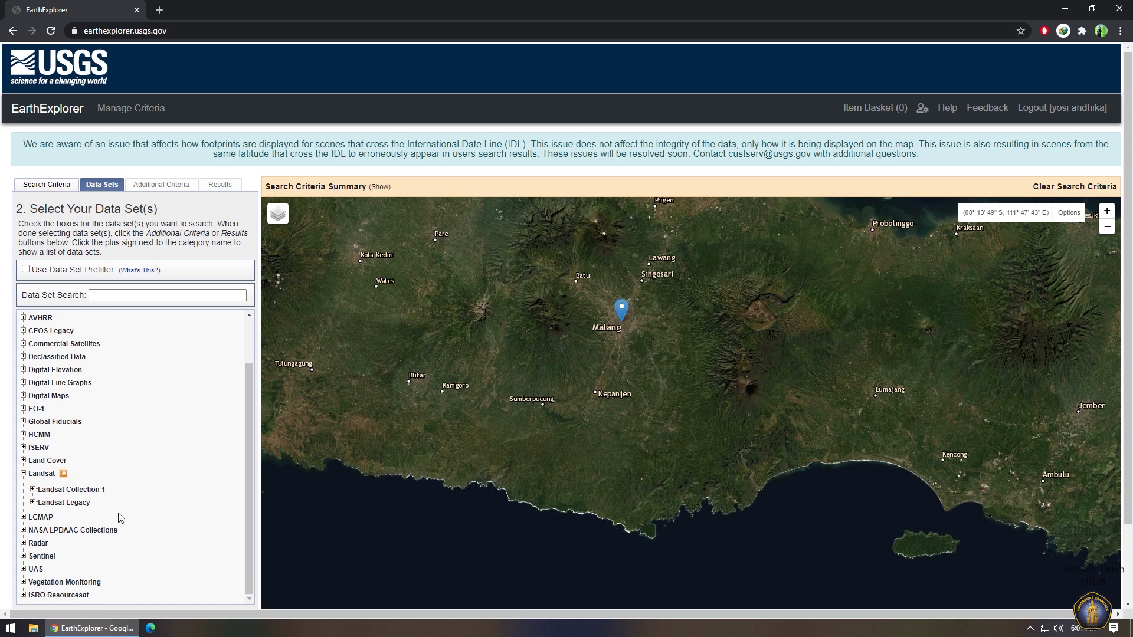
pyautogui.click(33, 489)
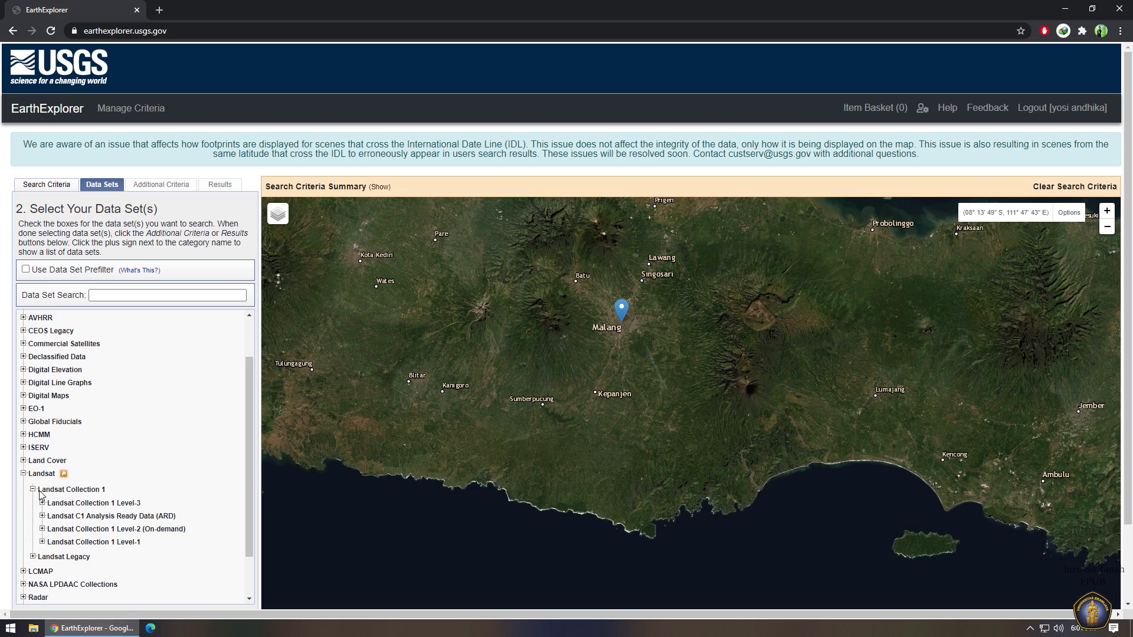
pyautogui.click(41, 541)
pyautogui.scroll(-1, 52, 540)
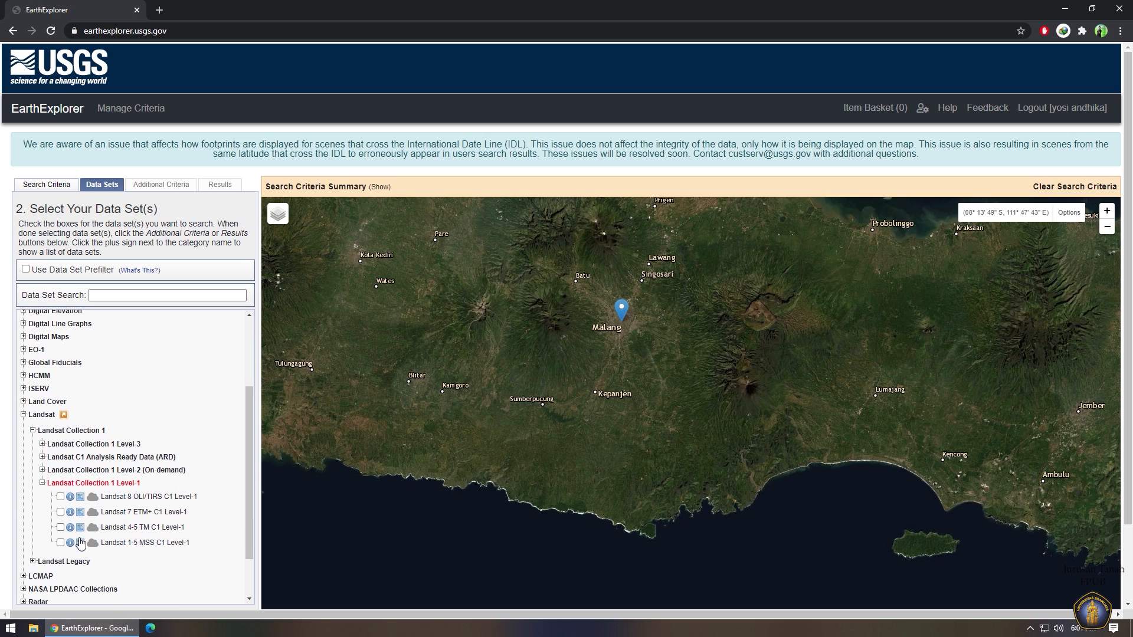
pyautogui.click(60, 497)
pyautogui.click(152, 190)
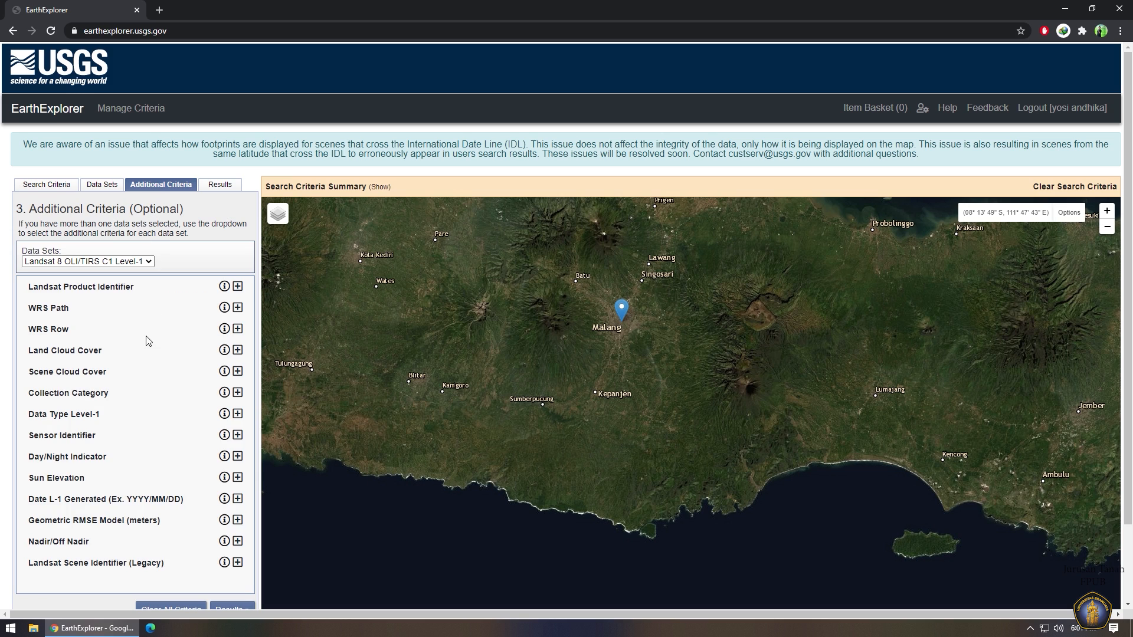
# Limit both Land Cloud Cover and Scene Cloud Cover to less than 10%.
pyautogui.click(237, 350)
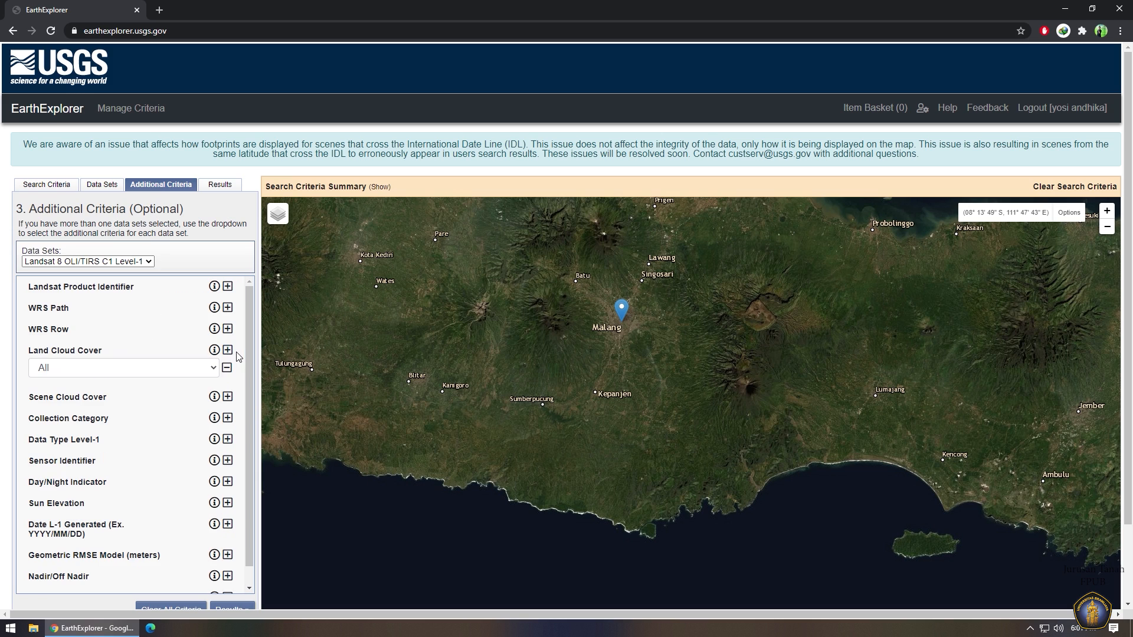
pyautogui.click(203, 372)
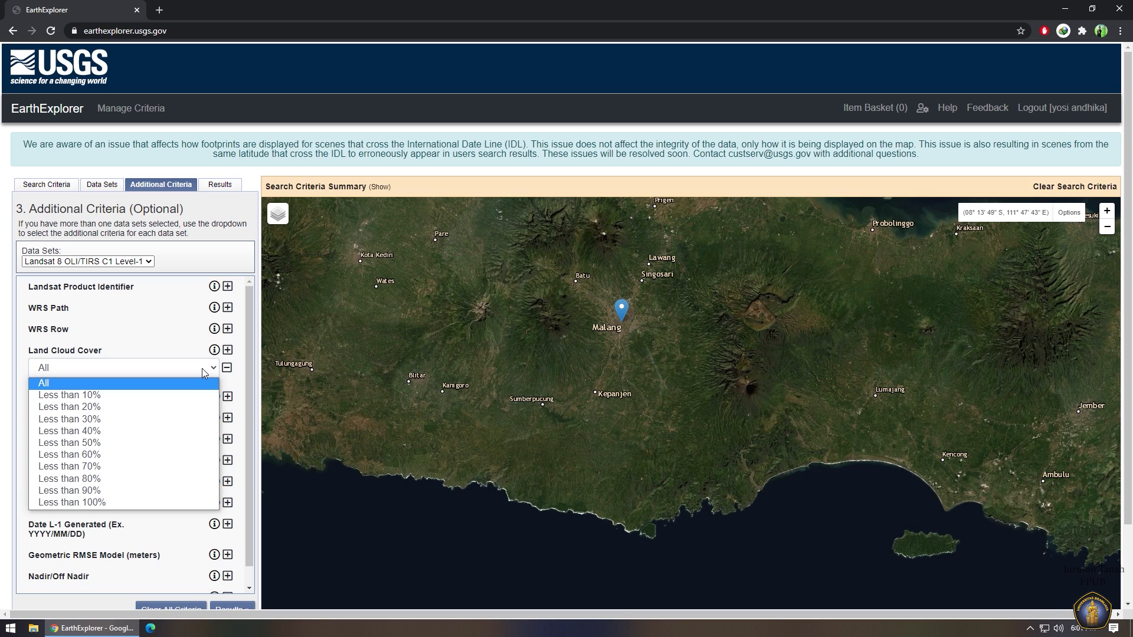
pyautogui.click(104, 395)
pyautogui.click(228, 397)
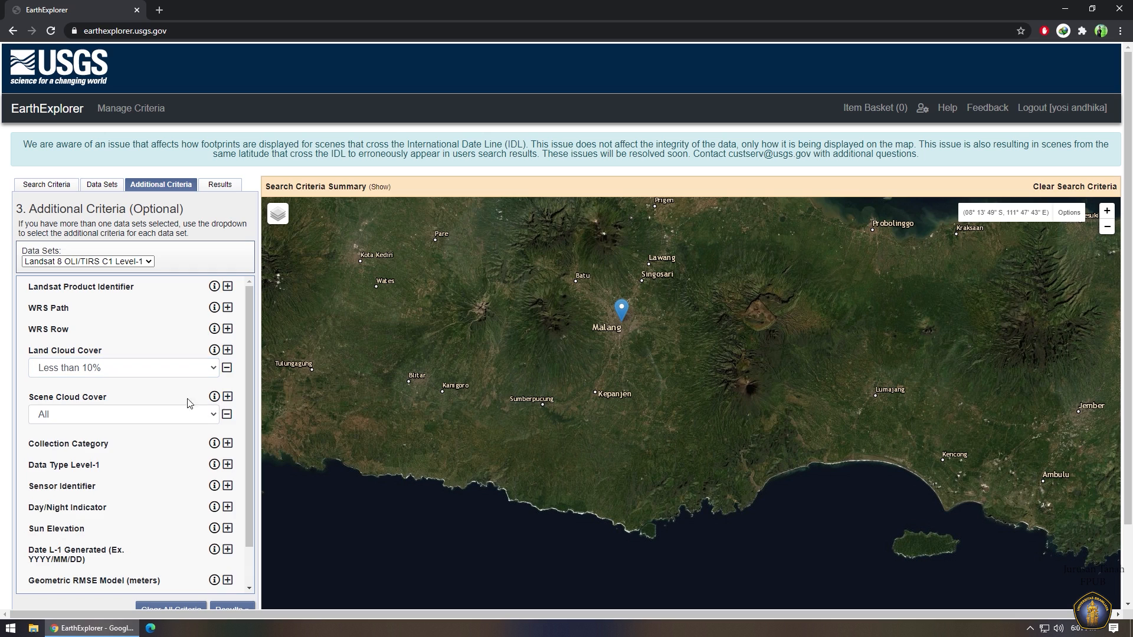
pyautogui.click(108, 418)
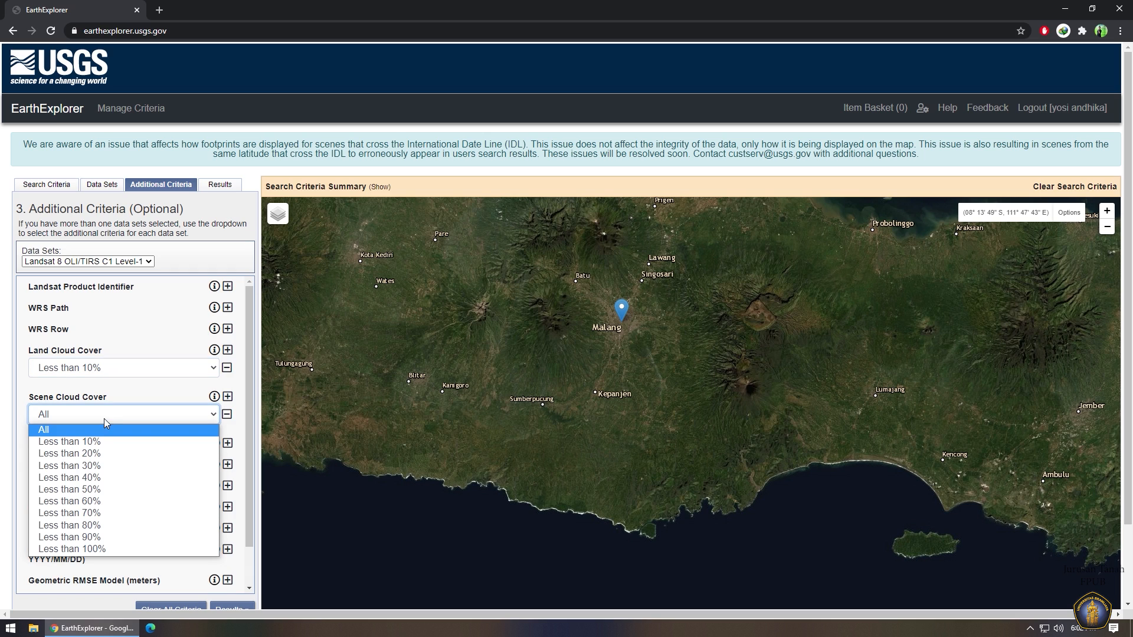
pyautogui.click(97, 440)
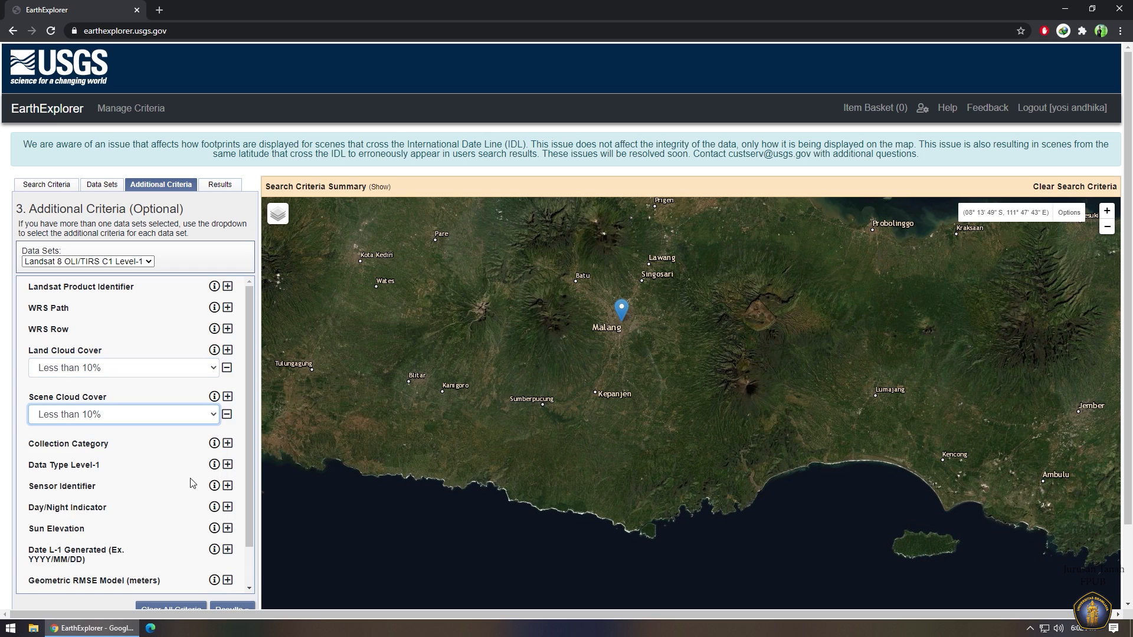
# Set the Day/Night Indicator to Day and list the search results.
pyautogui.click(228, 507)
pyautogui.click(177, 525)
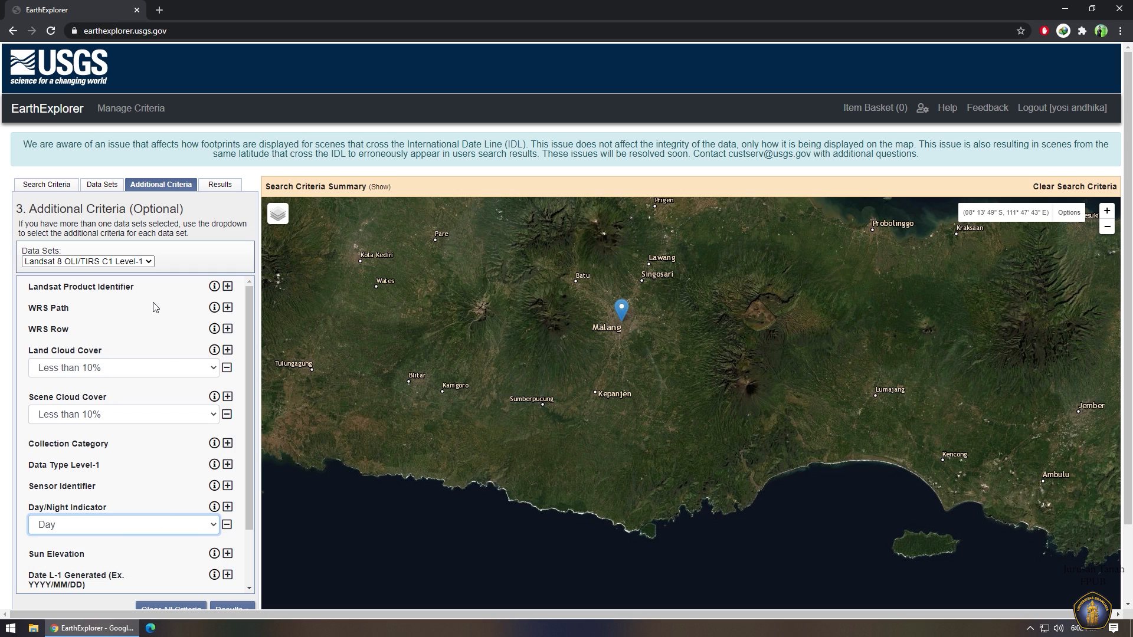
pyautogui.scroll(-1, 172, 301)
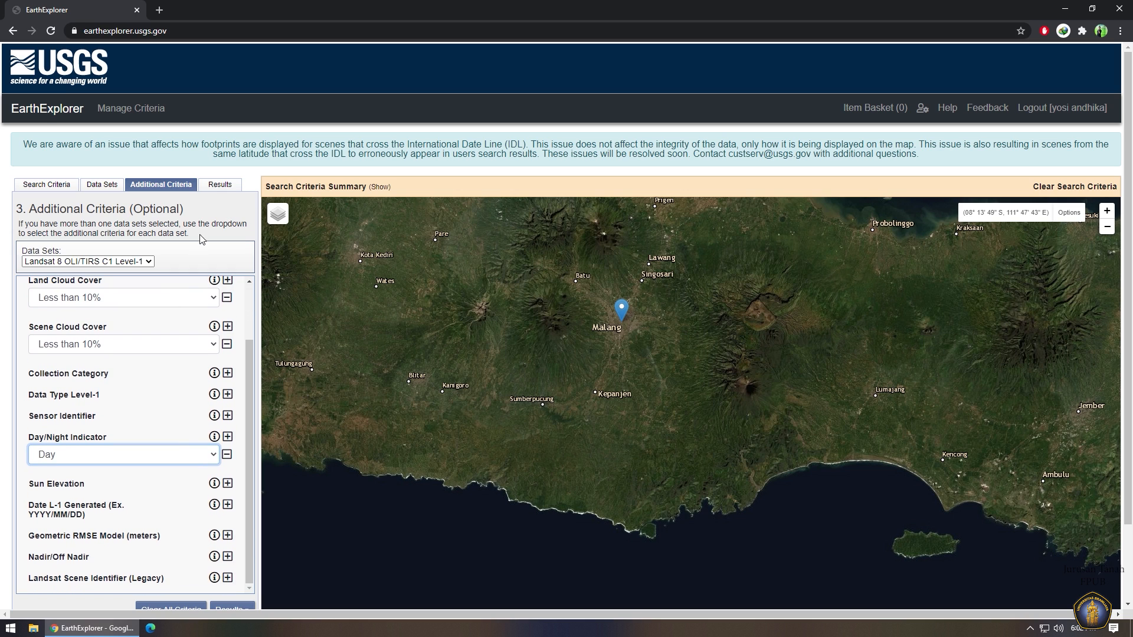
pyautogui.scroll(-1, 172, 301)
pyautogui.scroll(-2, 212, 325)
pyautogui.click(232, 520)
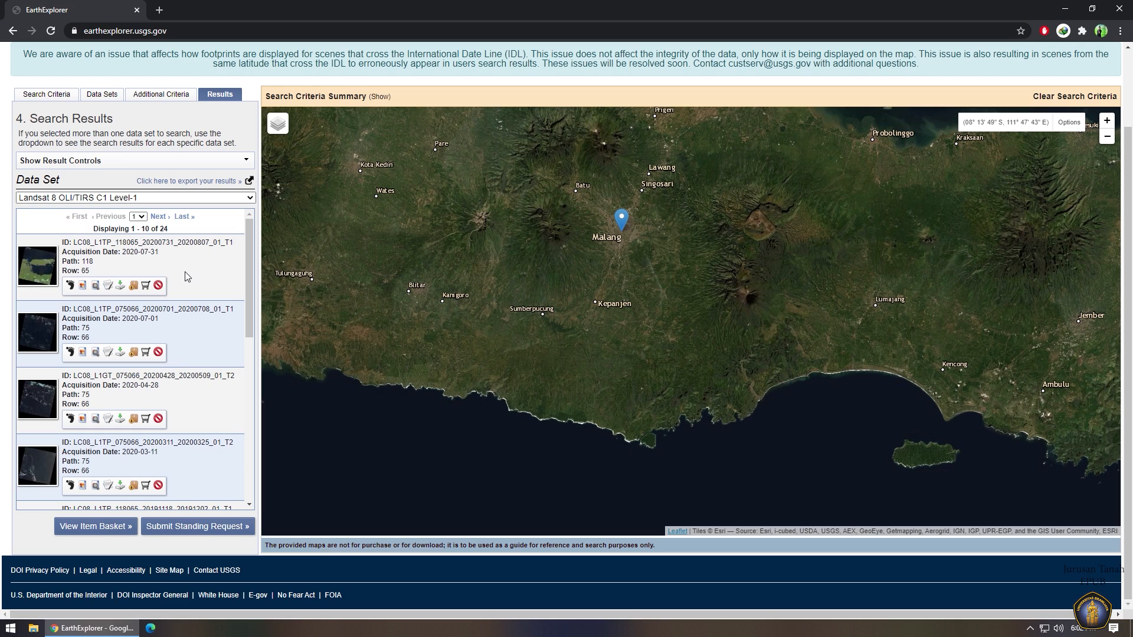
# Show the footprint and browse overlay of the 2019-10-01 scene, zoomed over Malang.
pyautogui.scroll(-4, 187, 277)
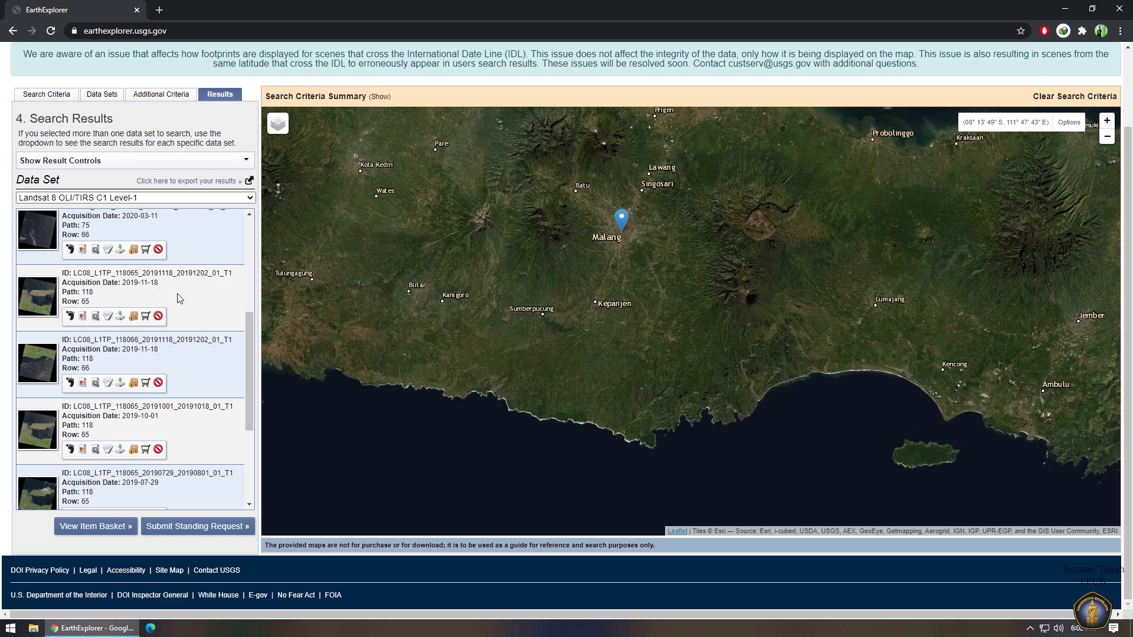
pyautogui.click(74, 450)
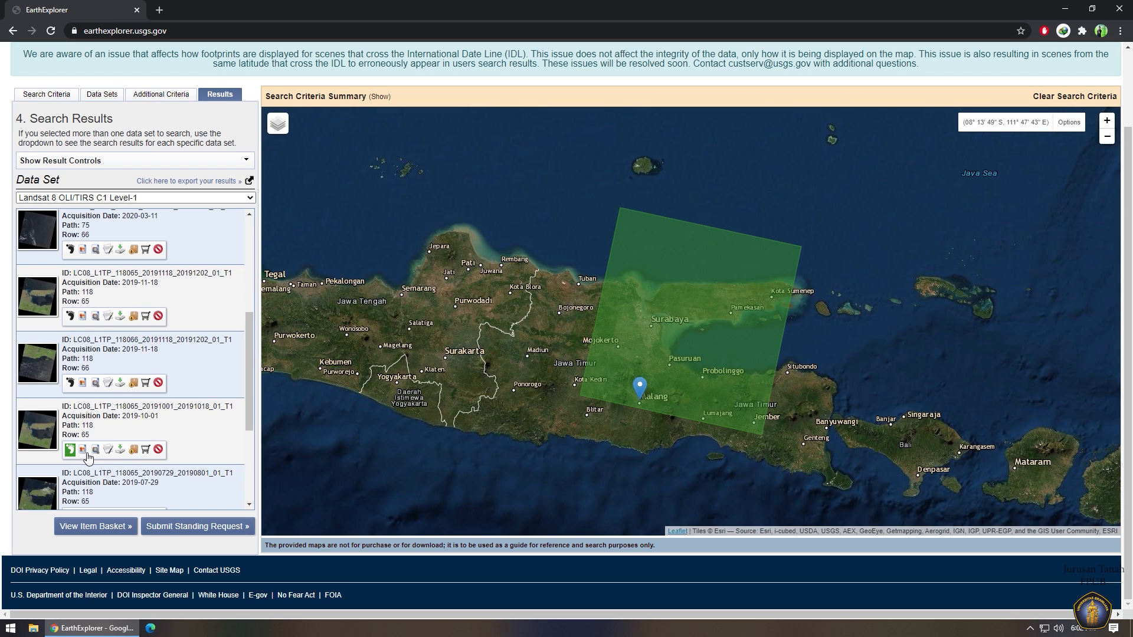
pyautogui.click(87, 453)
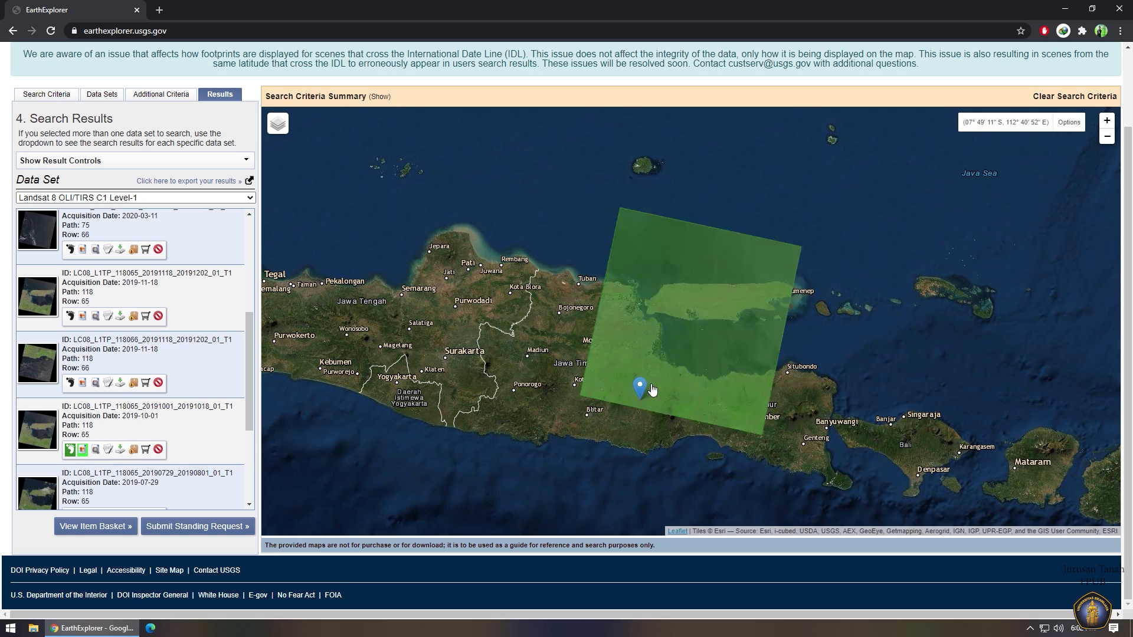
pyautogui.scroll(2, 650, 389)
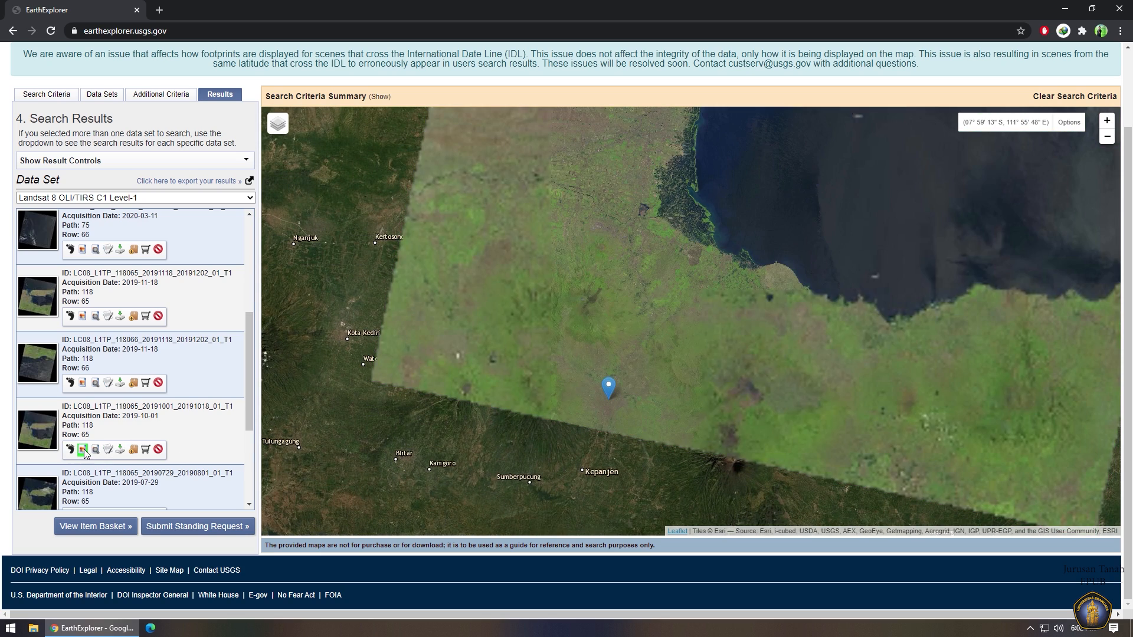
pyautogui.scroll(1, 589, 383)
pyautogui.scroll(-2, 529, 369)
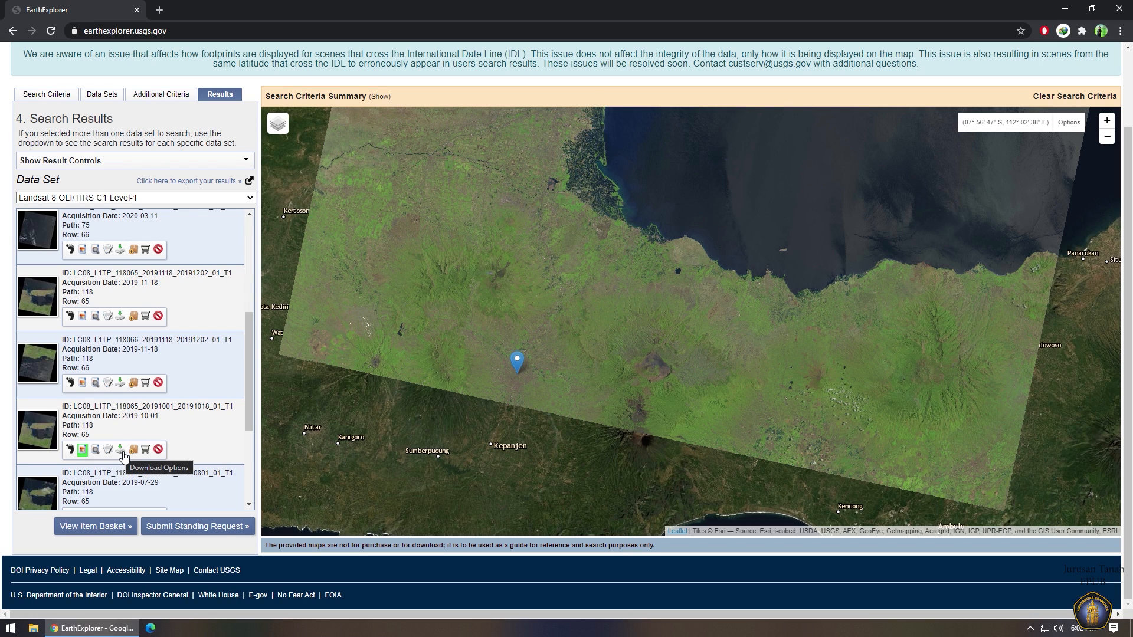
# Download the Level-1 GeoTIFF Data Product for the 2019-10-01 scene.
pyautogui.click(121, 450)
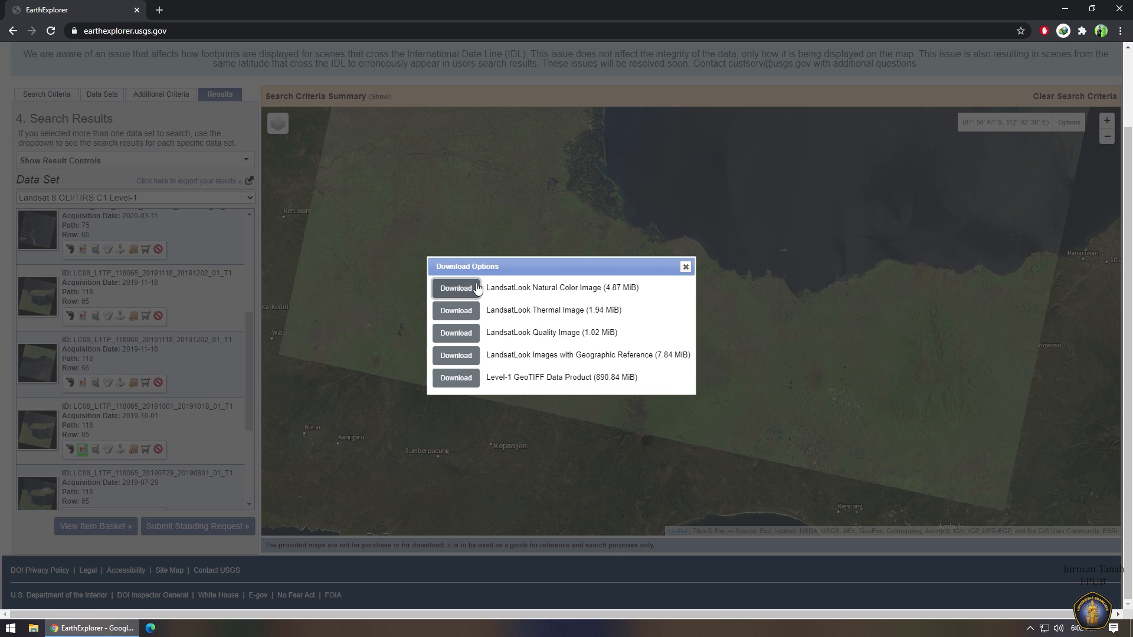
pyautogui.click(463, 381)
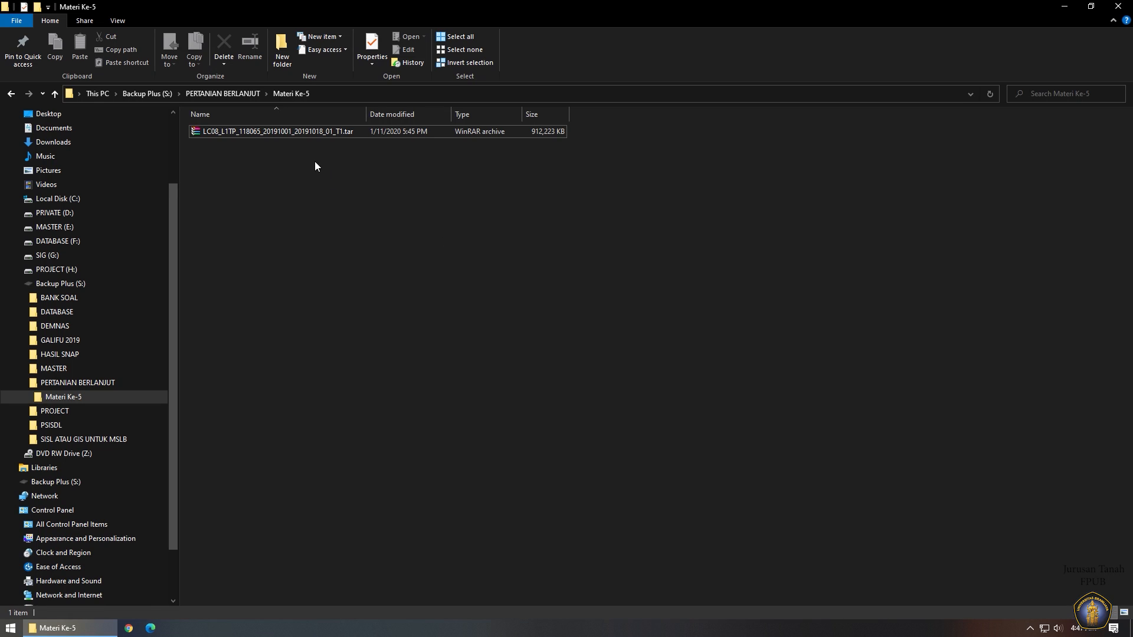
# Extract the downloaded .tar archive into LC08_L1TP_118065_20191001_20191018_01_T1\.
pyautogui.click(298, 133)
pyautogui.rightClick(299, 133)
pyautogui.click(347, 196)
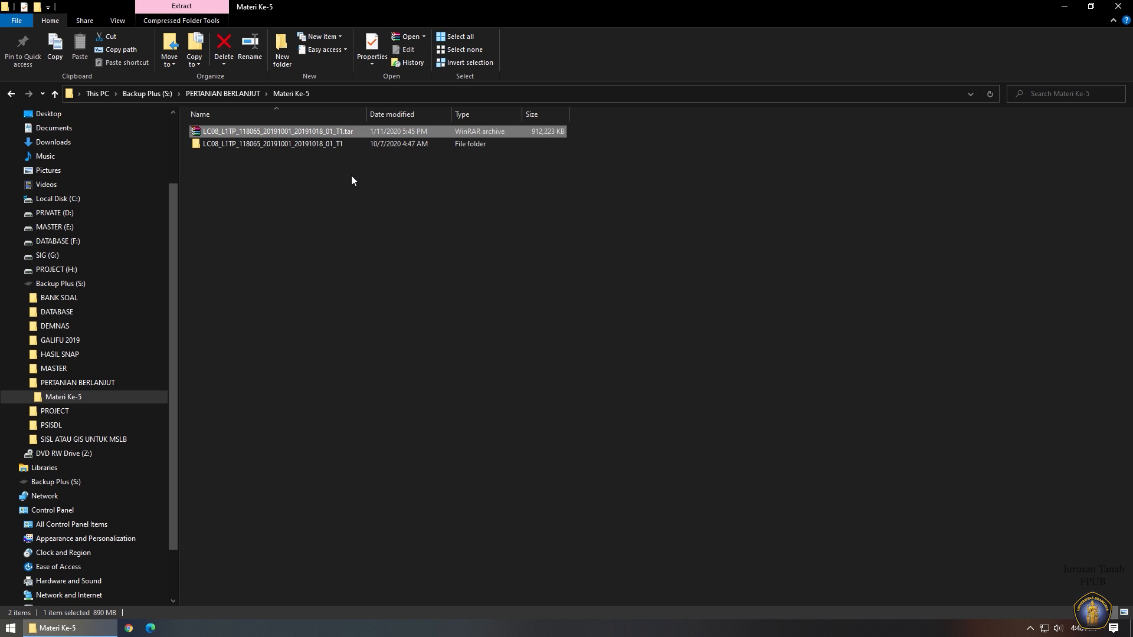
pyautogui.click(351, 176)
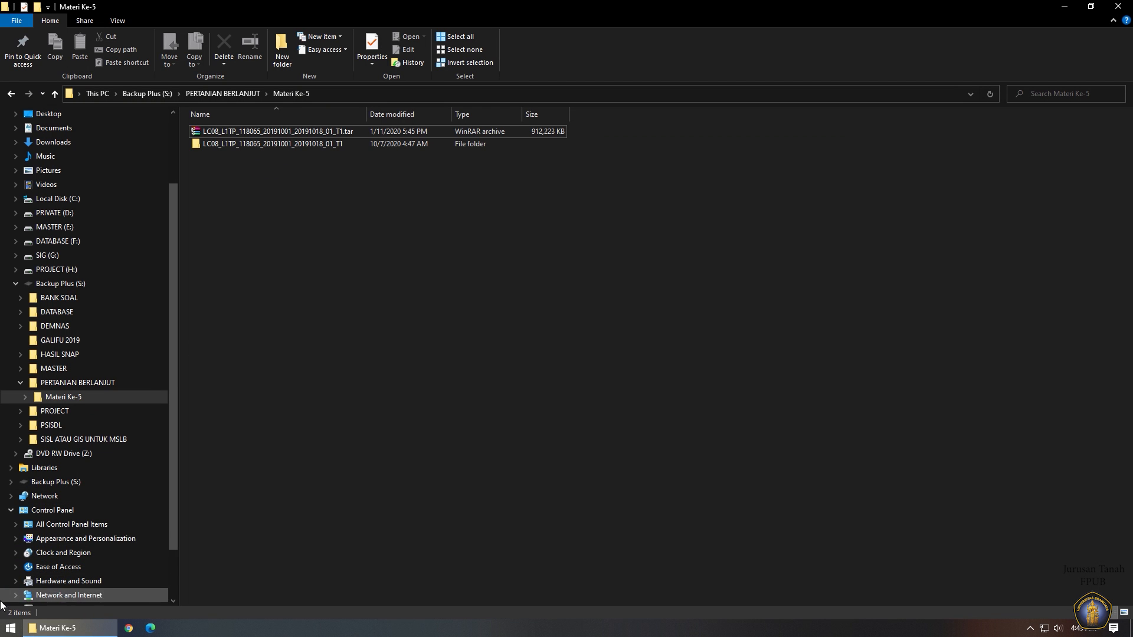
# Launch ArcMap 10.8 from the Start menu by searching 'arc'.
pyautogui.click(11, 628)
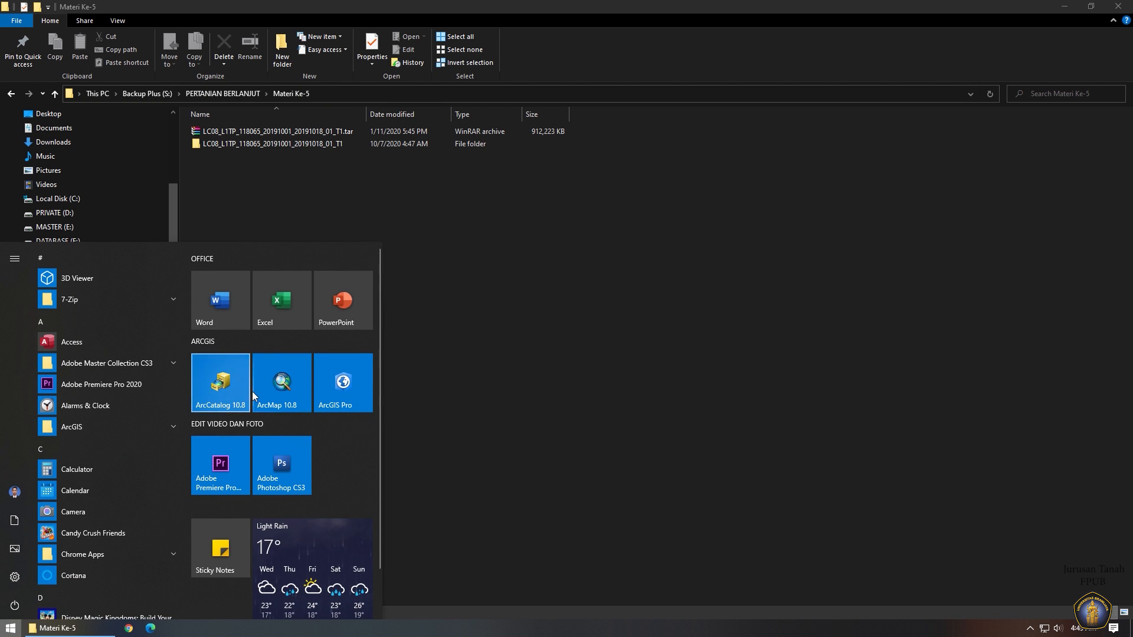
pyautogui.write('arc')
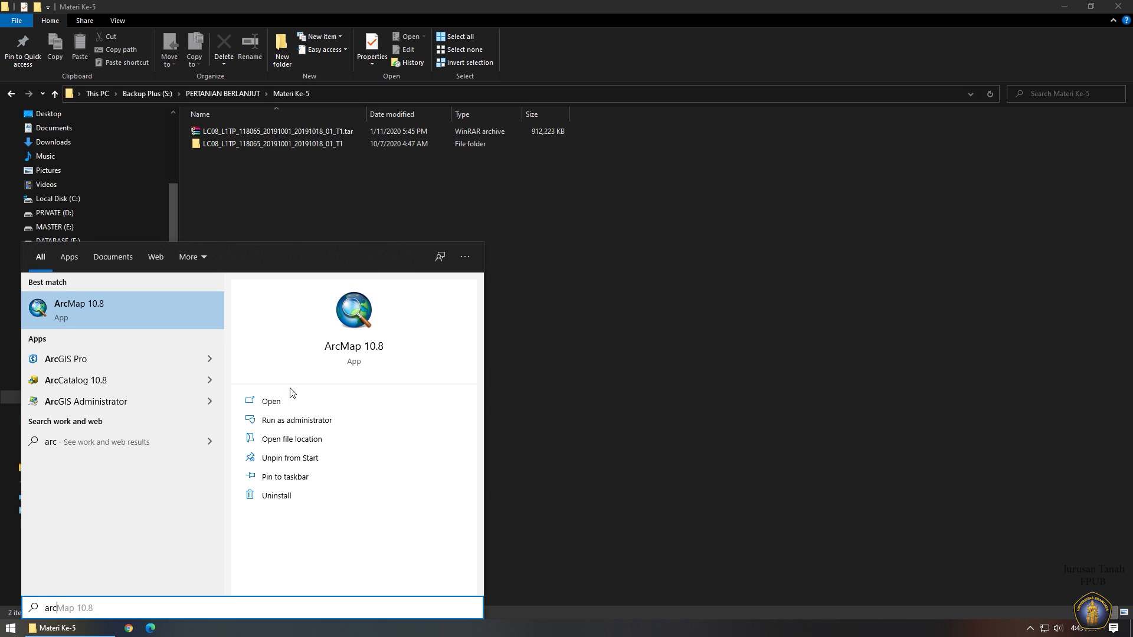
pyautogui.press('Return')
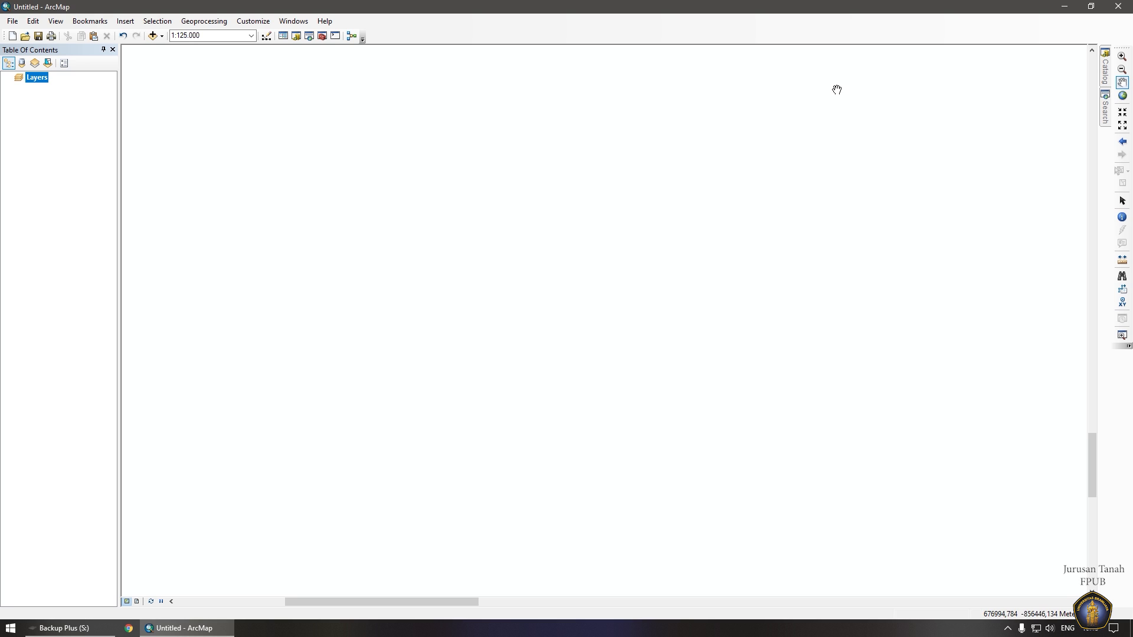
# Add the LC08 scene's multispectral composite from S:\PERTANIAN BERLANJUT\Materi Ke-5 to the map, building pyramids.
pyautogui.click(1106, 76)
pyautogui.click(928, 91)
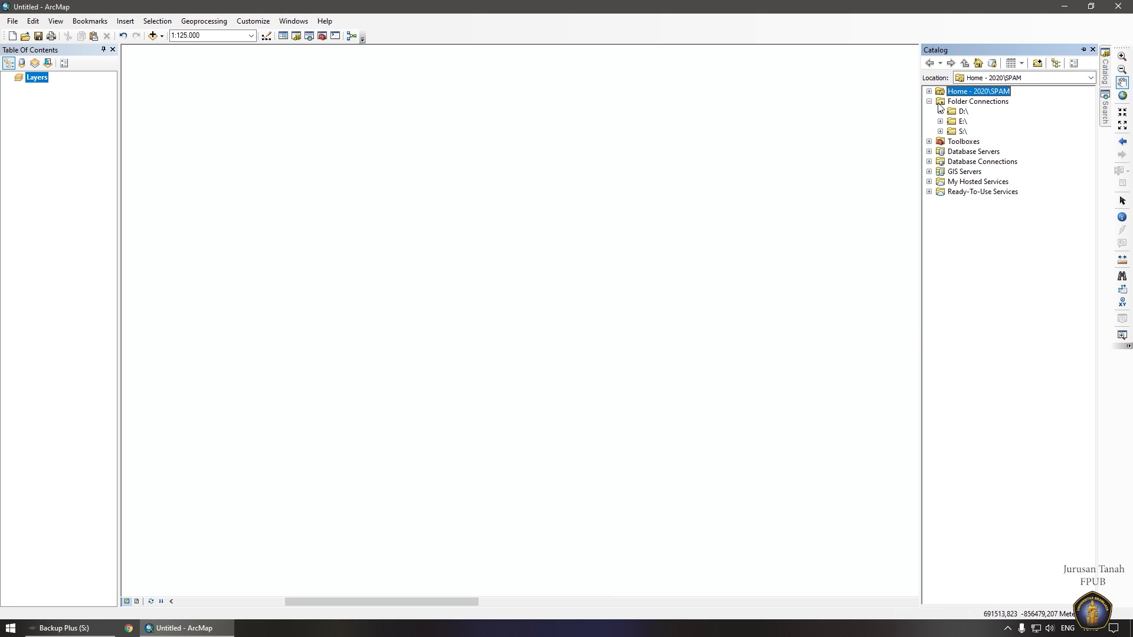
pyautogui.doubleClick(963, 132)
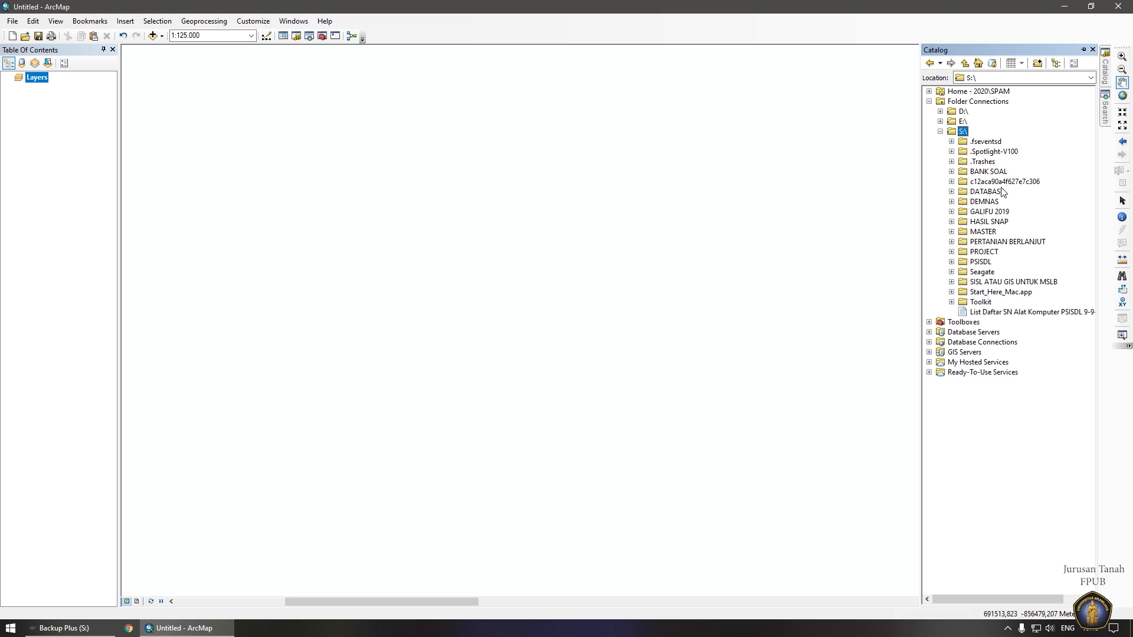
pyautogui.doubleClick(1009, 241)
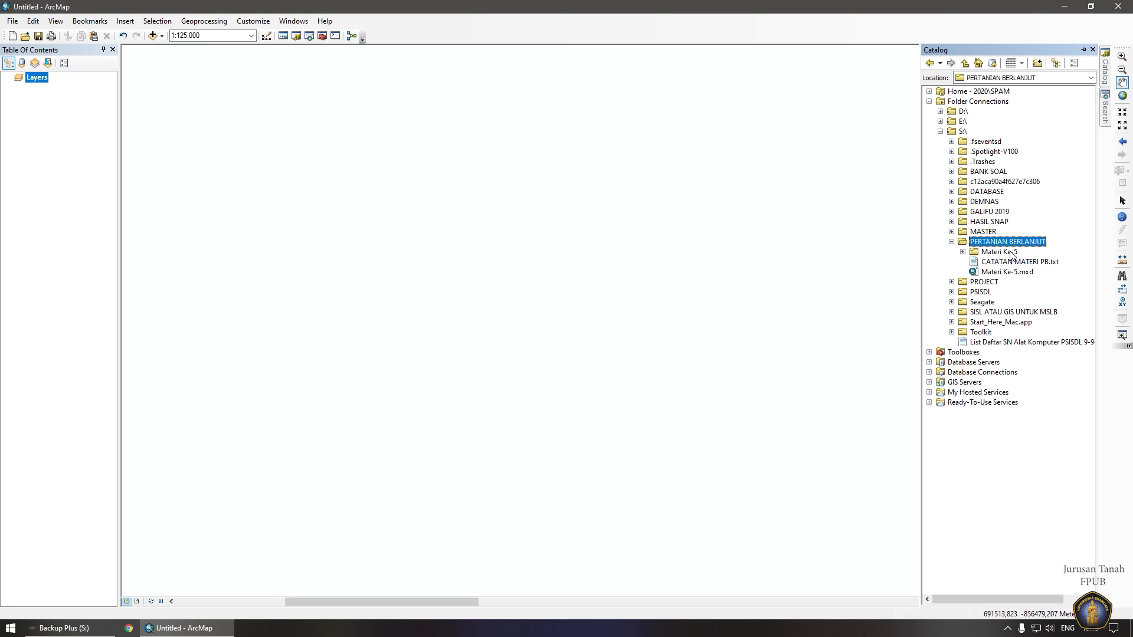
pyautogui.doubleClick(1009, 253)
pyautogui.doubleClick(1012, 262)
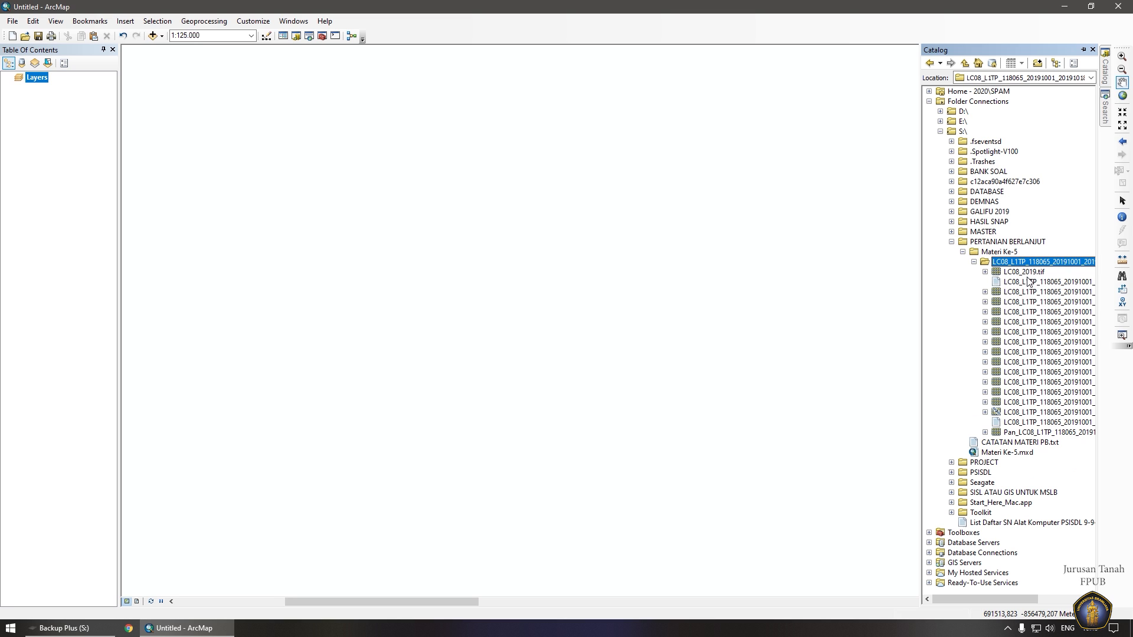
pyautogui.moveTo(1031, 414); pyautogui.dragTo(697, 387)
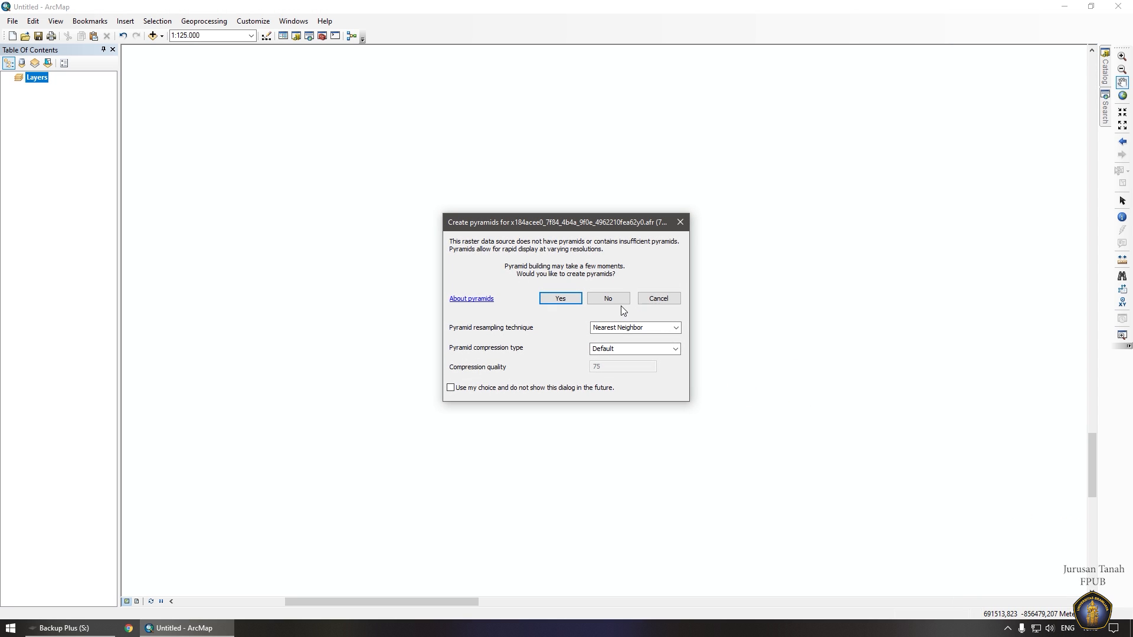
pyautogui.click(570, 299)
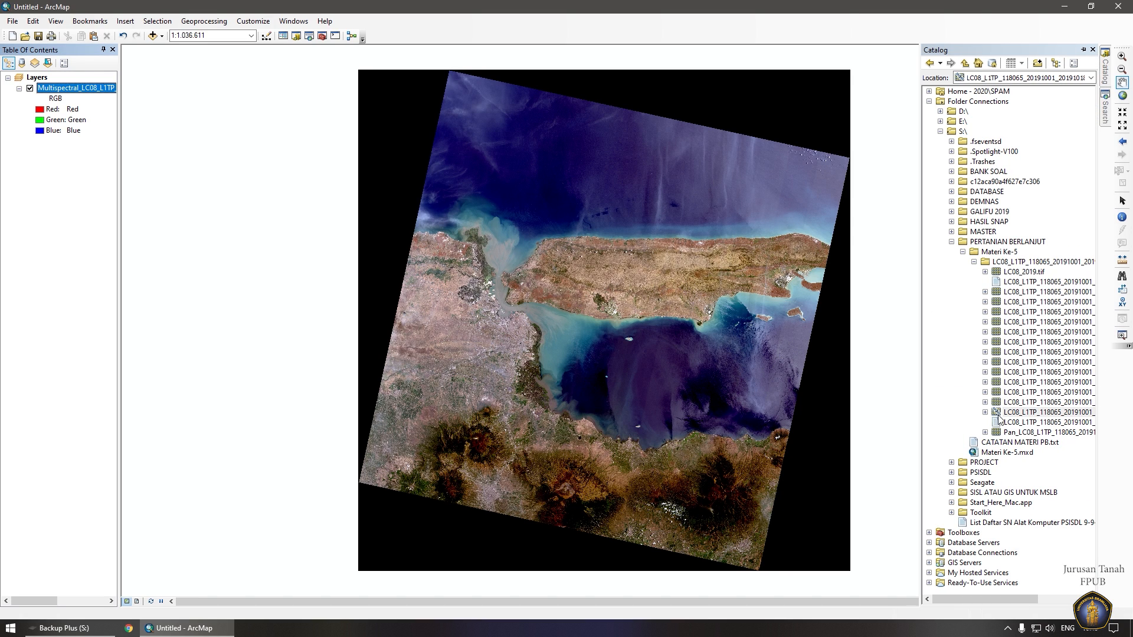
# Add B8.TIF to the map and place it below the Multispectral layer.
pyautogui.moveTo(980, 600); pyautogui.dragTo(1027, 602)
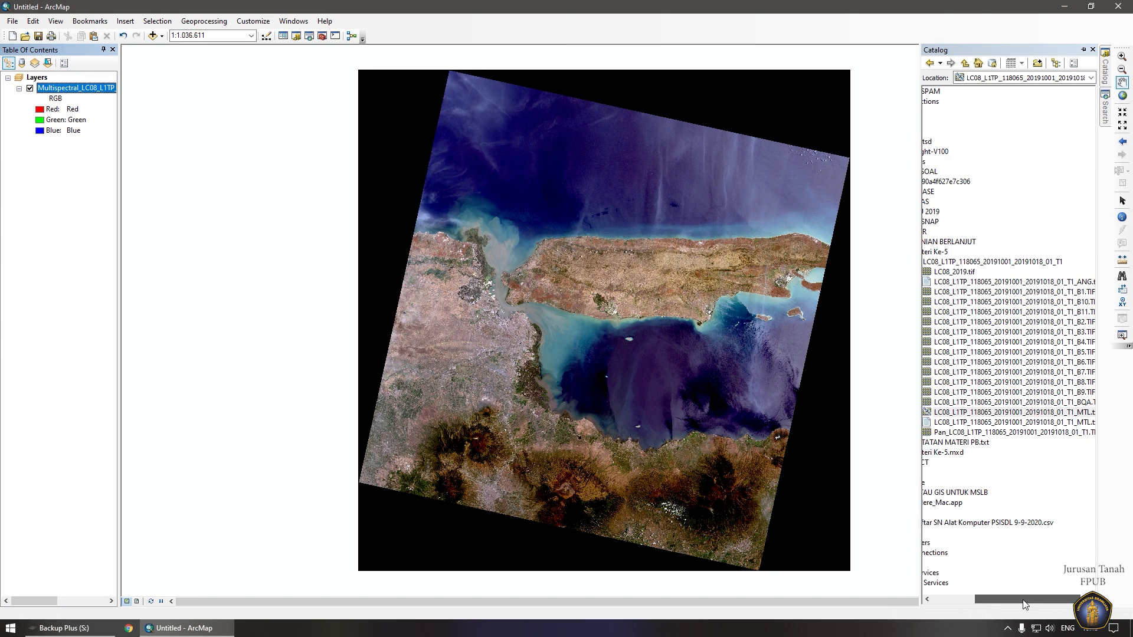
pyautogui.click(980, 382)
pyautogui.moveTo(981, 382); pyautogui.dragTo(640, 383)
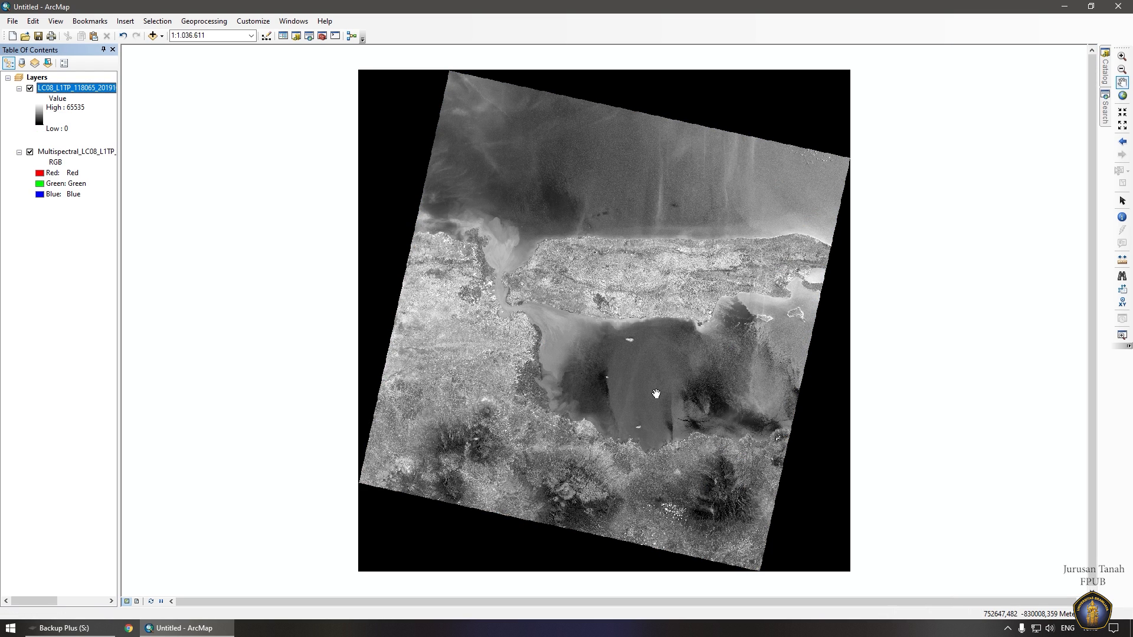
pyautogui.moveTo(65, 88); pyautogui.dragTo(61, 197)
# Collapse the Multispectral and band 8 legends and open ArcToolbox.
pyautogui.moveTo(51, 600); pyautogui.dragTo(37, 601)
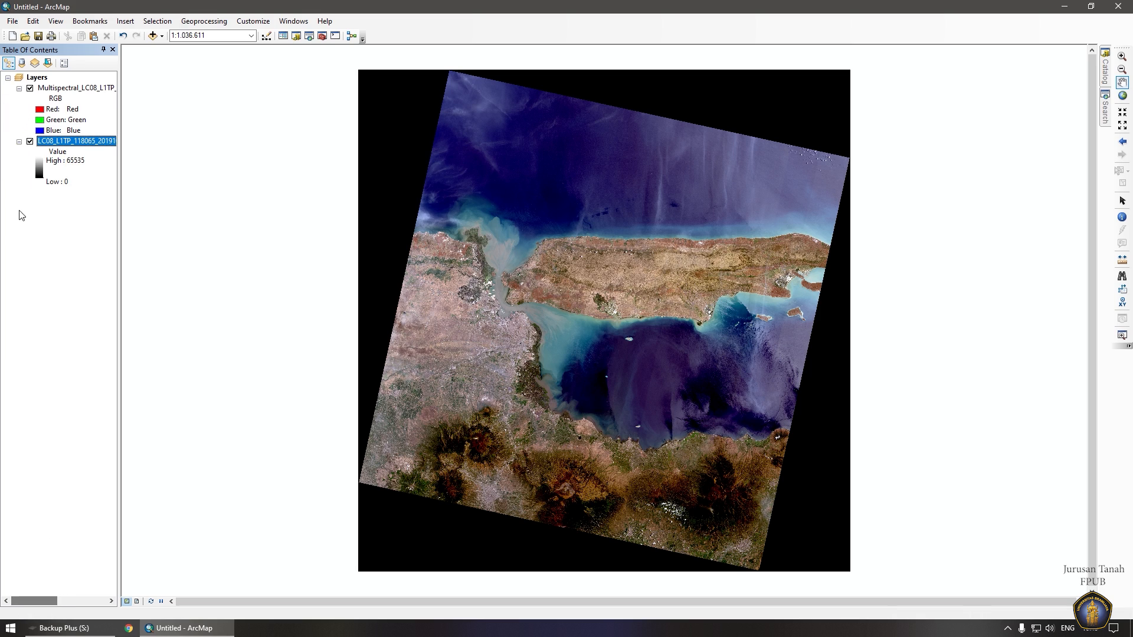
pyautogui.click(19, 88)
pyautogui.click(19, 99)
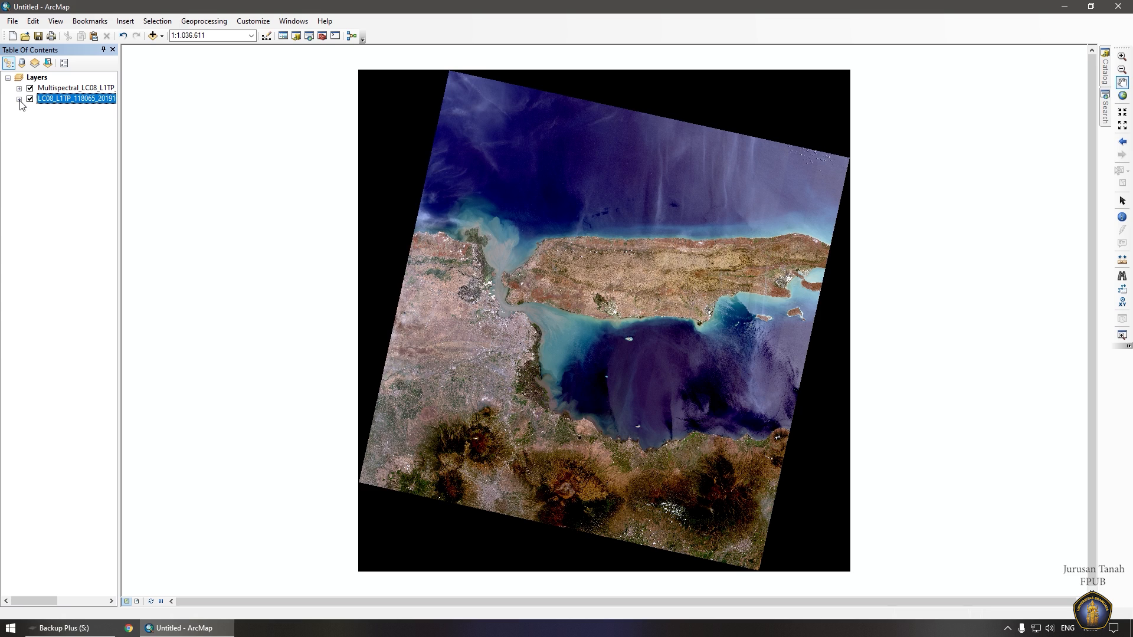
pyautogui.click(51, 98)
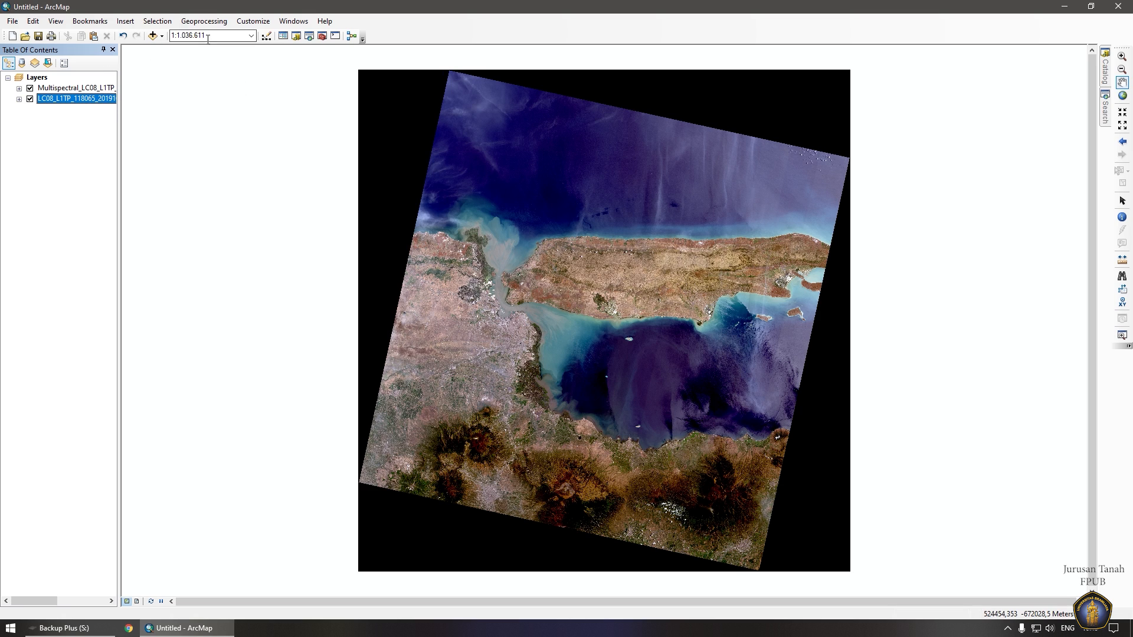
pyautogui.click(322, 36)
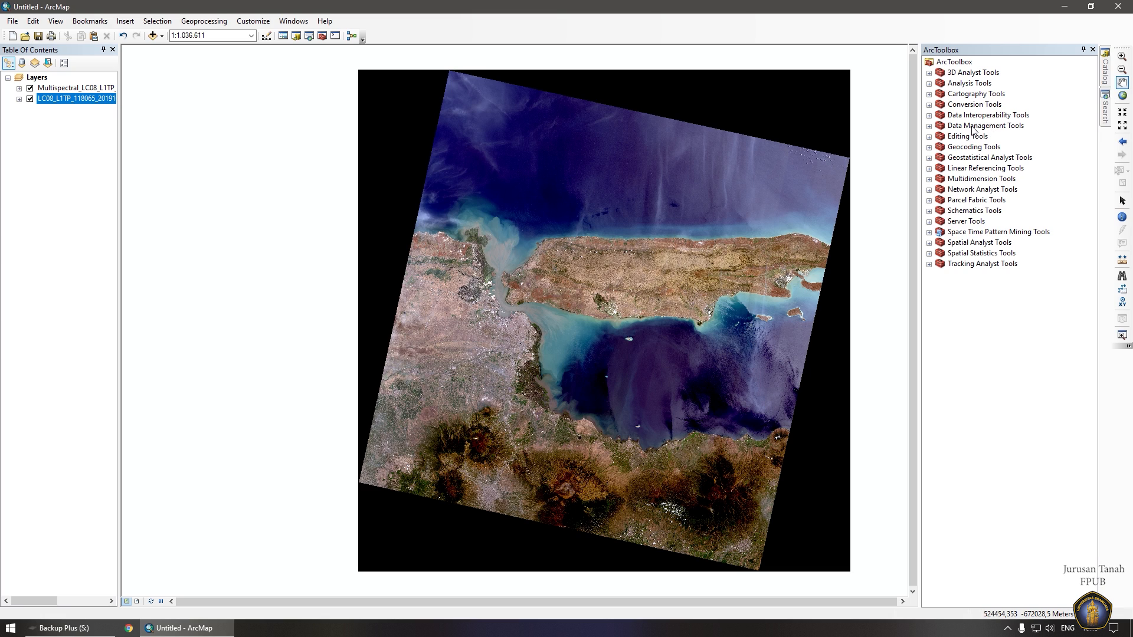
# Open Create Pan-sharpened Raster Dataset from Data Management > Raster > Raster Processing.
pyautogui.doubleClick(973, 126)
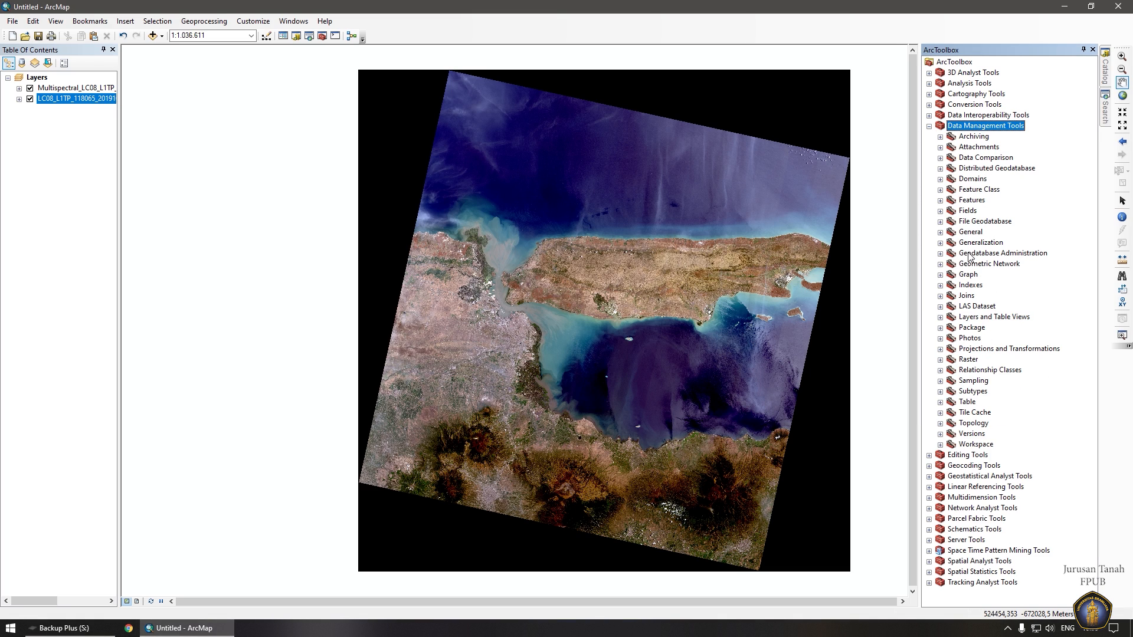
pyautogui.doubleClick(973, 363)
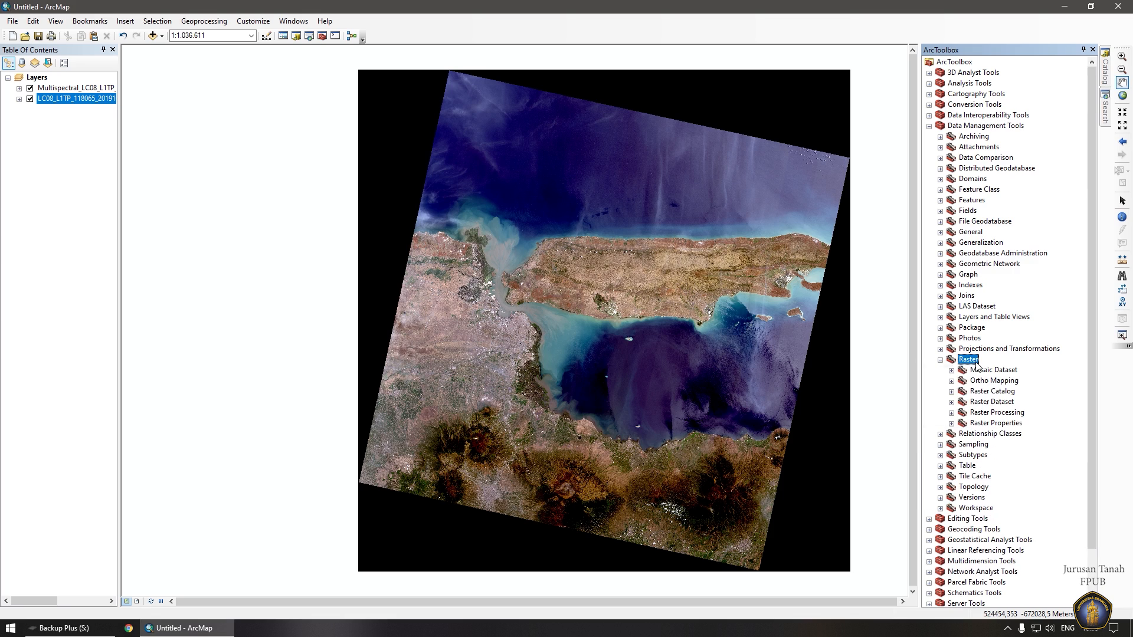
pyautogui.doubleClick(1002, 415)
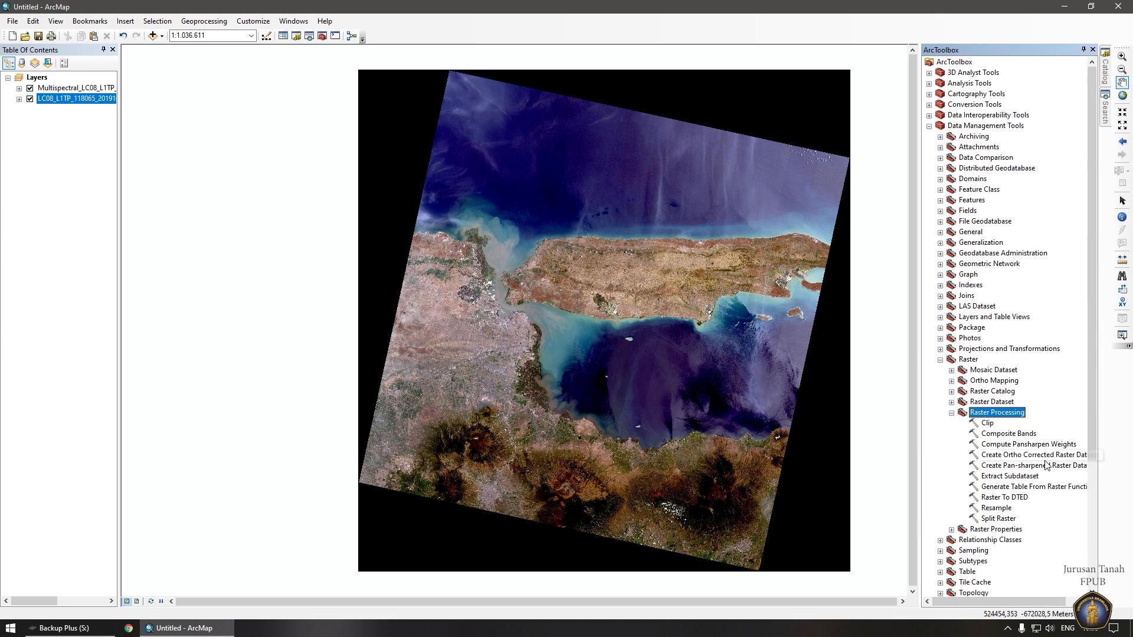
pyautogui.doubleClick(992, 470)
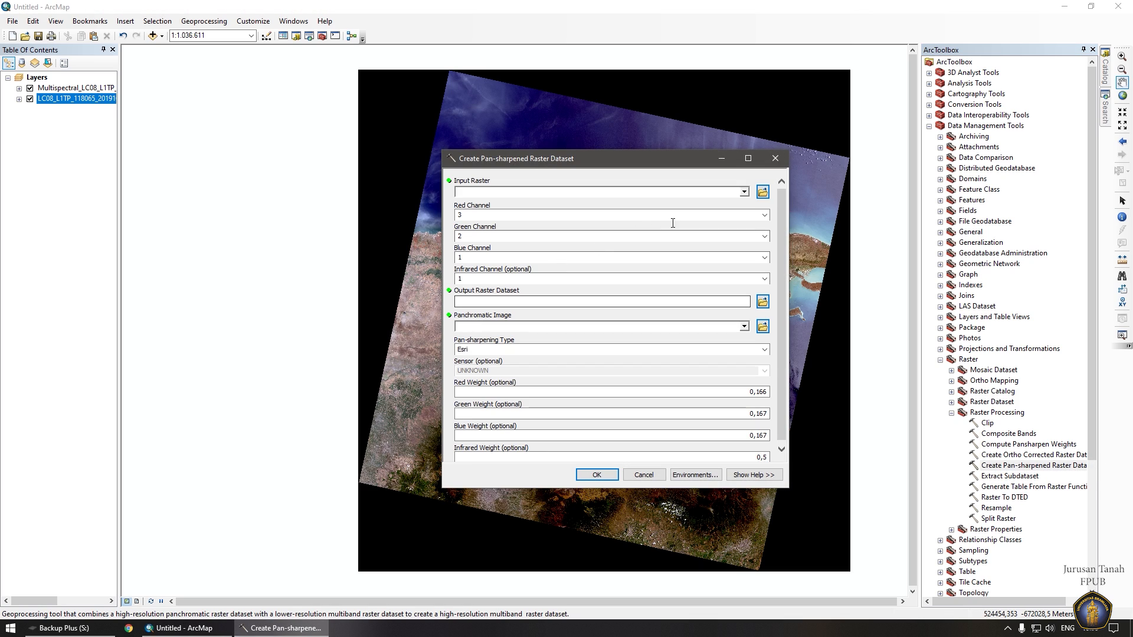
# Use the multispectral image as input, band 5 as infrared and B8 as panchromatic.
pyautogui.click(744, 193)
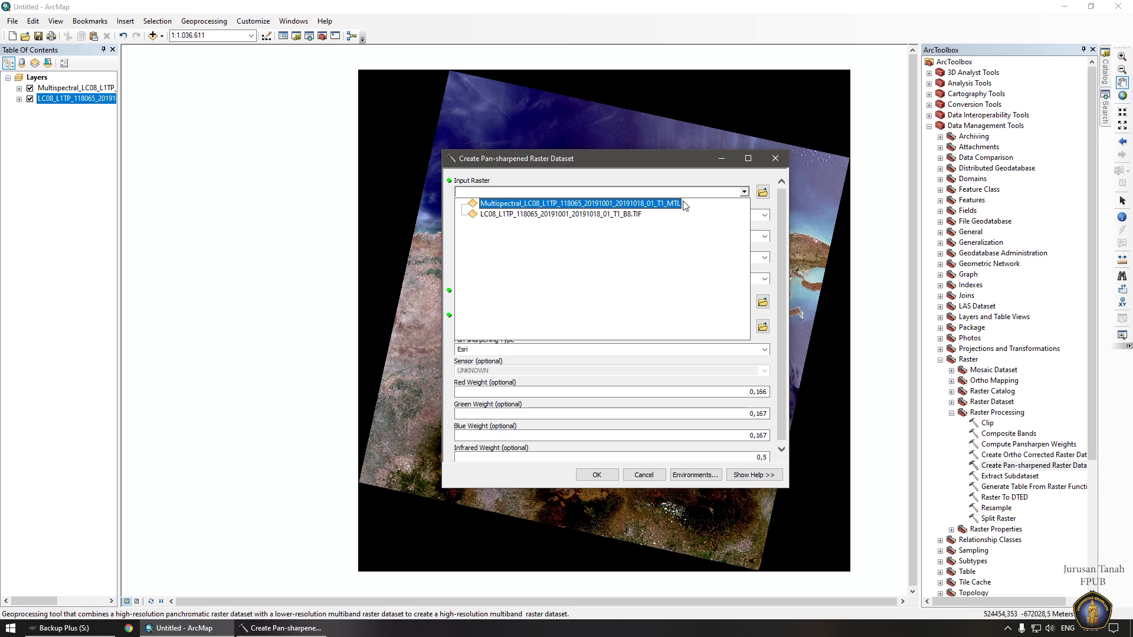
pyautogui.click(633, 214)
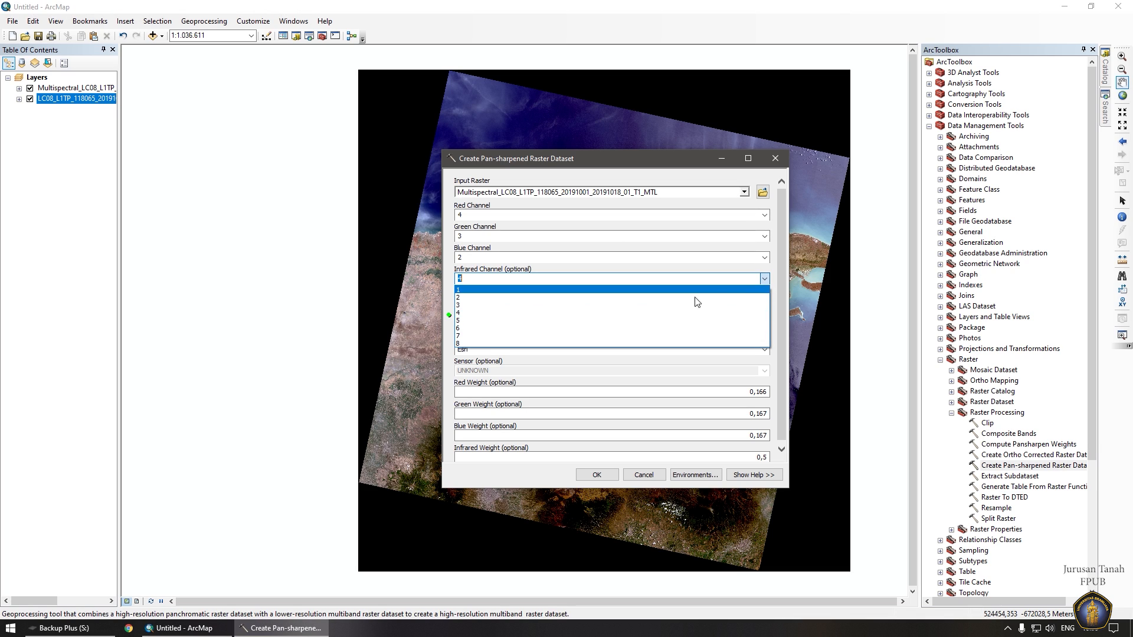
pyautogui.click(543, 323)
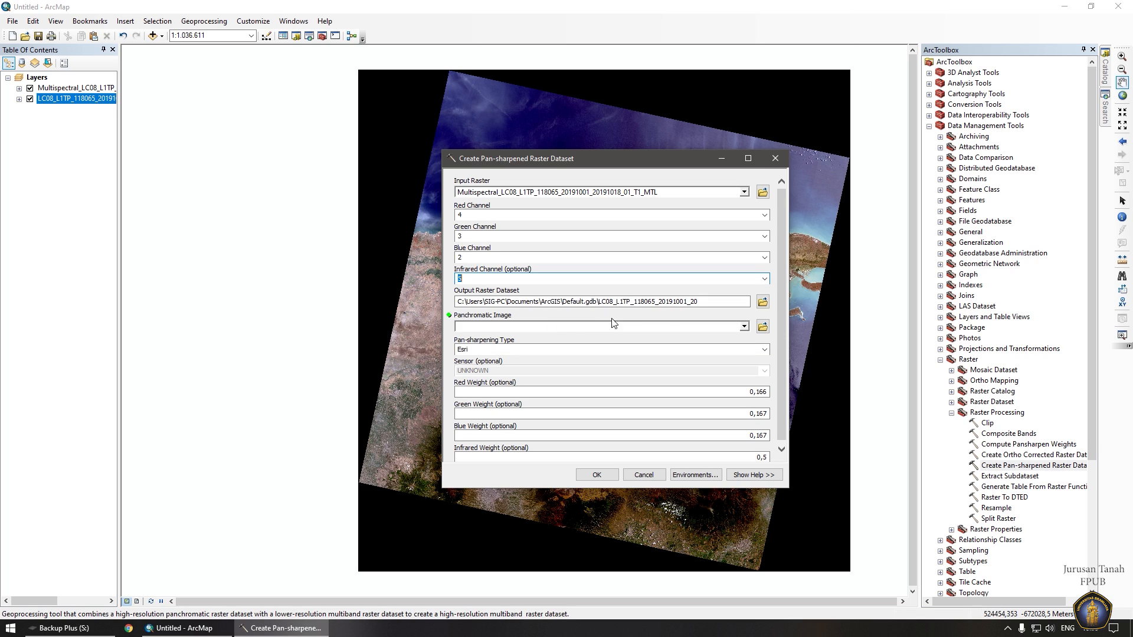
pyautogui.click(744, 327)
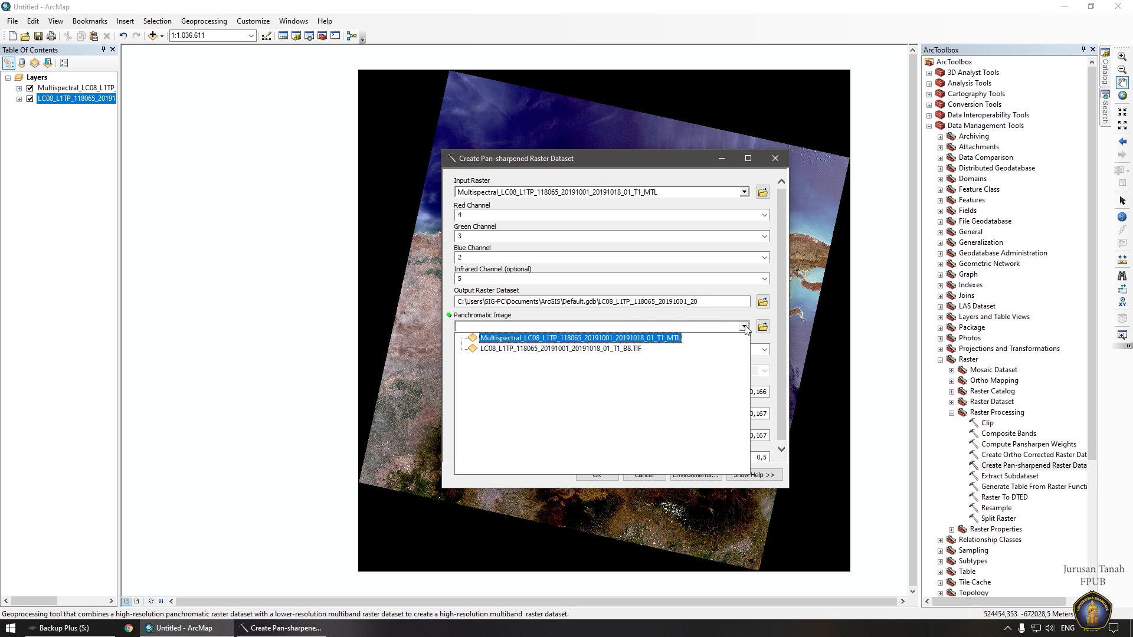
pyautogui.click(588, 348)
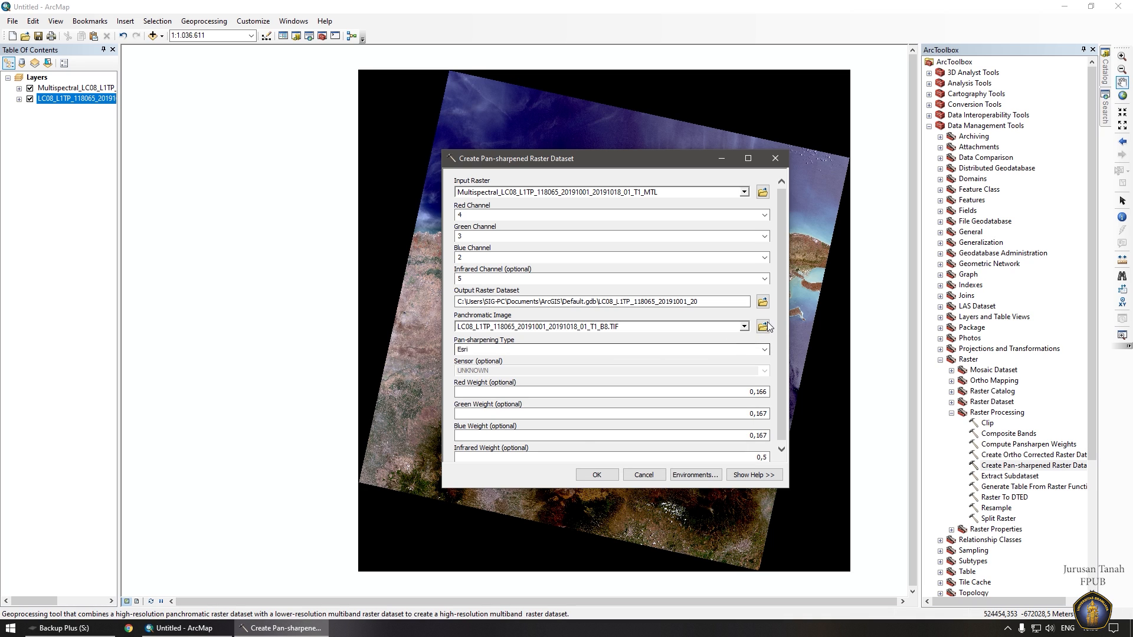
# Browse the output location to the Materi Ke-5 folder on the S:\ drive.
pyautogui.click(763, 302)
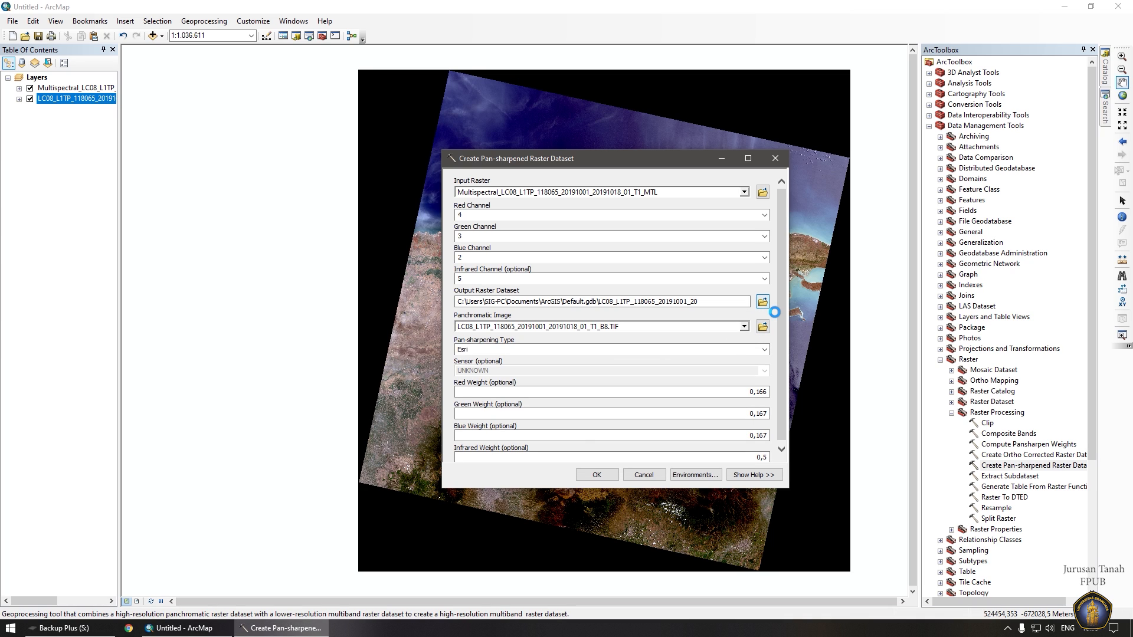
pyautogui.click(610, 248)
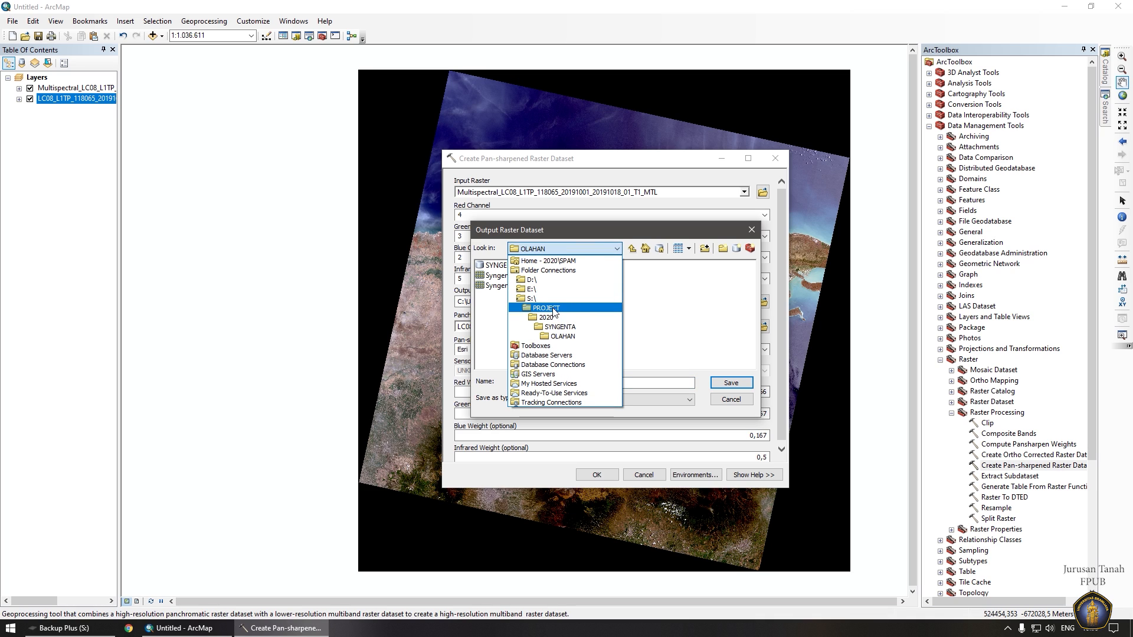
pyautogui.click(545, 308)
pyautogui.click(613, 249)
pyautogui.scroll(3, 547, 267)
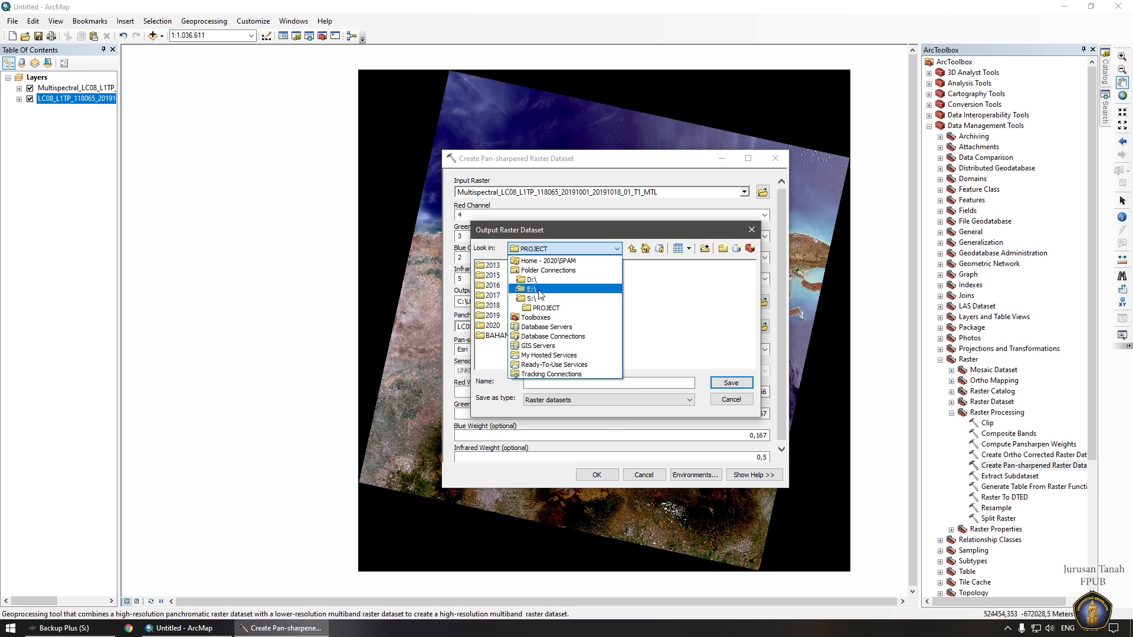
pyautogui.click(540, 302)
pyautogui.doubleClick(605, 276)
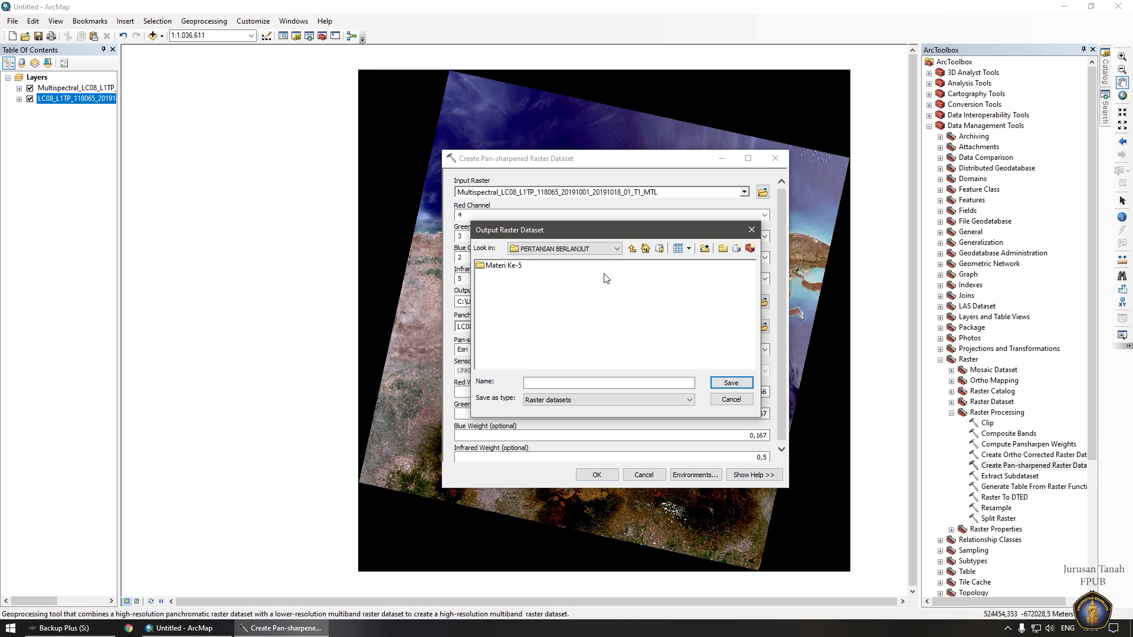
pyautogui.doubleClick(497, 267)
pyautogui.click(498, 267)
pyautogui.doubleClick(498, 267)
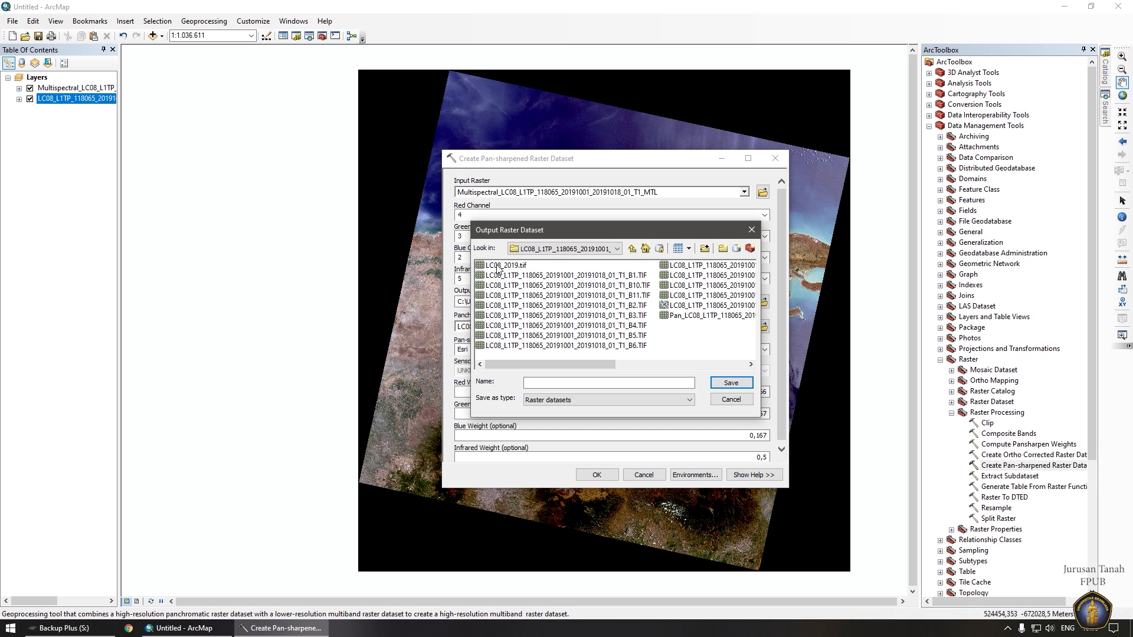
# Name the output Pan_LC08_L1TP_118065_2019 and run the pan-sharpening.
pyautogui.click(682, 316)
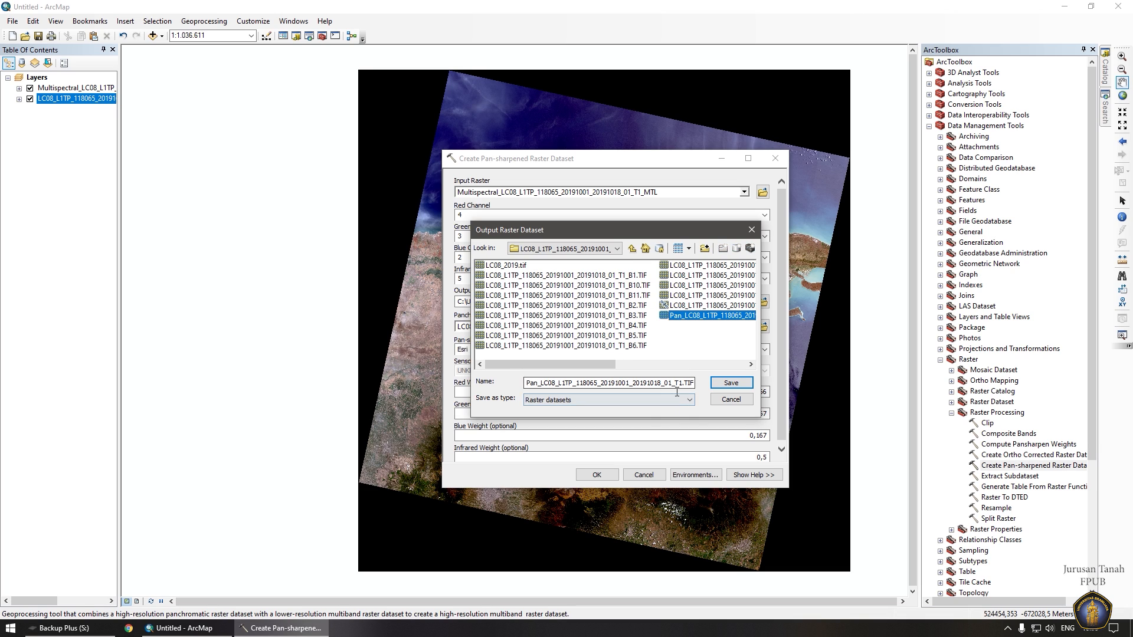
pyautogui.moveTo(683, 384); pyautogui.dragTo(678, 384)
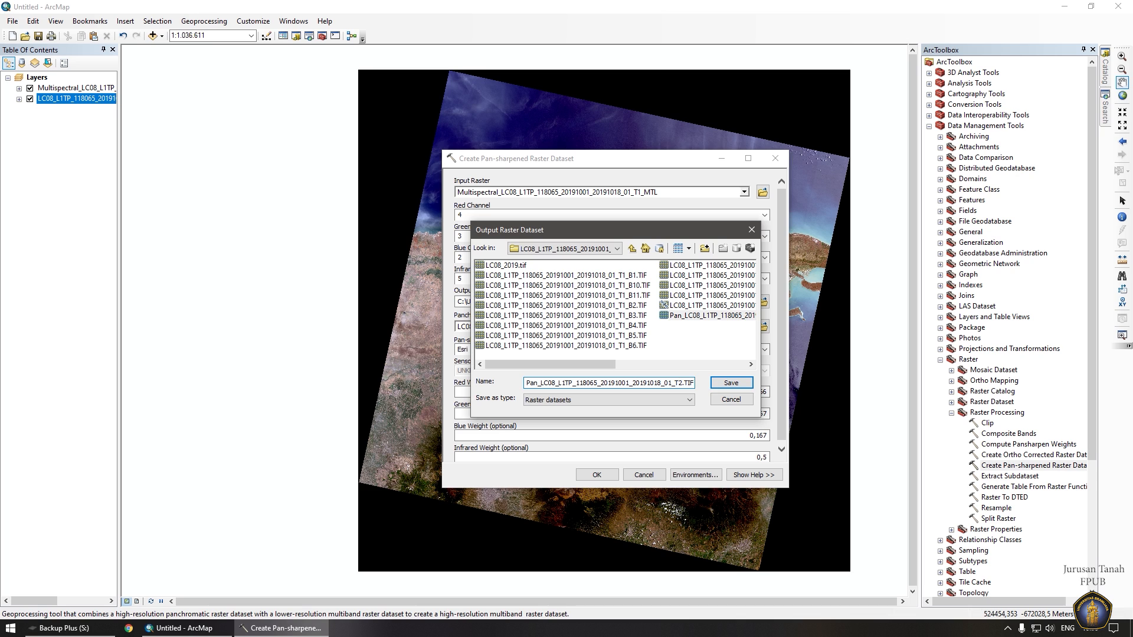
pyautogui.press('Return')
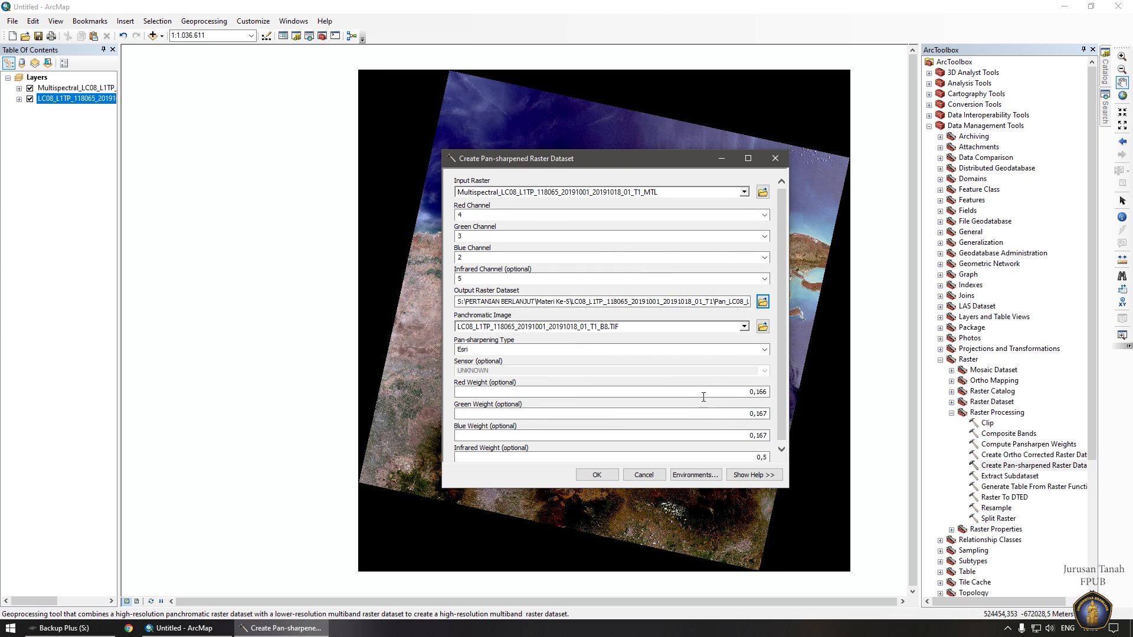
pyautogui.click(597, 475)
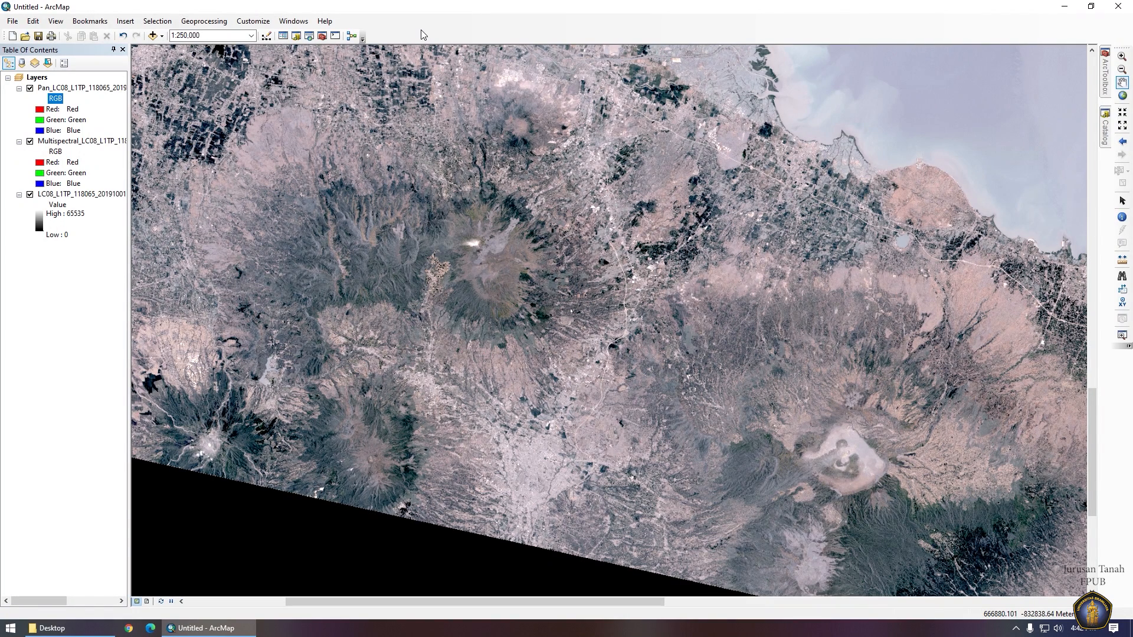
# Enable the Draw toolbar and draw a rectangle over the study area.
pyautogui.rightClick(423, 34)
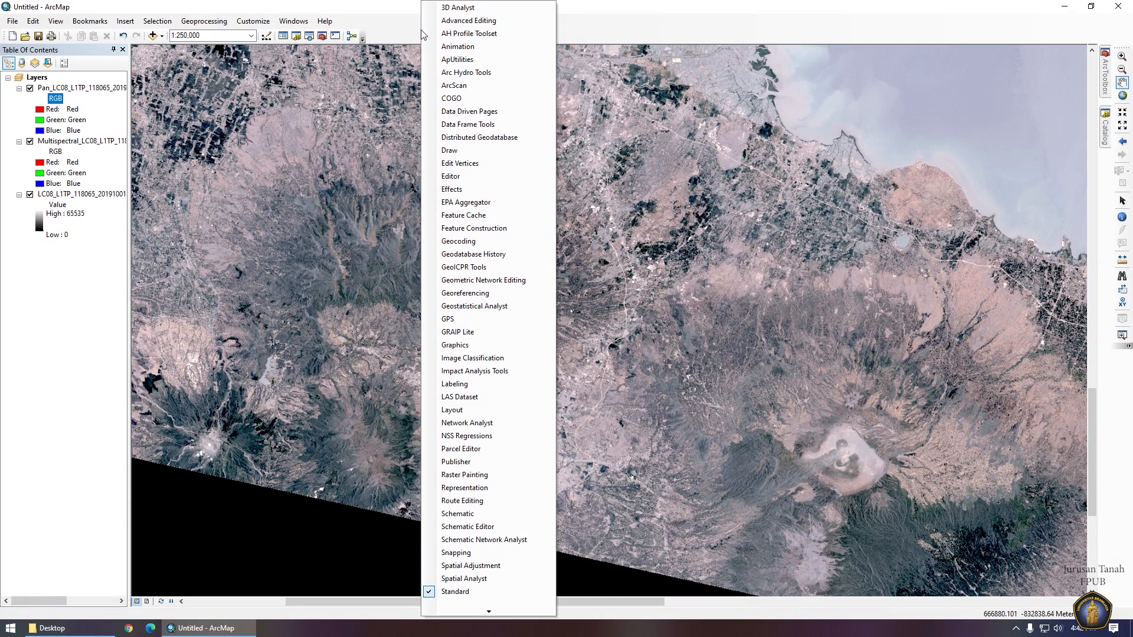
pyautogui.click(473, 149)
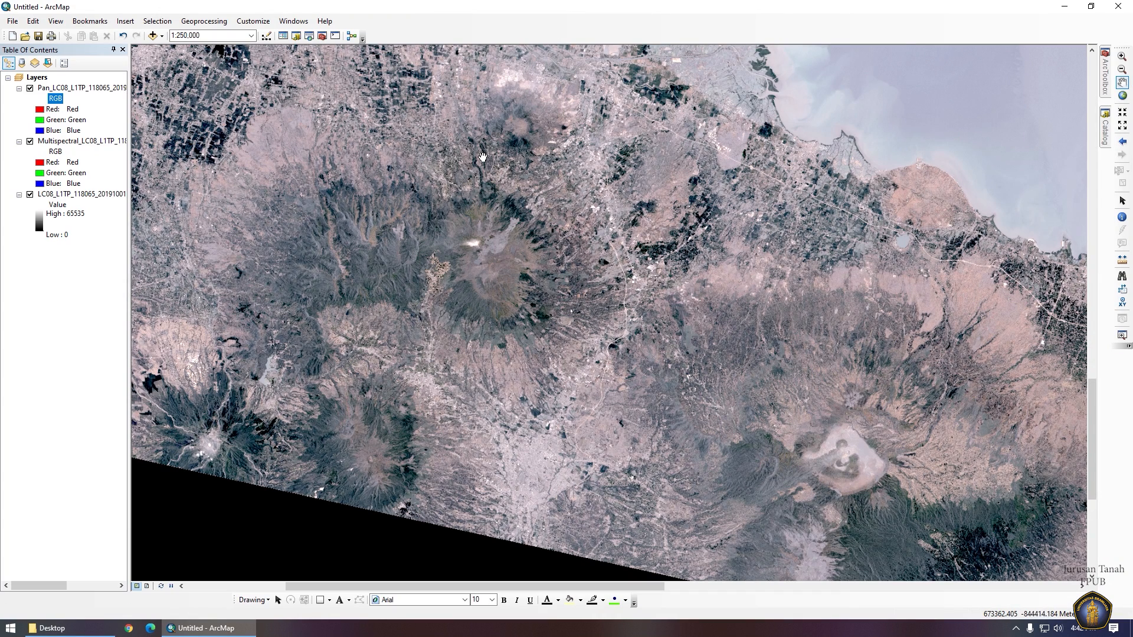
pyautogui.click(321, 601)
pyautogui.moveTo(367, 219); pyautogui.dragTo(546, 479)
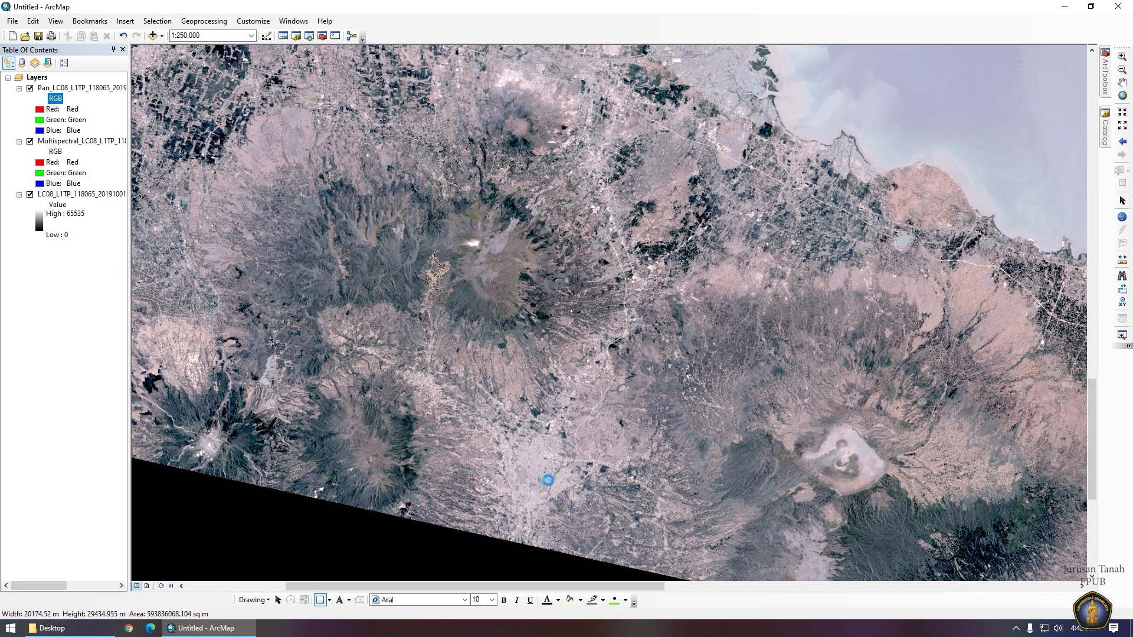
# Export the pan-sharpened layer clipped to the rectangle as LC08_2019 and add it to the map.
pyautogui.rightClick(107, 89)
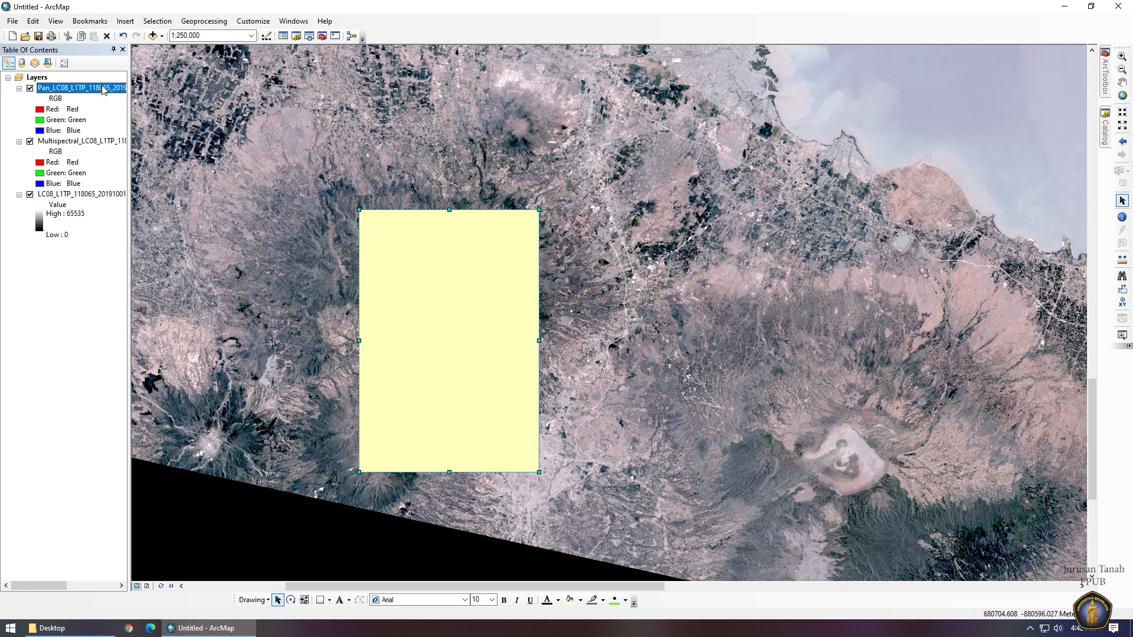
pyautogui.moveTo(183, 202)
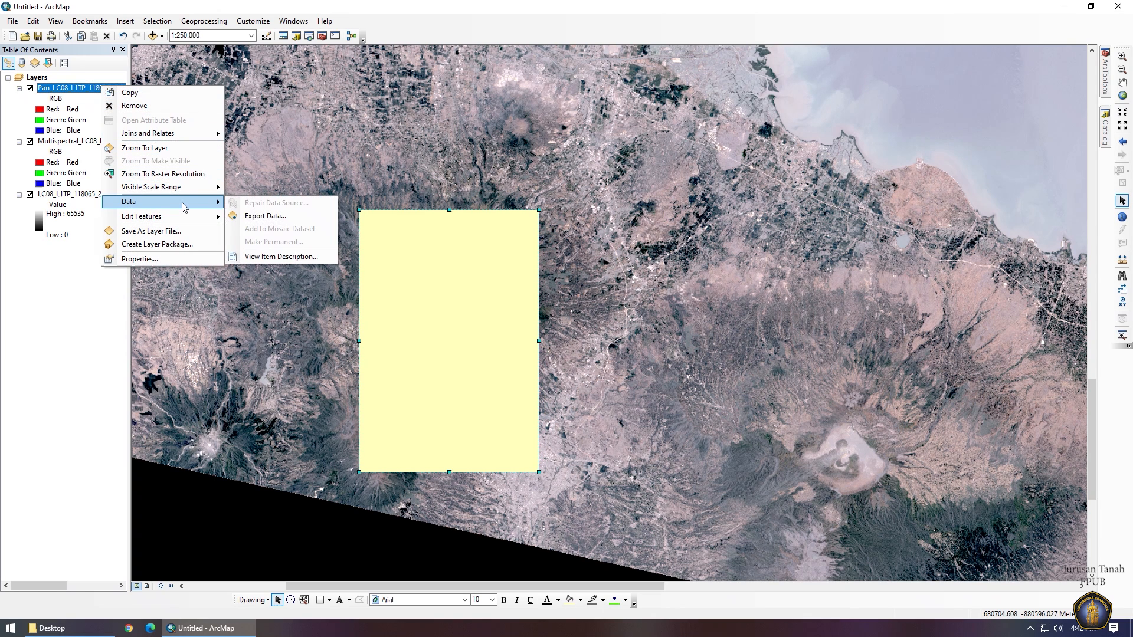
pyautogui.click(271, 221)
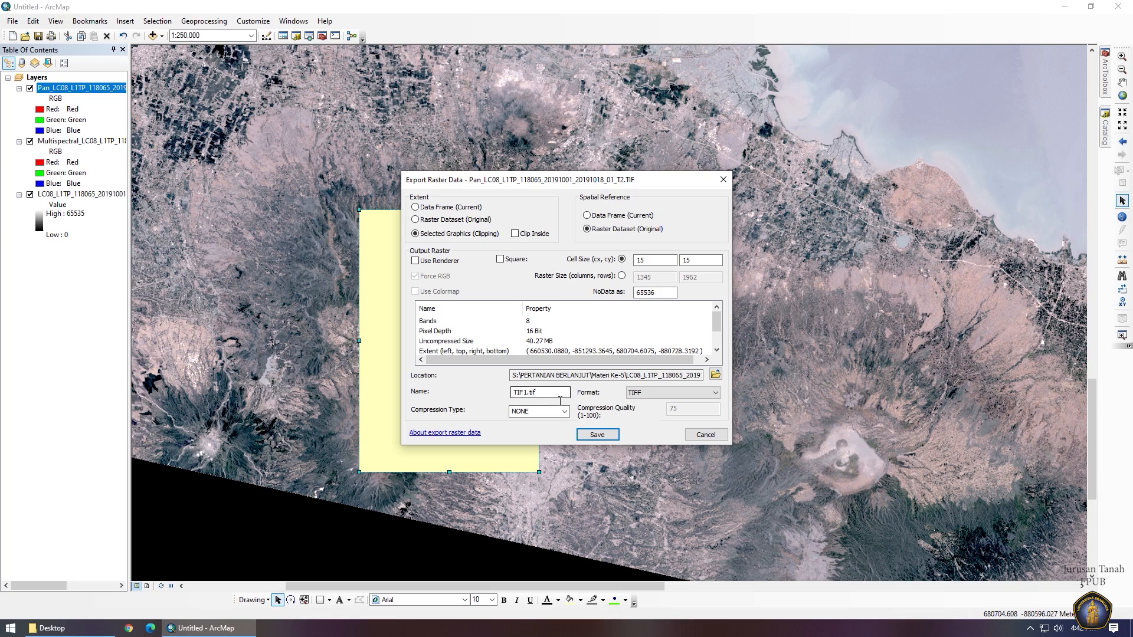
pyautogui.moveTo(560, 394); pyautogui.dragTo(398, 386)
pyautogui.write('LC08_2019')
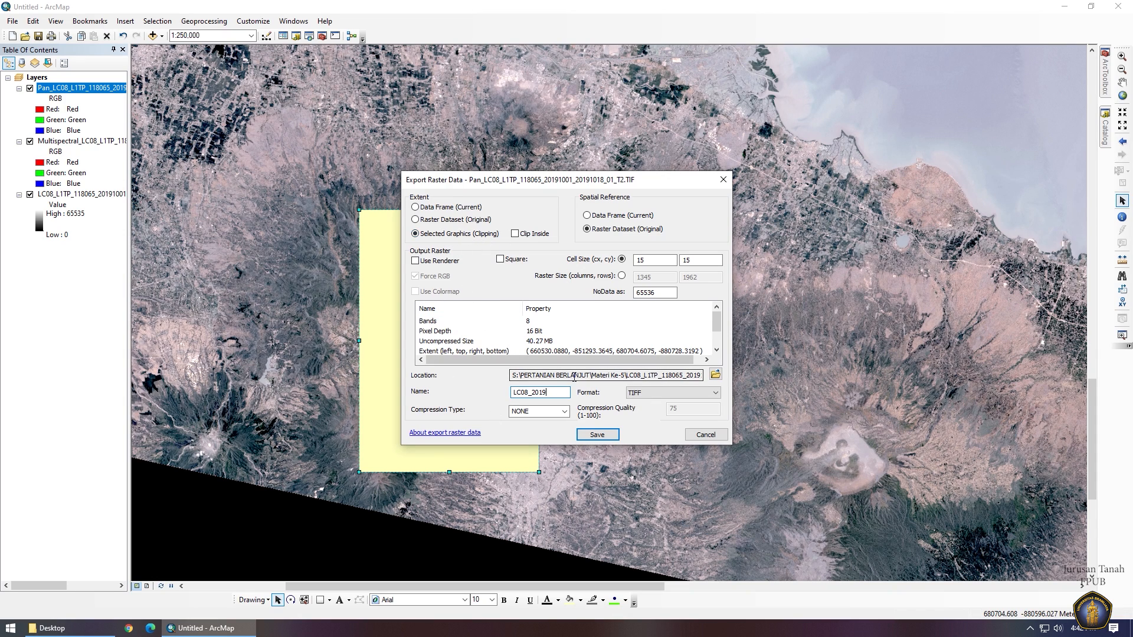
pyautogui.click(608, 436)
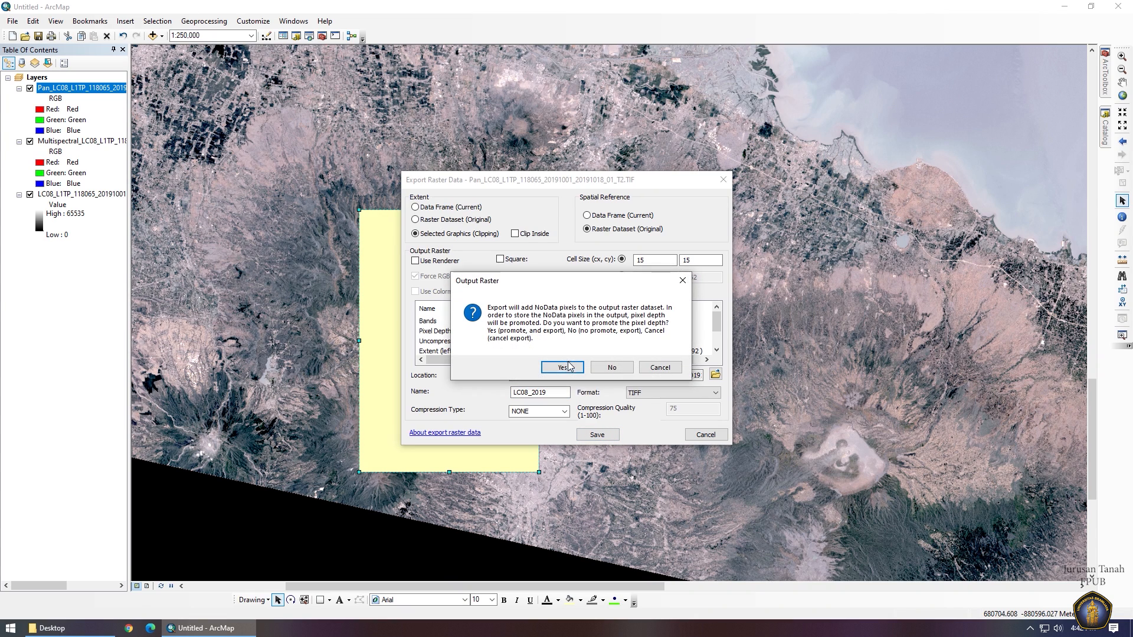
pyautogui.click(562, 367)
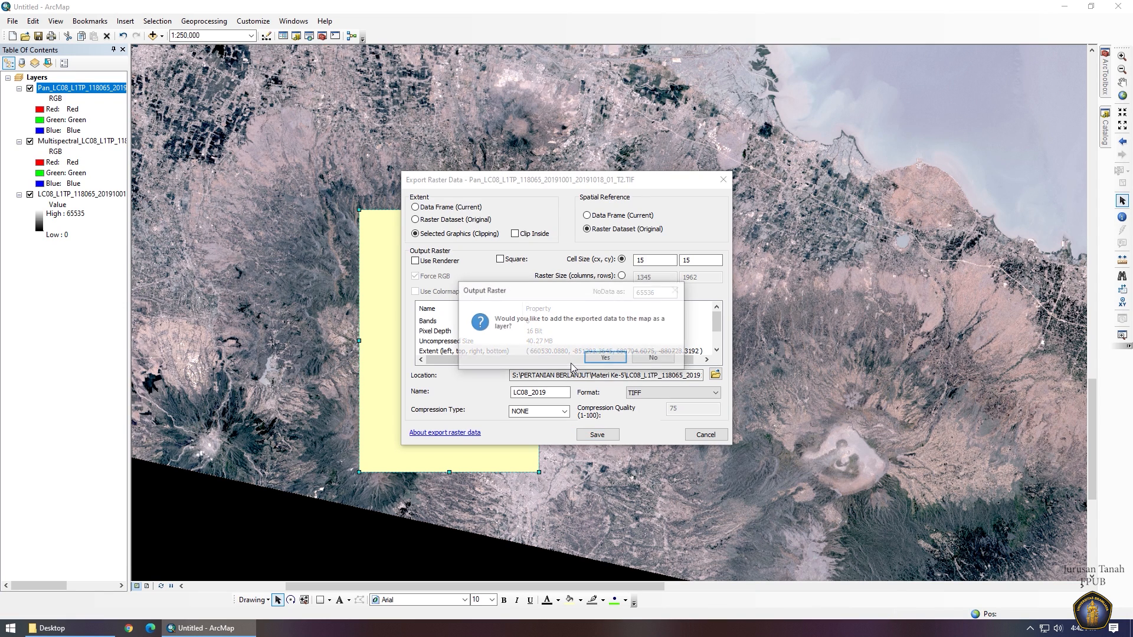
pyautogui.click(605, 358)
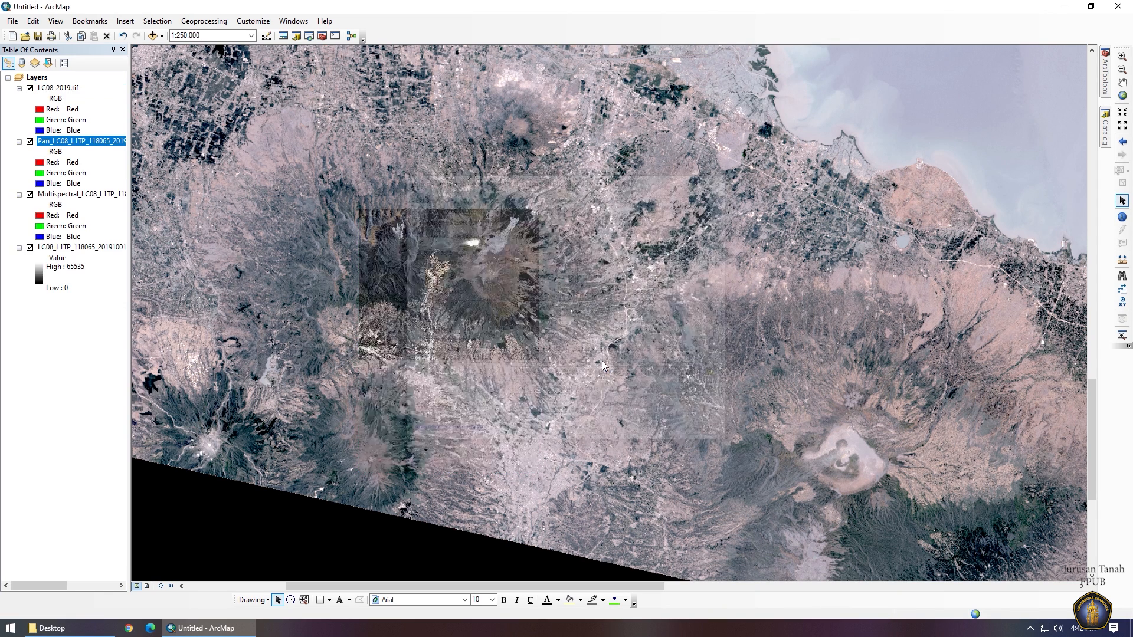
# Hide the pan-sharpened, multispectral and band 8 layers and collapse their legends.
pyautogui.click(30, 142)
pyautogui.click(19, 141)
pyautogui.click(19, 152)
pyautogui.click(30, 152)
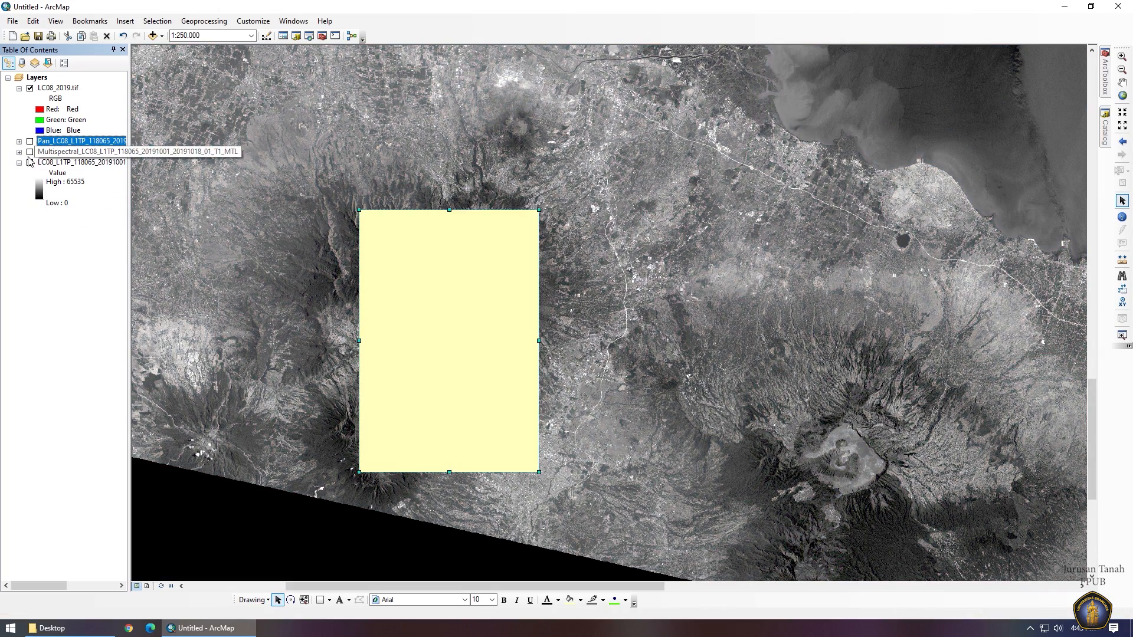
pyautogui.click(30, 162)
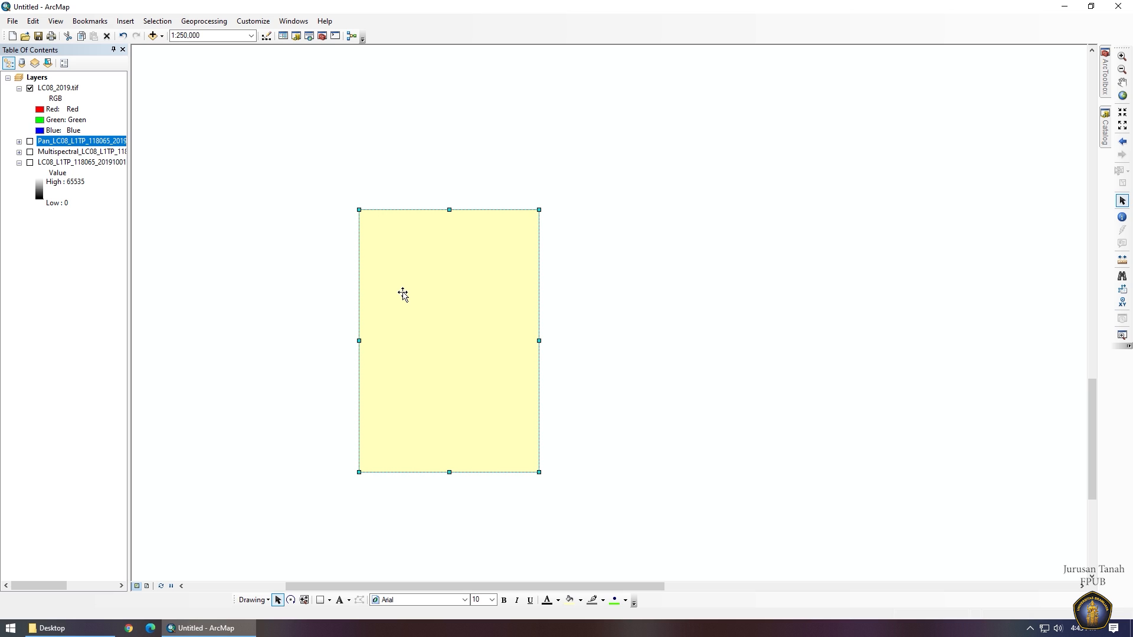
# Delete the yellow rectangle graphic and zoom to the LC08_2019.tif layer.
pyautogui.moveTo(403, 294); pyautogui.dragTo(605, 292)
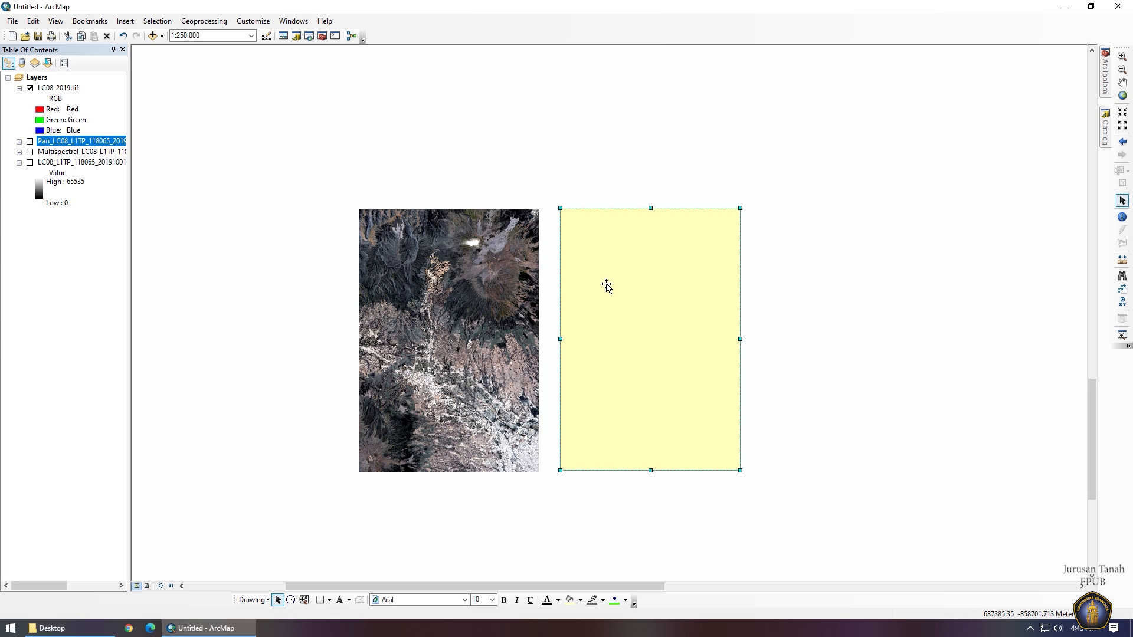
pyautogui.press('Delete')
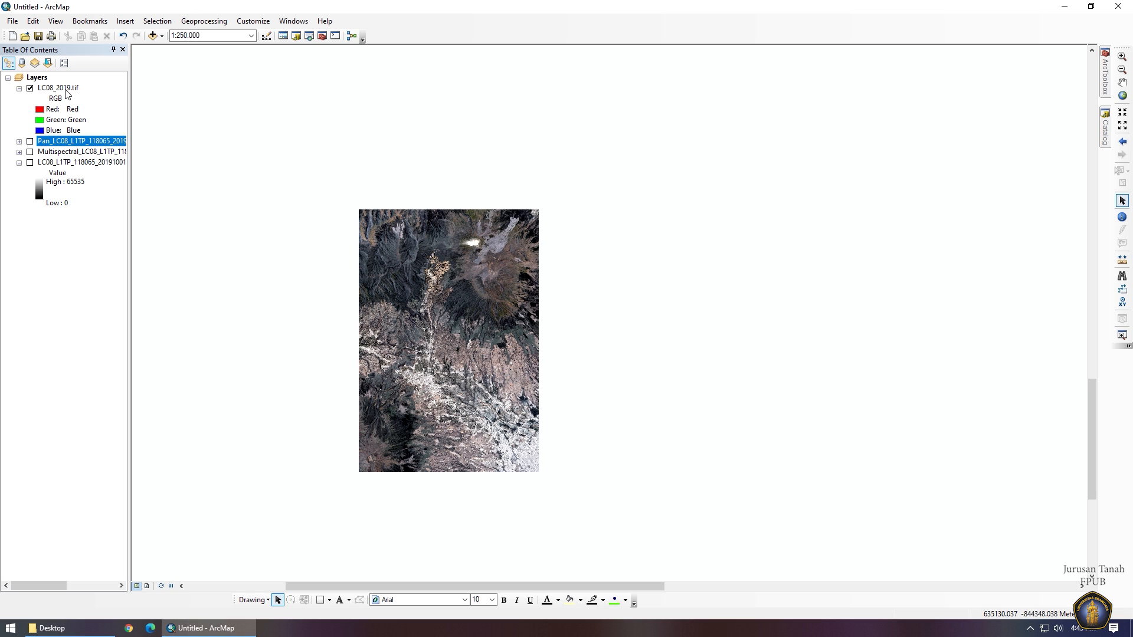
pyautogui.rightClick(65, 89)
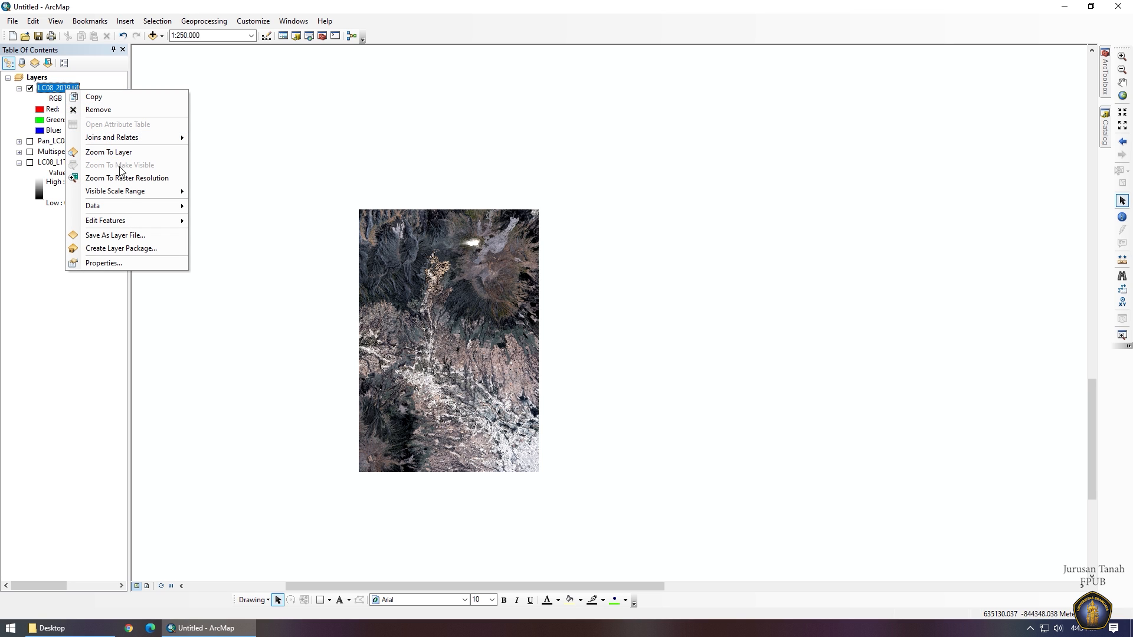
pyautogui.click(107, 152)
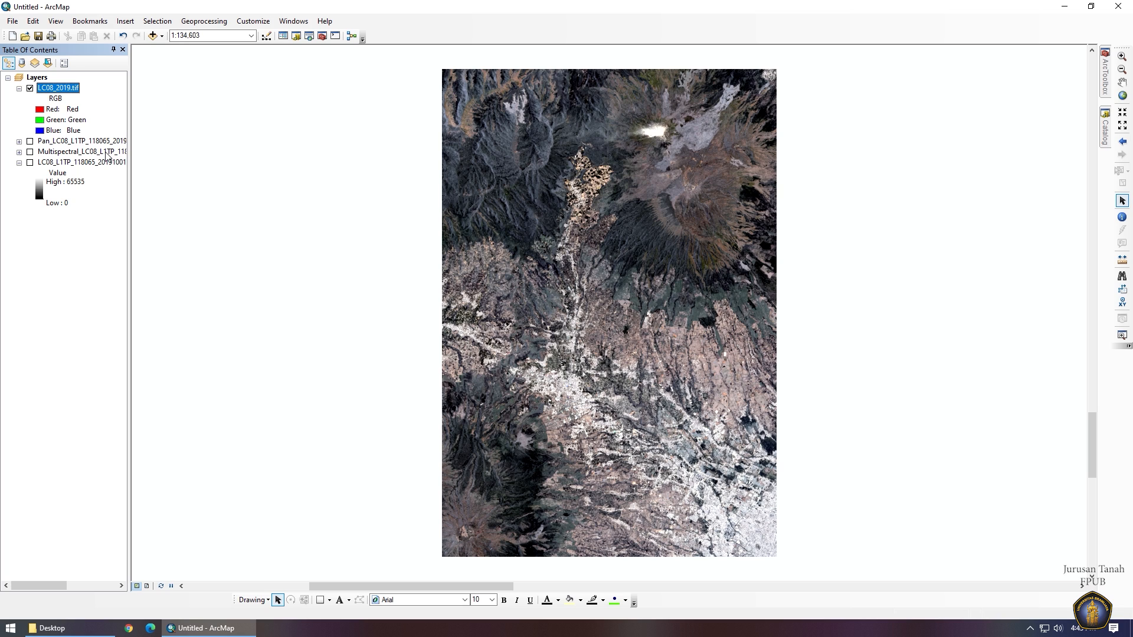
# Enable the Image Classification toolbar and open the Training Sample Manager.
pyautogui.rightClick(444, 36)
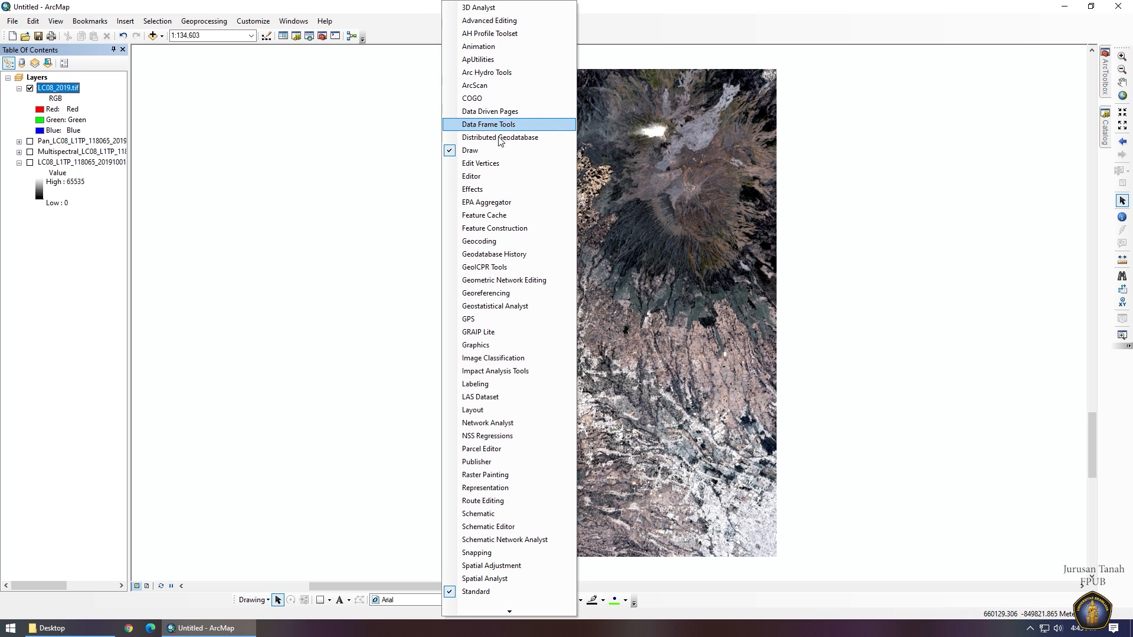
pyautogui.click(508, 358)
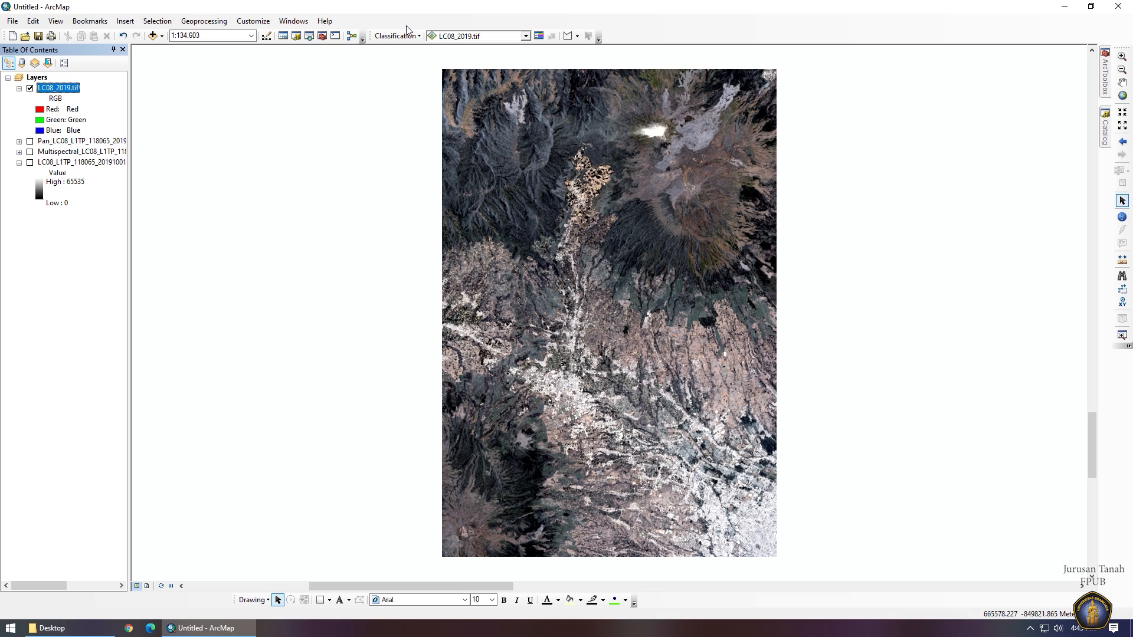
pyautogui.click(539, 36)
pyautogui.moveTo(571, 251); pyautogui.dragTo(334, 194)
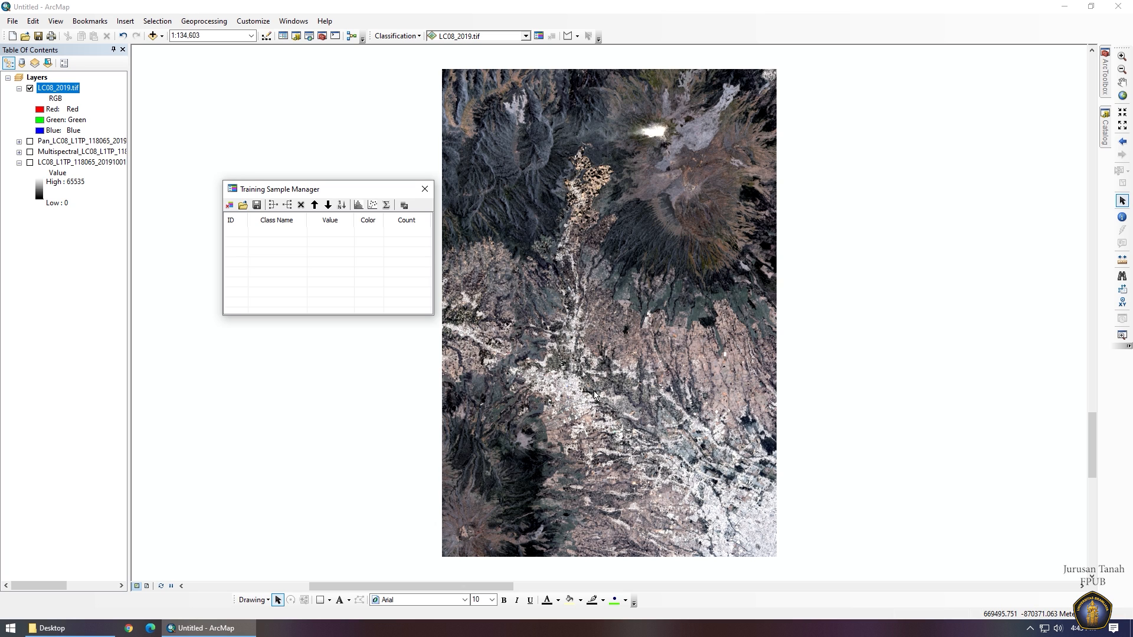
pyautogui.scroll(1, 594, 392)
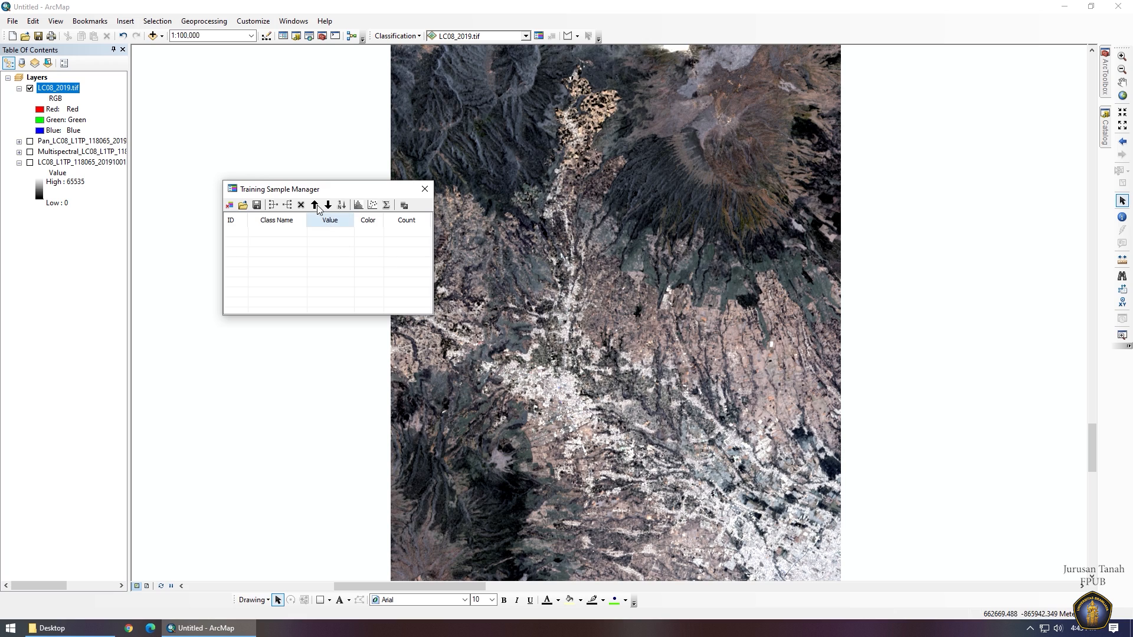
# Choose Draw Circle as the training sample shape.
pyautogui.click(577, 36)
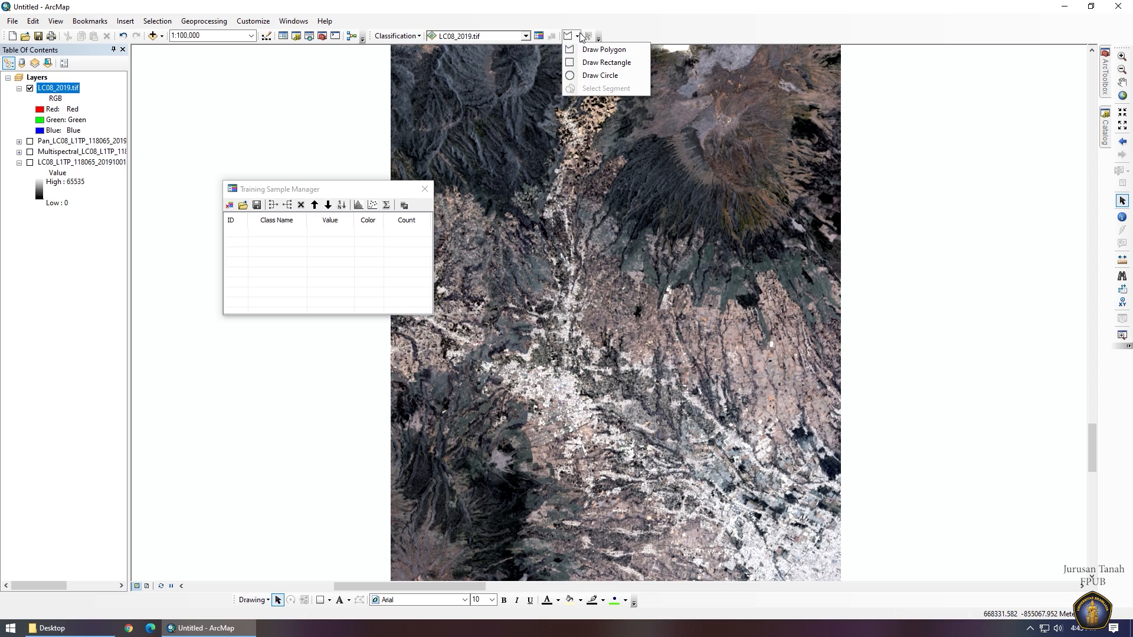
pyautogui.click(574, 76)
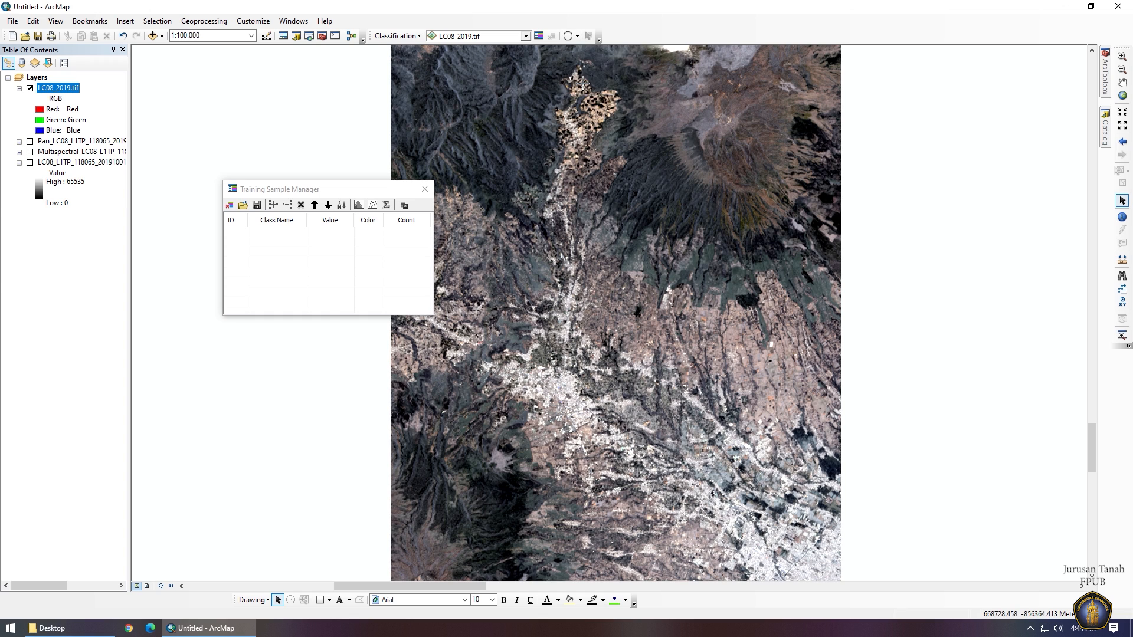
pyautogui.scroll(1, 586, 388)
pyautogui.scroll(1, 586, 391)
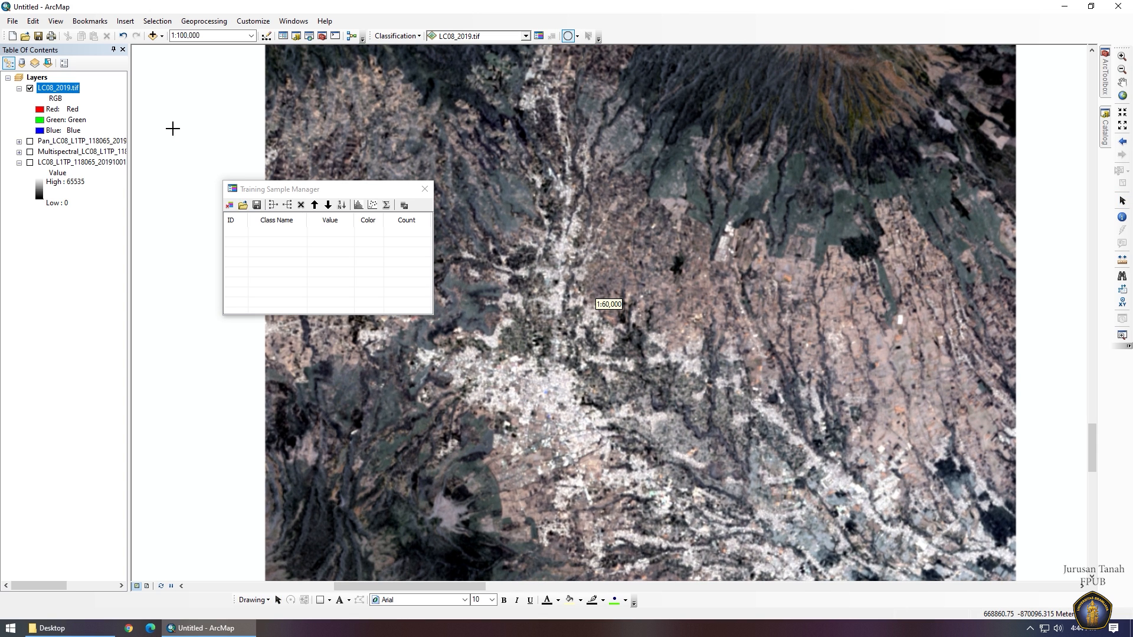
# Set LC08_2019.tif symbology to Red=ShortWaveInfrared_1, Green=NearInfrared, Blue=Green and apply it.
pyautogui.rightClick(75, 90)
pyautogui.click(95, 259)
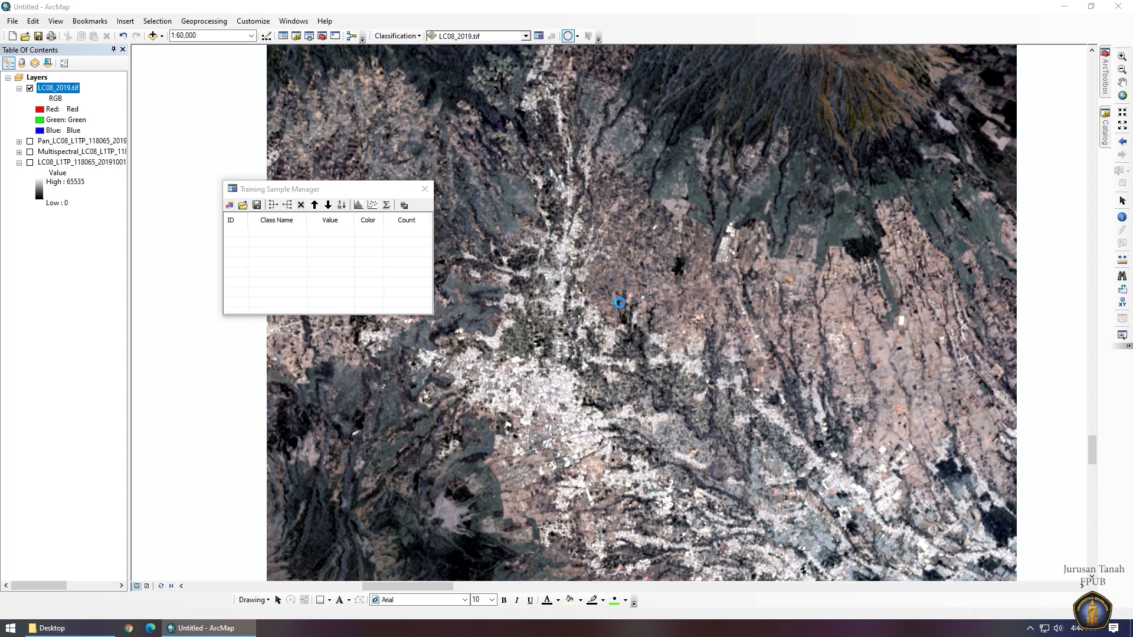
pyautogui.click(549, 191)
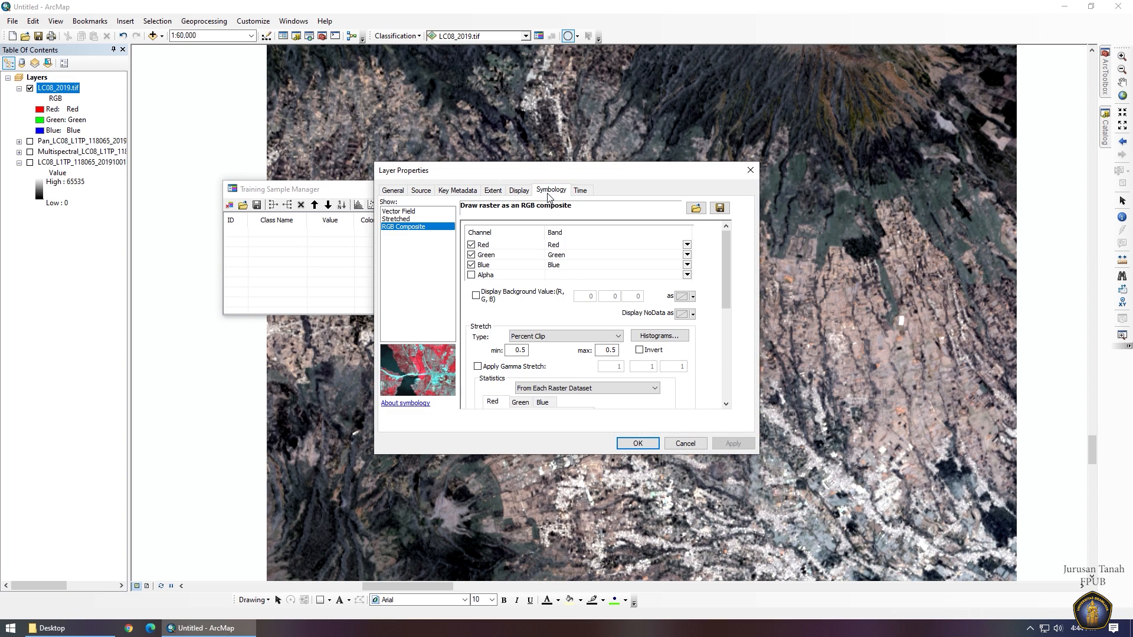
pyautogui.click(567, 245)
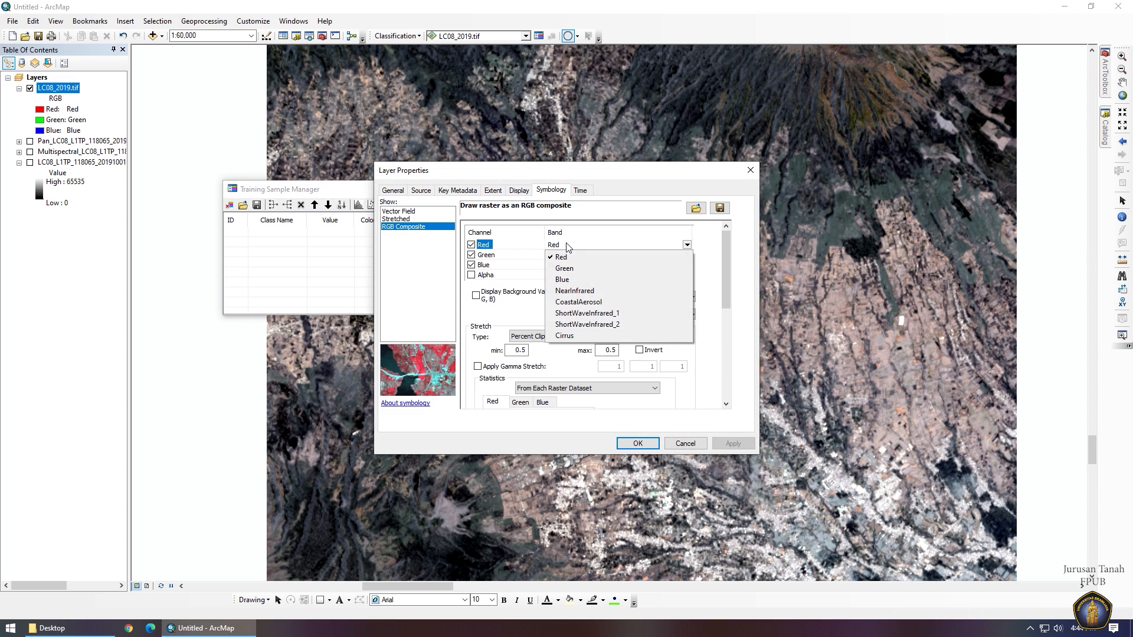
pyautogui.click(589, 314)
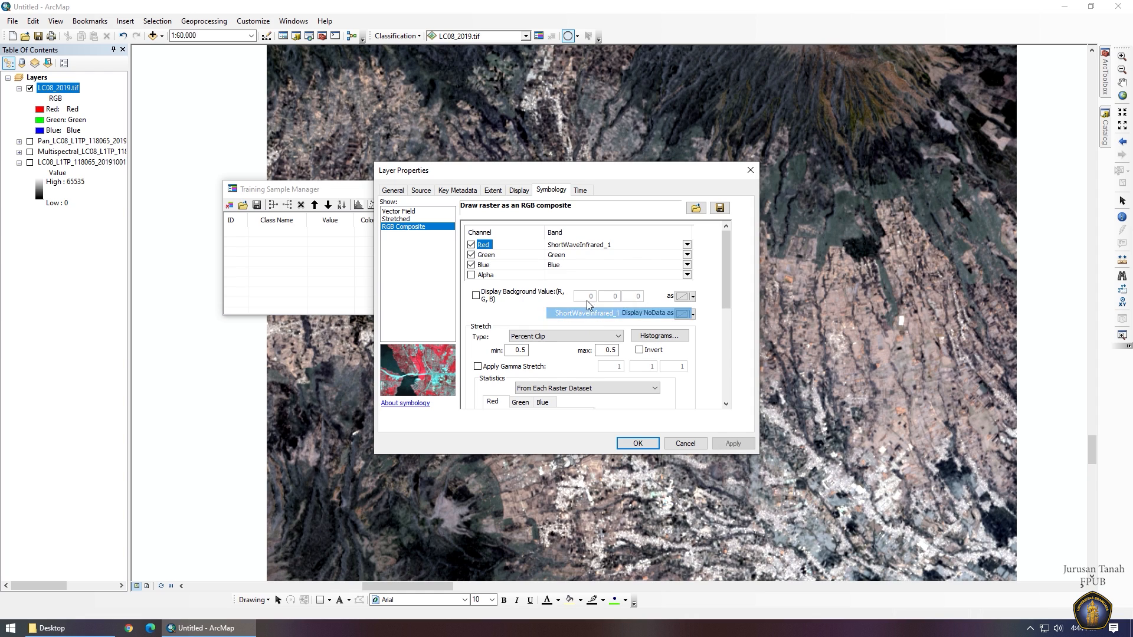
pyautogui.click(559, 256)
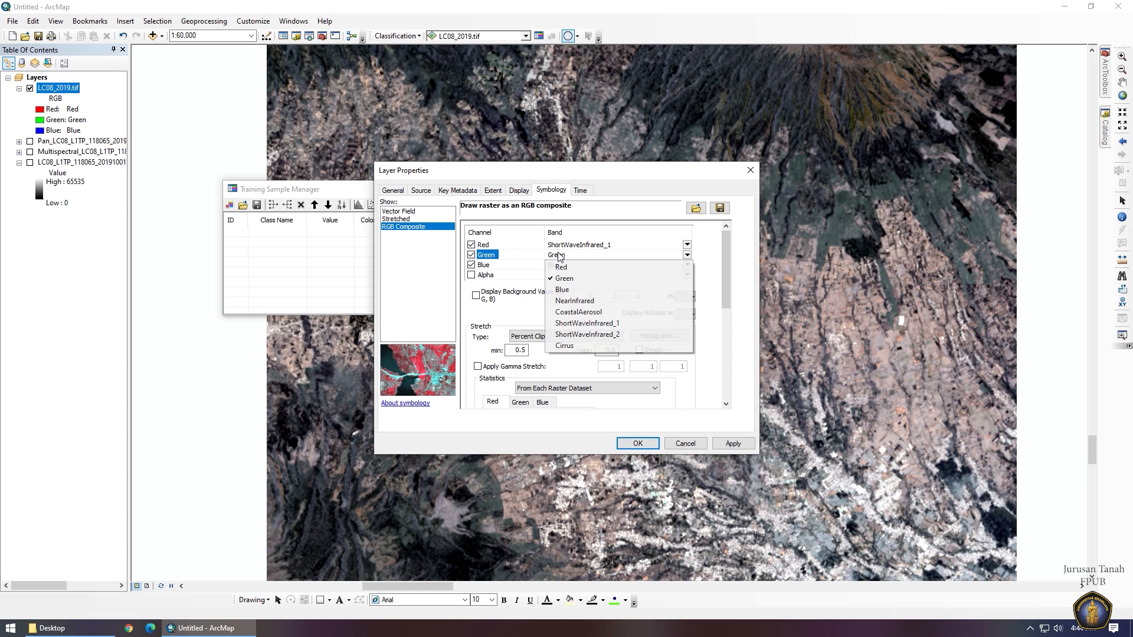
pyautogui.click(578, 302)
pyautogui.click(565, 289)
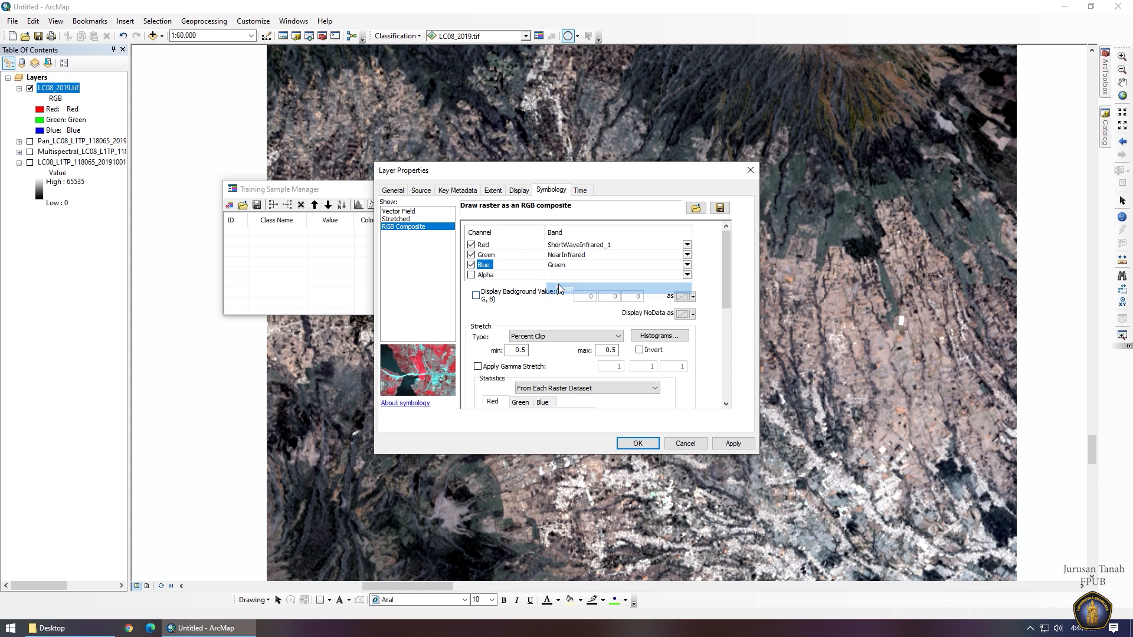
pyautogui.click(734, 446)
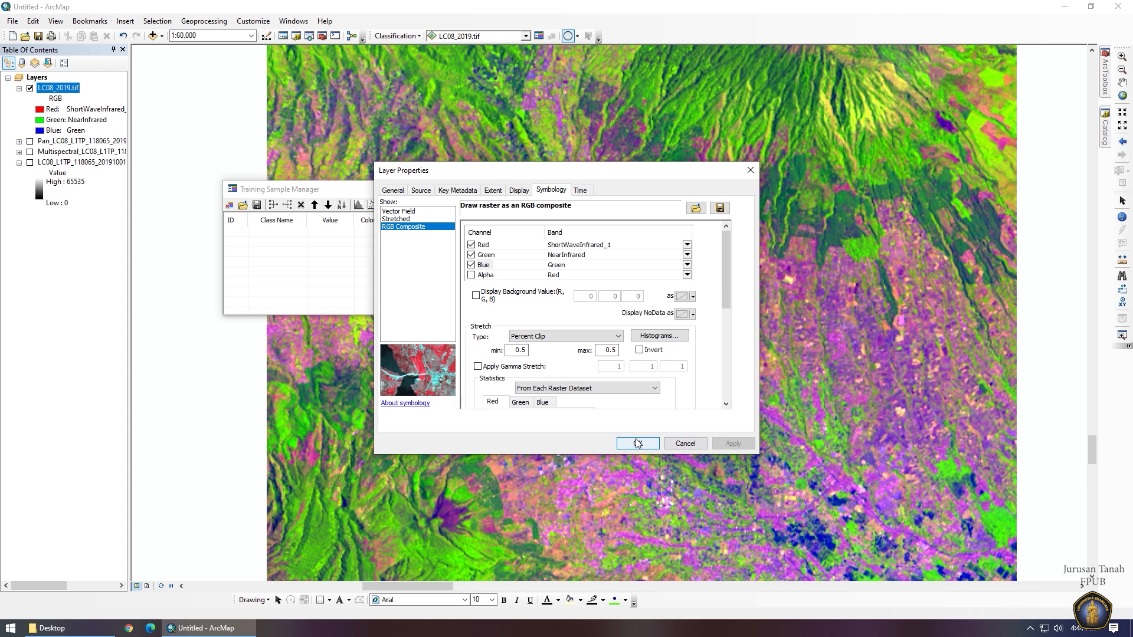
pyautogui.click(637, 444)
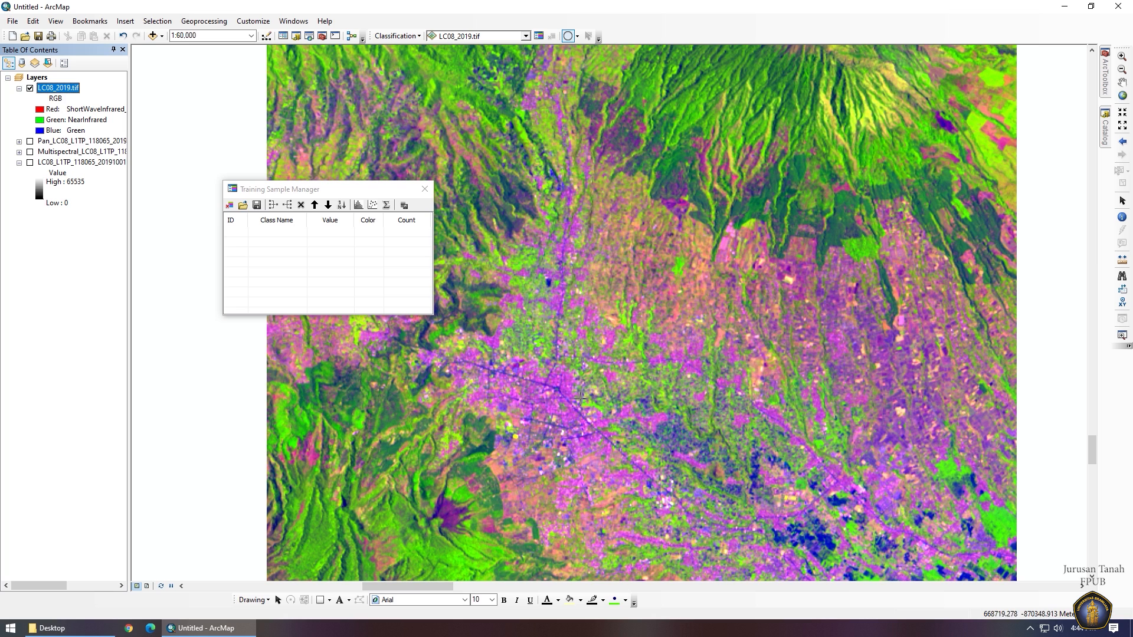
# Draw a circle sample on the built-up area and name its class Permukiman.
pyautogui.scroll(-3, 575, 389)
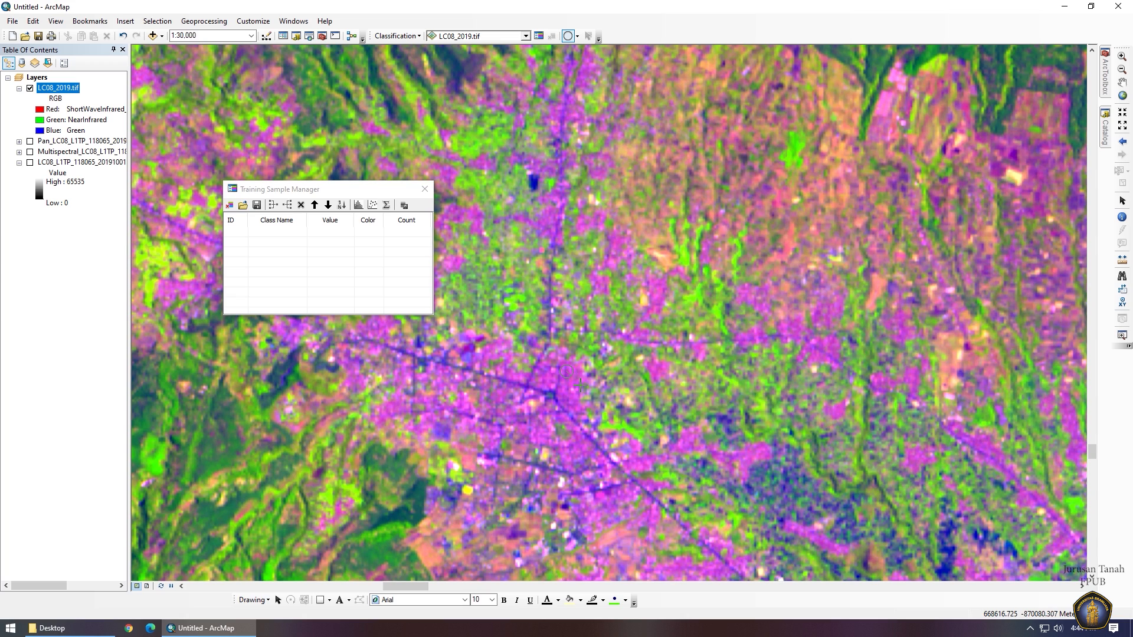
pyautogui.click(581, 389)
pyautogui.click(293, 236)
pyautogui.click(293, 236)
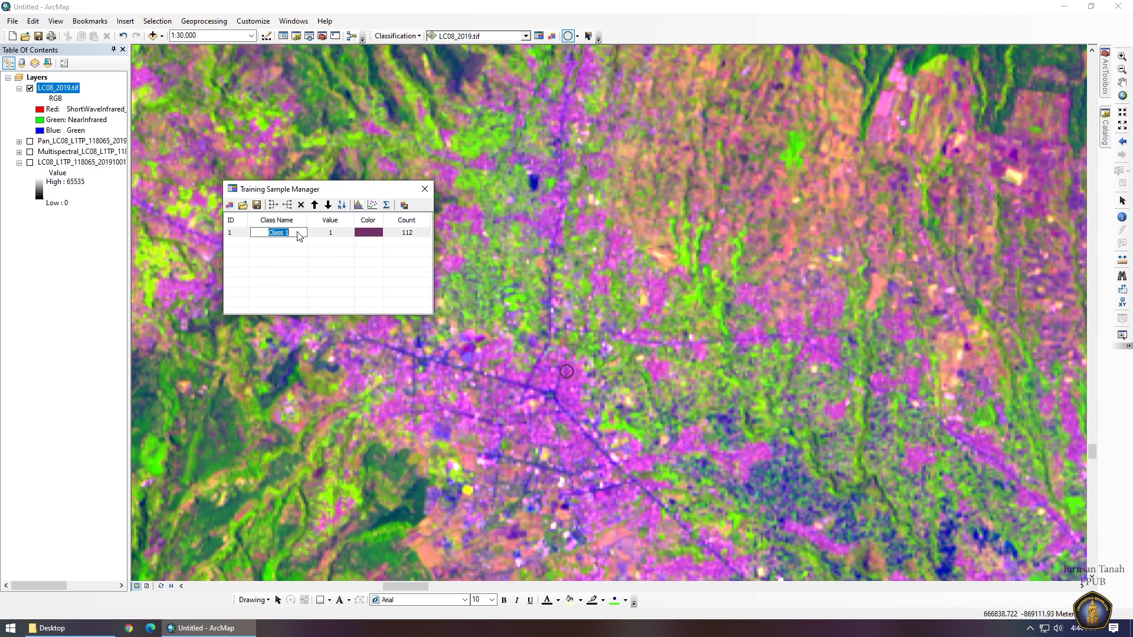
pyautogui.write('Permukiman')
pyautogui.press('Return')
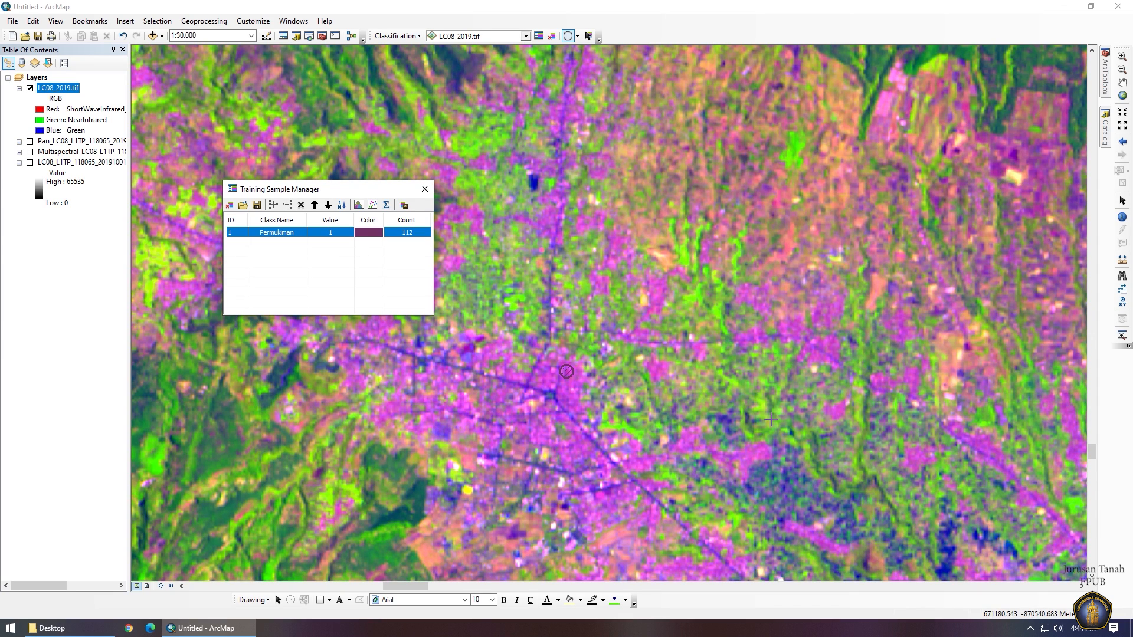
# Draw a circle sample over the rice fields and name its class Sawah.
pyautogui.moveTo(801, 460); pyautogui.dragTo(555, 293)
pyautogui.moveTo(677, 396); pyautogui.dragTo(597, 282)
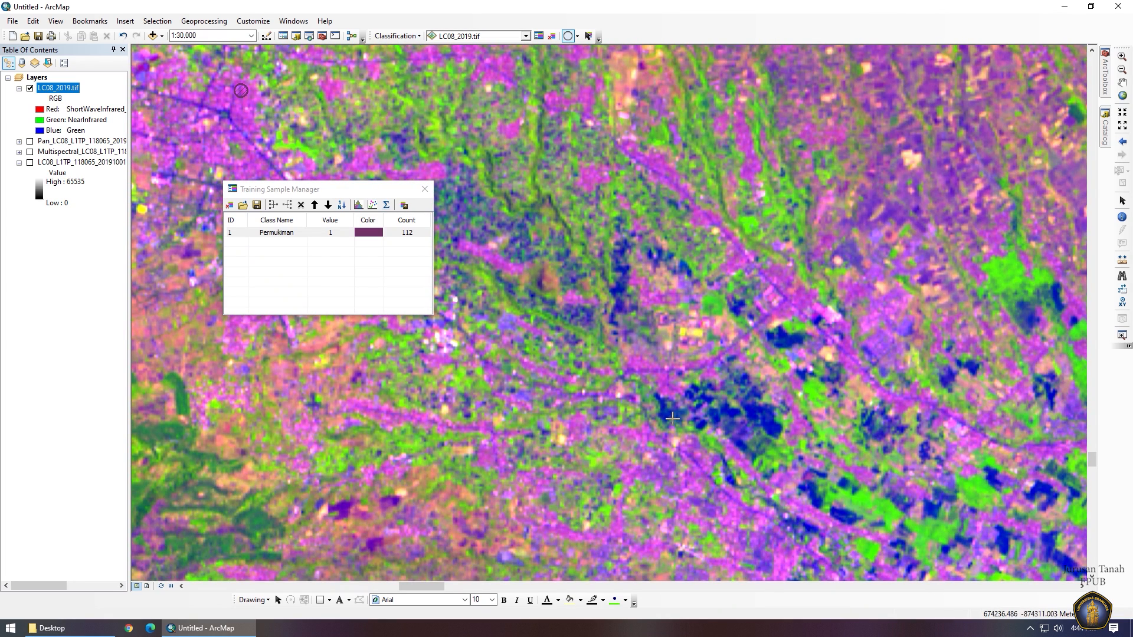
pyautogui.moveTo(663, 409); pyautogui.dragTo(669, 412)
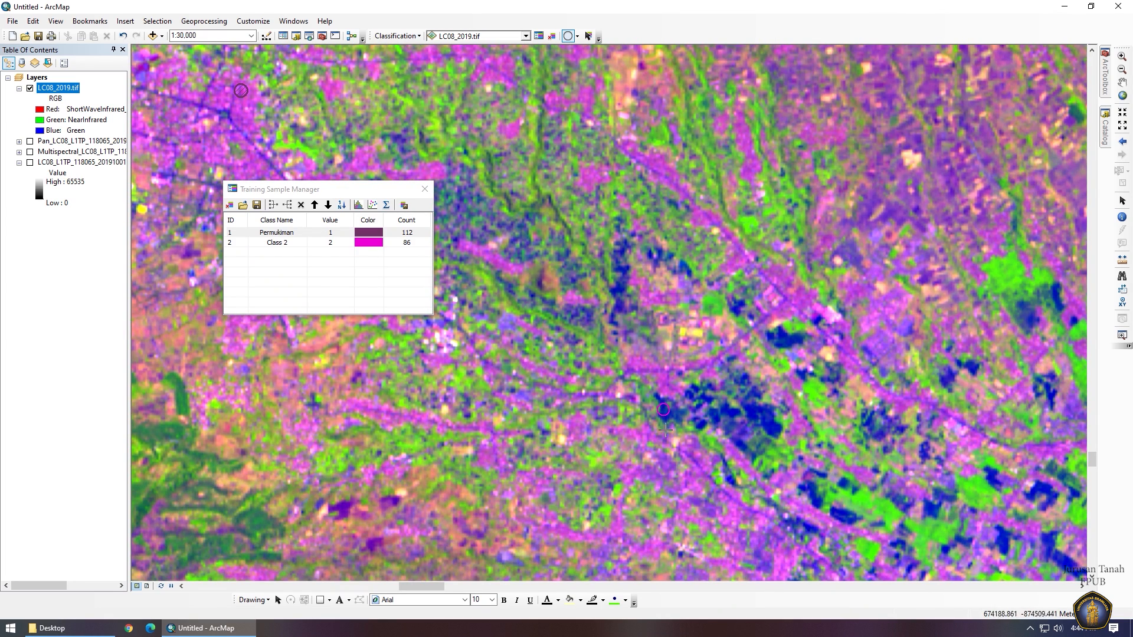
pyautogui.doubleClick(290, 244)
pyautogui.write('Sawah')
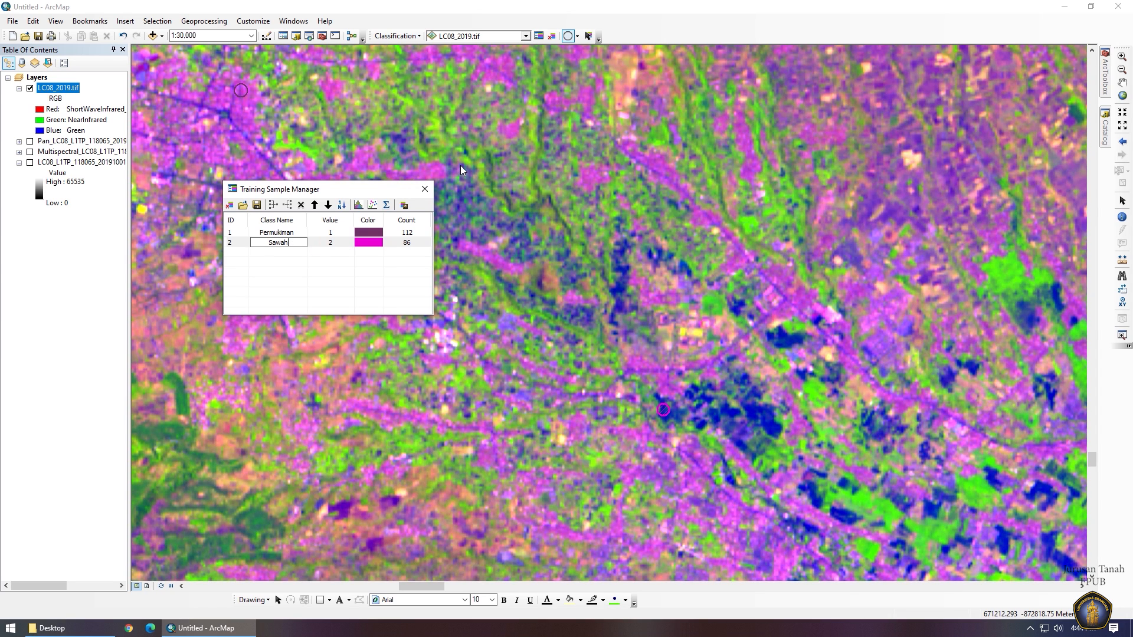
pyautogui.press('Return')
# Draw a third circle sample on the forested volcano slope.
pyautogui.moveTo(483, 140); pyautogui.dragTo(648, 445)
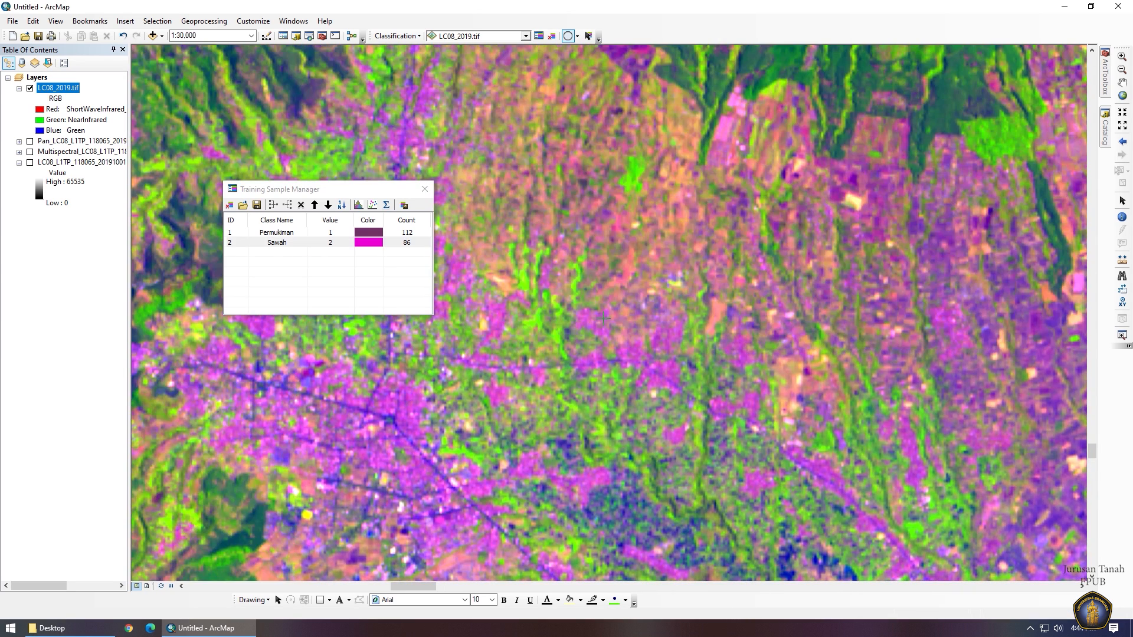
pyautogui.moveTo(563, 247); pyautogui.dragTo(586, 460)
pyautogui.moveTo(660, 307); pyautogui.dragTo(607, 391)
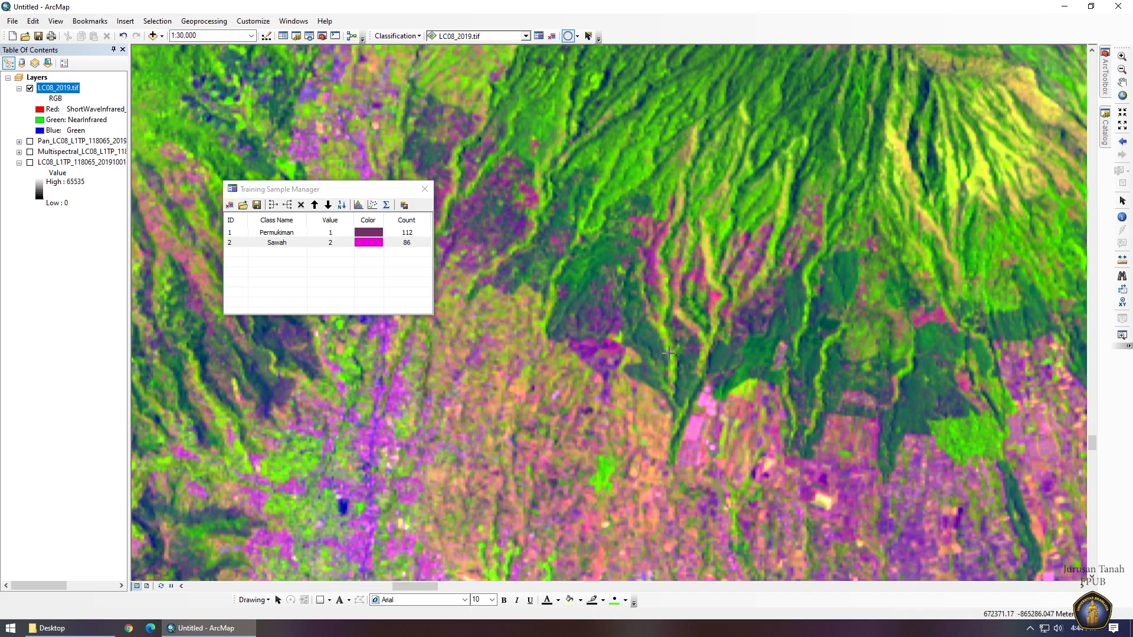
pyautogui.scroll(-2, 667, 347)
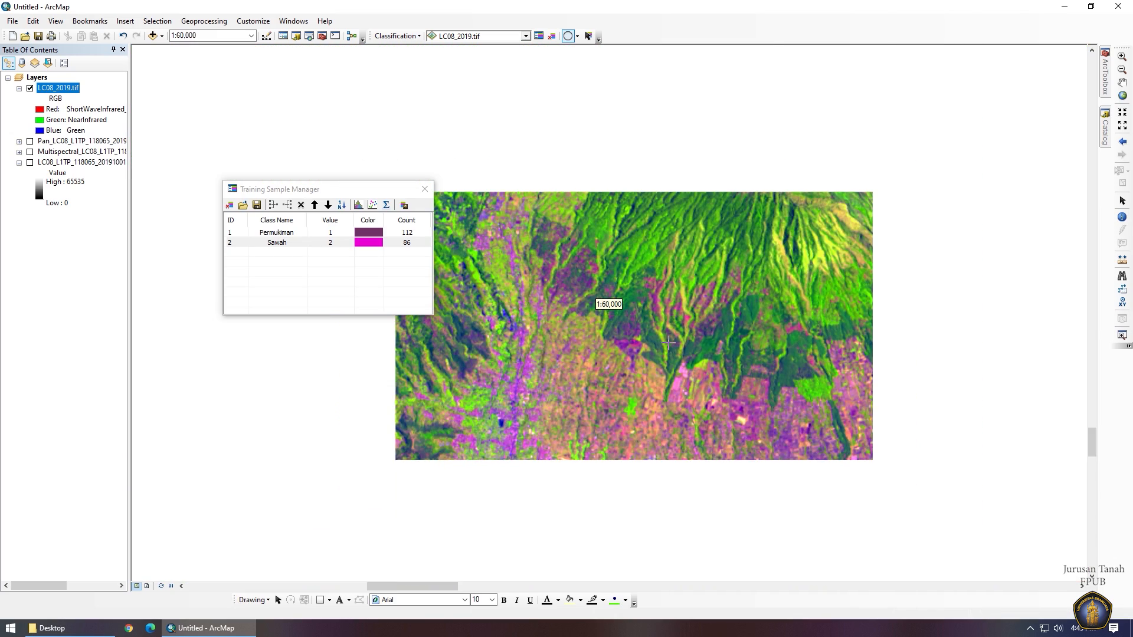
pyautogui.scroll(3, 666, 347)
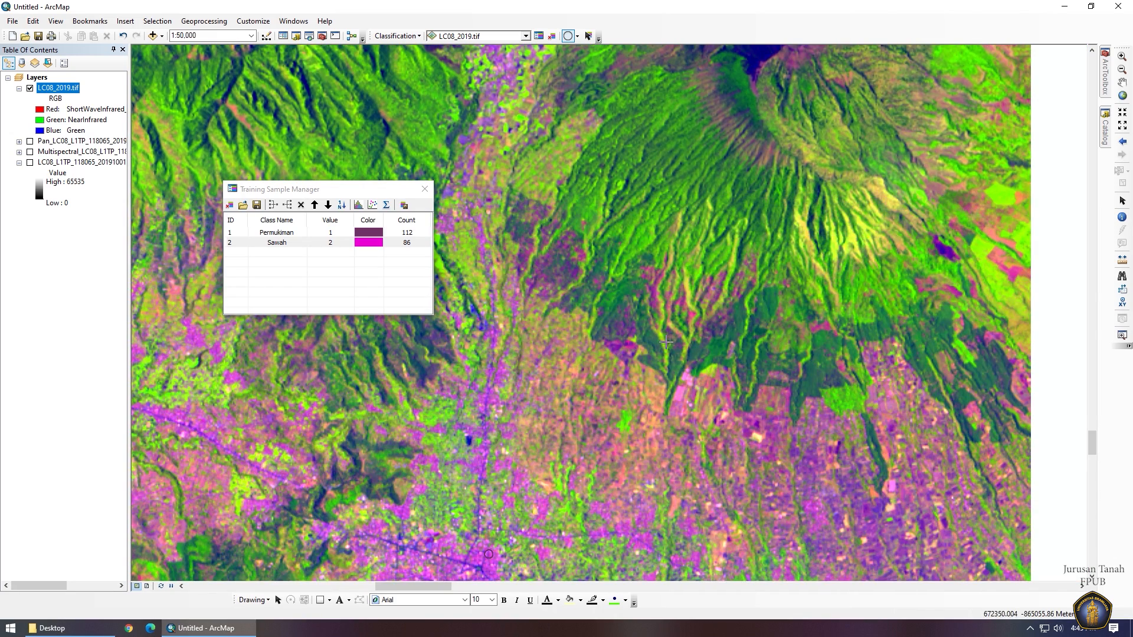
pyautogui.scroll(-1, 653, 334)
pyautogui.scroll(1, 653, 334)
pyautogui.scroll(2, 653, 334)
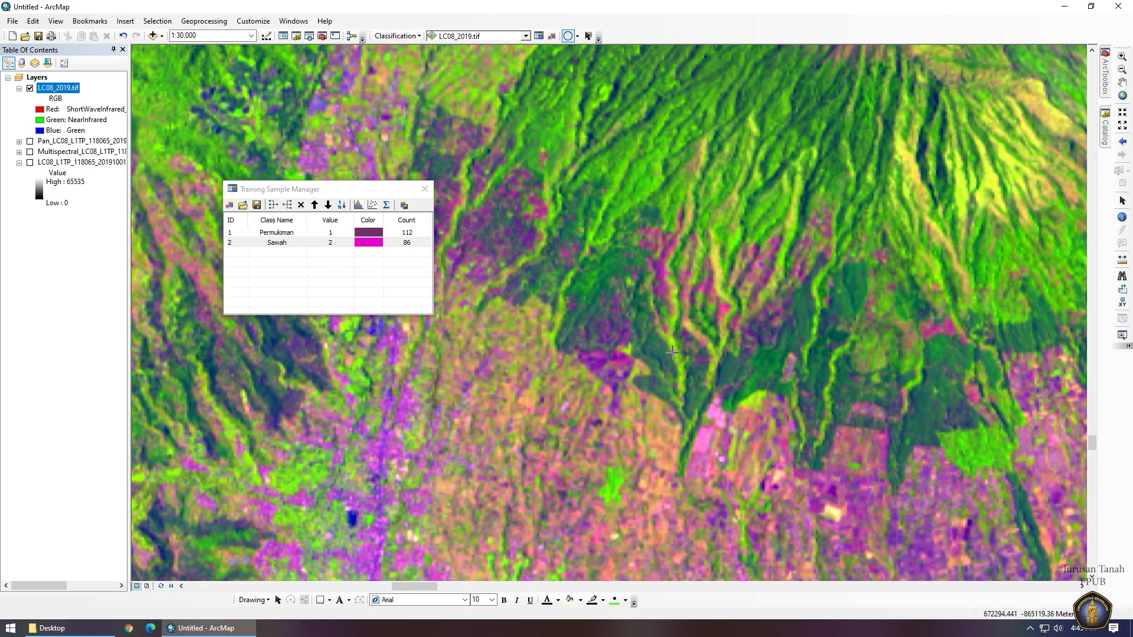
pyautogui.moveTo(653, 341); pyautogui.dragTo(656, 344)
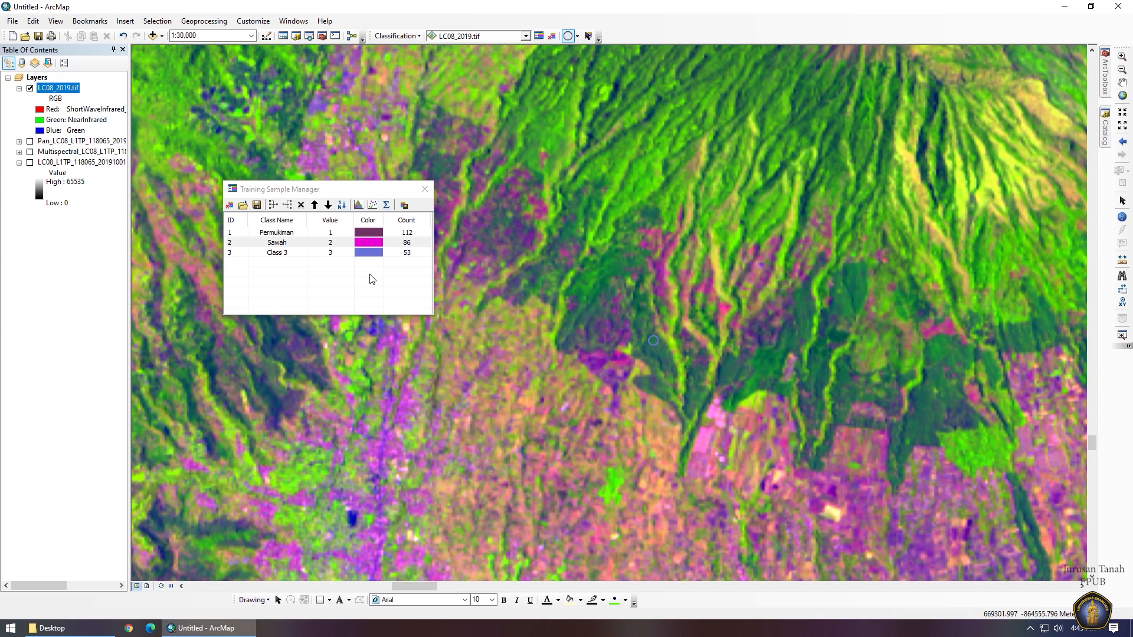
# Rename Class 3 to Agroforestri and add a Hutan sample on the upper volcano slopes.
pyautogui.doubleClick(293, 255)
pyautogui.write('A')
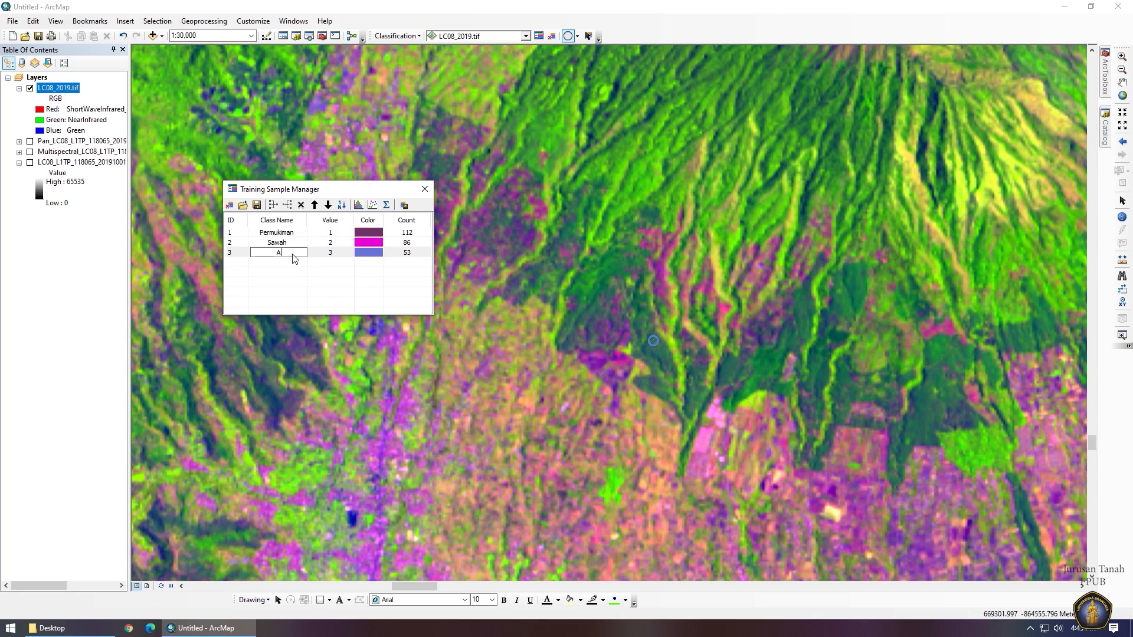
pyautogui.write('groforestri')
pyautogui.press('Return')
pyautogui.moveTo(573, 251); pyautogui.dragTo(563, 497)
pyautogui.moveTo(694, 316); pyautogui.dragTo(624, 347)
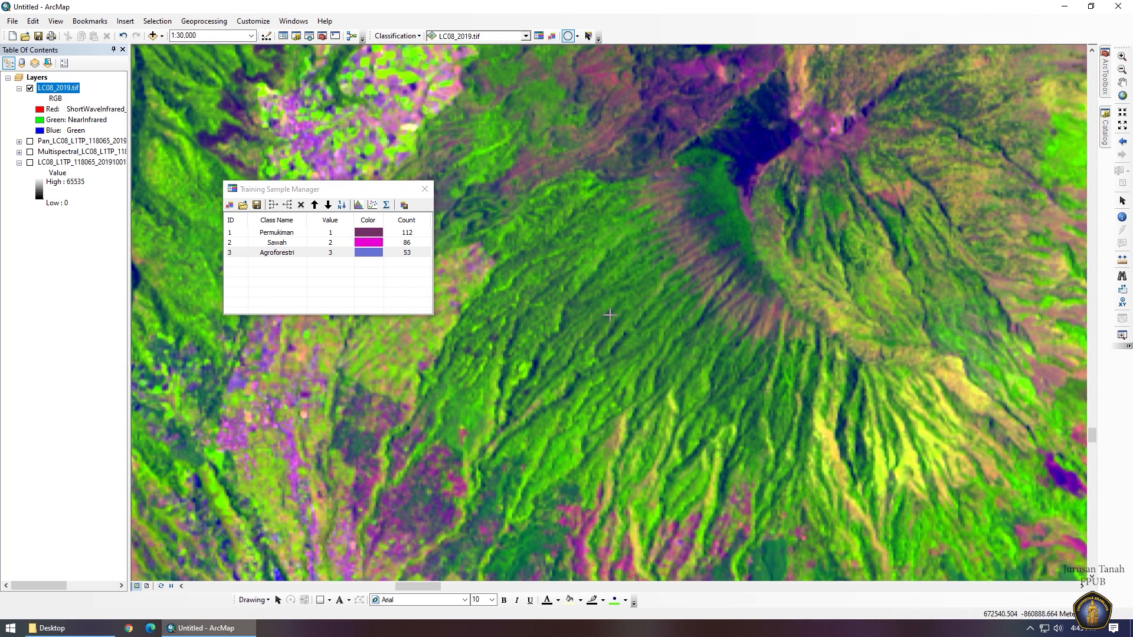
pyautogui.moveTo(601, 304); pyautogui.dragTo(605, 303)
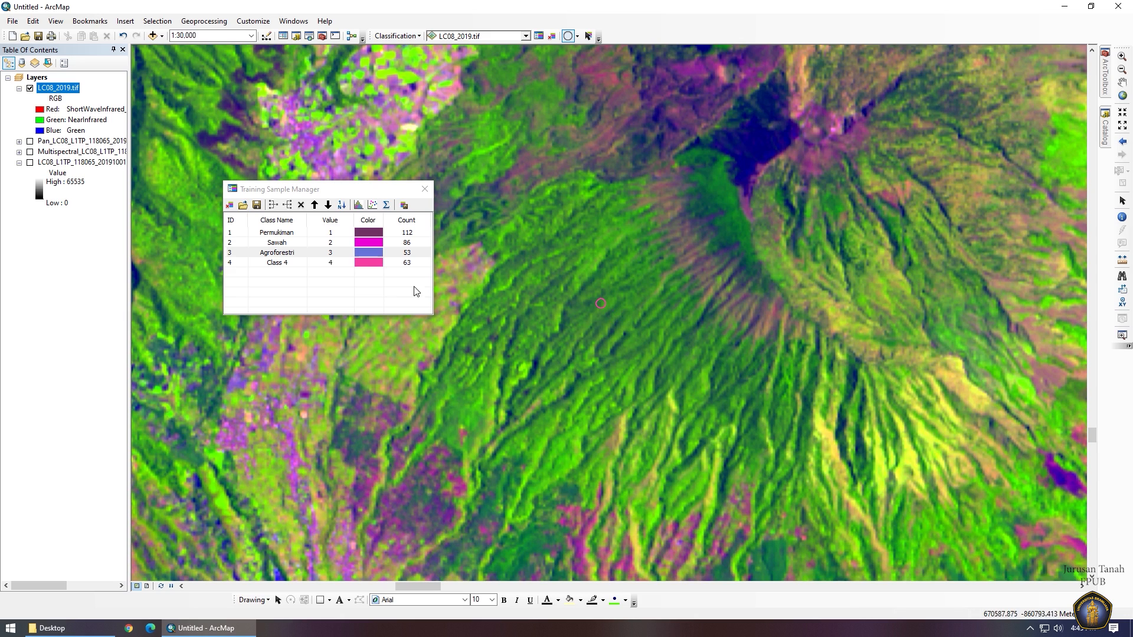
pyautogui.doubleClick(300, 266)
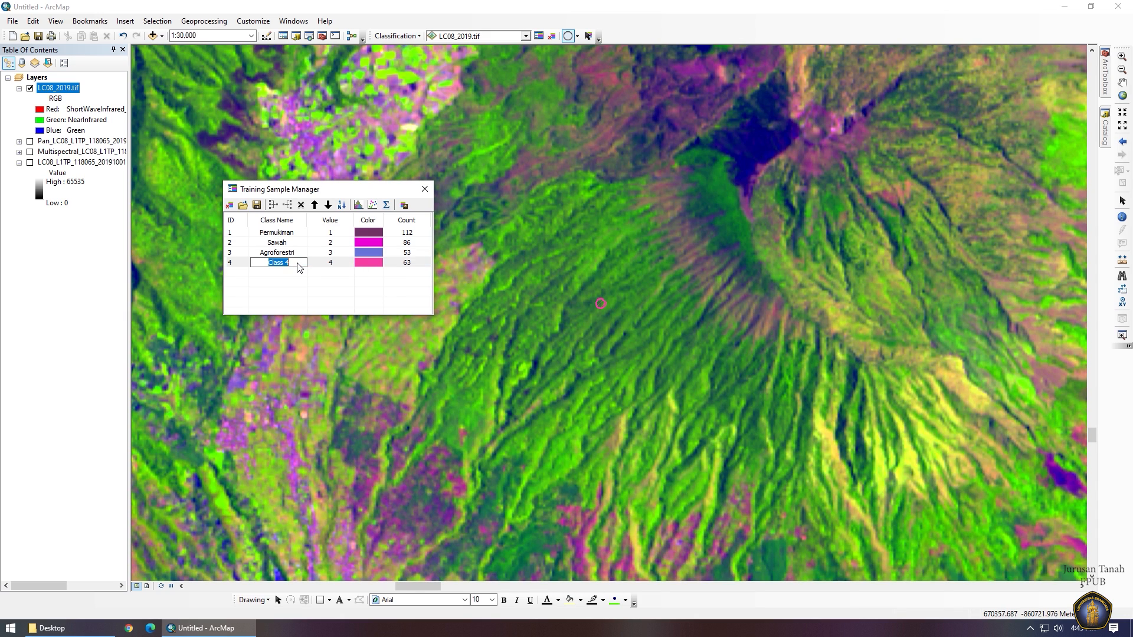
pyautogui.write('Hutan')
pyautogui.press('Return')
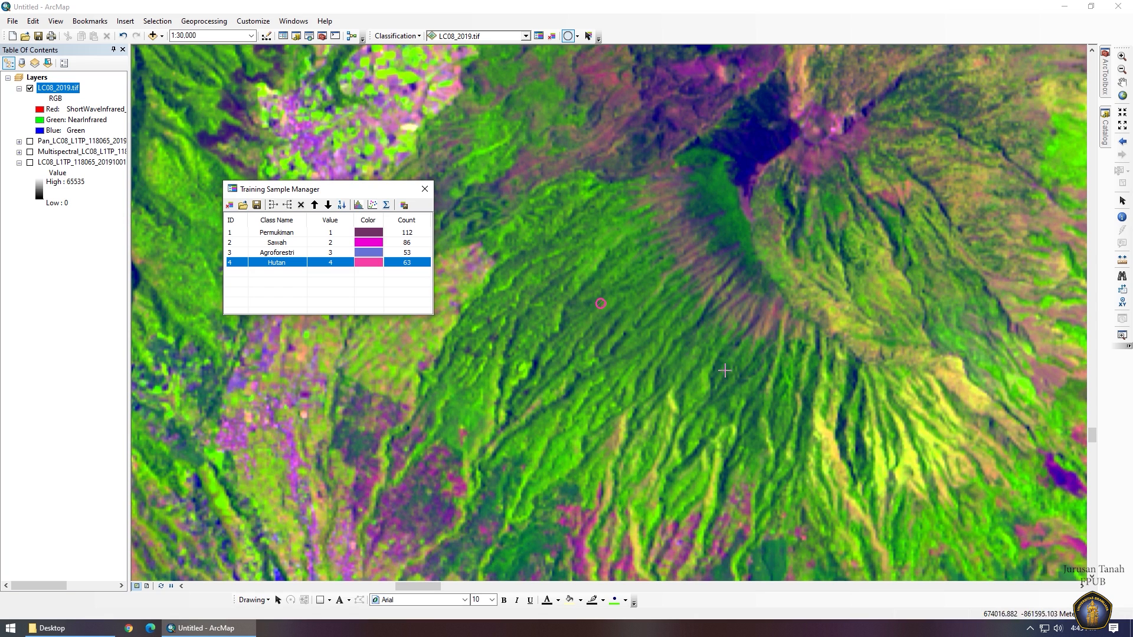
# Rename the fifth class Hutan and merge both Hutan samples into one class.
pyautogui.moveTo(743, 374); pyautogui.dragTo(659, 330)
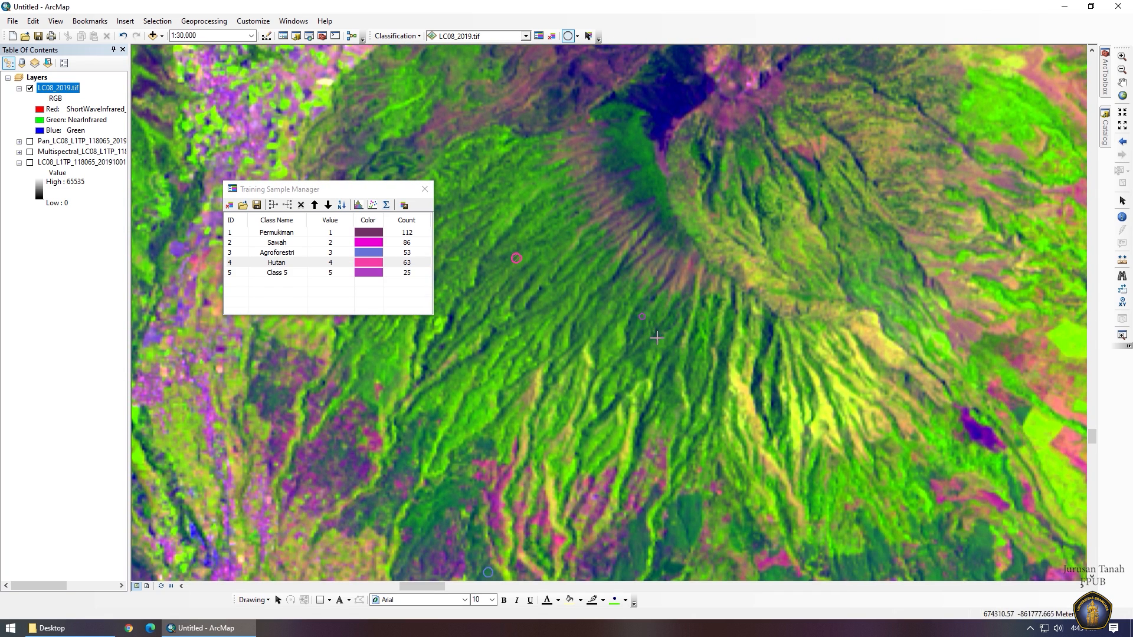
pyautogui.click(310, 278)
pyautogui.click(297, 279)
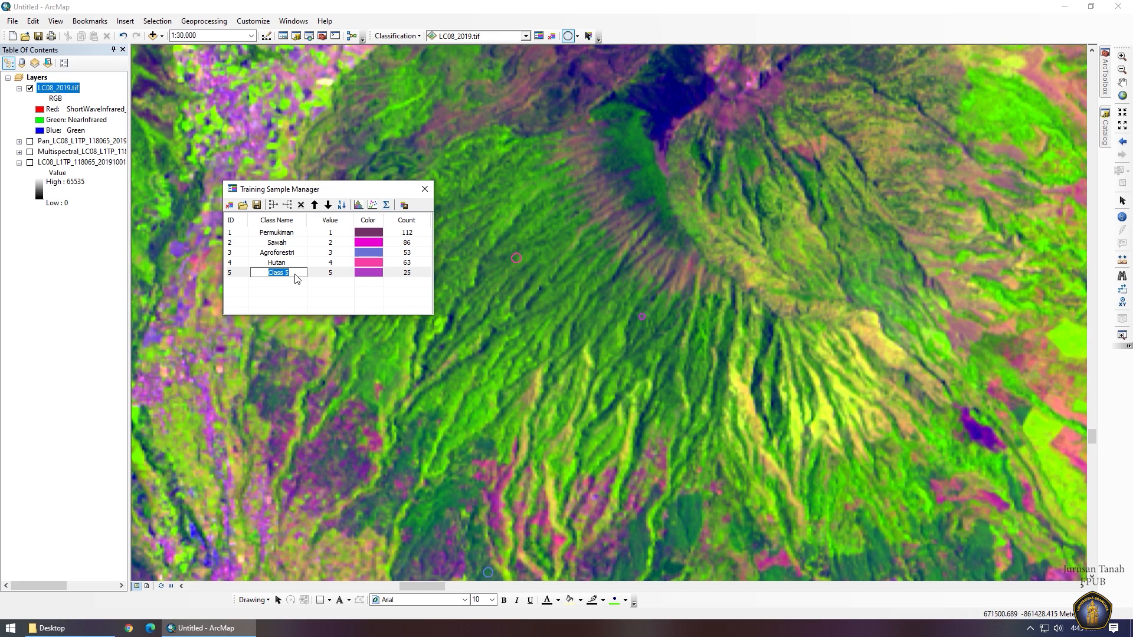
pyautogui.write('Hutan')
pyautogui.press('Return')
pyautogui.click(240, 262)
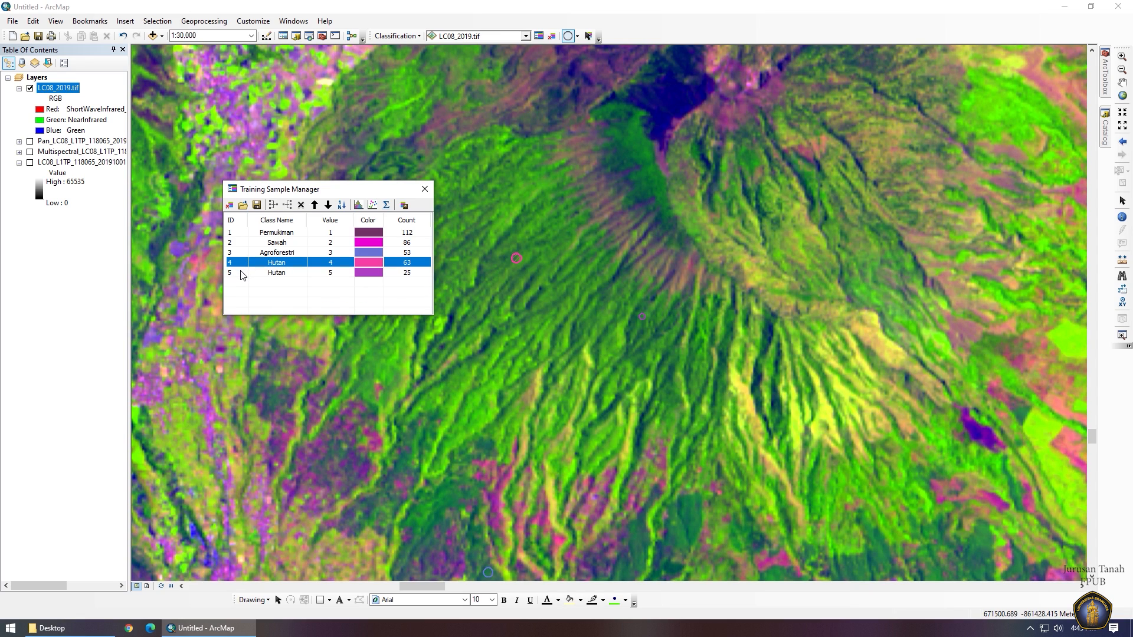
pyautogui.keyDown('shift'); pyautogui.click(241, 272); pyautogui.keyUp('shift')
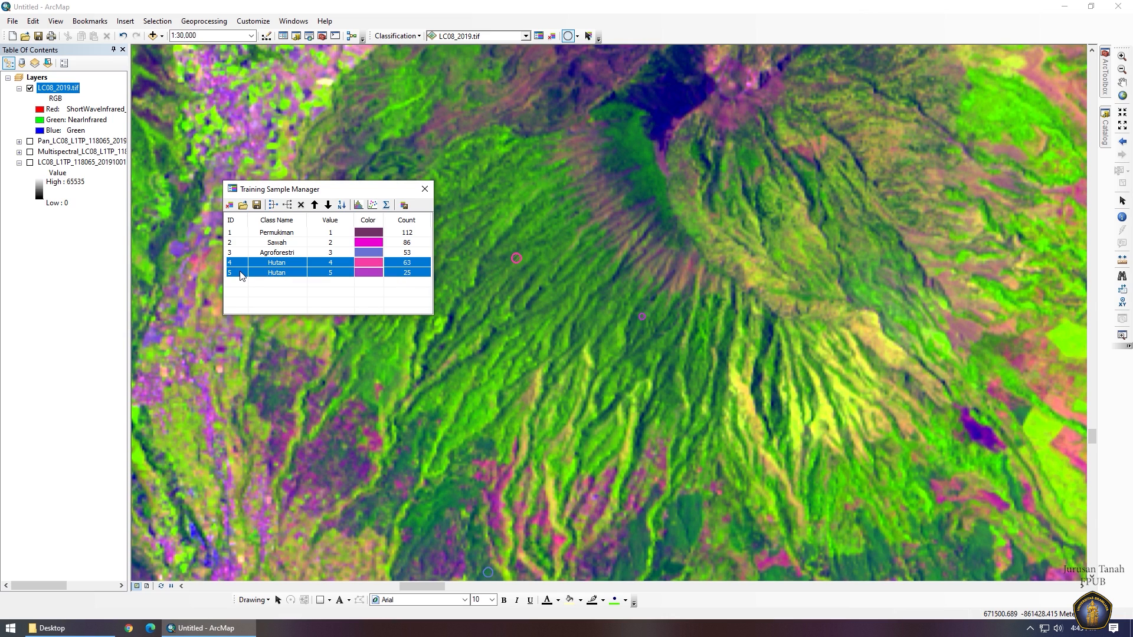
pyautogui.click(273, 205)
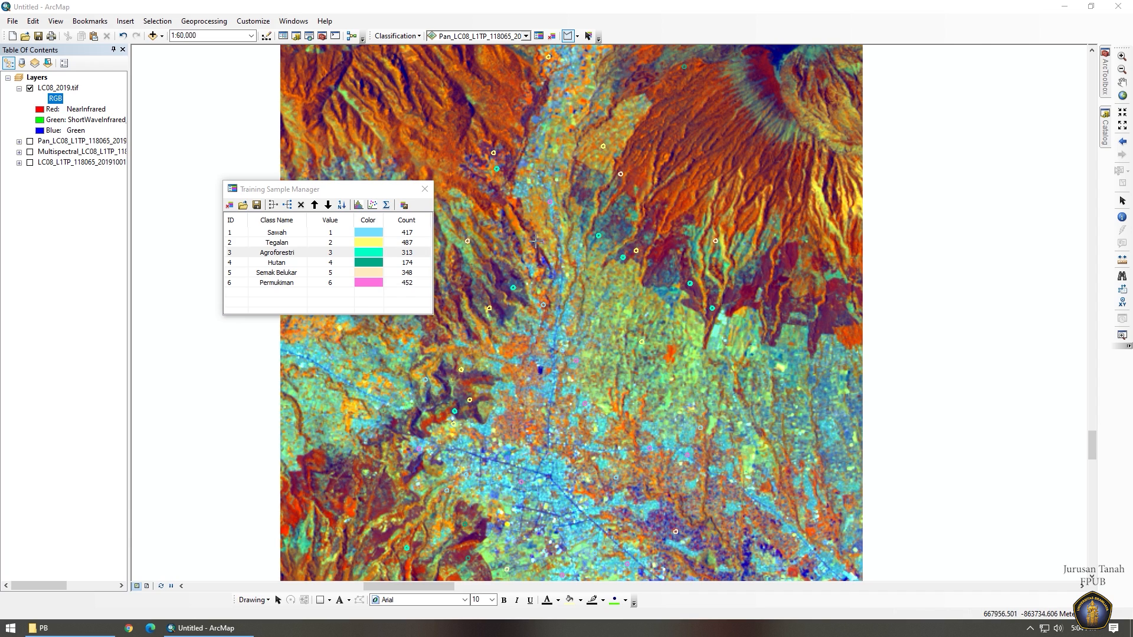
# Save the six training classes as signature file LC08_2019 on Backup Plus (S:).
pyautogui.click(405, 205)
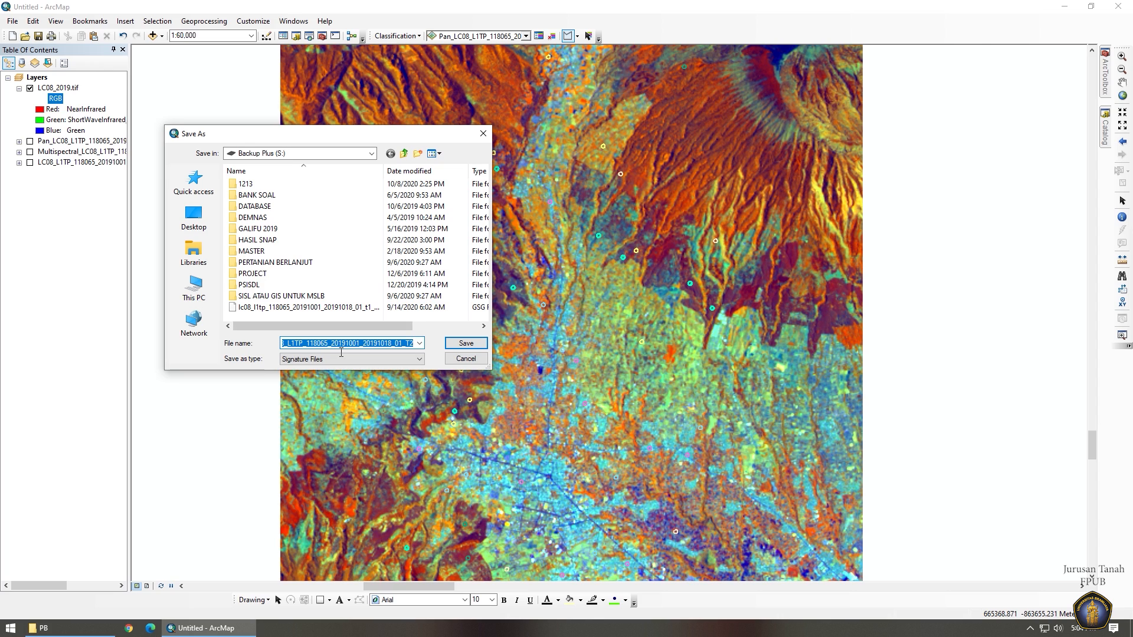
pyautogui.write('LC')
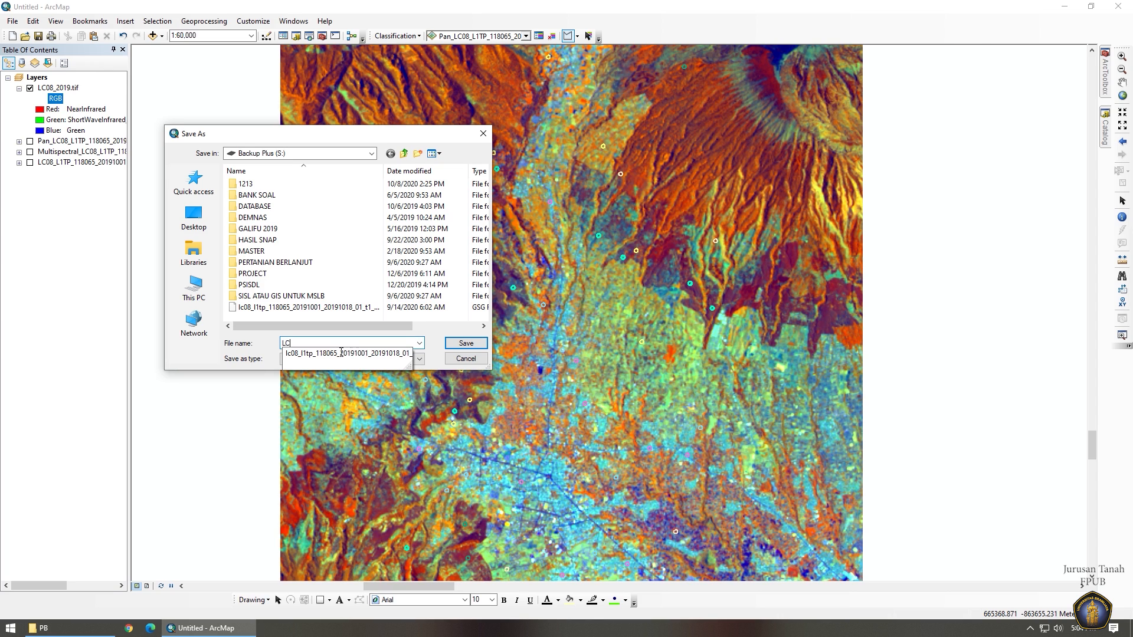
pyautogui.write('08_2')
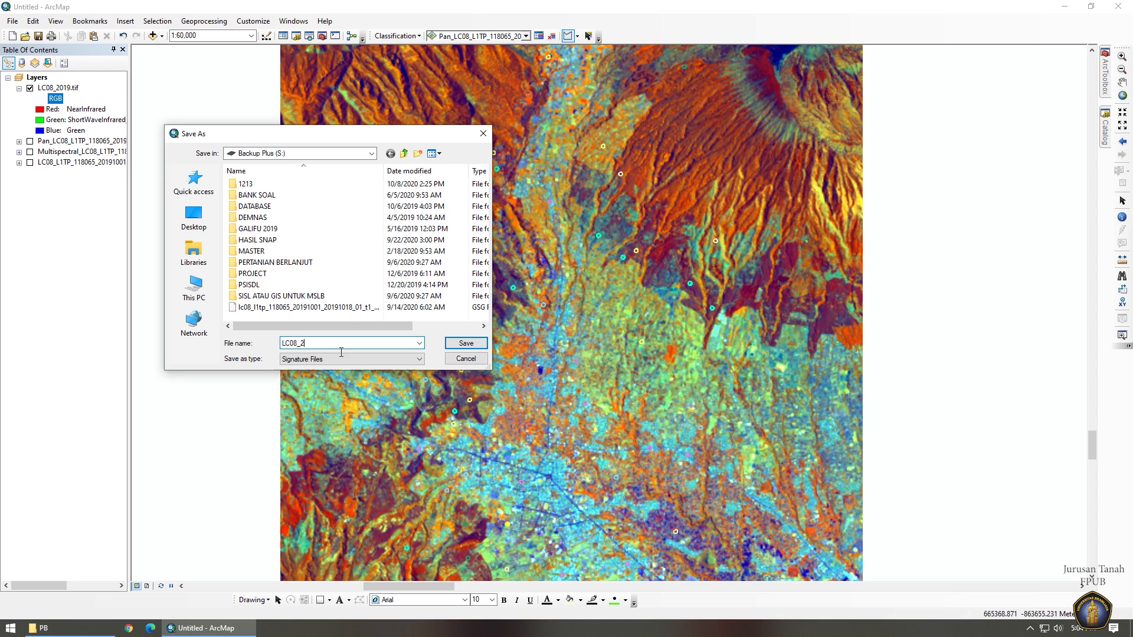
pyautogui.write('019')
pyautogui.press('Return')
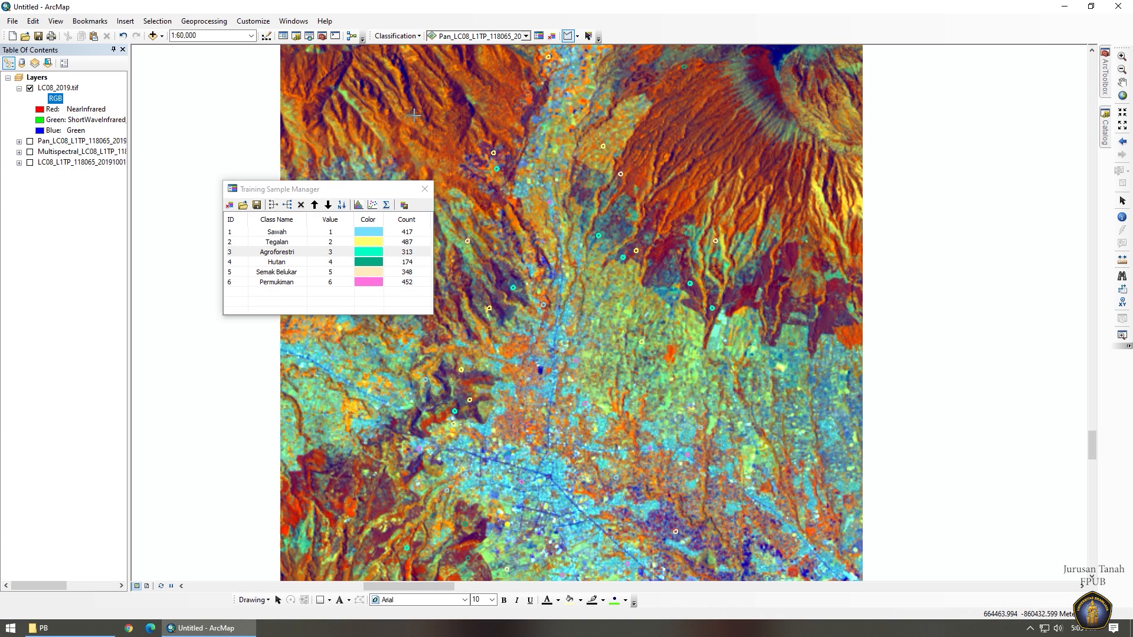
# Launch Maximum Likelihood Classification from the Image Classification toolbar's Classification list.
pyautogui.click(394, 36)
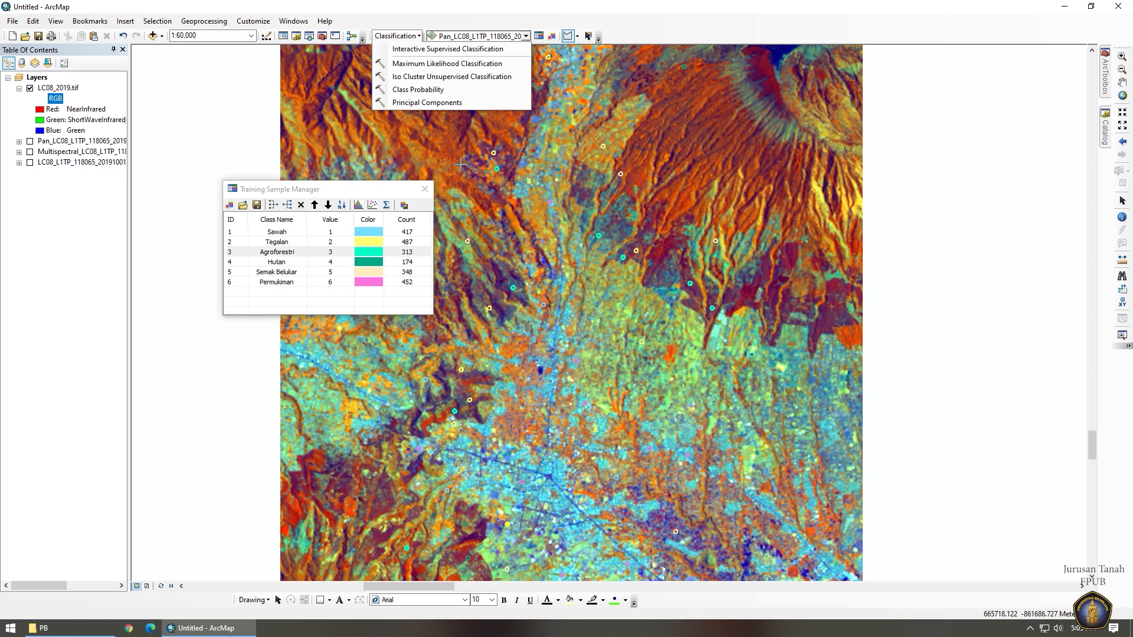
pyautogui.click(466, 66)
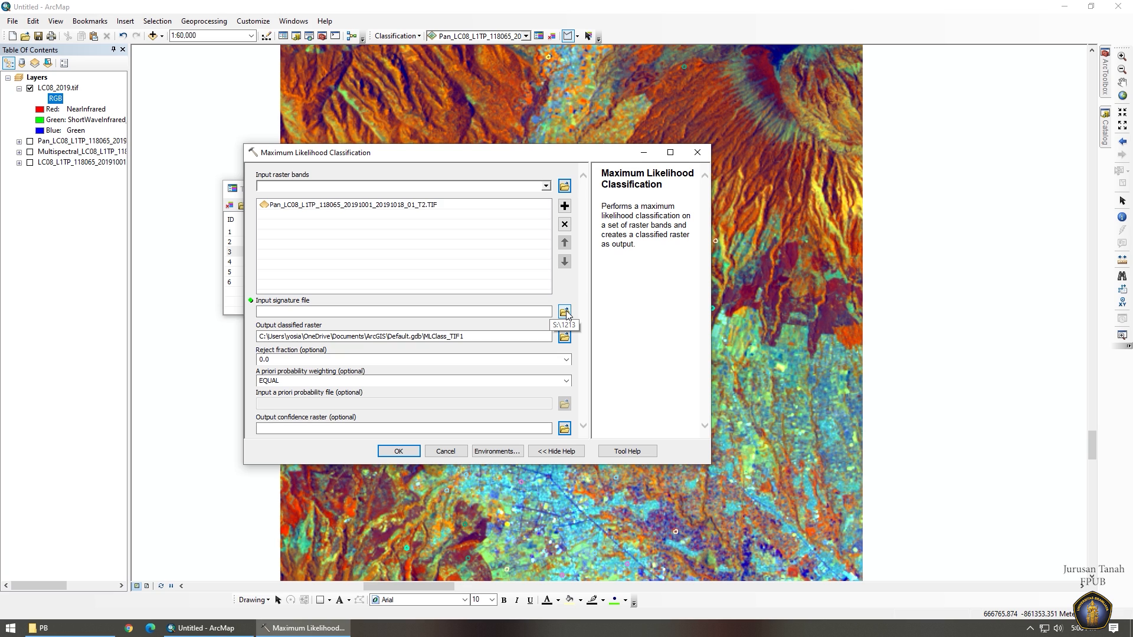
# Set the signature file to lc08_2019.gsg on the Backup Plus (S:) drive.
pyautogui.click(564, 313)
pyautogui.click(469, 211)
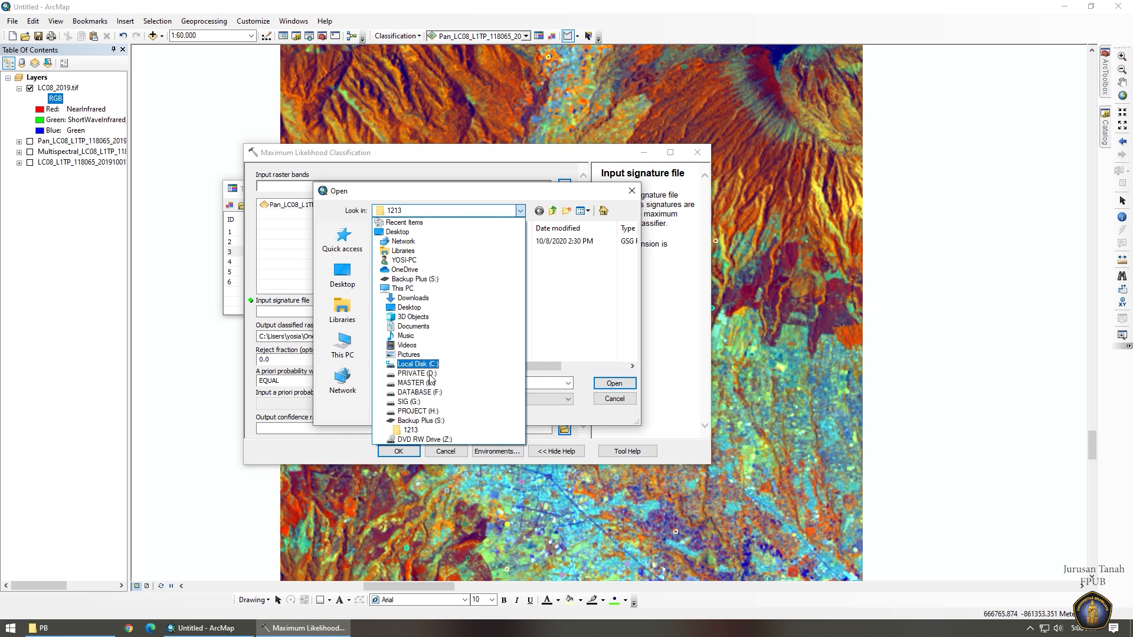
pyautogui.click(413, 423)
pyautogui.scroll(-1, 428, 348)
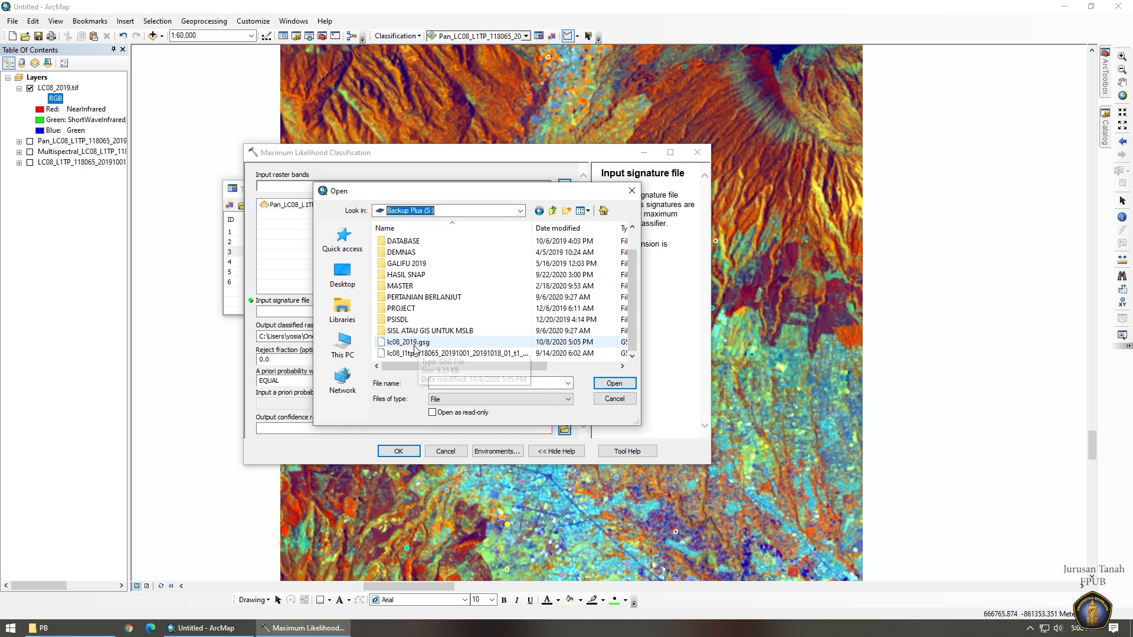
pyautogui.click(395, 344)
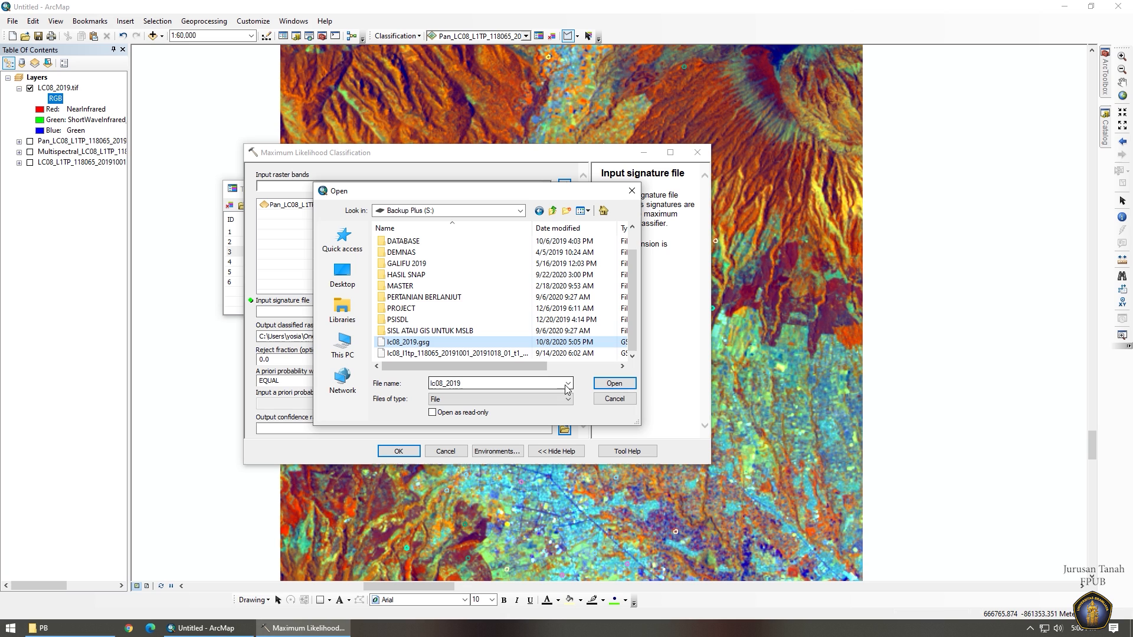
pyautogui.click(613, 383)
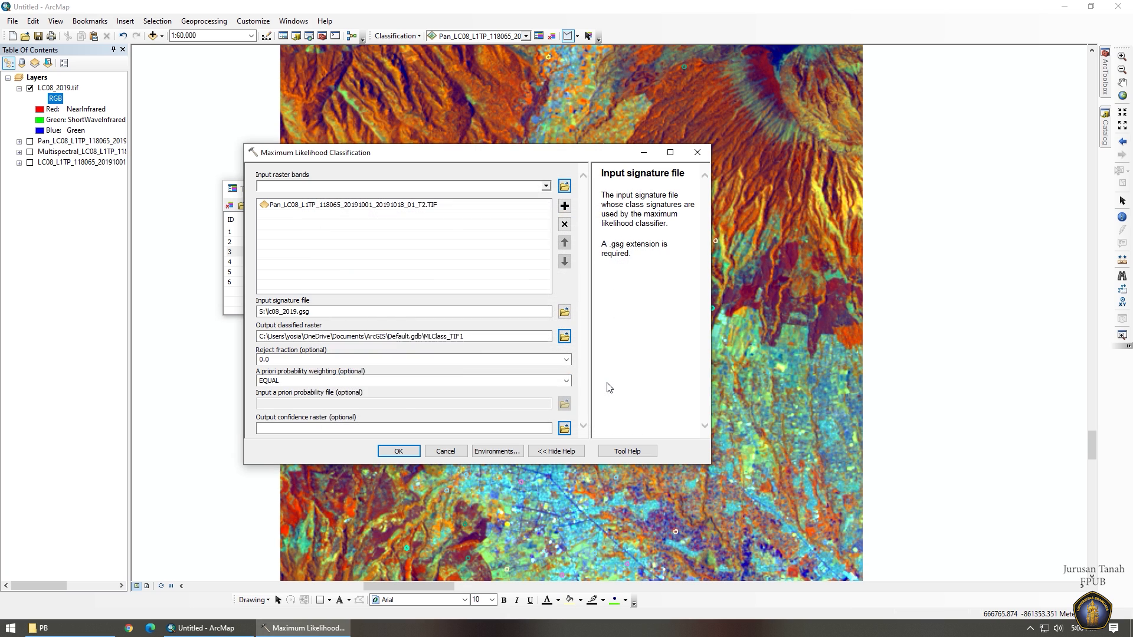
# Name the output Klasifikasi_LC08_2019.tif and run the classification.
pyautogui.click(564, 337)
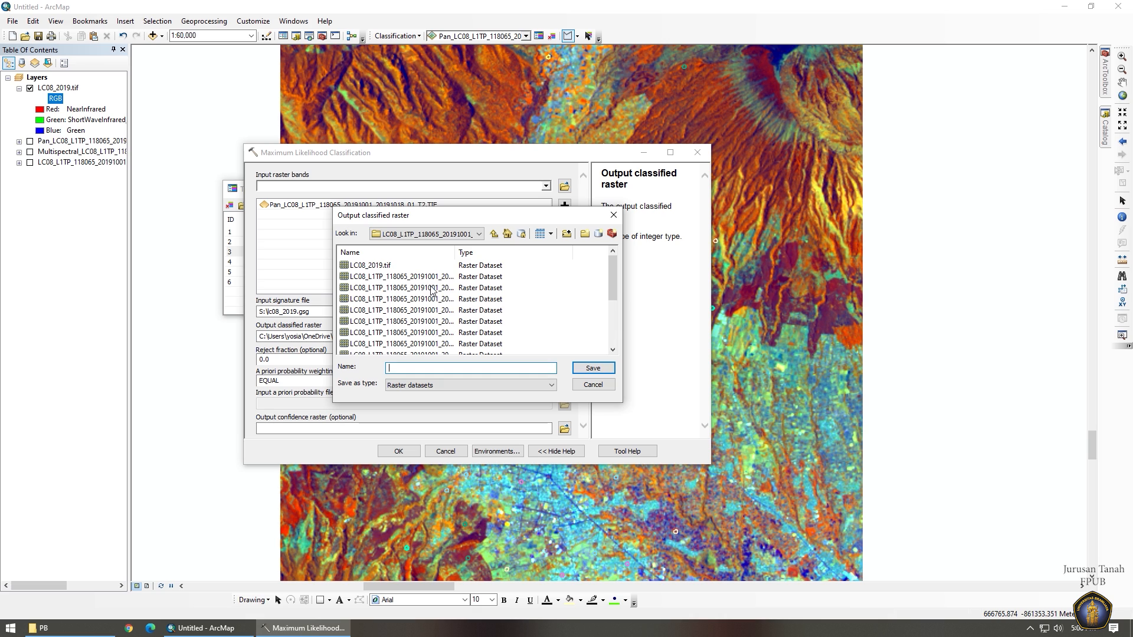
pyautogui.scroll(-3, 443, 298)
pyautogui.scroll(3, 437, 292)
pyautogui.click(373, 266)
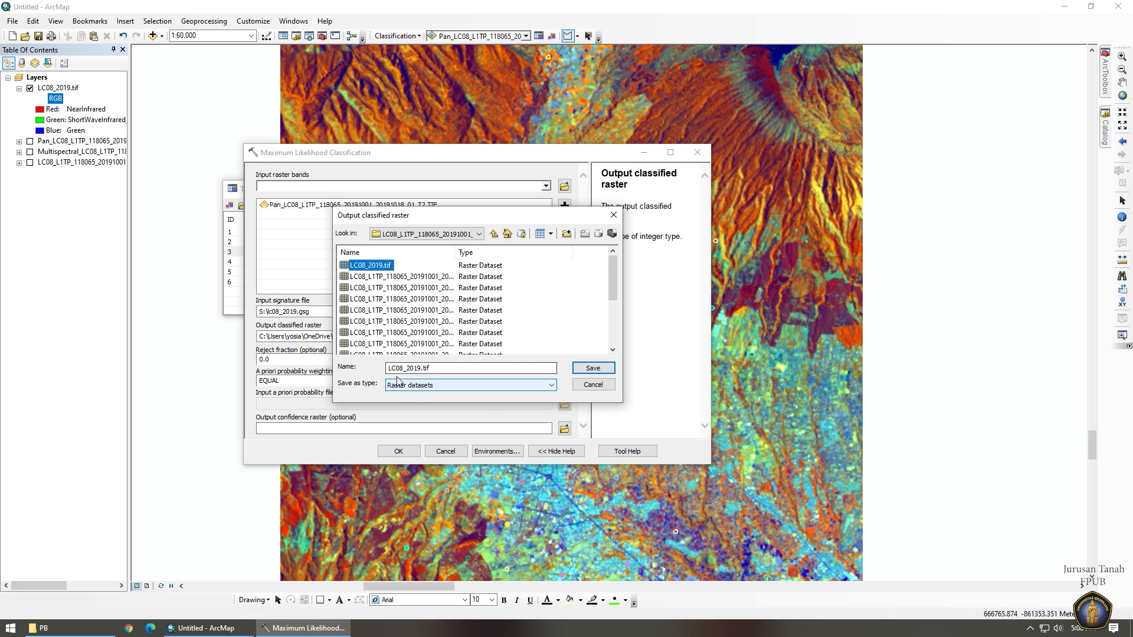
pyautogui.click(396, 372)
pyautogui.write('clas')
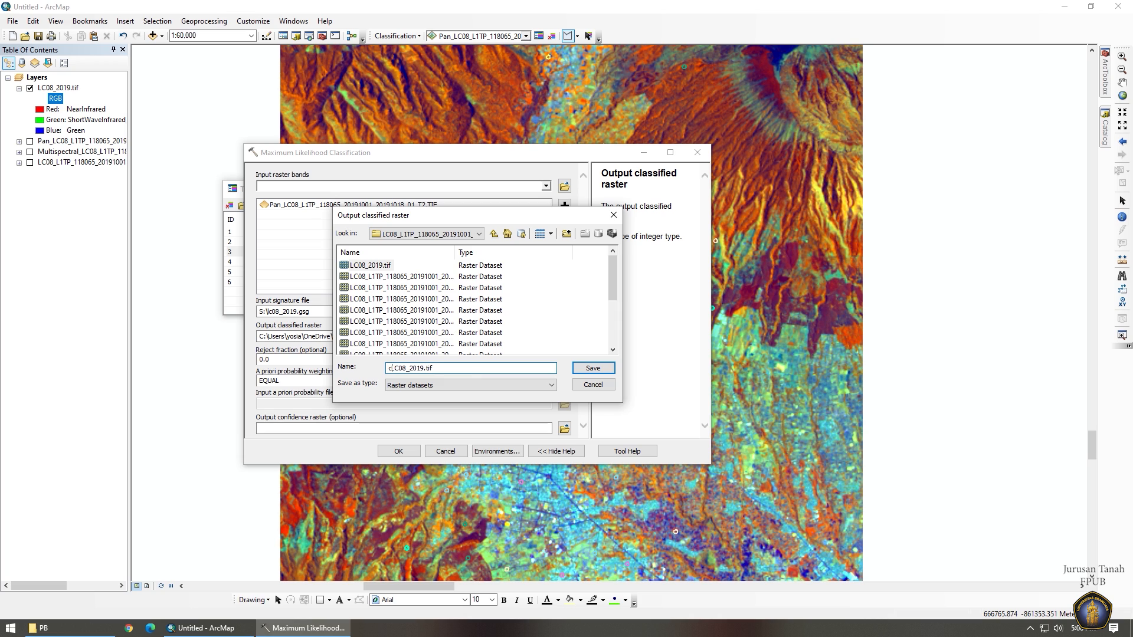
pyautogui.press('BackSpace')
pyautogui.press('BackSpace')
pyautogui.press('BackSpace')
pyautogui.press('BackSpace')
pyautogui.write('Clasifikasi_')
pyautogui.press('Delete')
pyautogui.write('K')
pyautogui.press('Return')
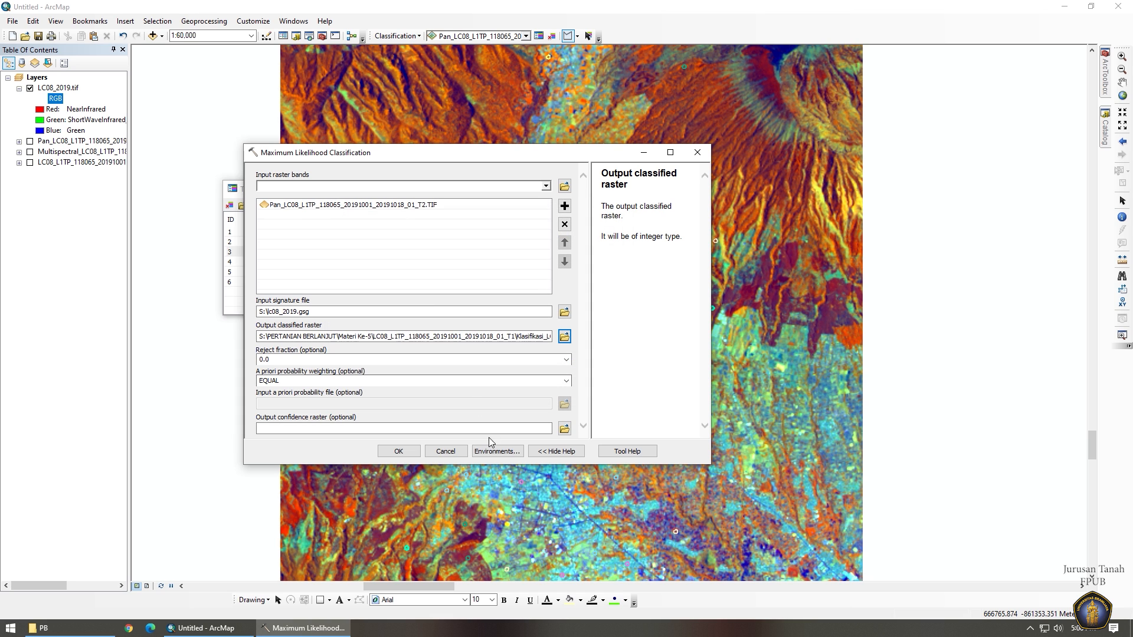
pyautogui.click(398, 451)
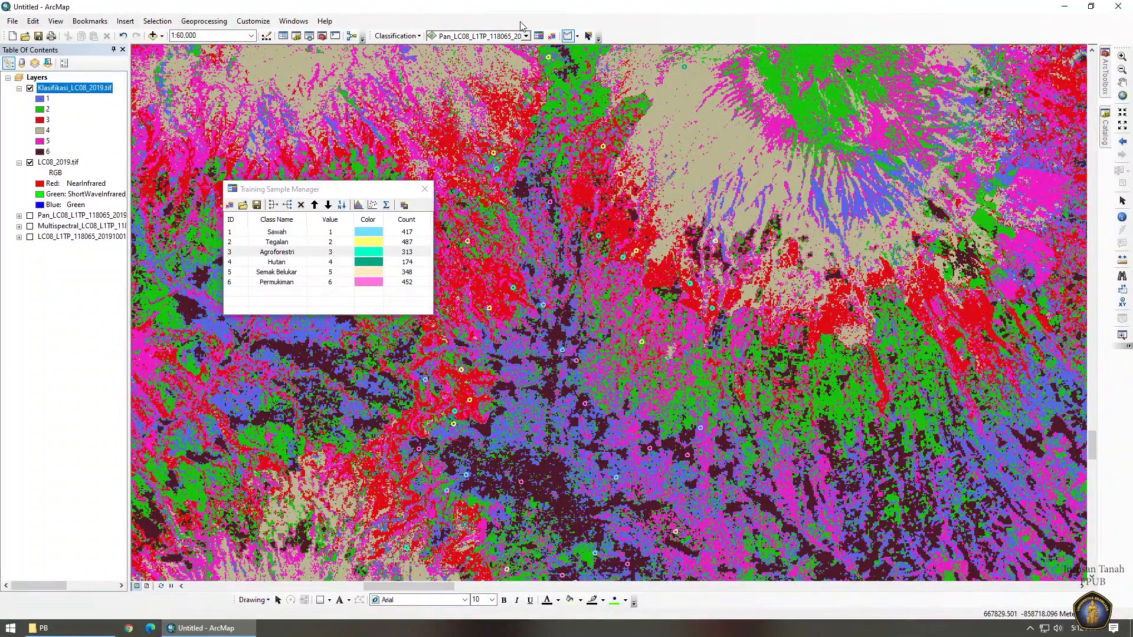
# Open the attribute table of the Klasifikasi_LC08_2019.tif layer.
pyautogui.rightClick(53, 90)
pyautogui.click(100, 123)
pyautogui.moveTo(309, 190); pyautogui.dragTo(497, 152)
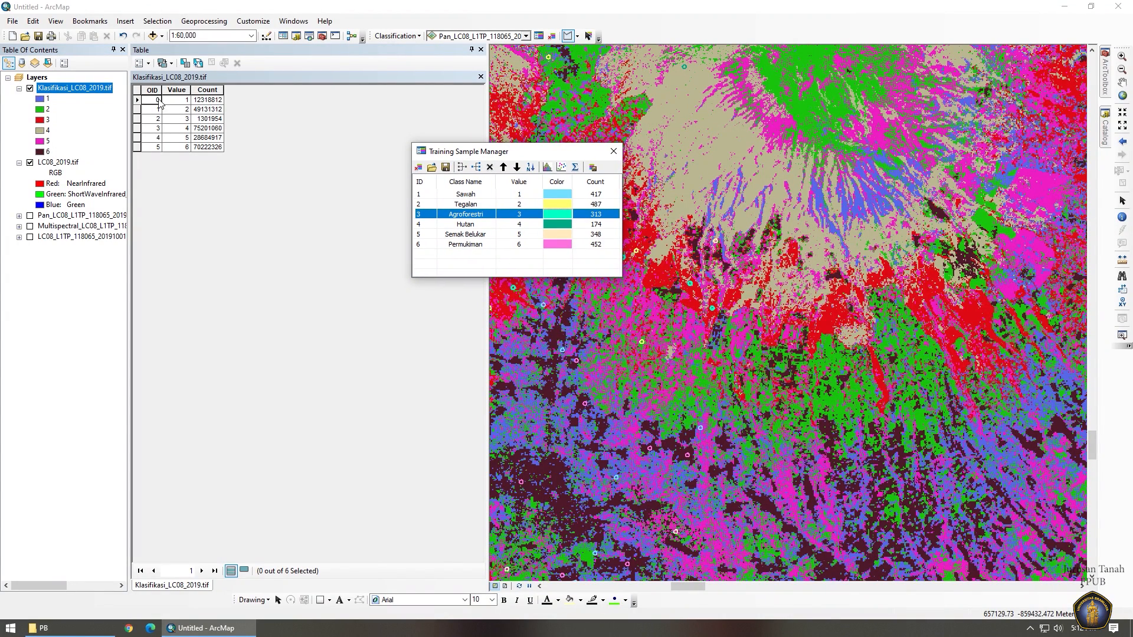
# Add a Text field named LU_19 to the table.
pyautogui.click(141, 63)
pyautogui.click(170, 145)
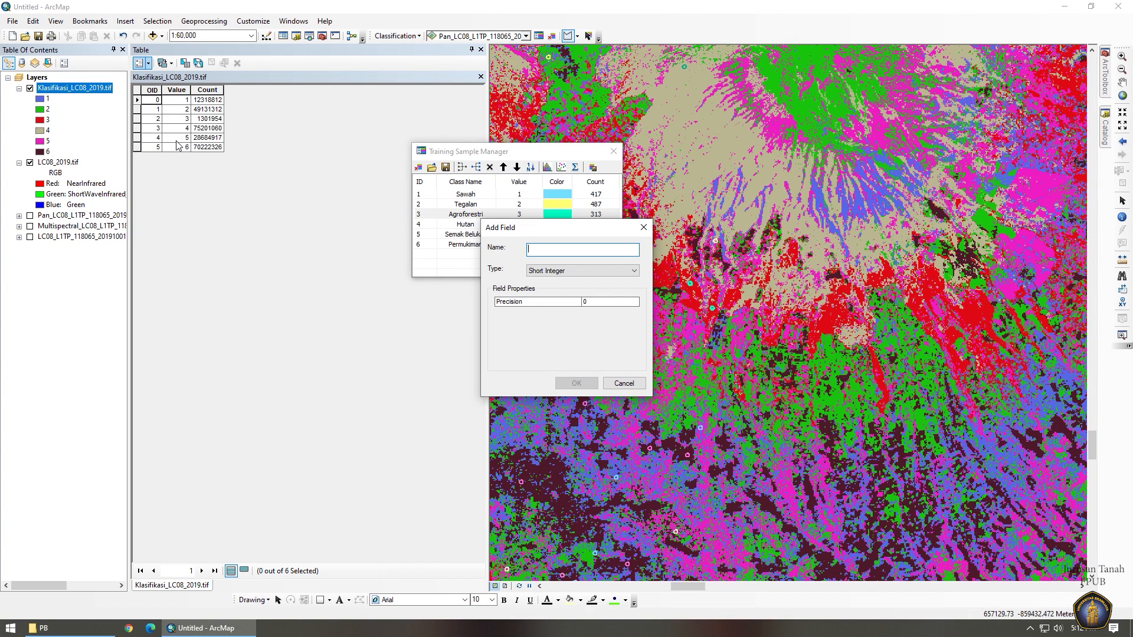
pyautogui.write('LU_19')
pyautogui.press('Tab')
pyautogui.press('Down')
pyautogui.press('Down')
pyautogui.press('Down')
pyautogui.press('Down')
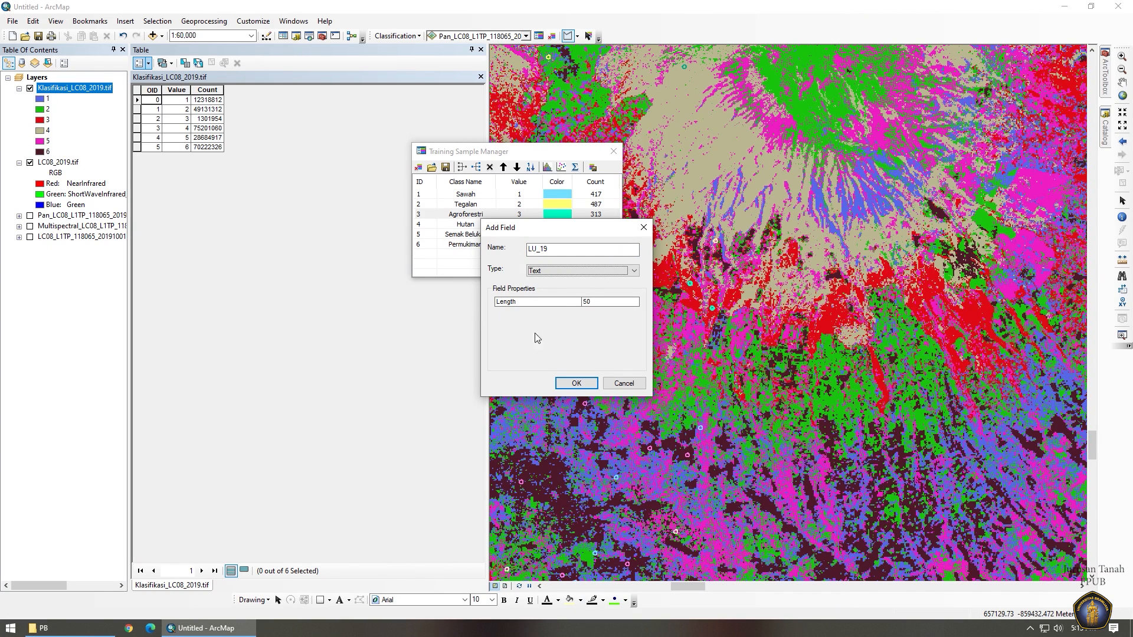
pyautogui.click(576, 384)
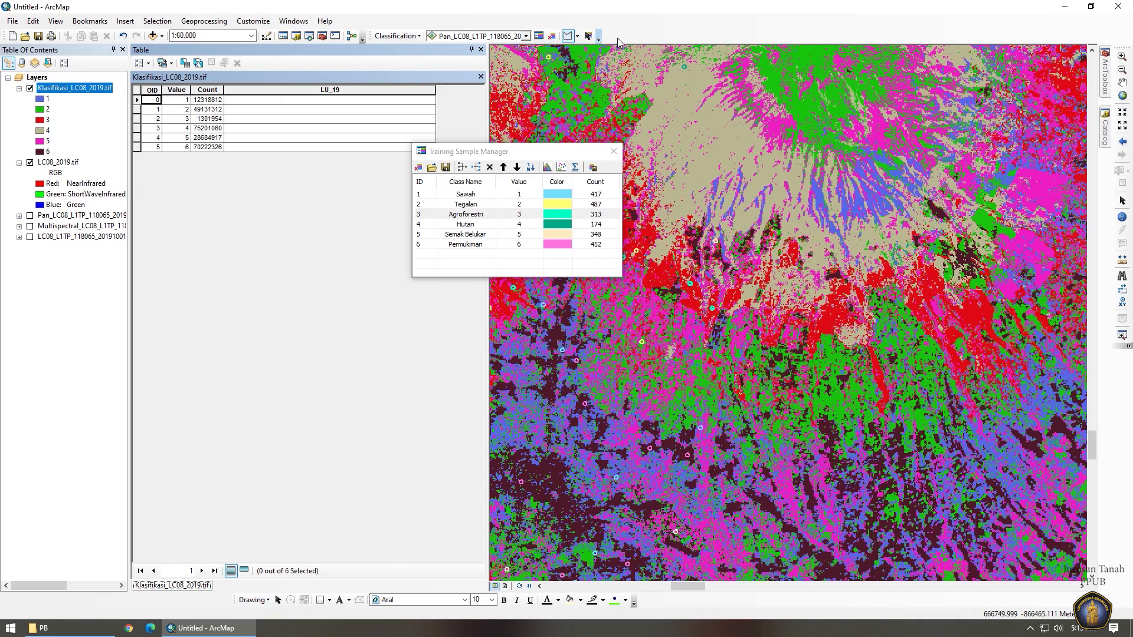
# Start editing and enter Sawah, Tegalan and Agroforestri in LU_19 rows 1–3.
pyautogui.rightClick(82, 89)
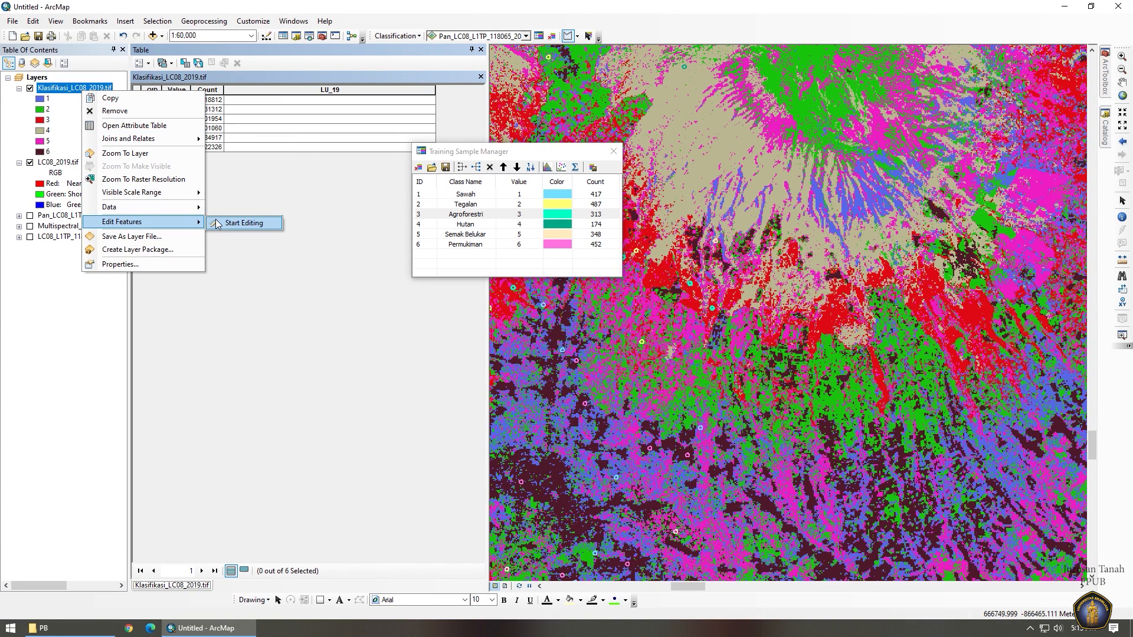
pyautogui.click(251, 219)
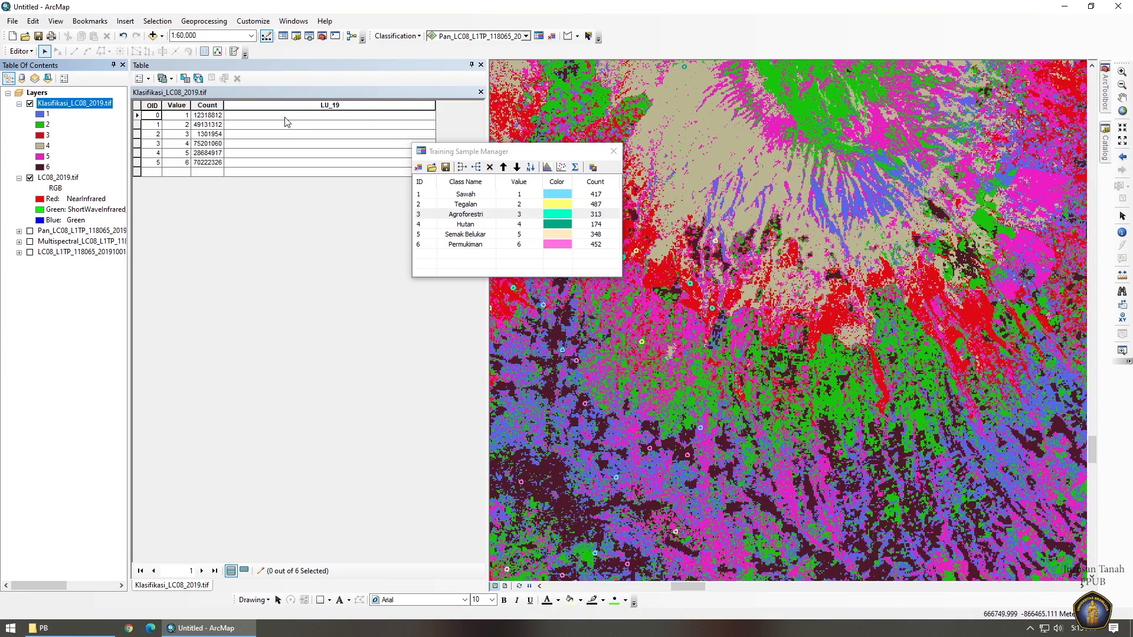
pyautogui.click(285, 117)
pyautogui.click(288, 117)
pyautogui.write('s')
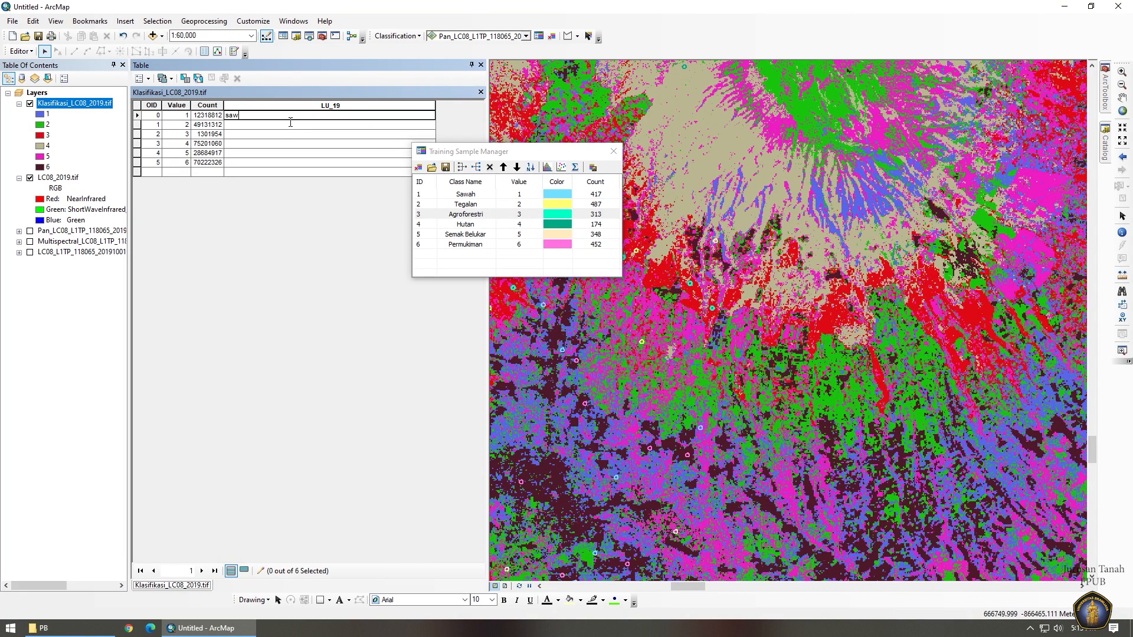
pyautogui.press('BackSpace')
pyautogui.write('Sawah')
pyautogui.press('Return')
pyautogui.write('Tegalan')
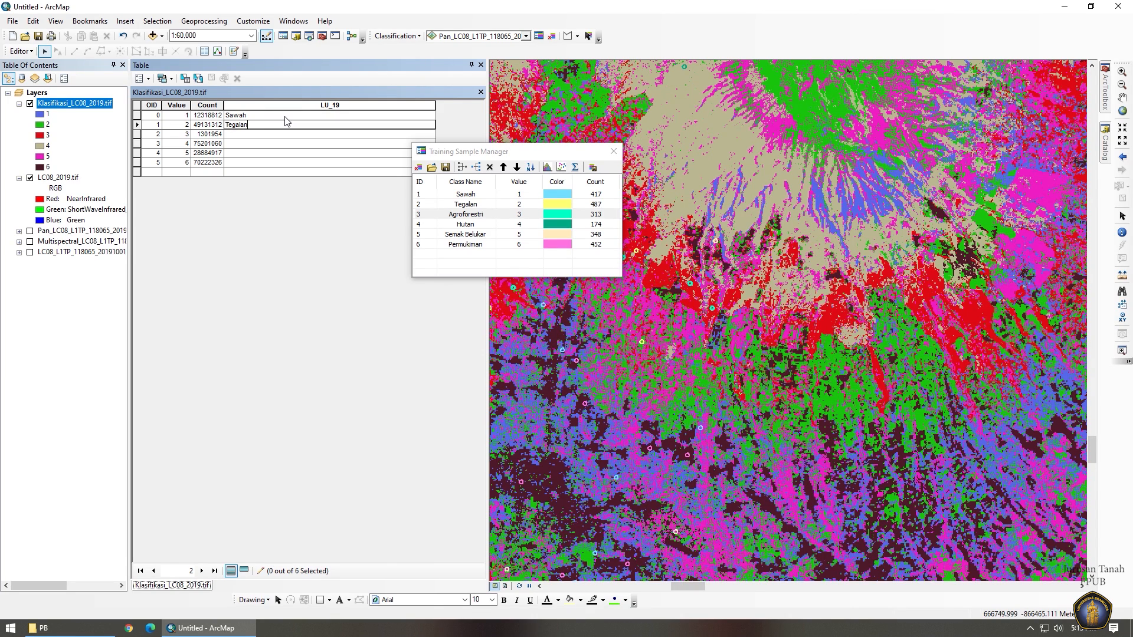
pyautogui.press('Return')
pyautogui.write('Agr')
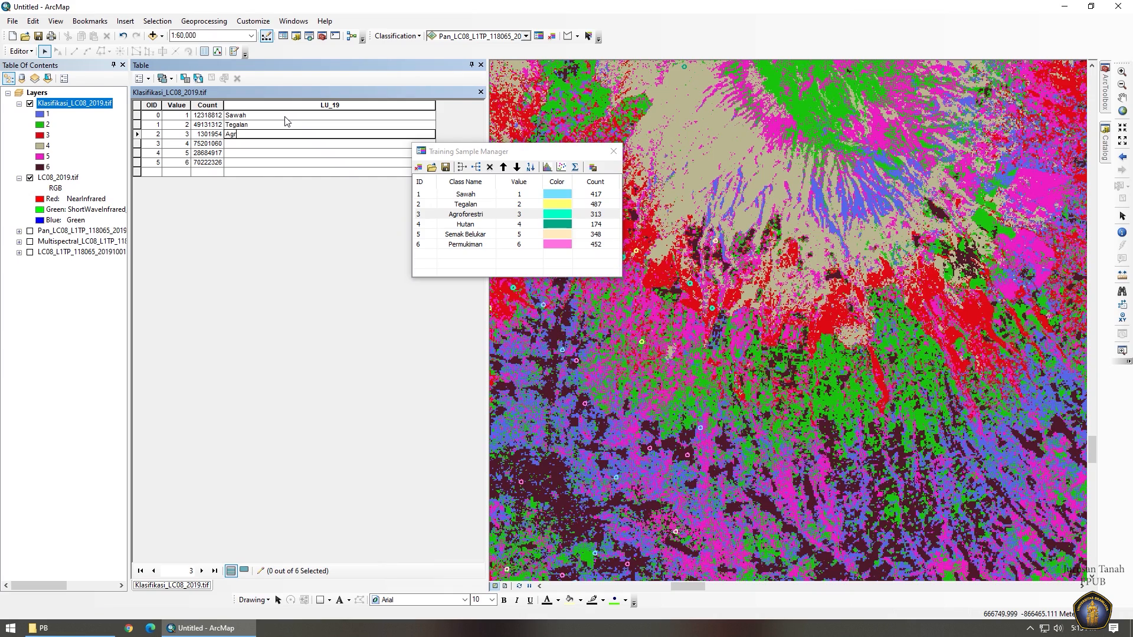
pyautogui.write('oforestri')
pyautogui.press('Return')
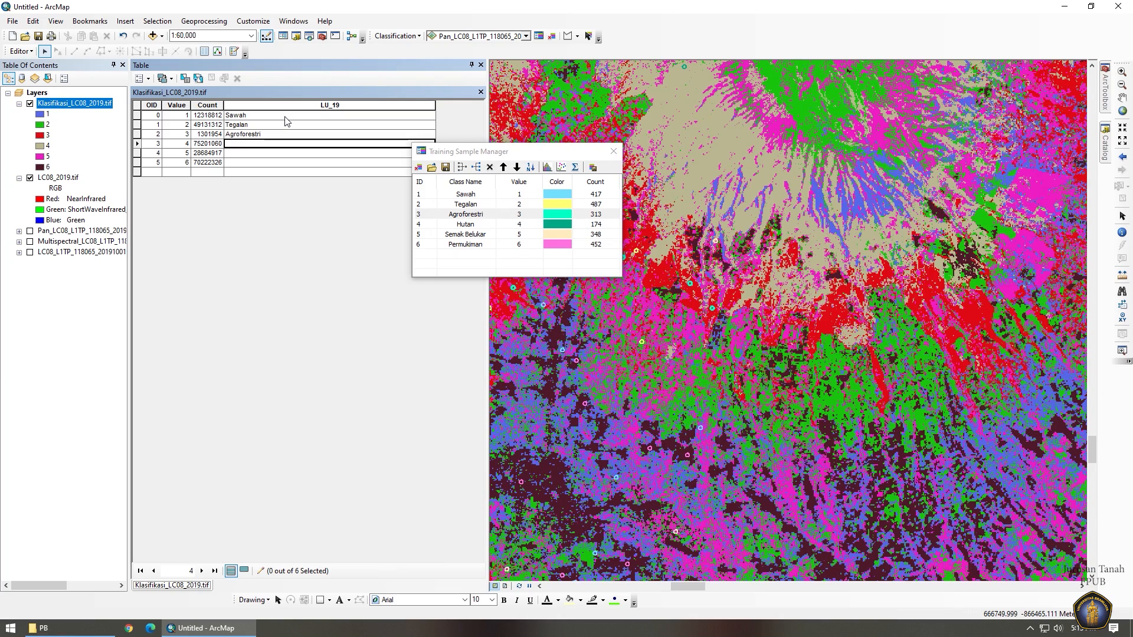
# Enter Hutan, Semak Belukar and Permukiman in LU_19 rows 4–6.
pyautogui.write('Hutan')
pyautogui.press('Return')
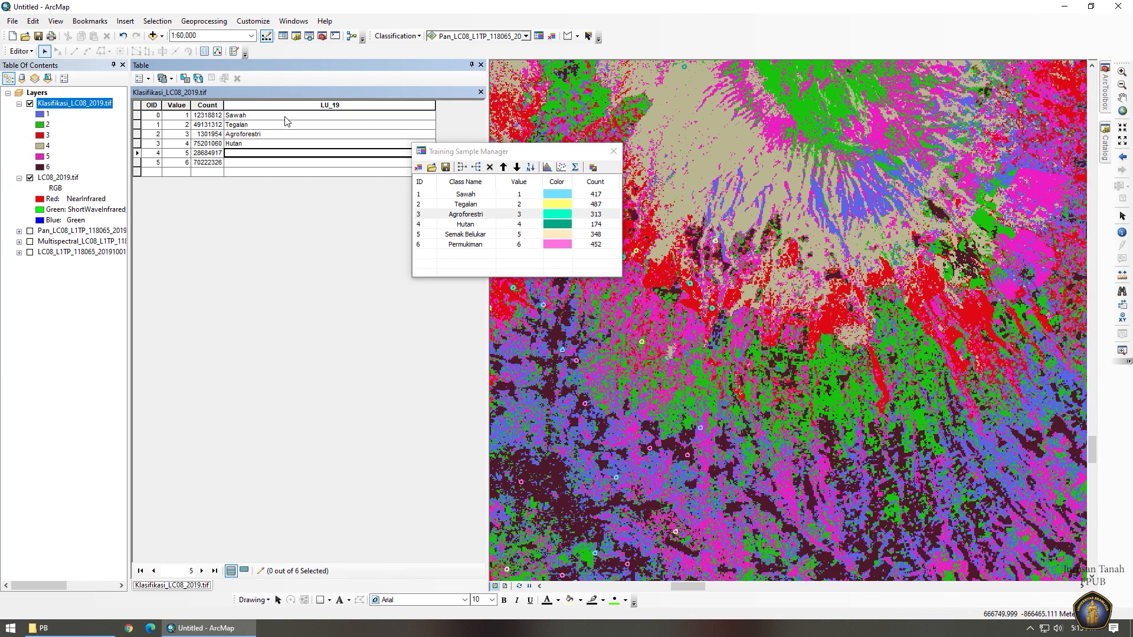
pyautogui.write('Sea')
pyautogui.write('mak')
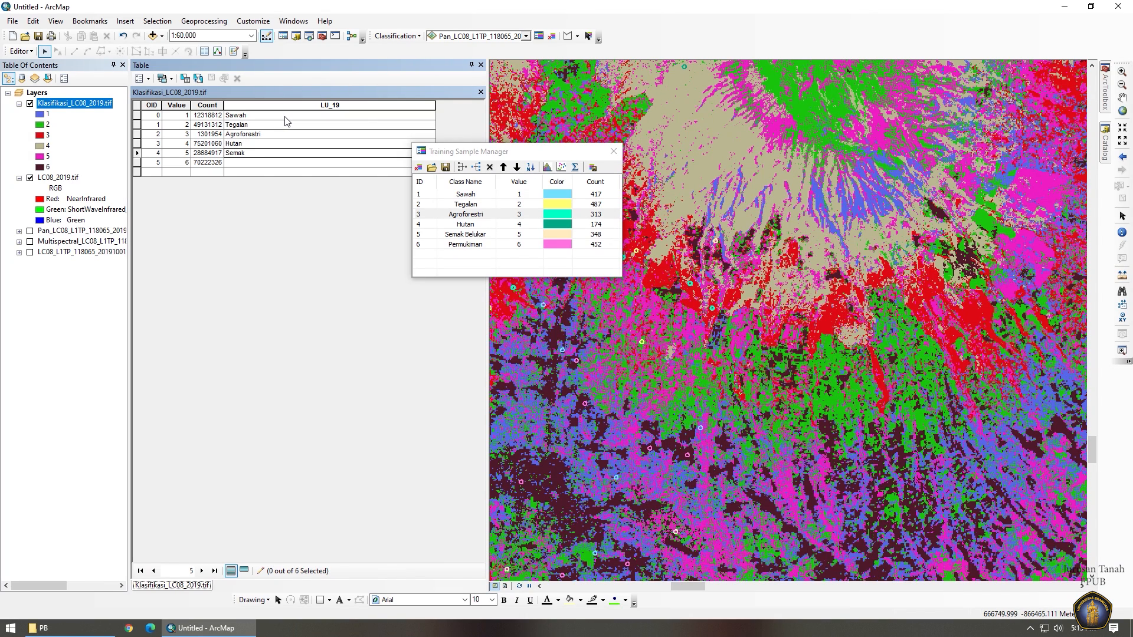
pyautogui.write(' Belukar')
pyautogui.press('Return')
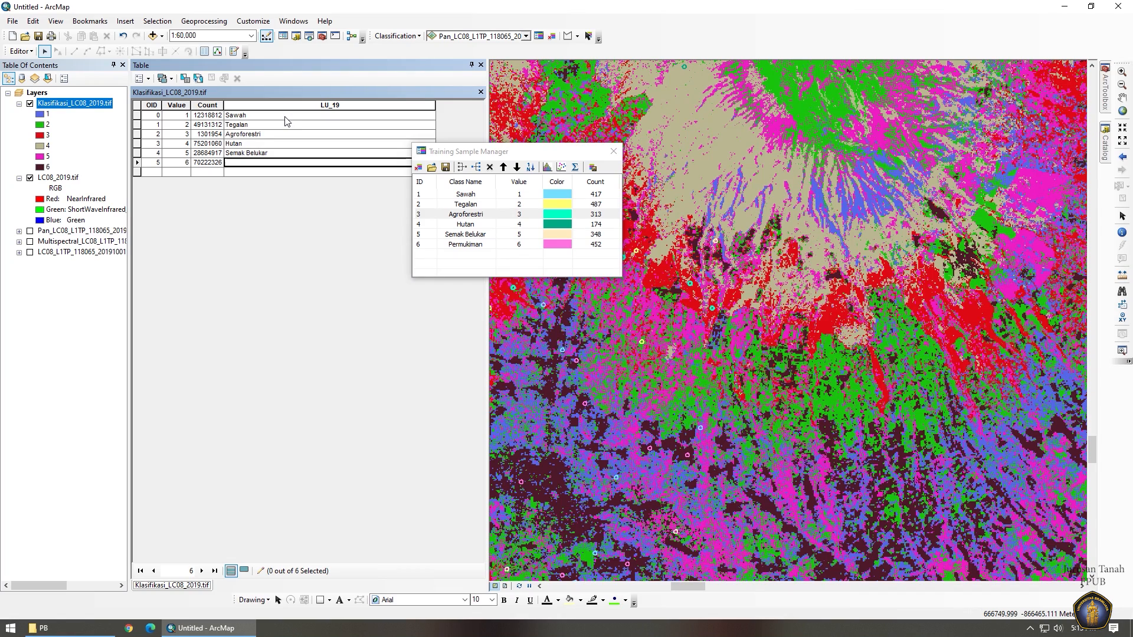
pyautogui.write('Permuk')
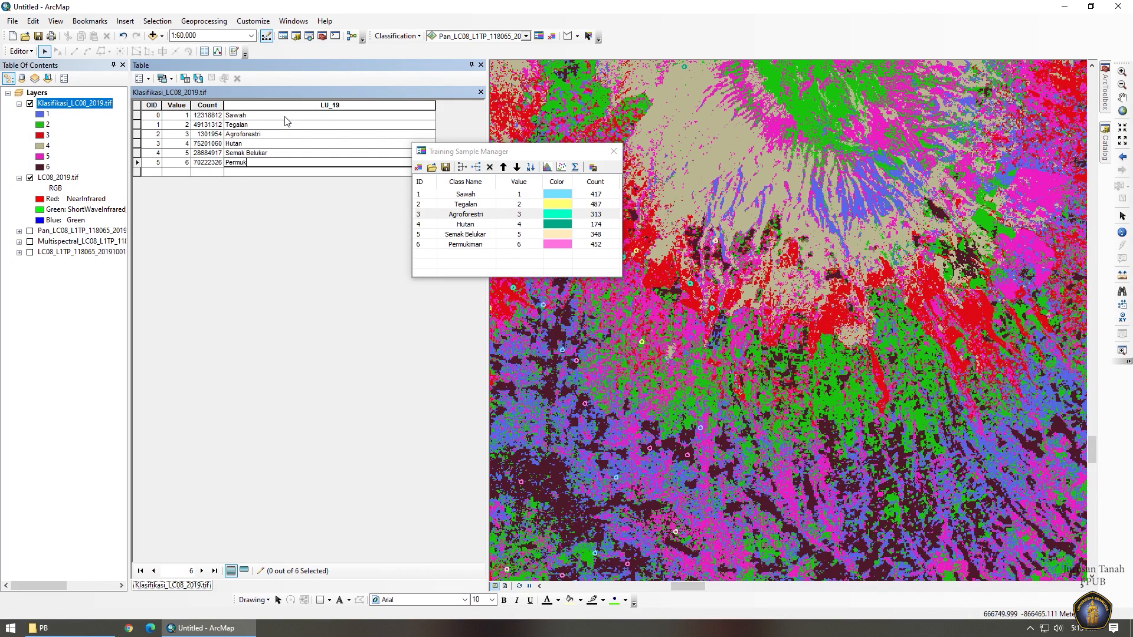
pyautogui.write('iman')
# Save the edits and stop the editing session.
pyautogui.click(20, 51)
pyautogui.click(36, 92)
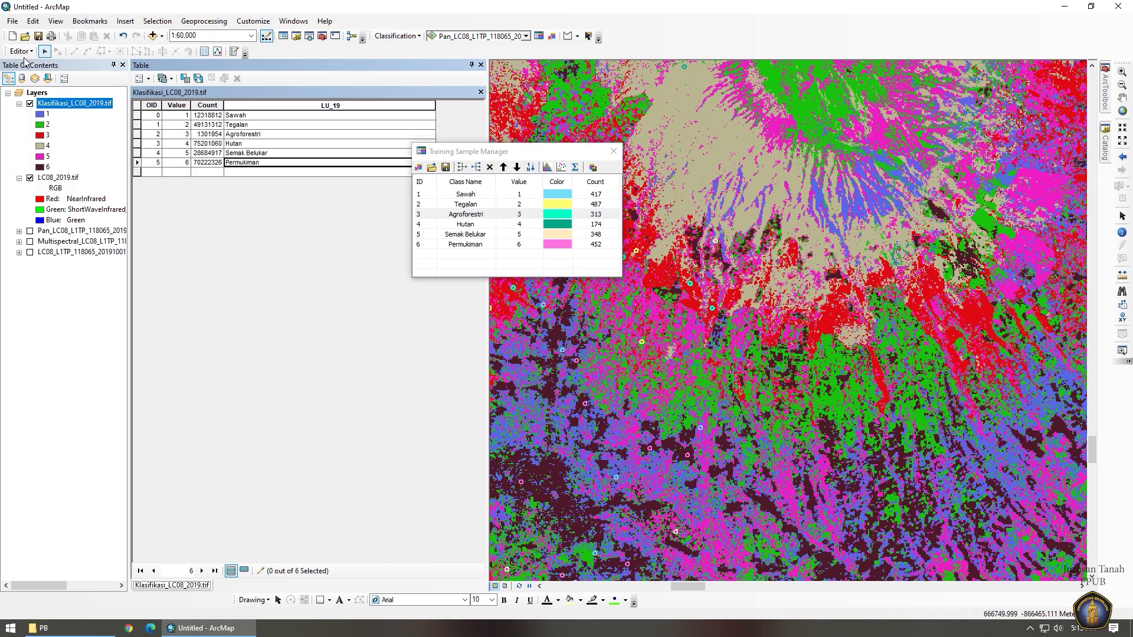
pyautogui.click(22, 52)
pyautogui.click(34, 77)
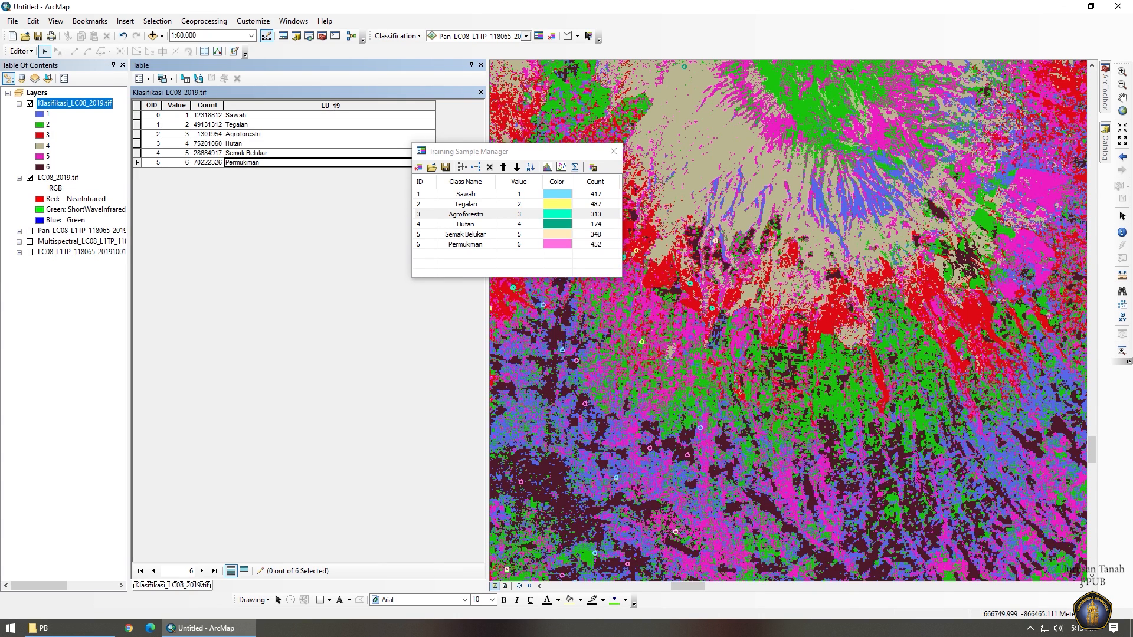
# Close the attribute table, zoom the map out, and move the Training Sample Manager aside.
pyautogui.click(480, 65)
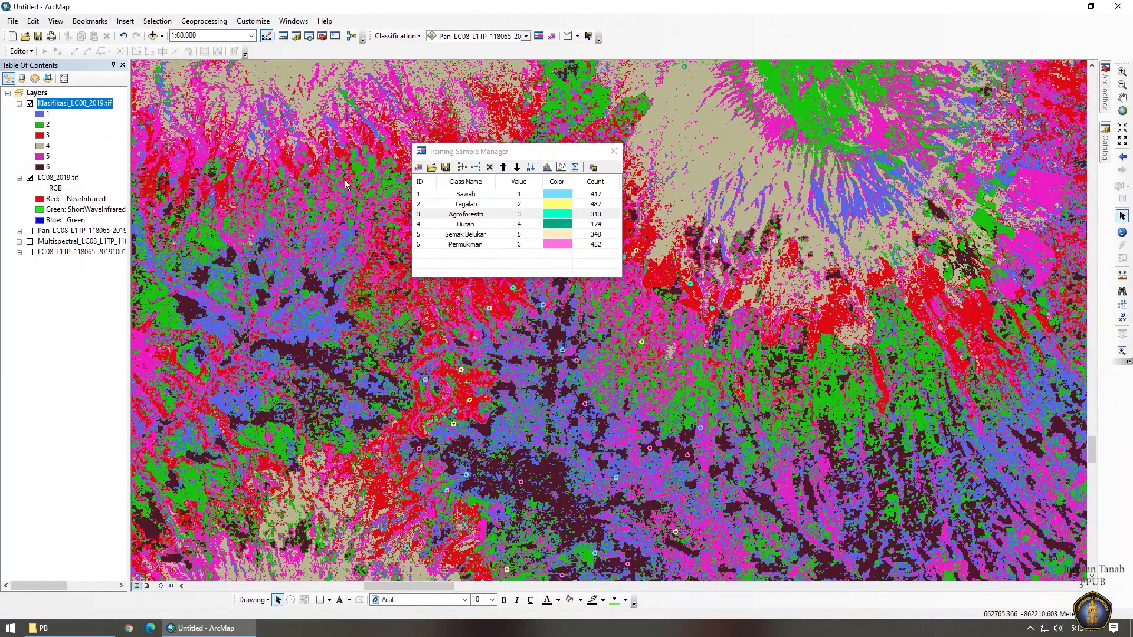
pyautogui.scroll(3, 345, 180)
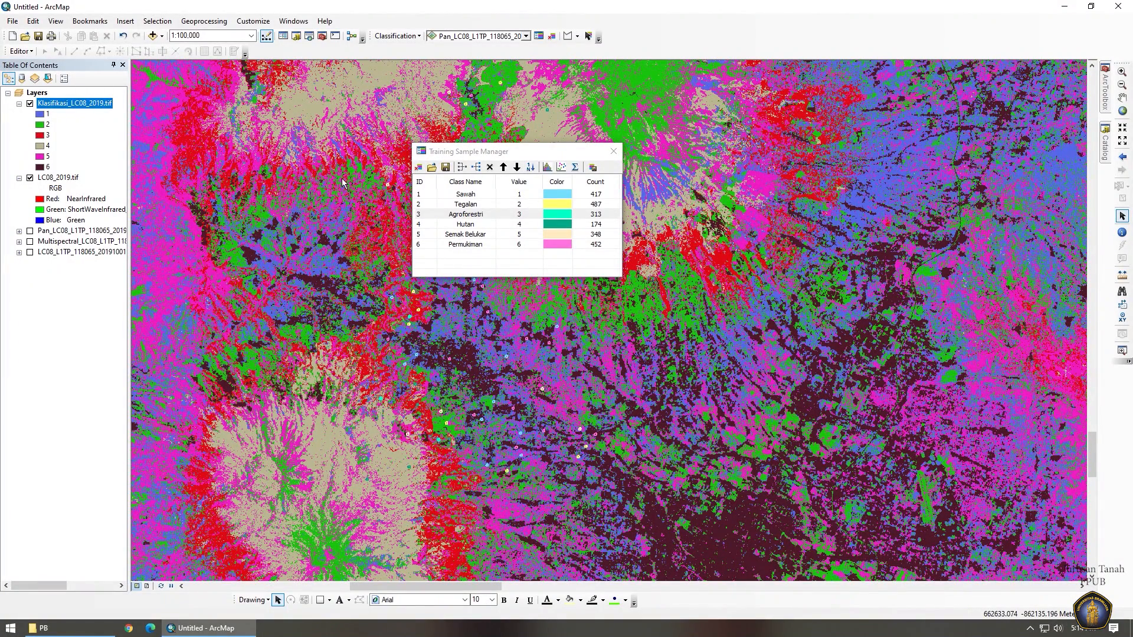
pyautogui.moveTo(580, 154); pyautogui.dragTo(807, 164)
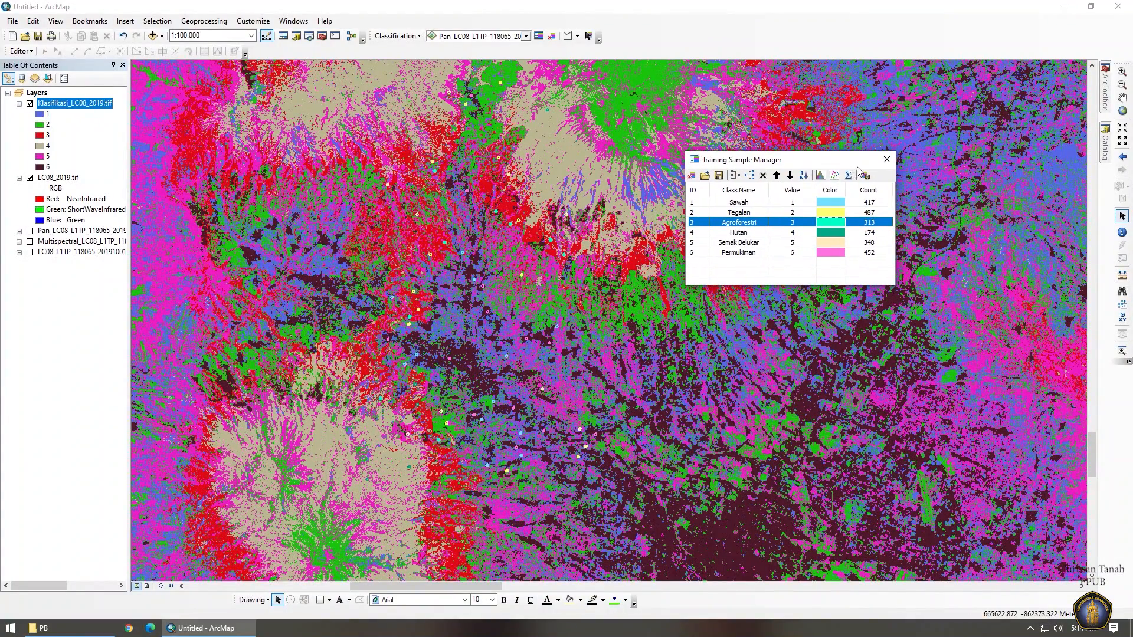
# Recolour classes 1–3 light blue, yellow and jade.
pyautogui.click(39, 116)
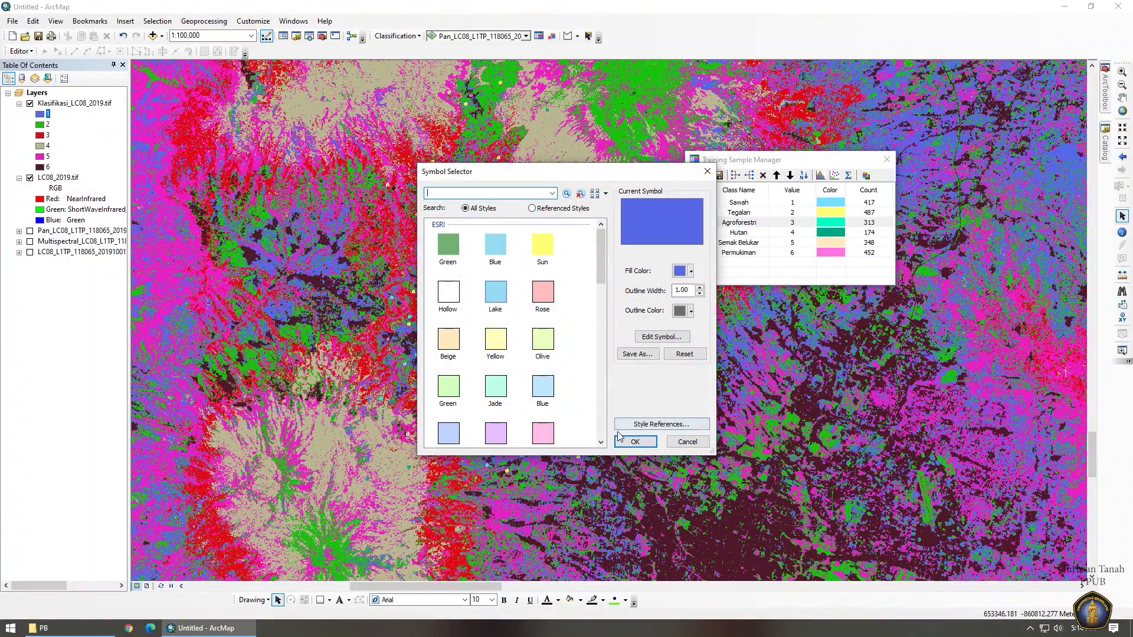
pyautogui.click(495, 244)
pyautogui.click(635, 441)
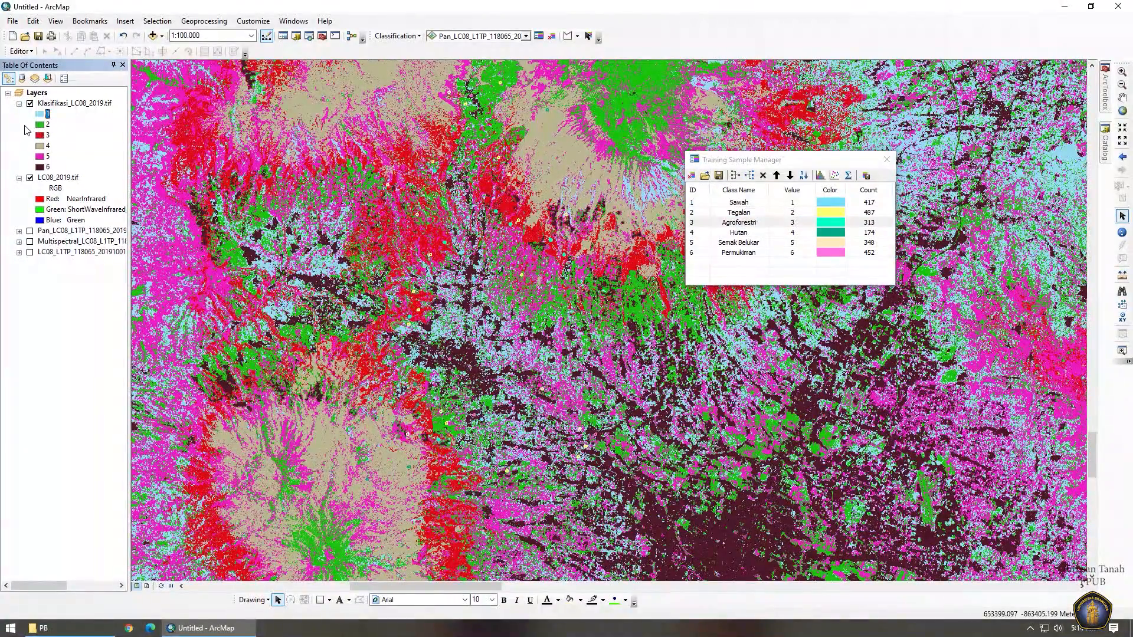
pyautogui.click(39, 124)
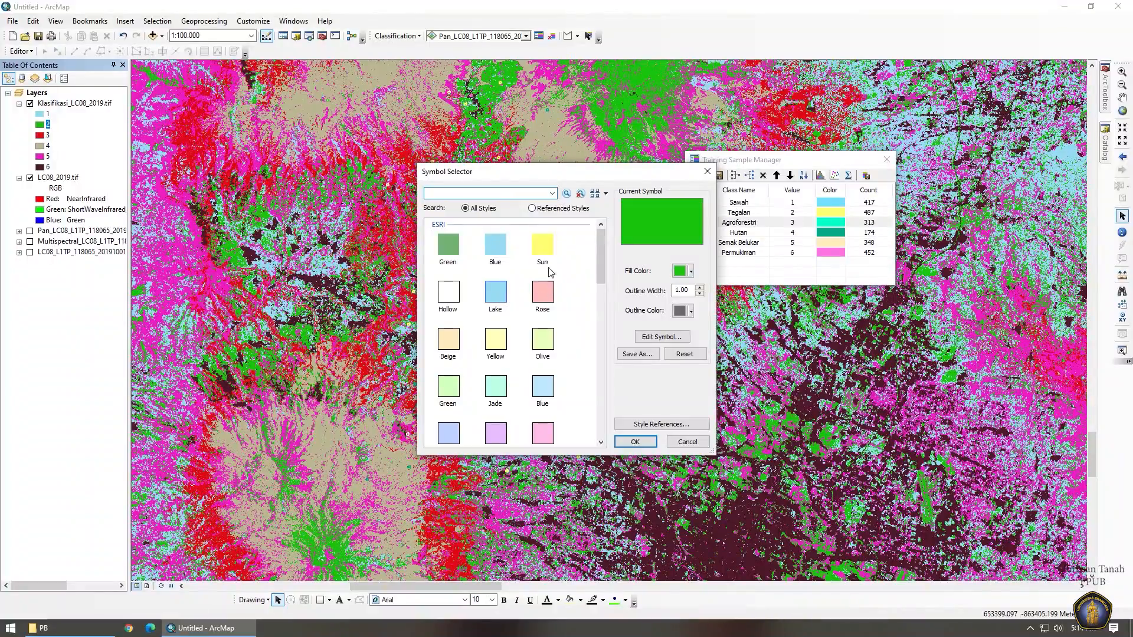
pyautogui.click(543, 247)
pyautogui.click(635, 441)
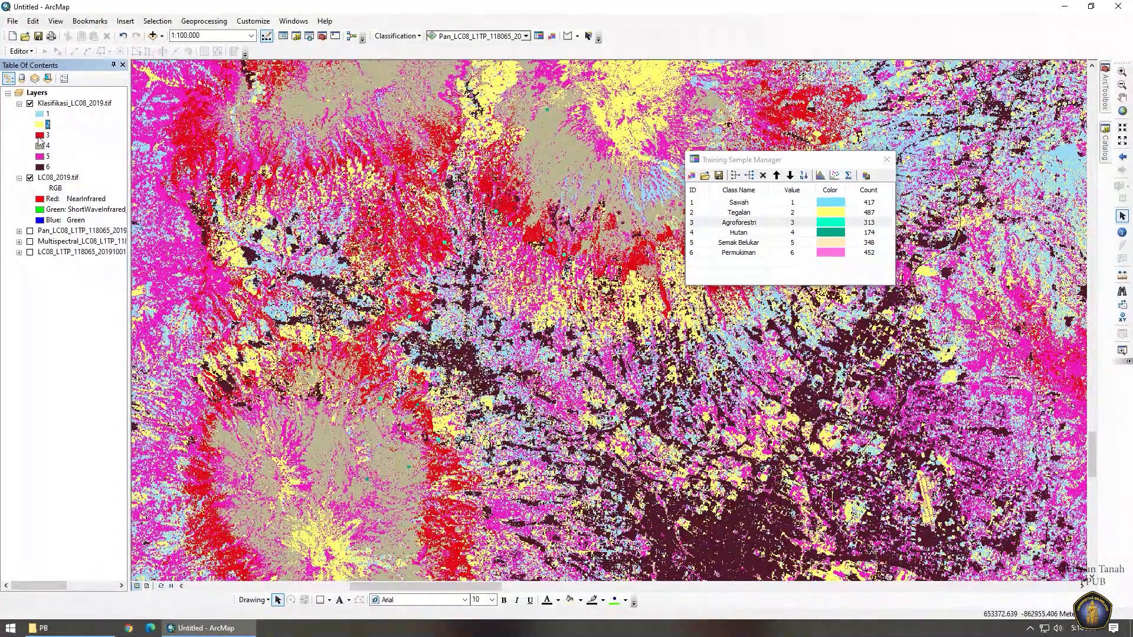
pyautogui.click(39, 136)
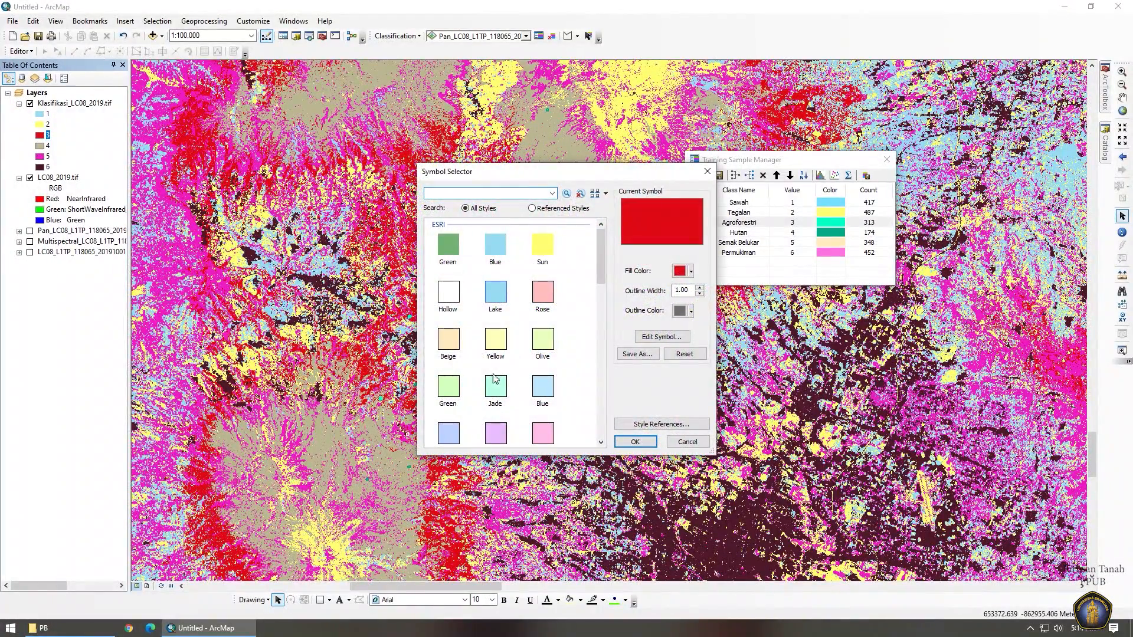
pyautogui.click(495, 384)
pyautogui.click(635, 442)
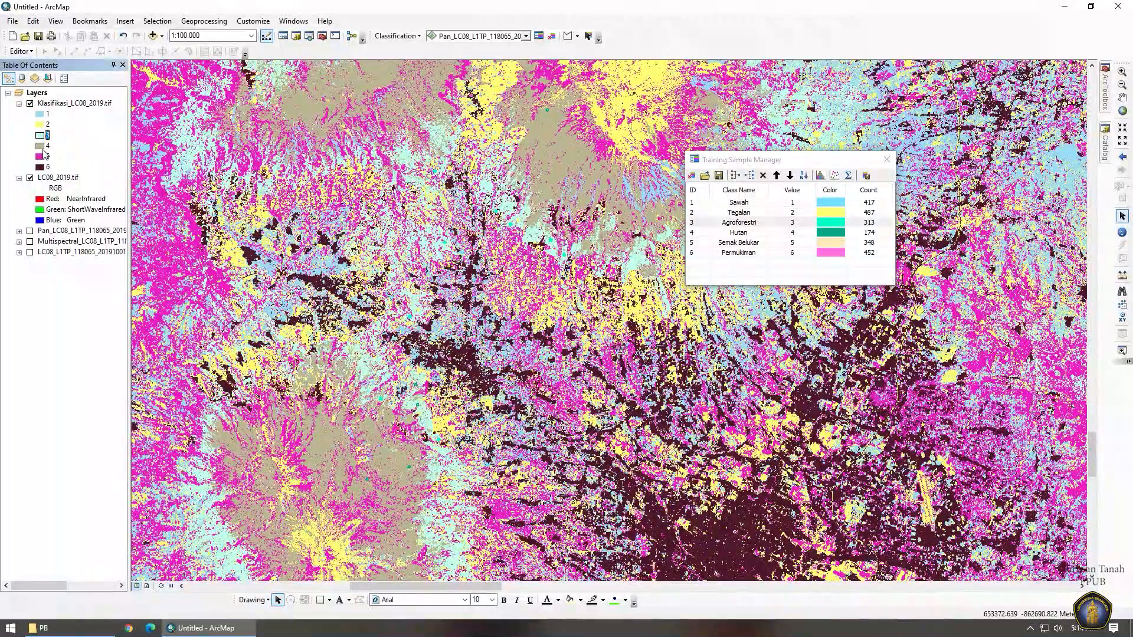
# Recolour classes 4–6 green, tan and rose pink.
pyautogui.click(40, 146)
pyautogui.click(448, 245)
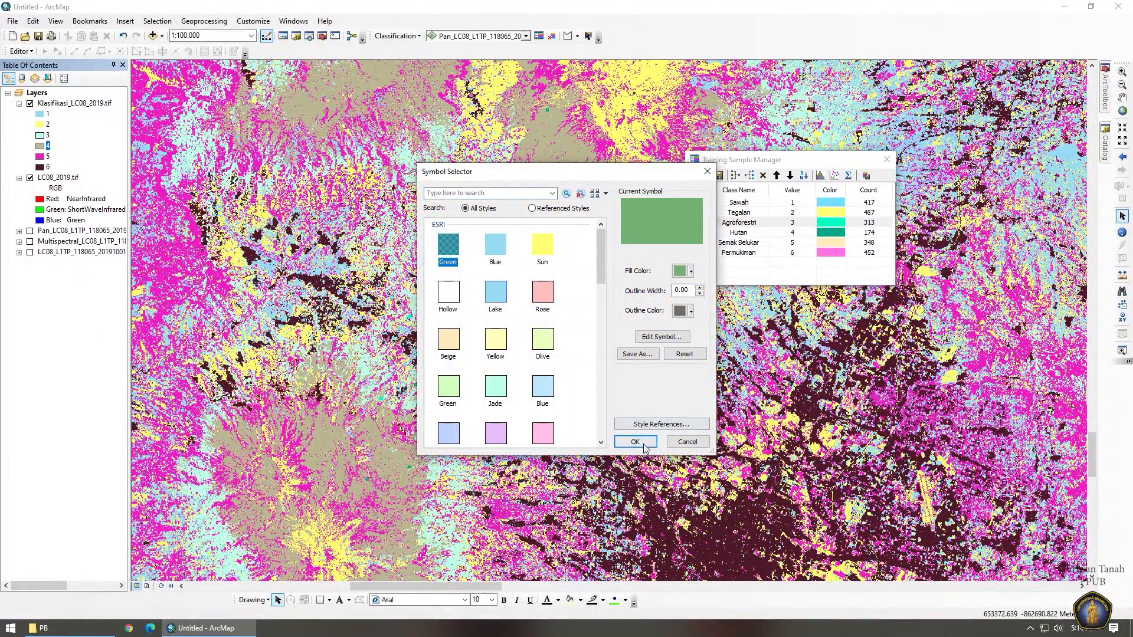
pyautogui.click(635, 441)
pyautogui.click(40, 156)
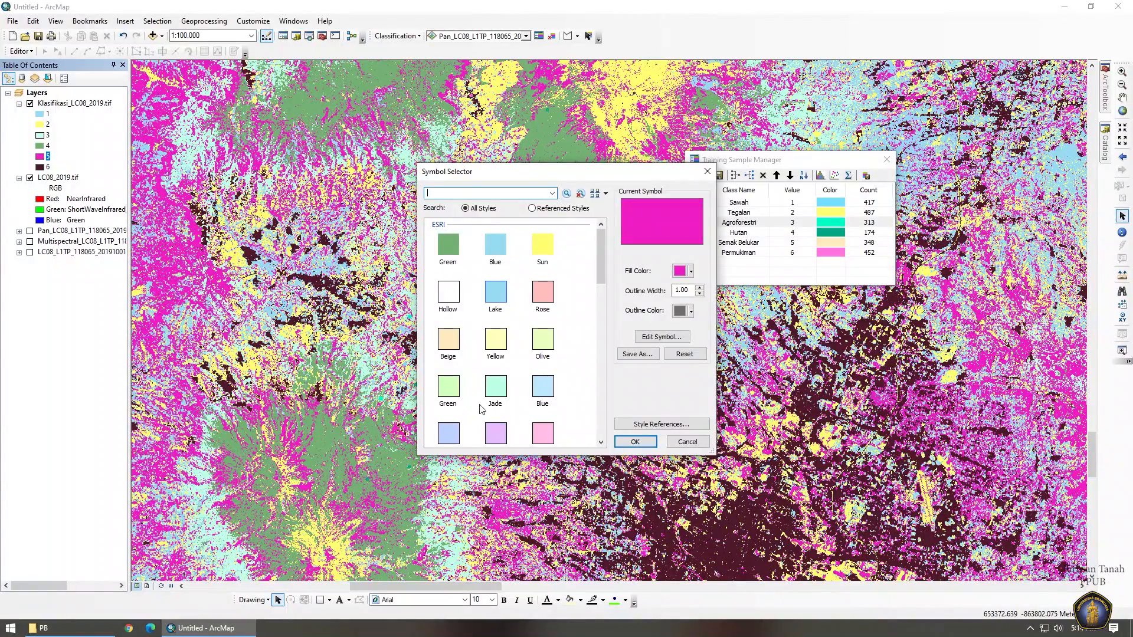
pyautogui.scroll(-3, 481, 409)
pyautogui.click(496, 390)
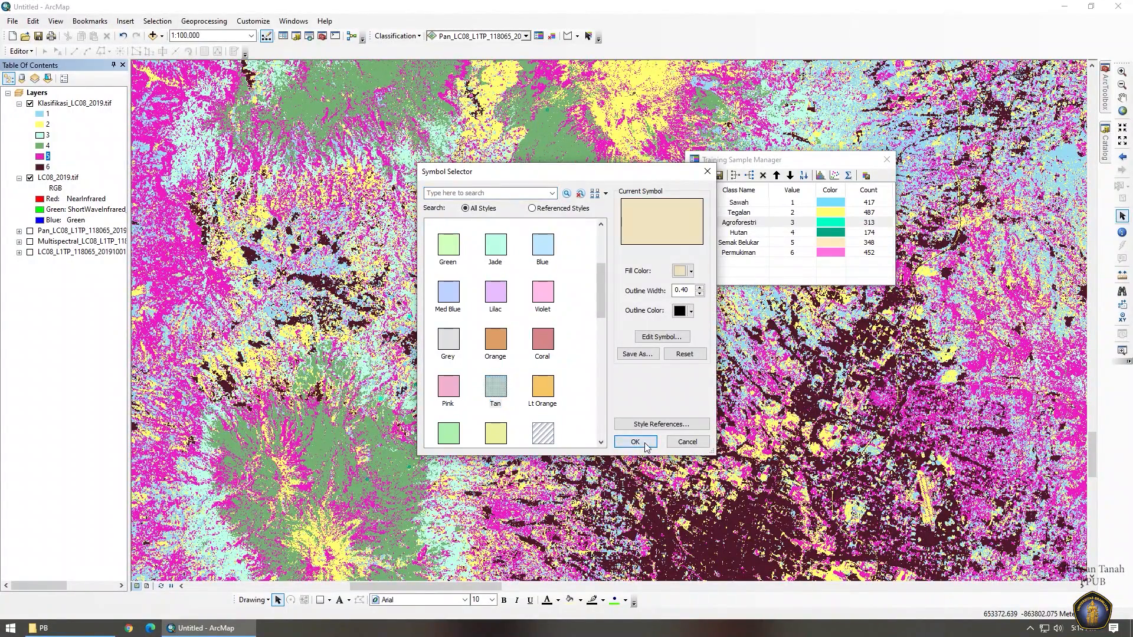
pyautogui.click(645, 444)
pyautogui.click(40, 167)
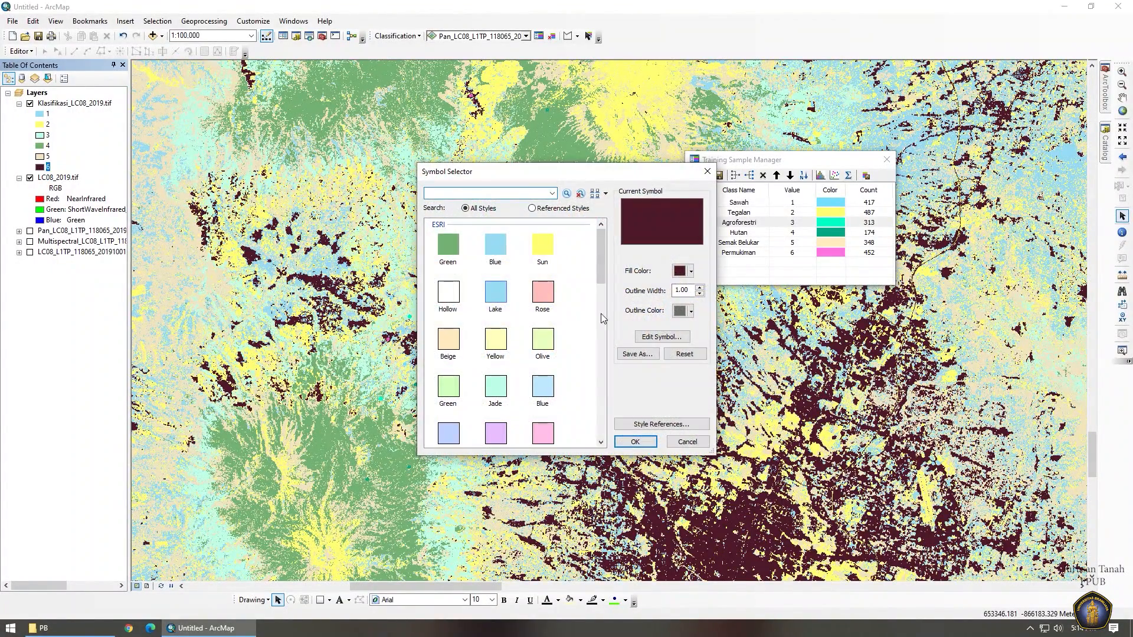
pyautogui.click(542, 291)
pyautogui.click(634, 442)
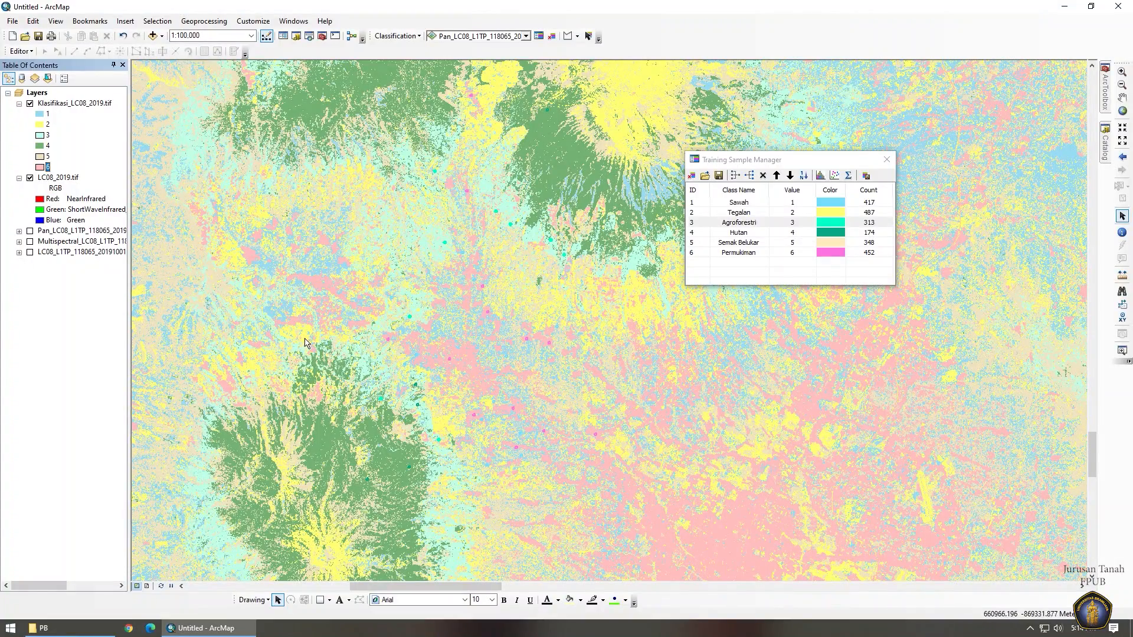
# Pan the map slightly to reframe the classified raster.
pyautogui.moveTo(434, 229); pyautogui.dragTo(425, 283)
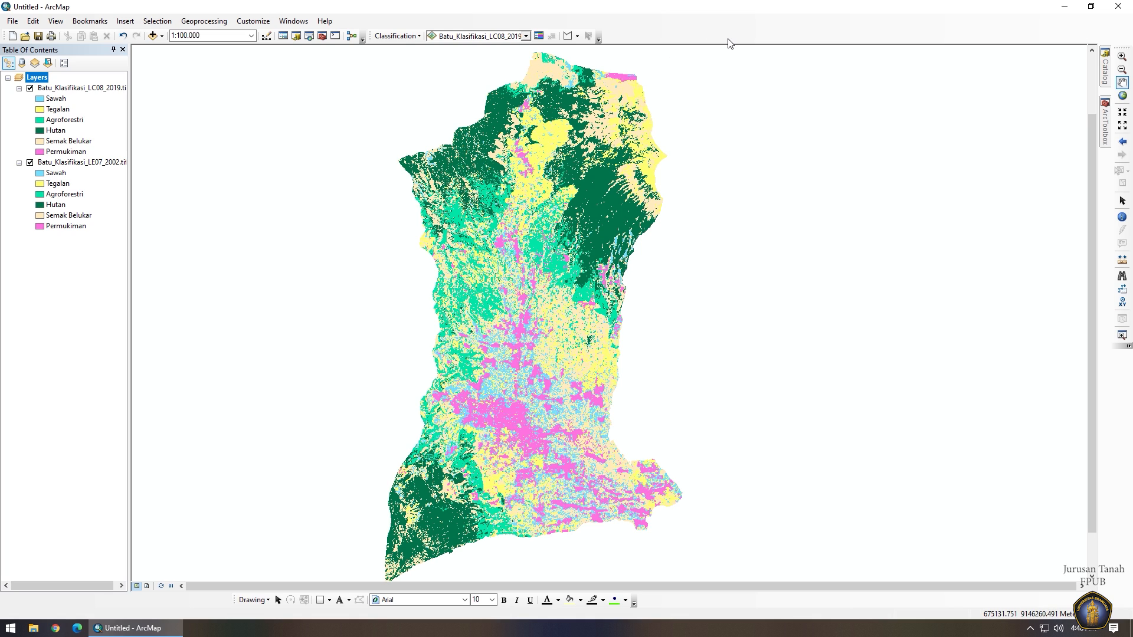
# Open the Combine tool from ArcToolbox under Spatial Analyst Tools > Local.
pyautogui.click(1106, 116)
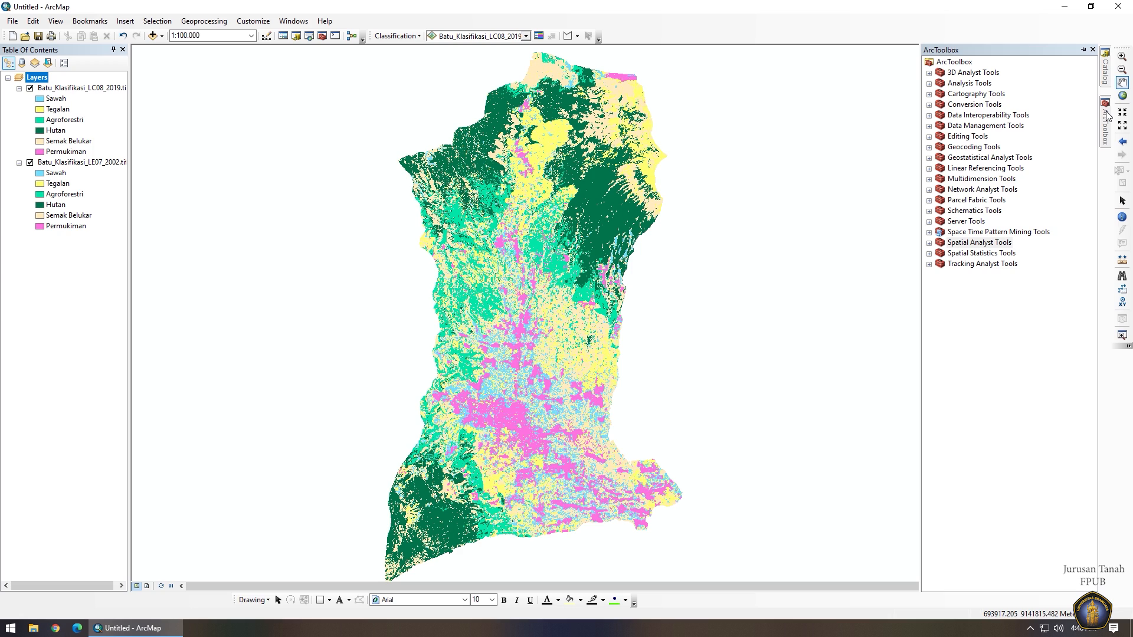
pyautogui.doubleClick(973, 244)
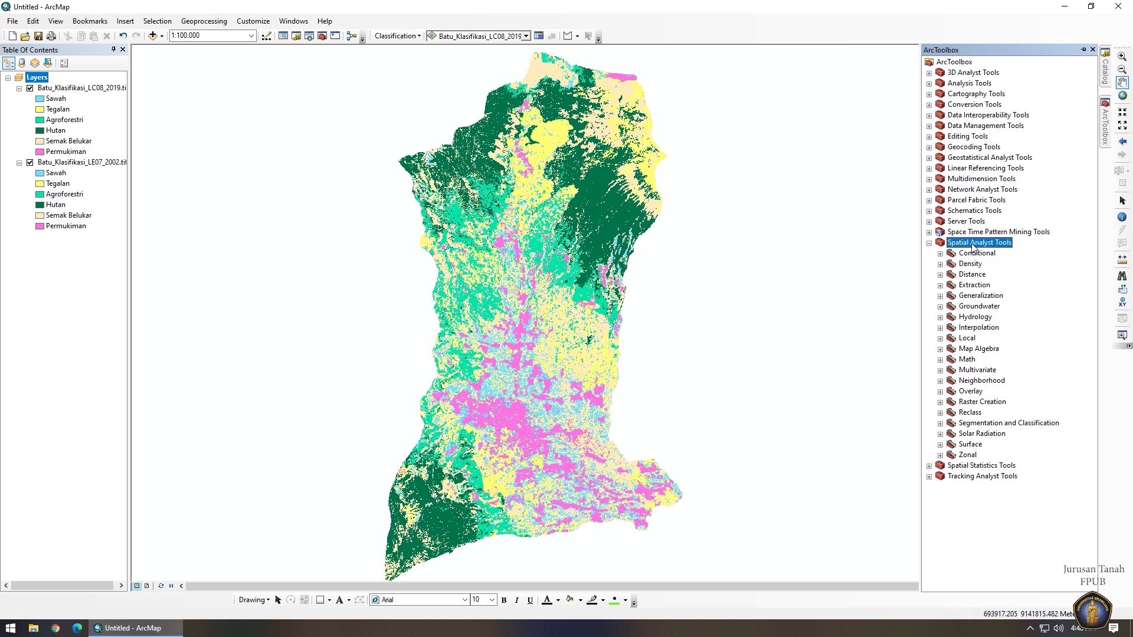
pyautogui.doubleClick(966, 339)
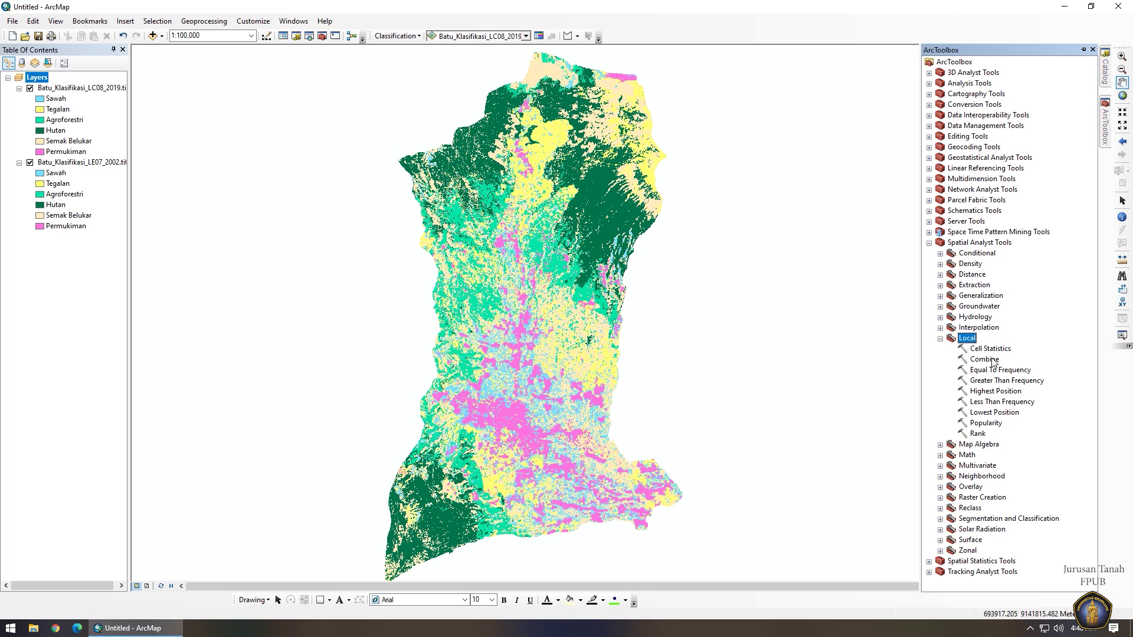
pyautogui.doubleClick(983, 360)
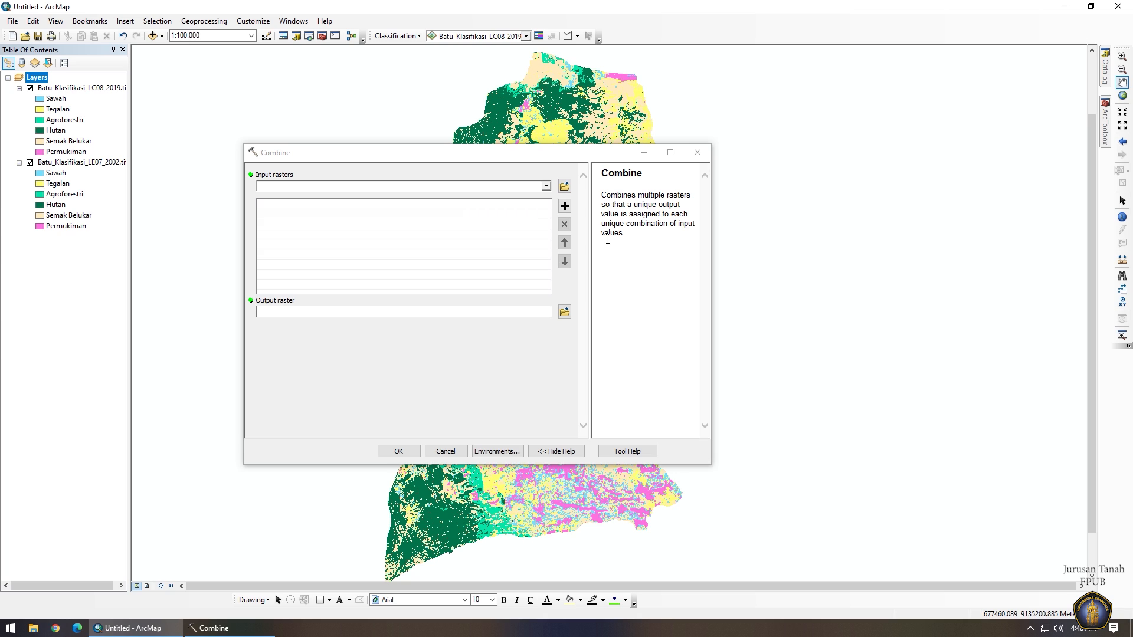
# Combine the Batu 2002 and 2019 classification rasters into Combine_2002_2018.tif in HASIL.
pyautogui.moveTo(82, 161); pyautogui.dragTo(302, 226)
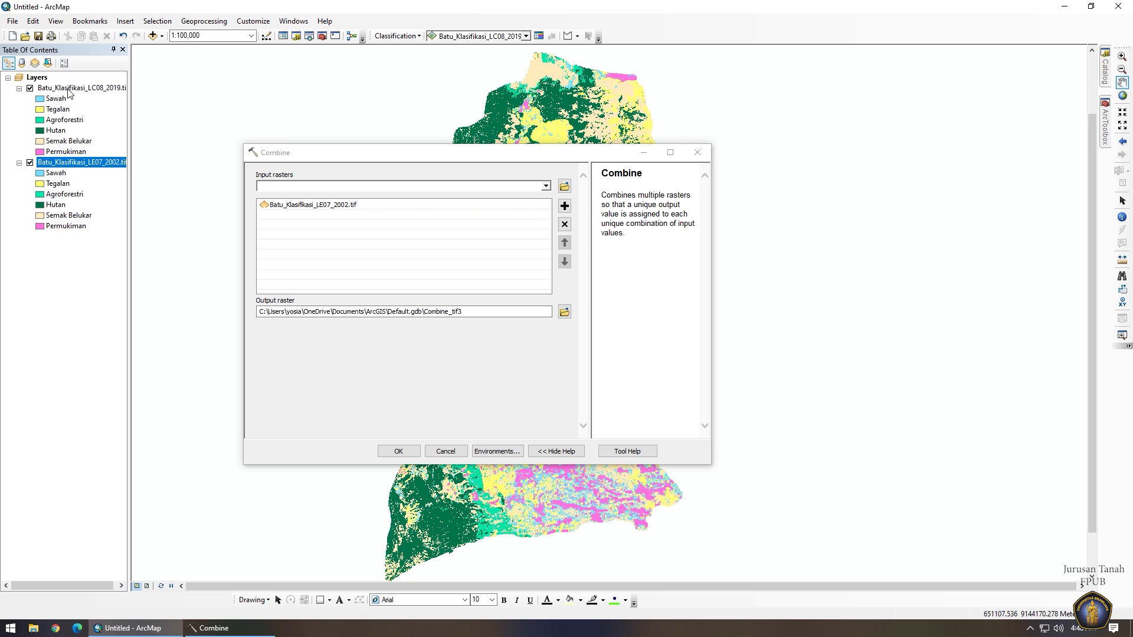
pyautogui.moveTo(77, 88); pyautogui.dragTo(263, 235)
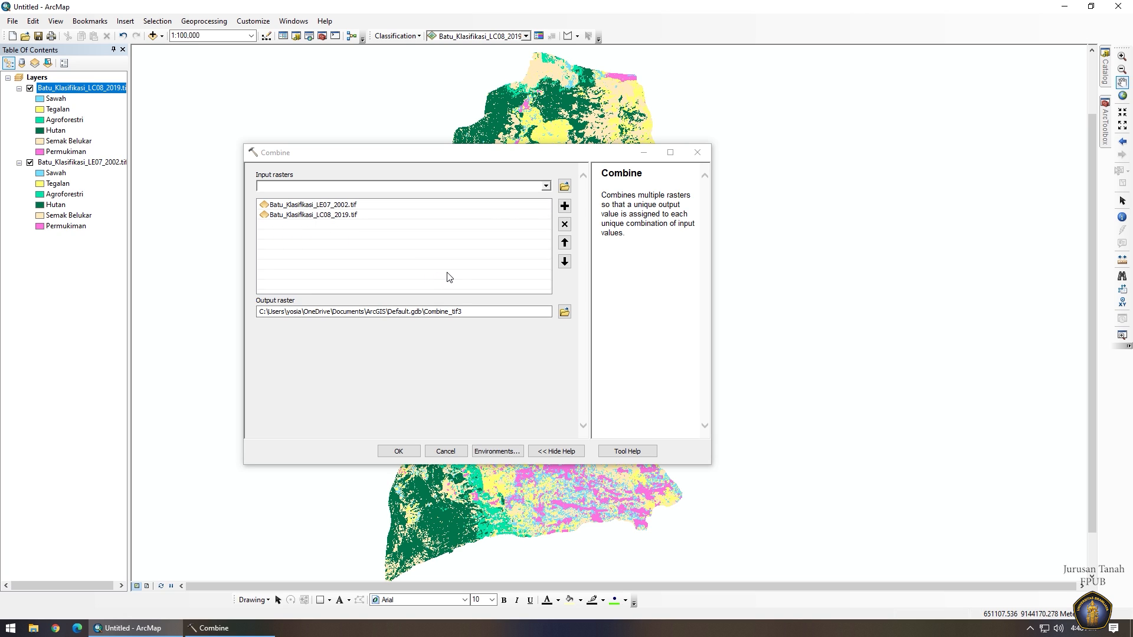
pyautogui.click(565, 313)
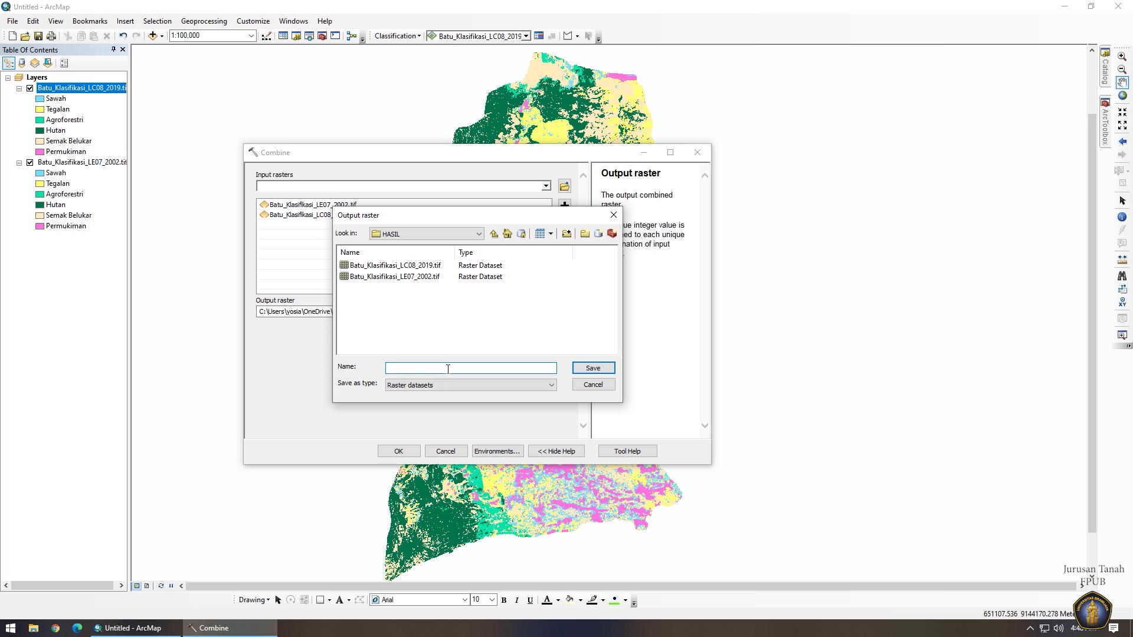
pyautogui.write('Comb')
pyautogui.write('ine')
pyautogui.write('_2')
pyautogui.write('2002')
pyautogui.write('_201')
pyautogui.write('8')
pyautogui.write('.tif')
pyautogui.click(592, 368)
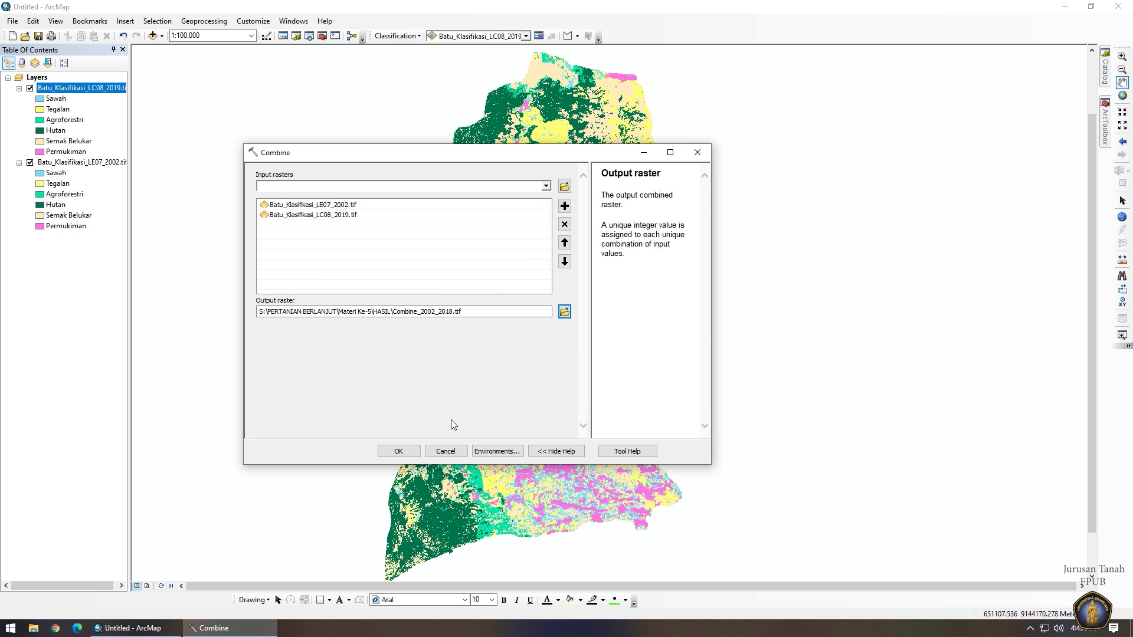
pyautogui.click(398, 451)
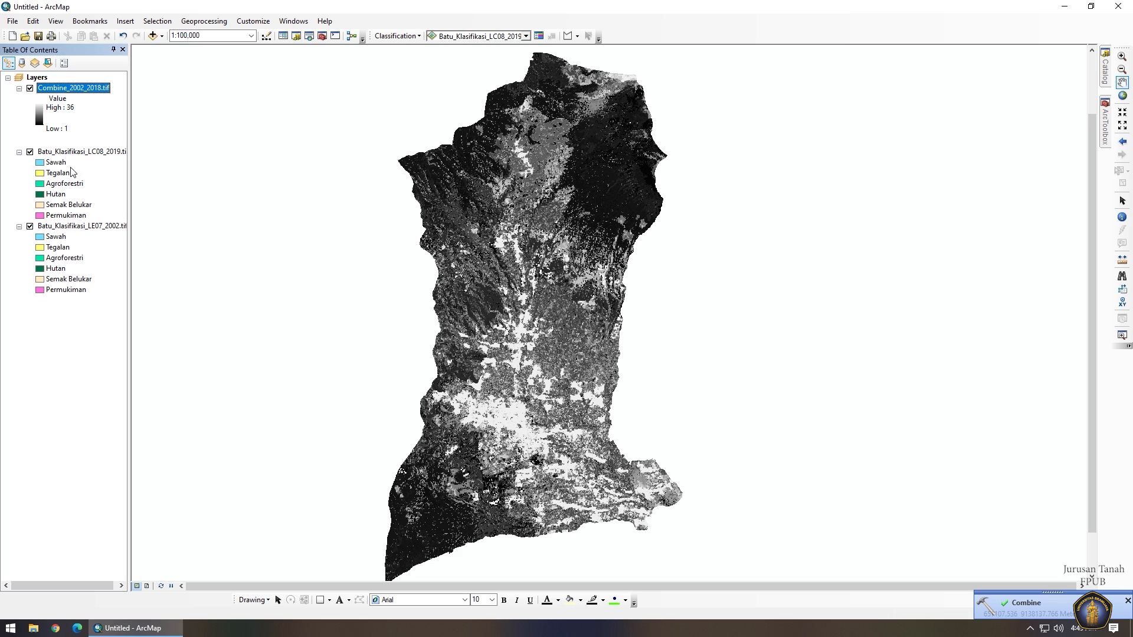
# Hide both Batu classification layers and open Combine_2002_2018.tif's attribute table.
pyautogui.click(30, 152)
pyautogui.click(29, 226)
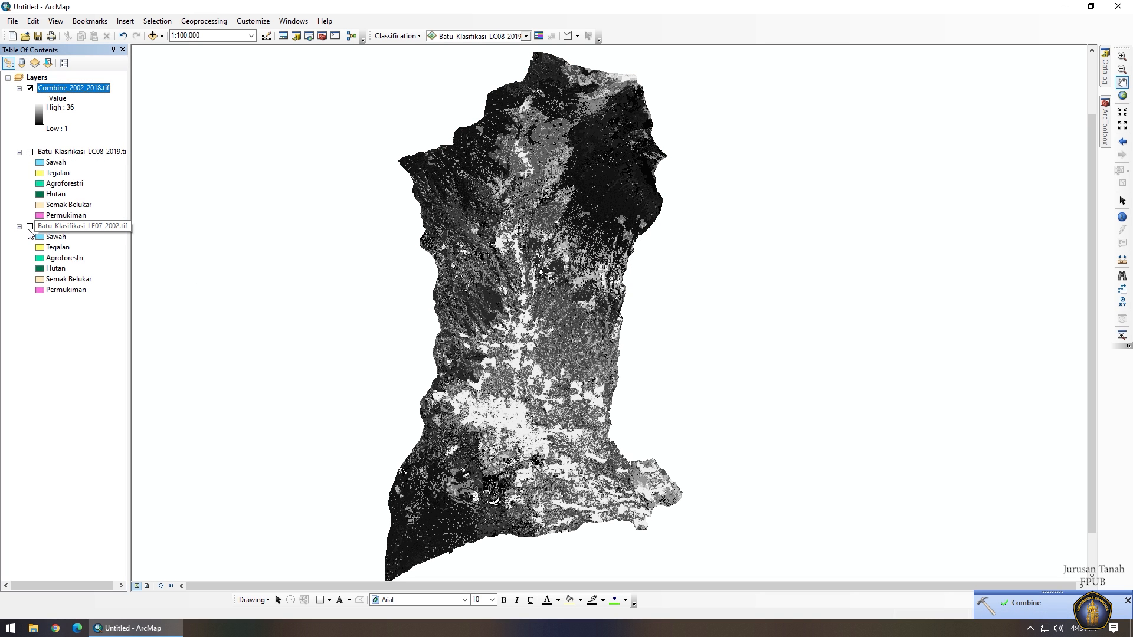
pyautogui.rightClick(85, 91)
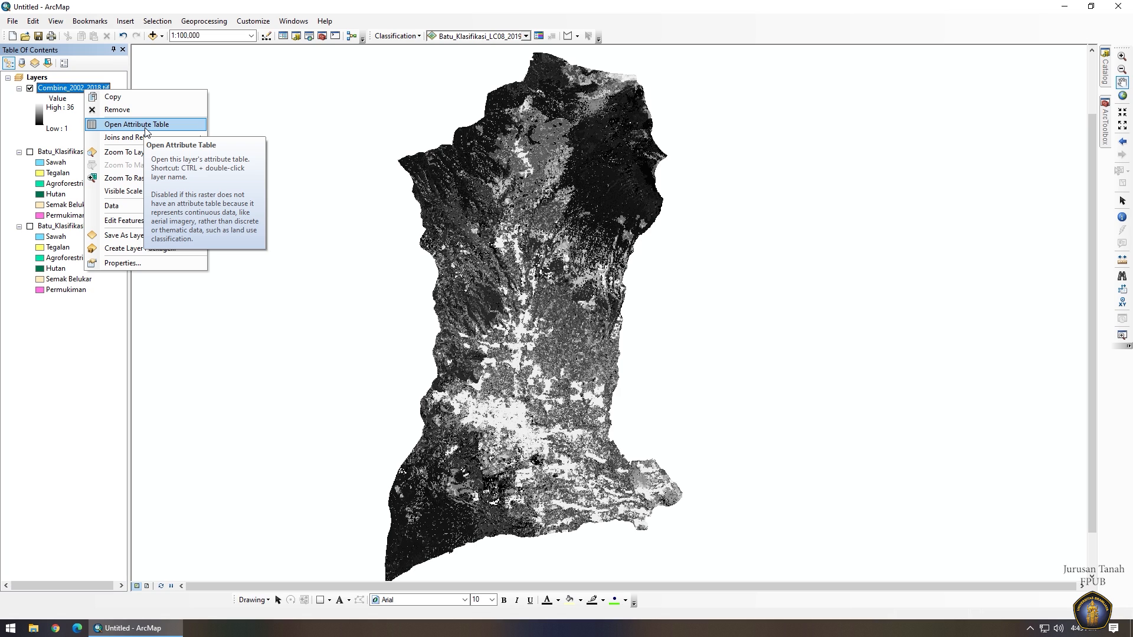
pyautogui.click(146, 129)
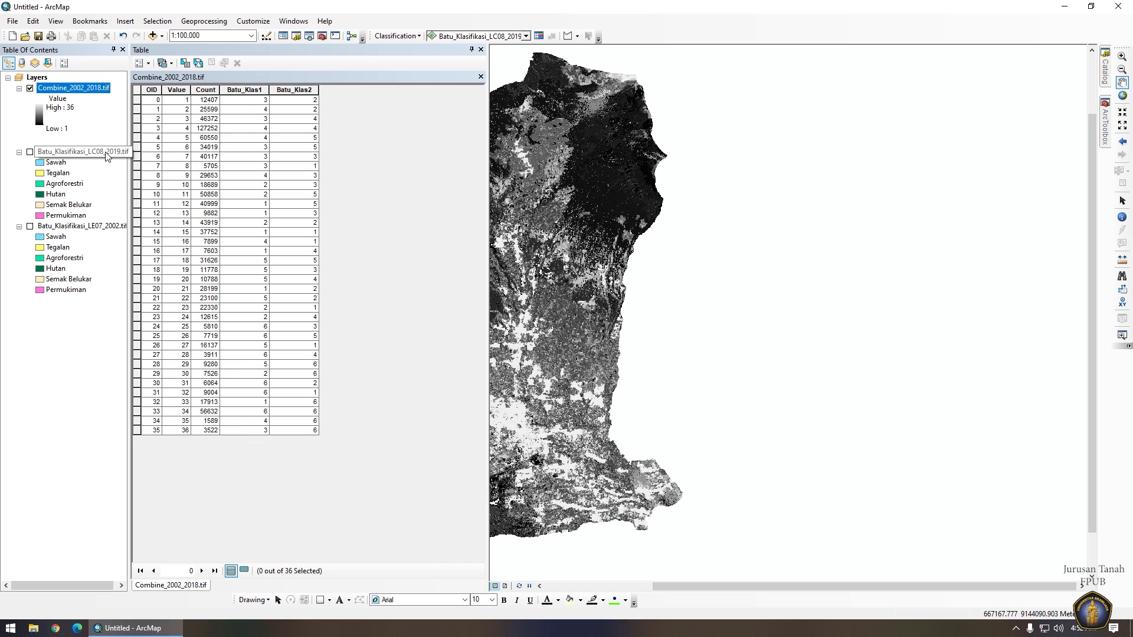
# Join Batu_Klasifikasi_LE07_2002.tif to the combine table, matching Batu_Klas1 to Value, and accept indexing.
pyautogui.click(149, 64)
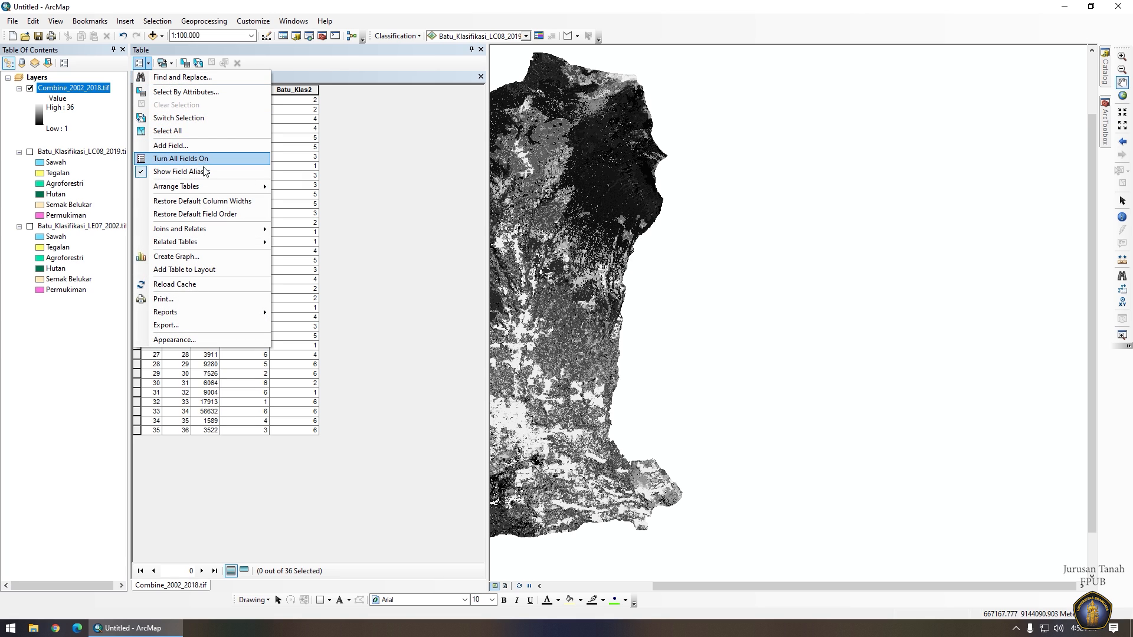
pyautogui.moveTo(233, 230)
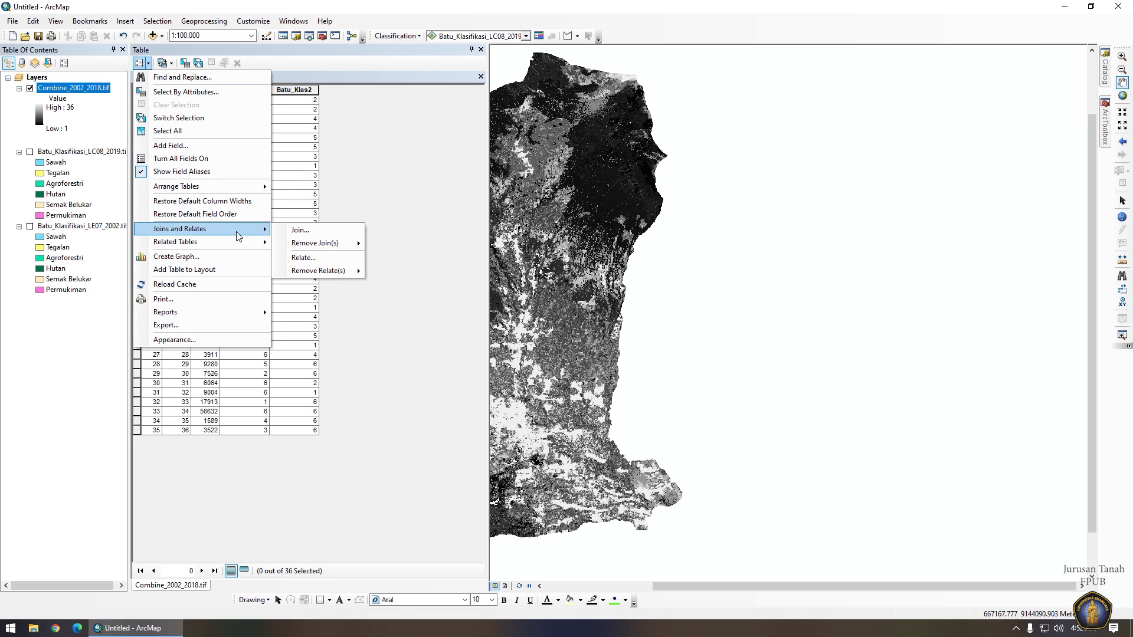
pyautogui.click(302, 231)
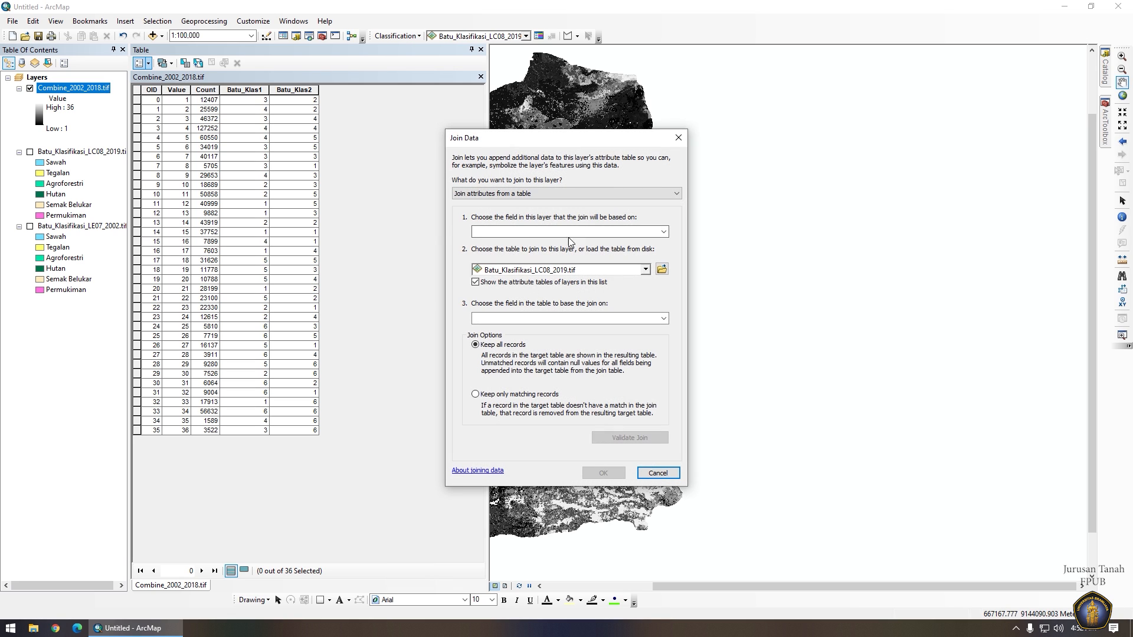
pyautogui.click(623, 273)
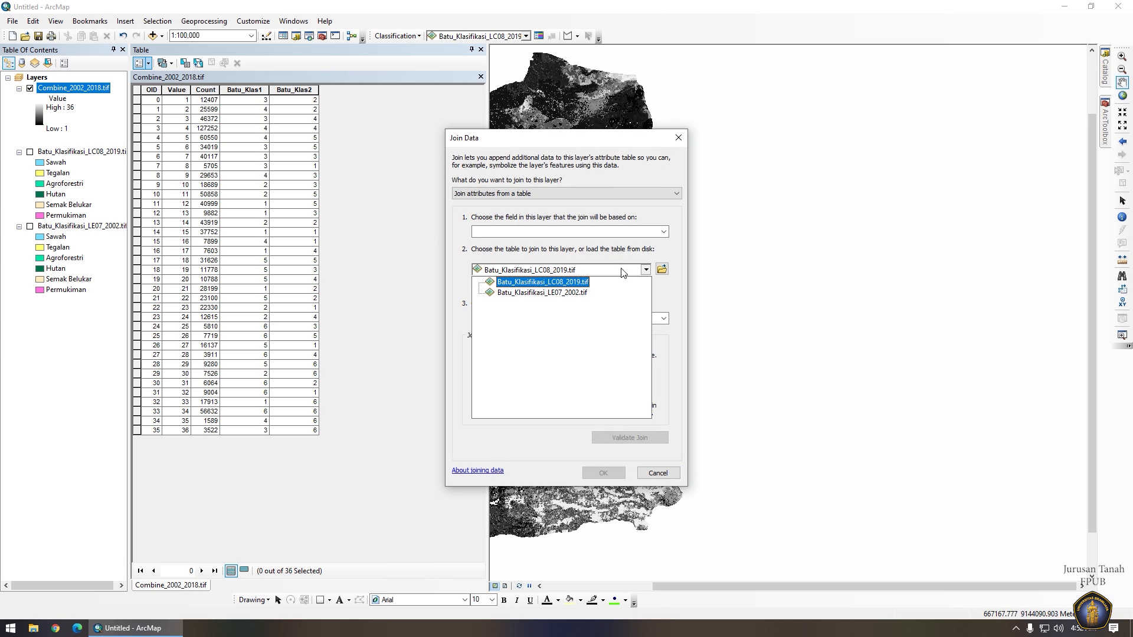
pyautogui.click(571, 293)
pyautogui.click(571, 233)
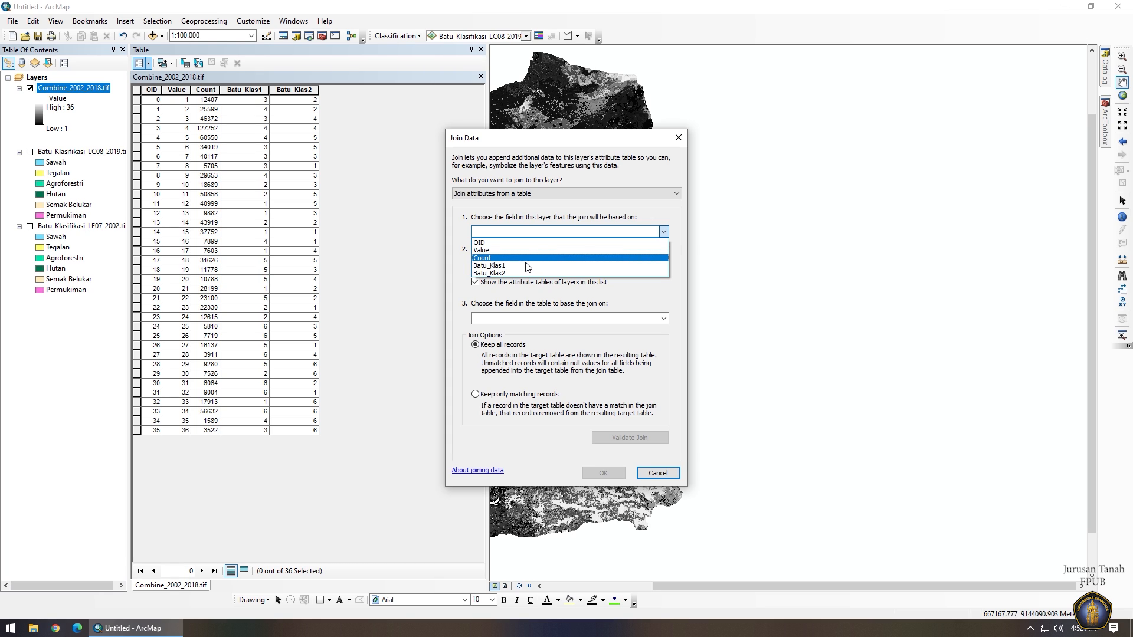
pyautogui.click(489, 266)
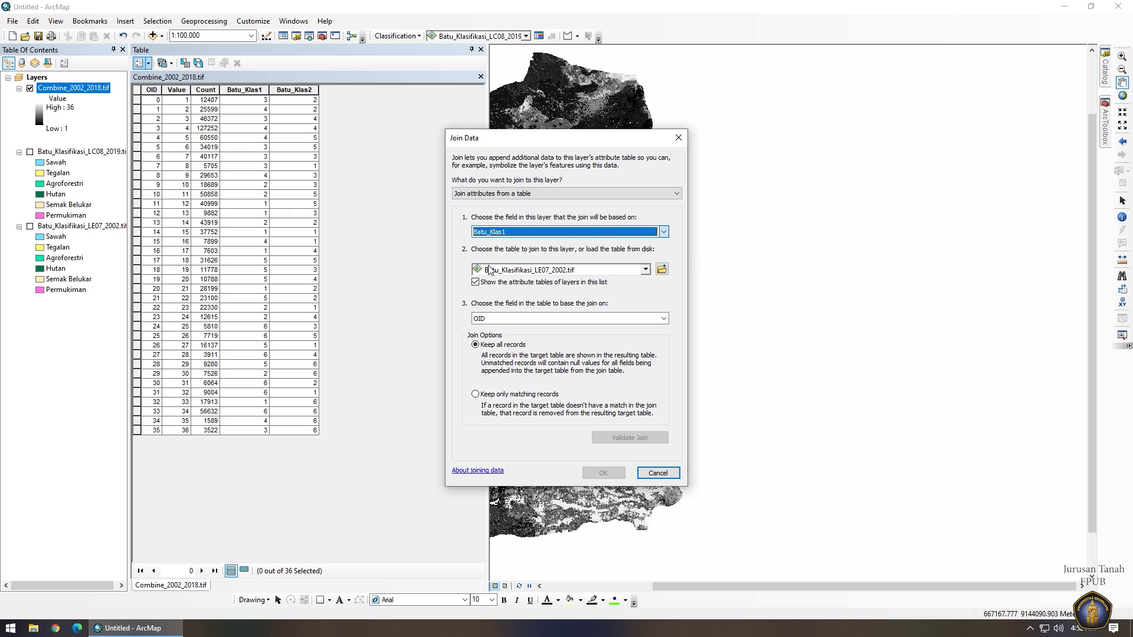
pyautogui.click(634, 322)
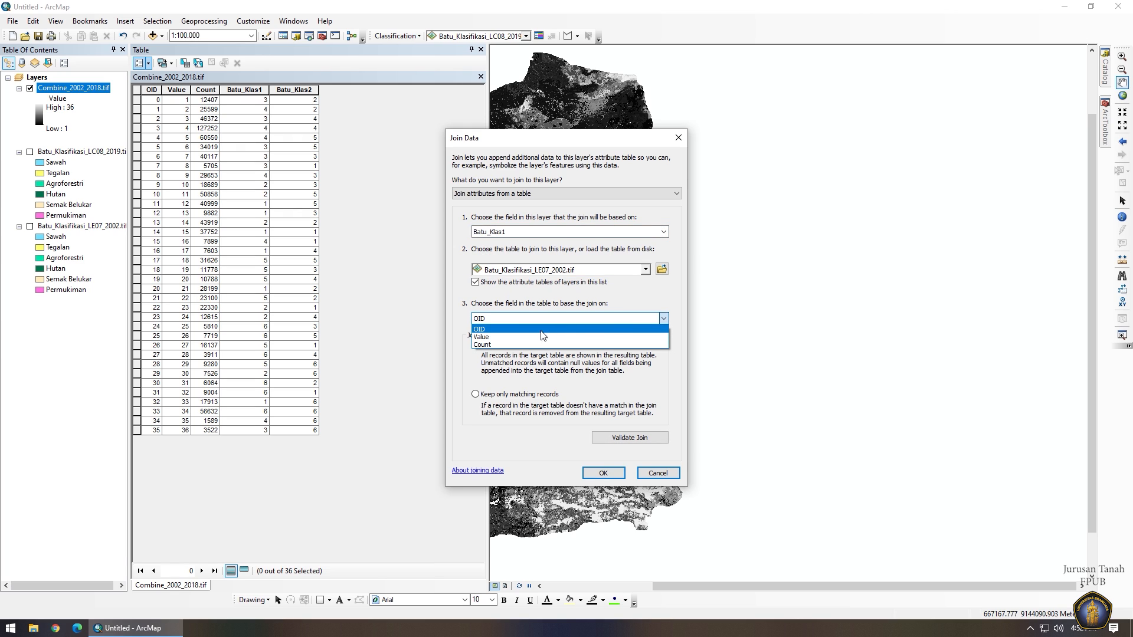
pyautogui.click(489, 338)
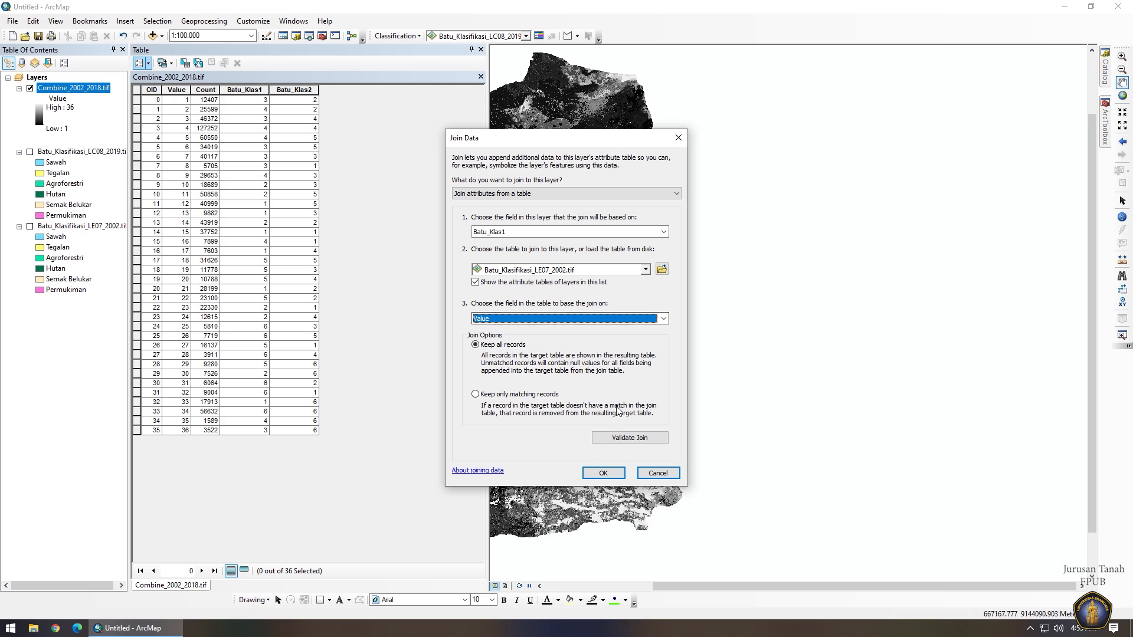
pyautogui.click(605, 476)
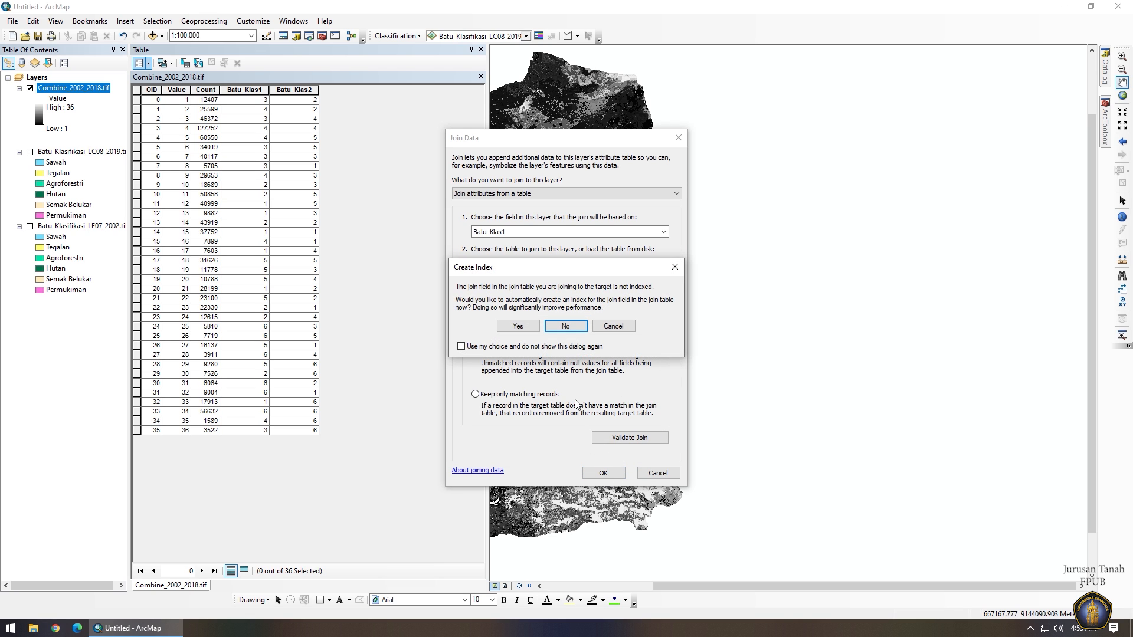
pyautogui.click(517, 326)
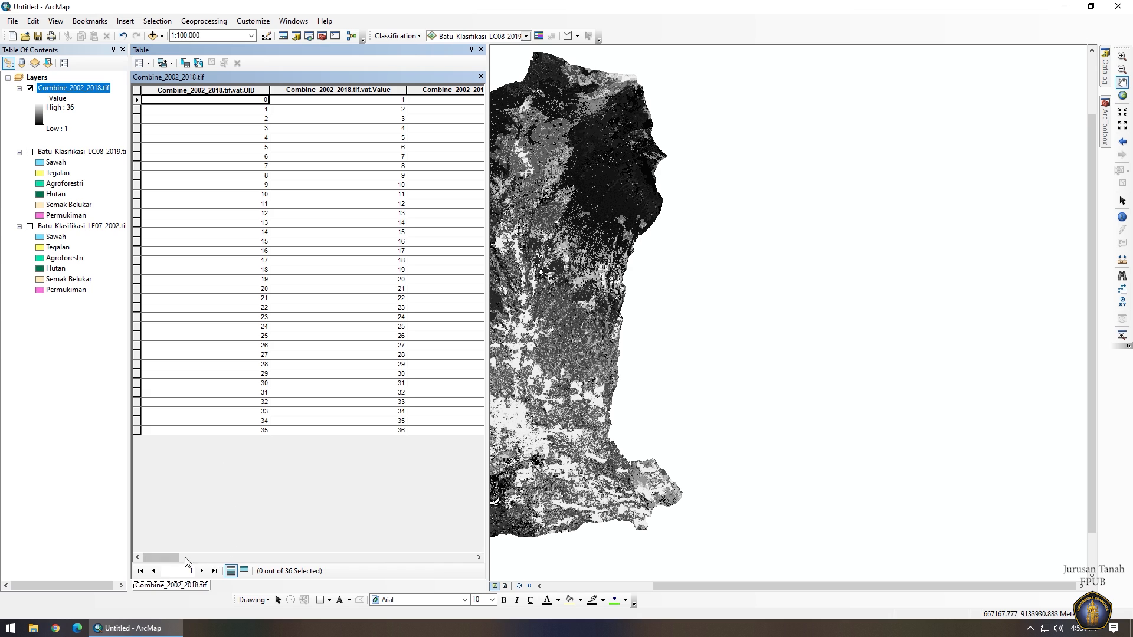
# Join Batu_Klasifikasi_LC08_2019.tif to the combine table, matching Batu_Klas2 to Value, and accept indexing.
pyautogui.moveTo(158, 556)
pyautogui.mouseDown()
pyautogui.moveTo(354, 558)
pyautogui.moveTo(158, 557)
pyautogui.mouseUp()
pyautogui.click(147, 65)
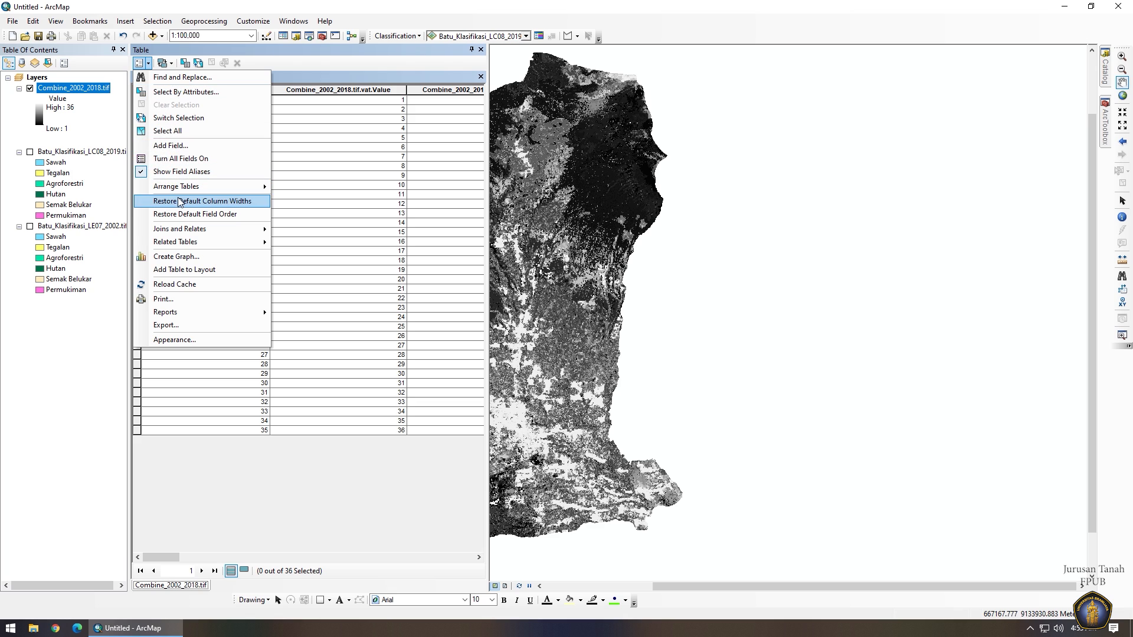
pyautogui.moveTo(194, 228)
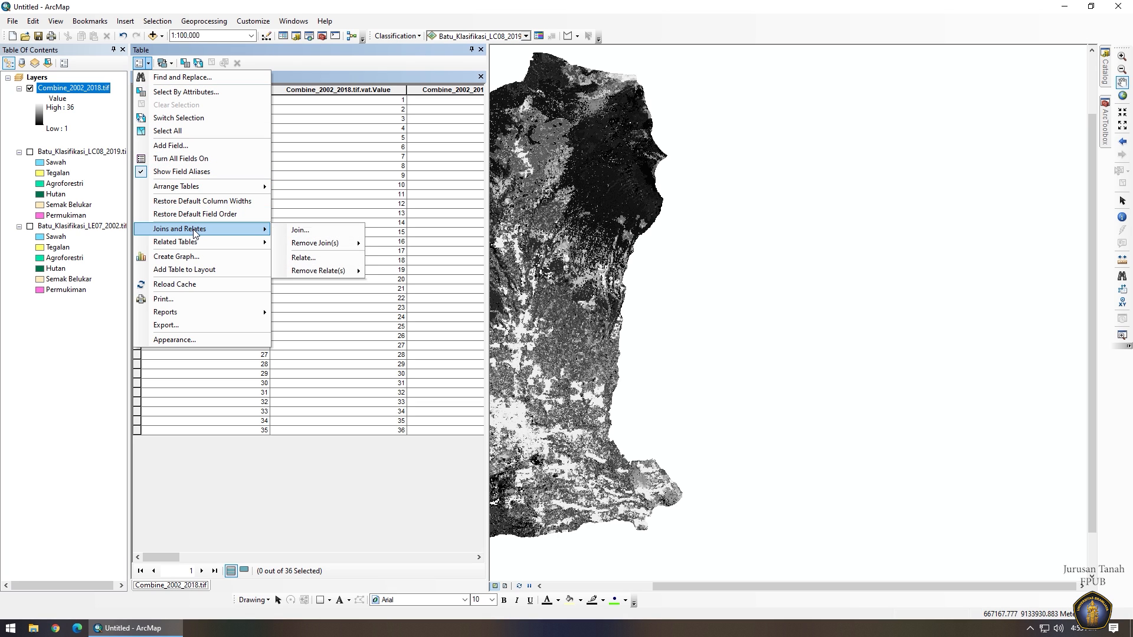
pyautogui.click(299, 233)
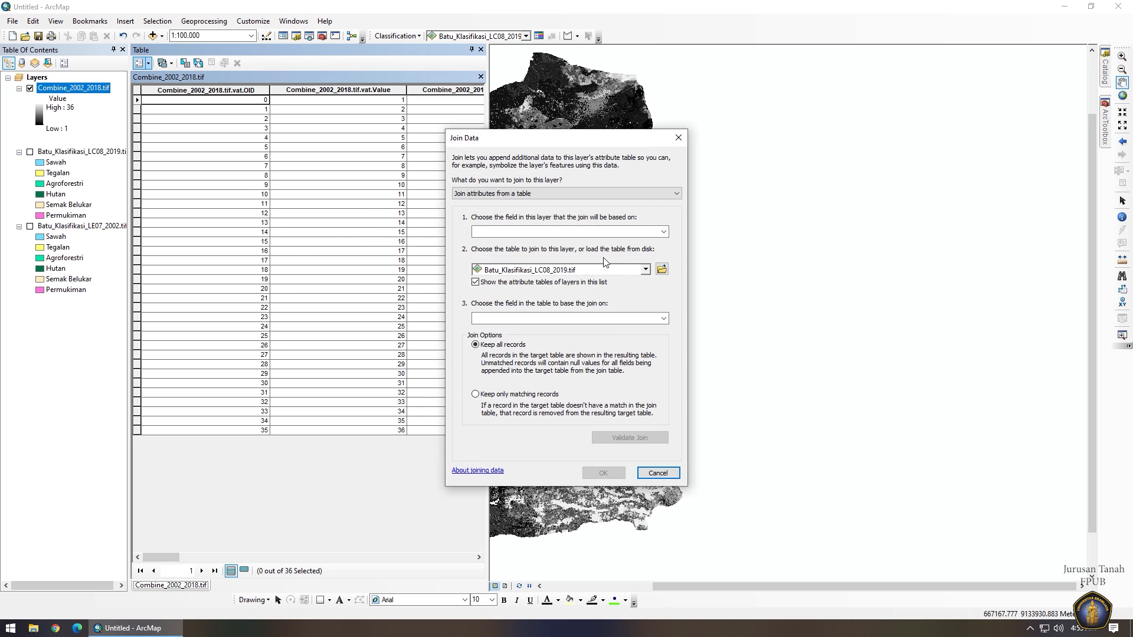
pyautogui.click(632, 235)
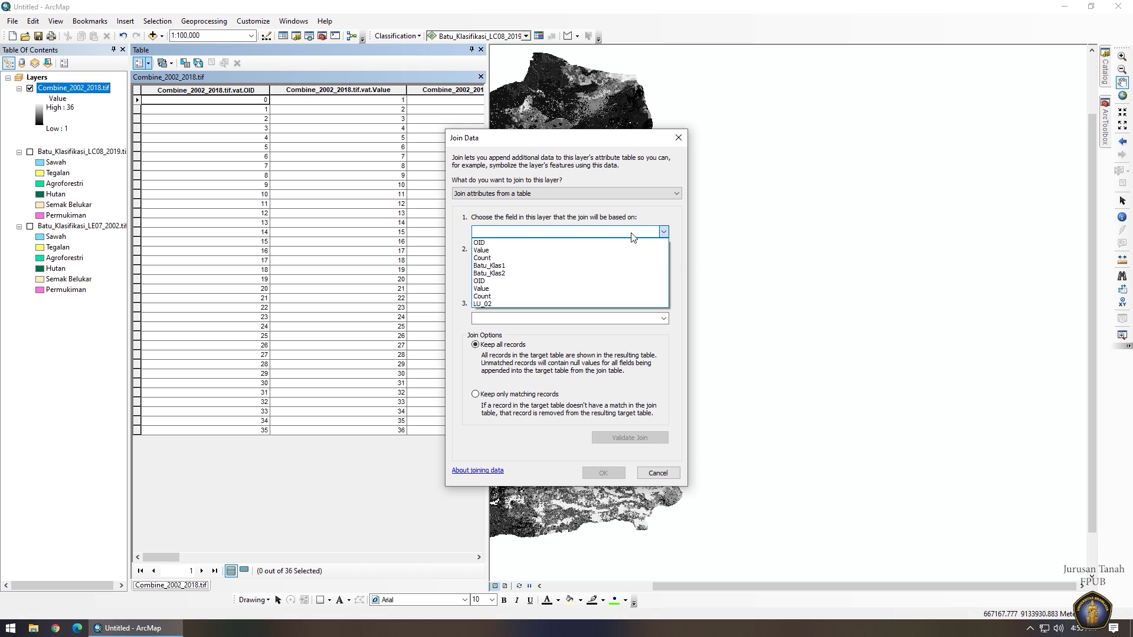
pyautogui.click(488, 274)
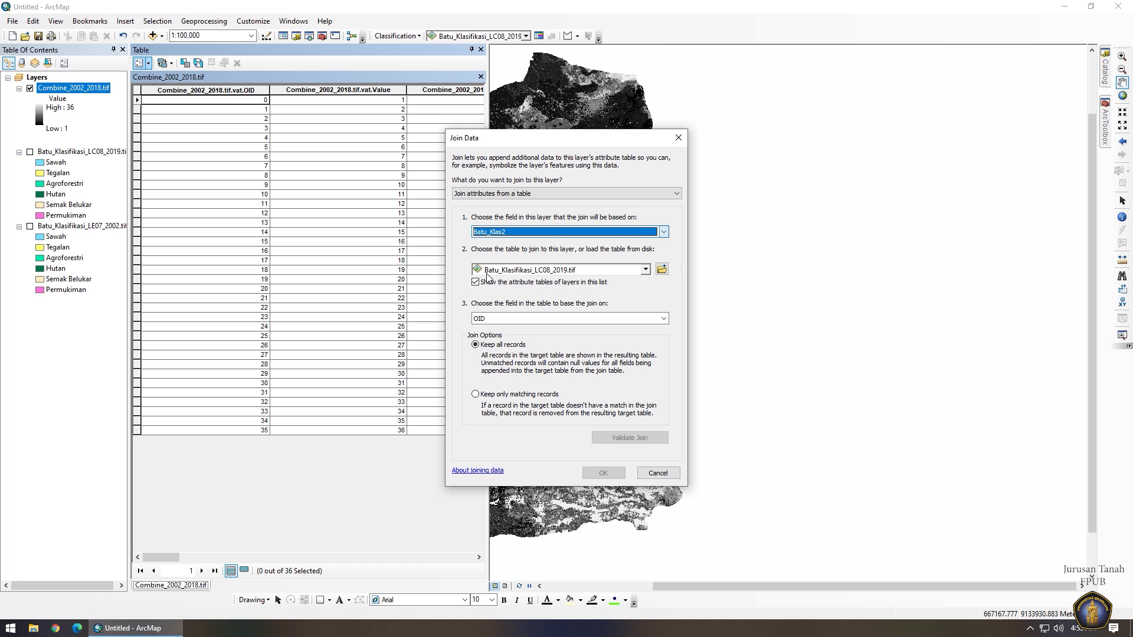
pyautogui.click(624, 320)
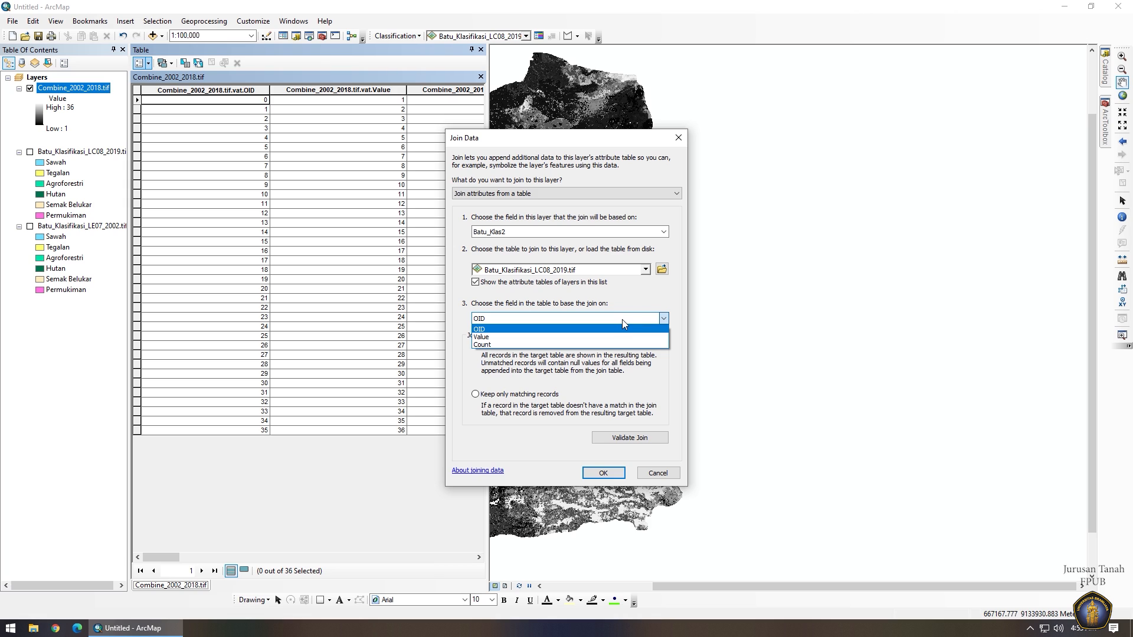
pyautogui.click(482, 337)
pyautogui.click(602, 473)
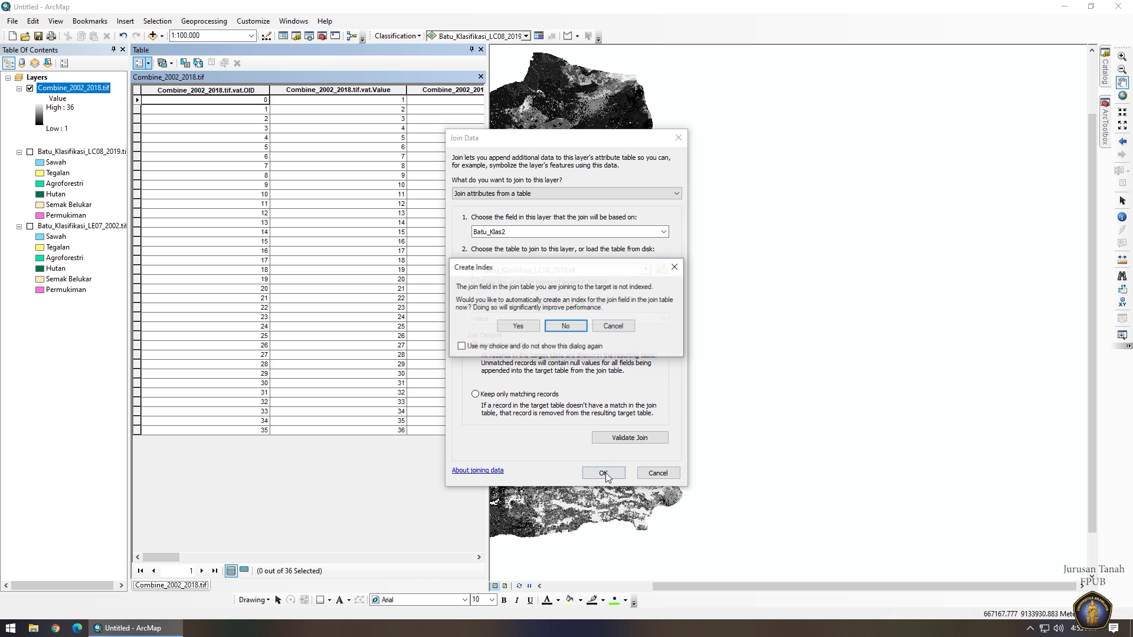
pyautogui.click(531, 330)
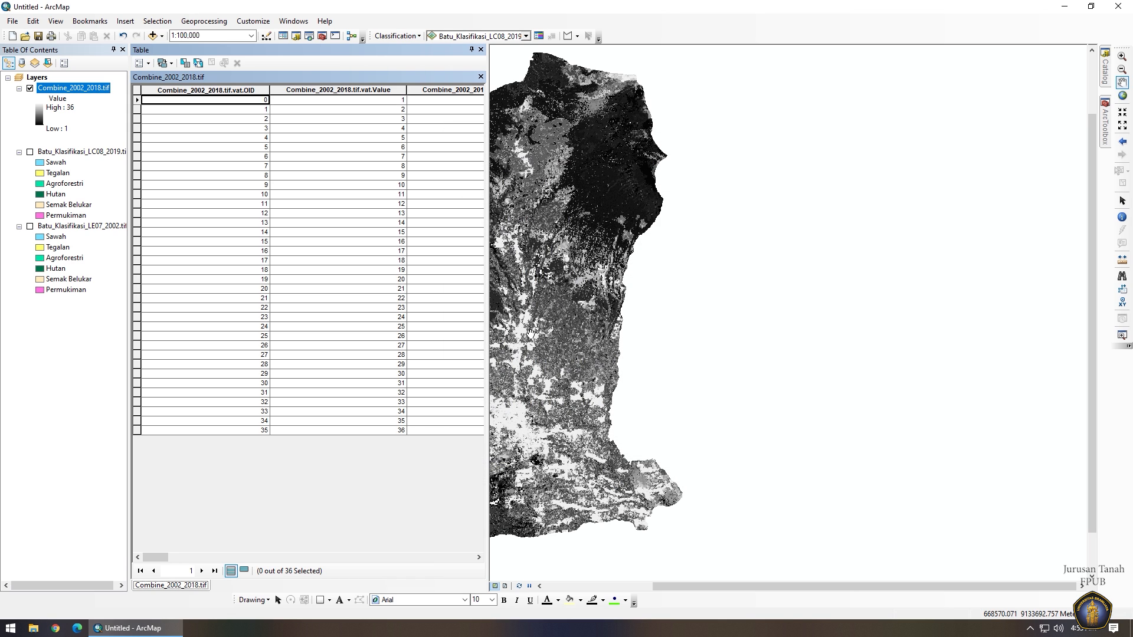
# Export the joined Combine_2002_2018.tif raster as Hasil_2002_2019 and add it to the map.
pyautogui.moveTo(158, 557)
pyautogui.mouseDown()
pyautogui.moveTo(463, 559)
pyautogui.moveTo(152, 557)
pyautogui.mouseUp()
pyautogui.rightClick(90, 90)
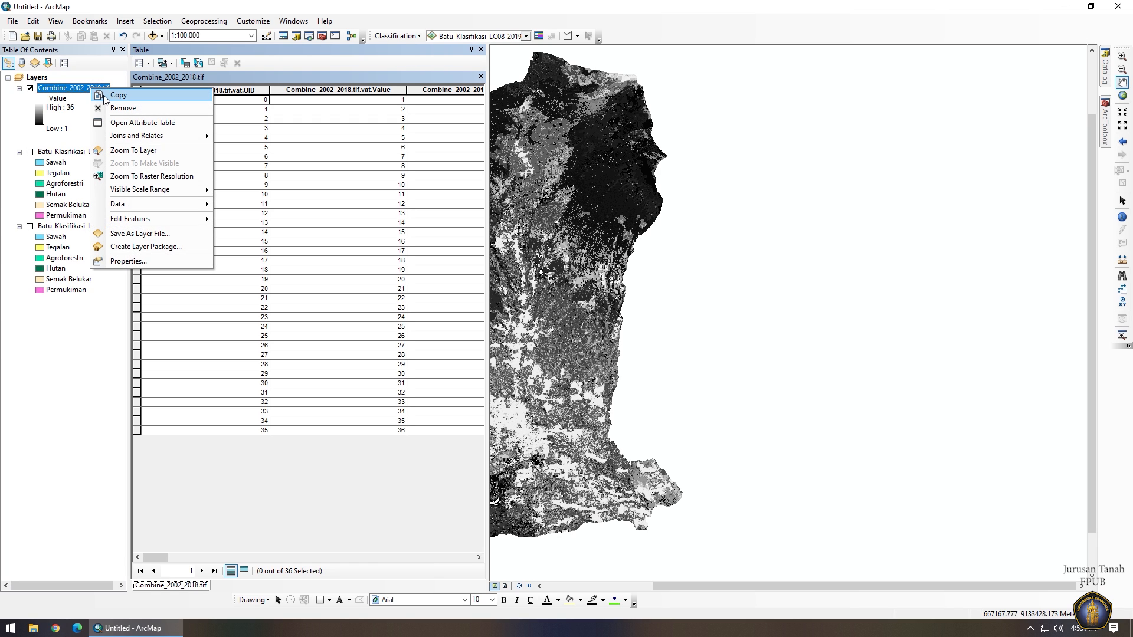
pyautogui.moveTo(157, 211)
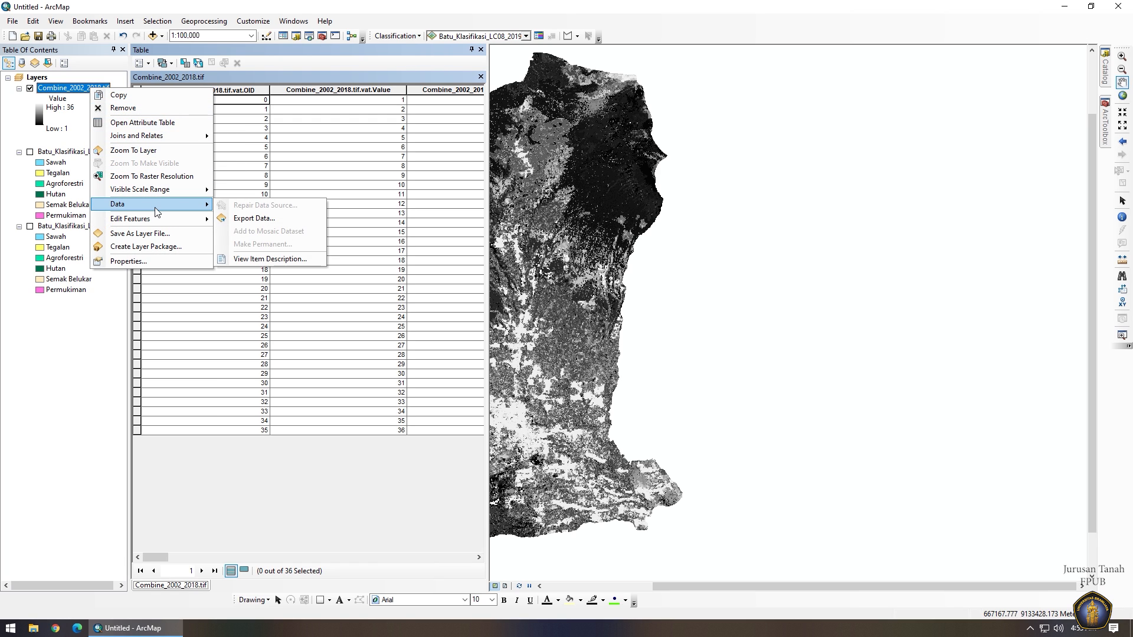
pyautogui.click(248, 219)
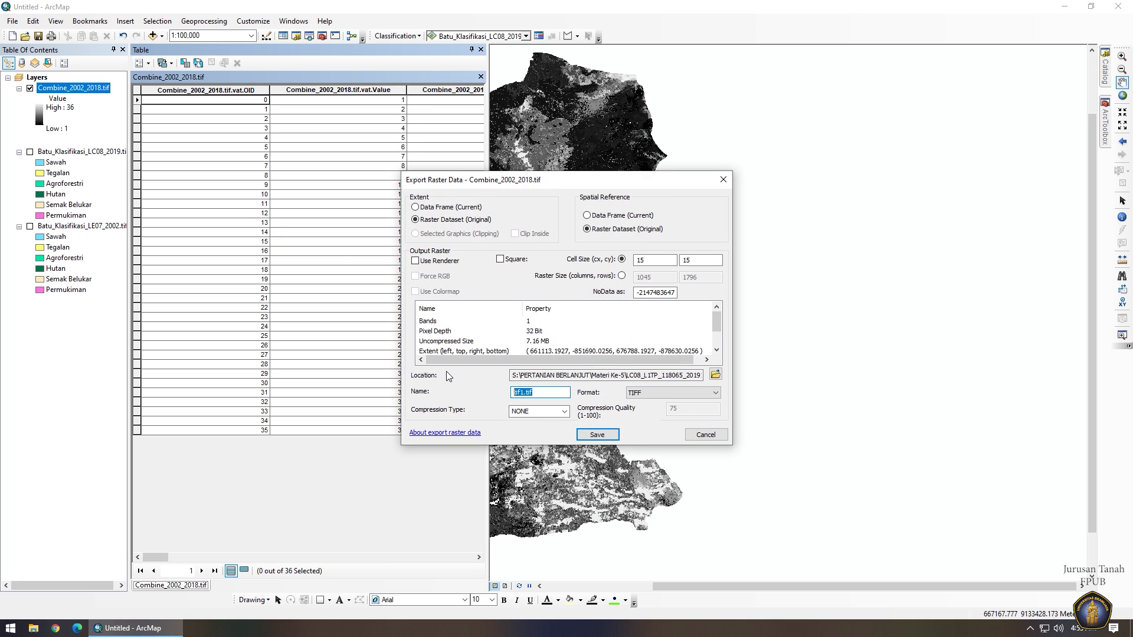
pyautogui.write('Hasil_2002')
pyautogui.press('BackSpace')
pyautogui.press('BackSpace')
pyautogui.write('02_2019')
pyautogui.click(597, 437)
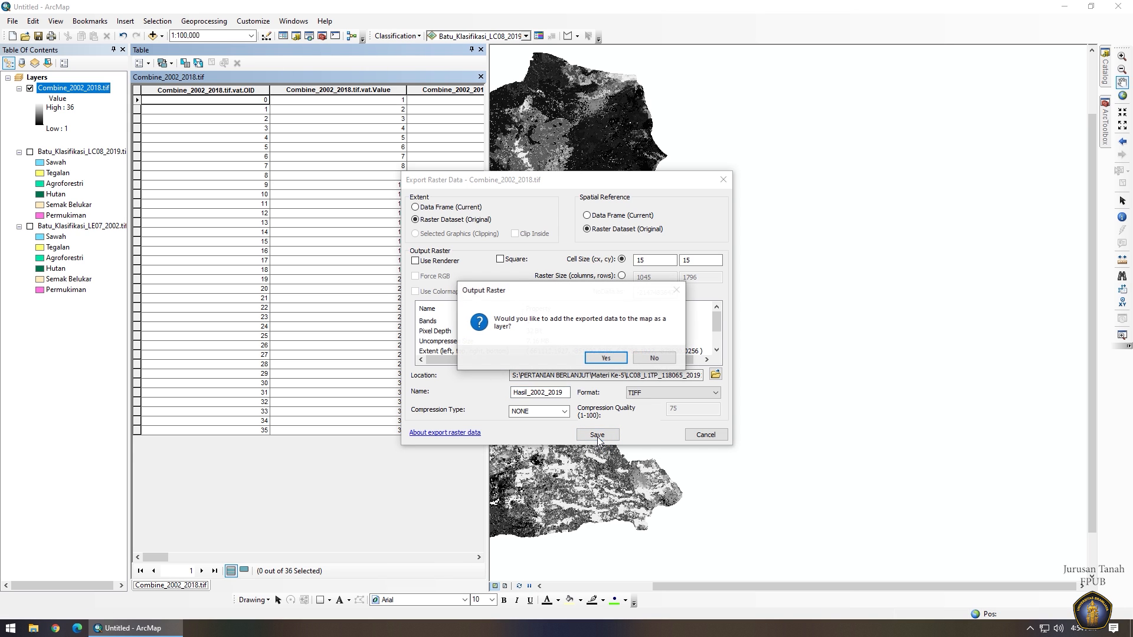
pyautogui.click(605, 357)
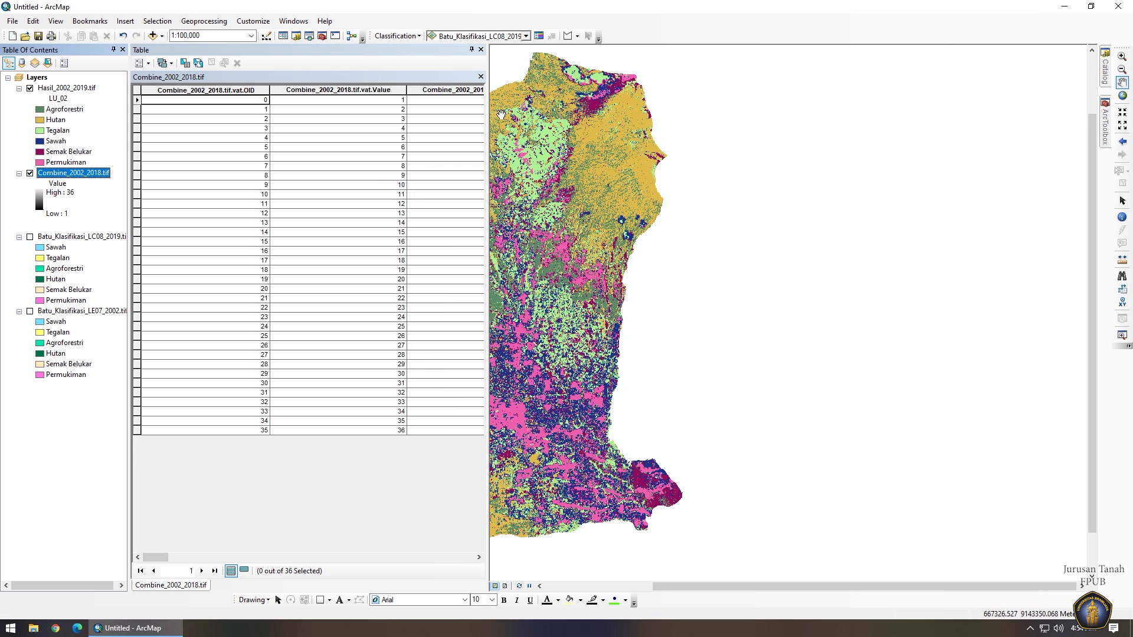
# Hide the Combine_2002_2018.tif layer and open the Hasil_2002_2019.tif attribute table.
pyautogui.click(481, 49)
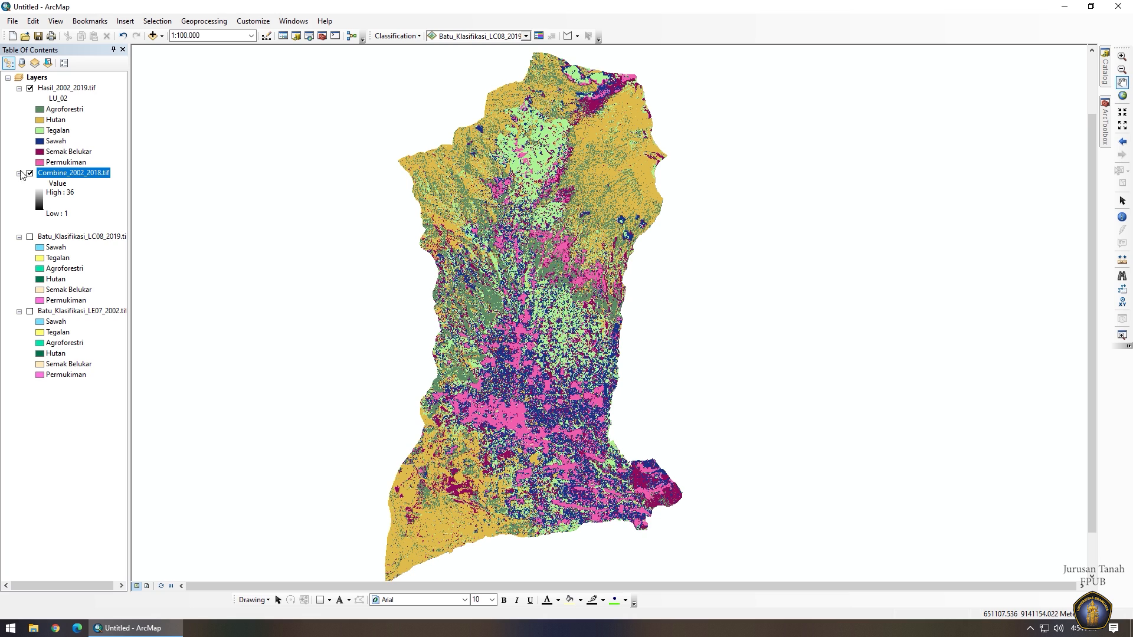
pyautogui.click(18, 172)
pyautogui.click(30, 173)
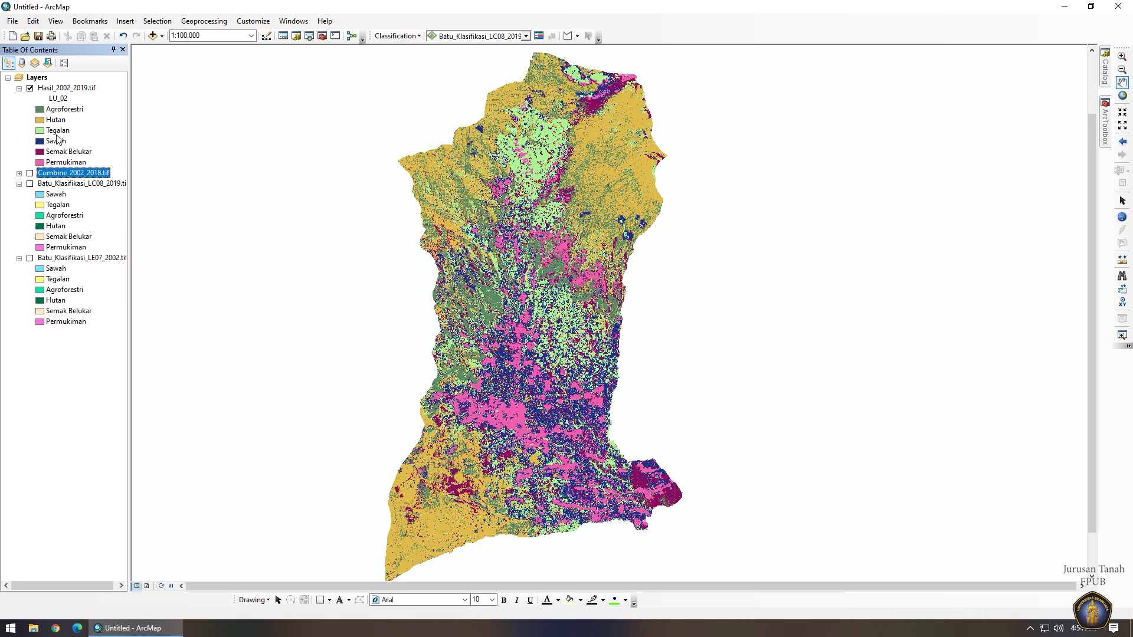
pyautogui.rightClick(68, 89)
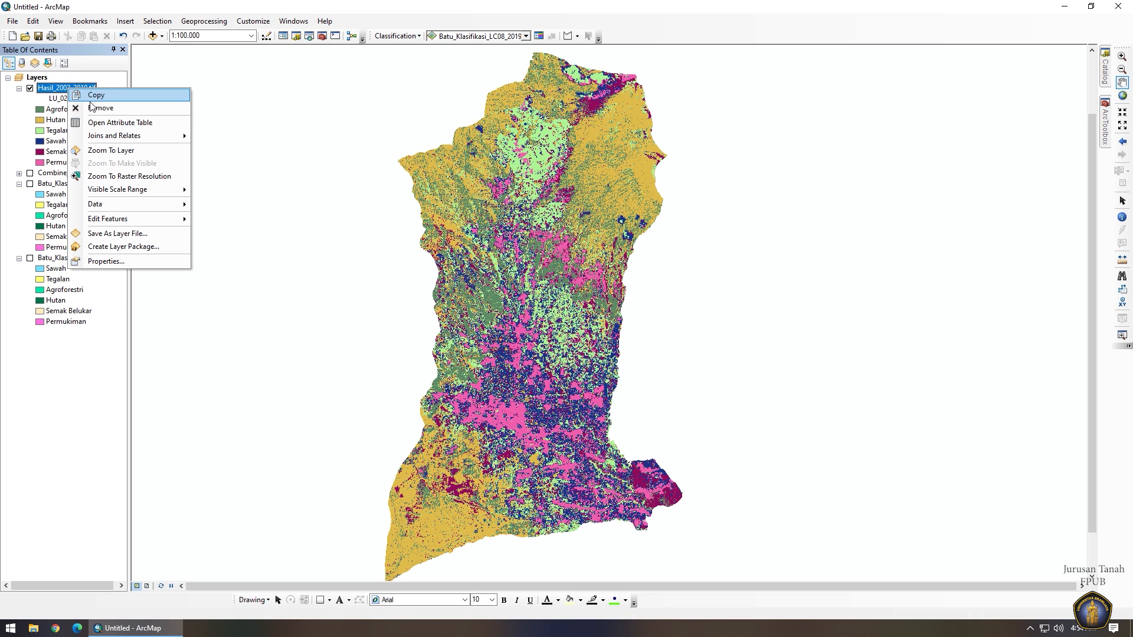
pyautogui.click(118, 123)
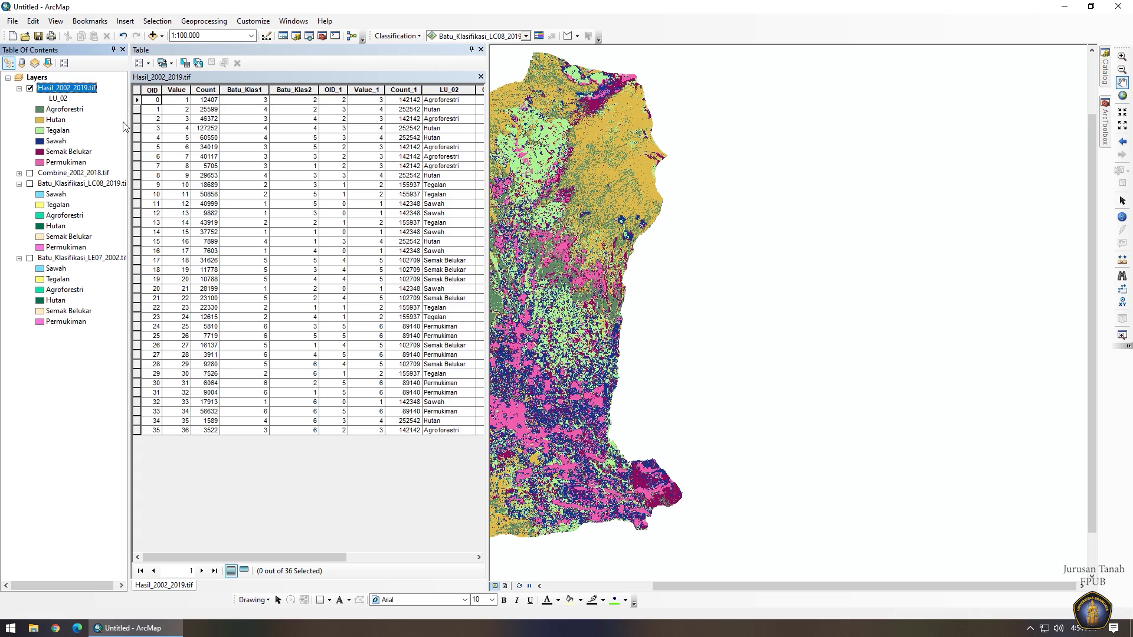
# Show the Source details in the Hasil_2002_2019.tif layer properties.
pyautogui.rightClick(89, 93)
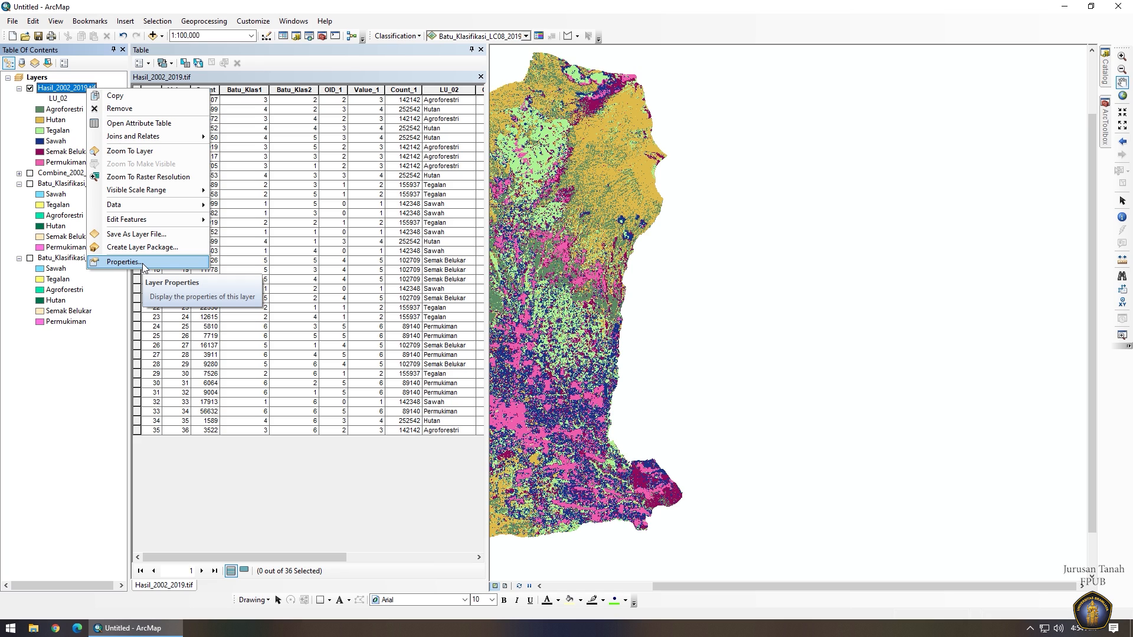
pyautogui.click(123, 261)
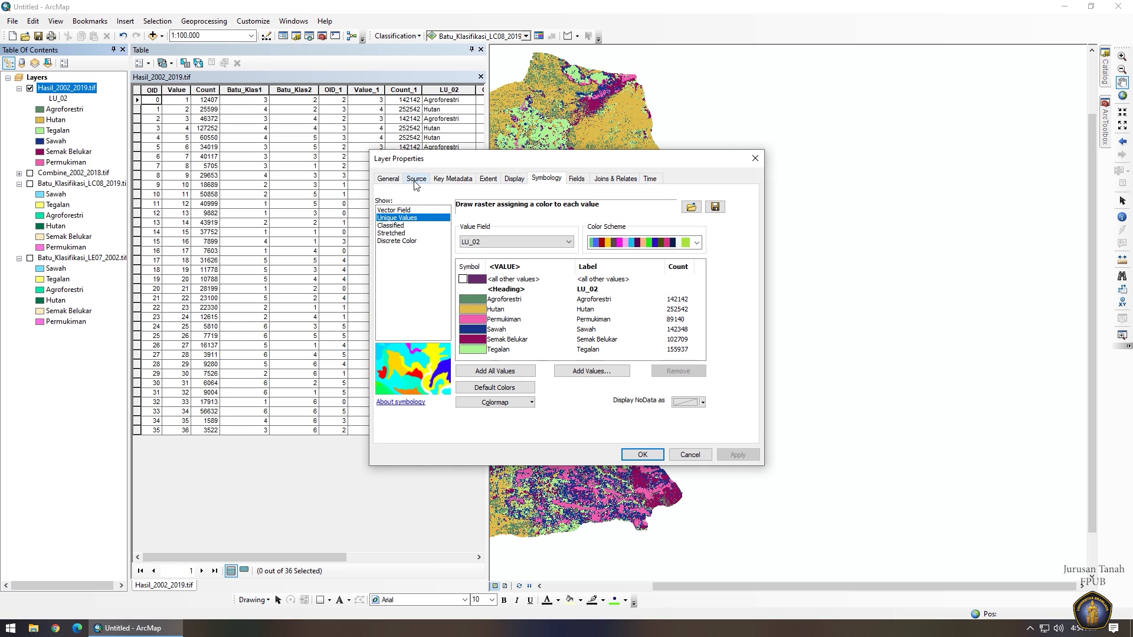
pyautogui.click(416, 180)
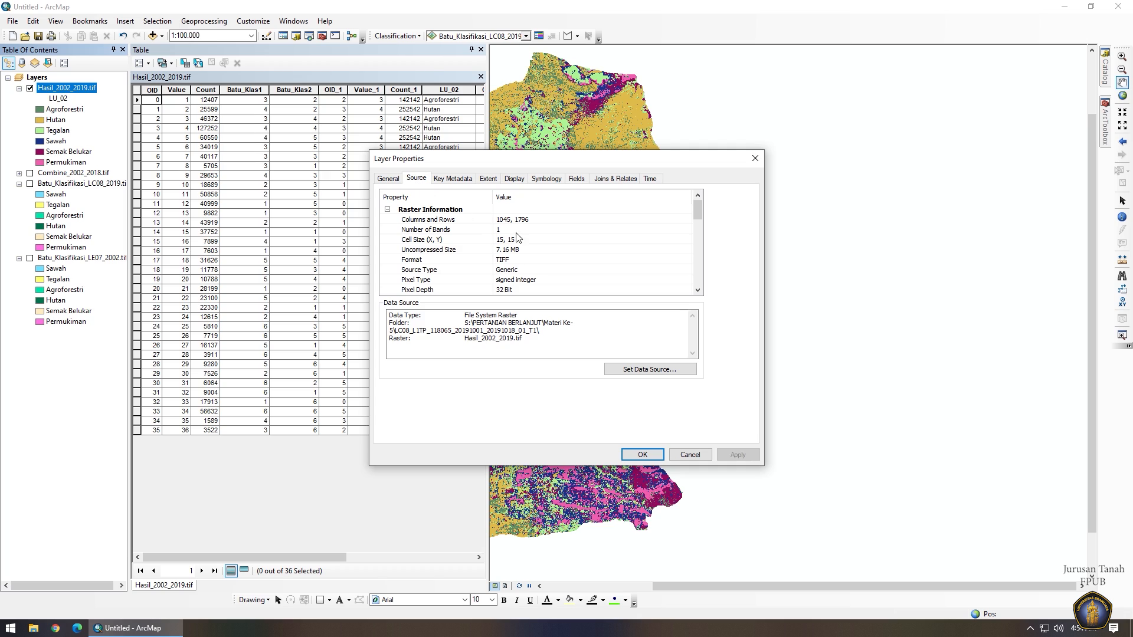
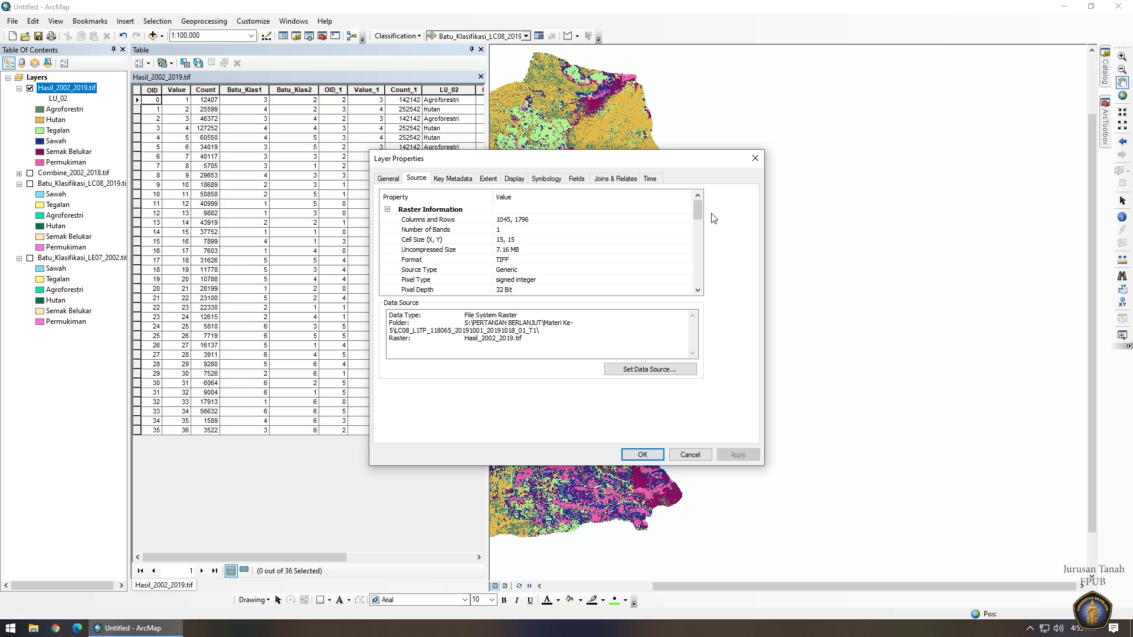
# Close the Layer Properties window to return to the Hasil_2002_2019.tif attribute table.
pyautogui.click(755, 159)
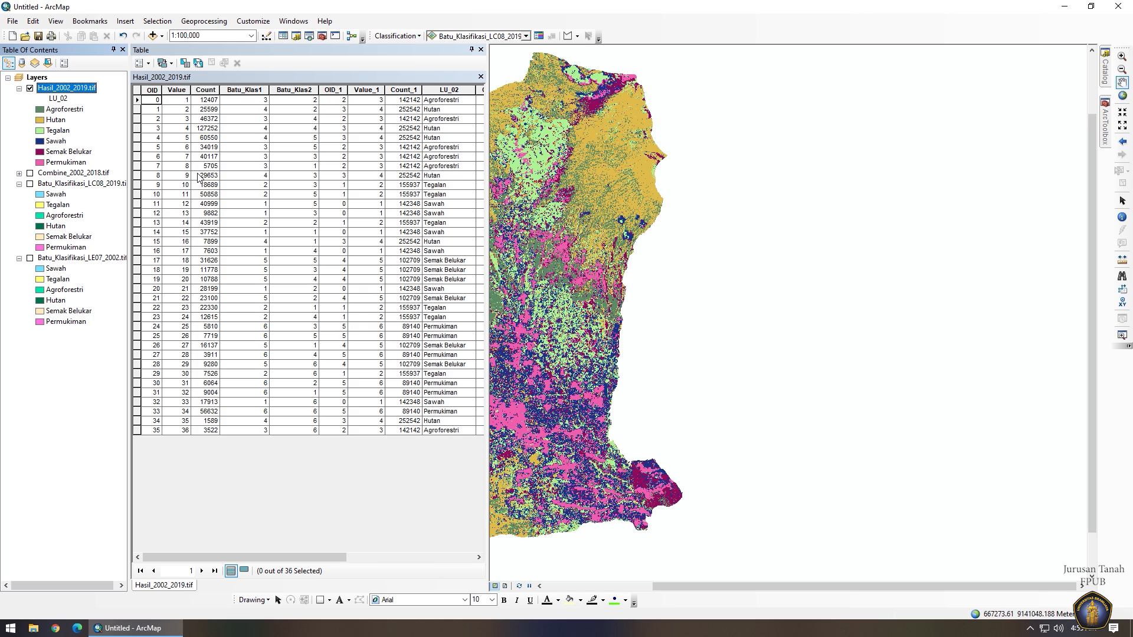
# Add a Float field named Luasan_ha with precision 50 and an empty scale.
pyautogui.click(139, 64)
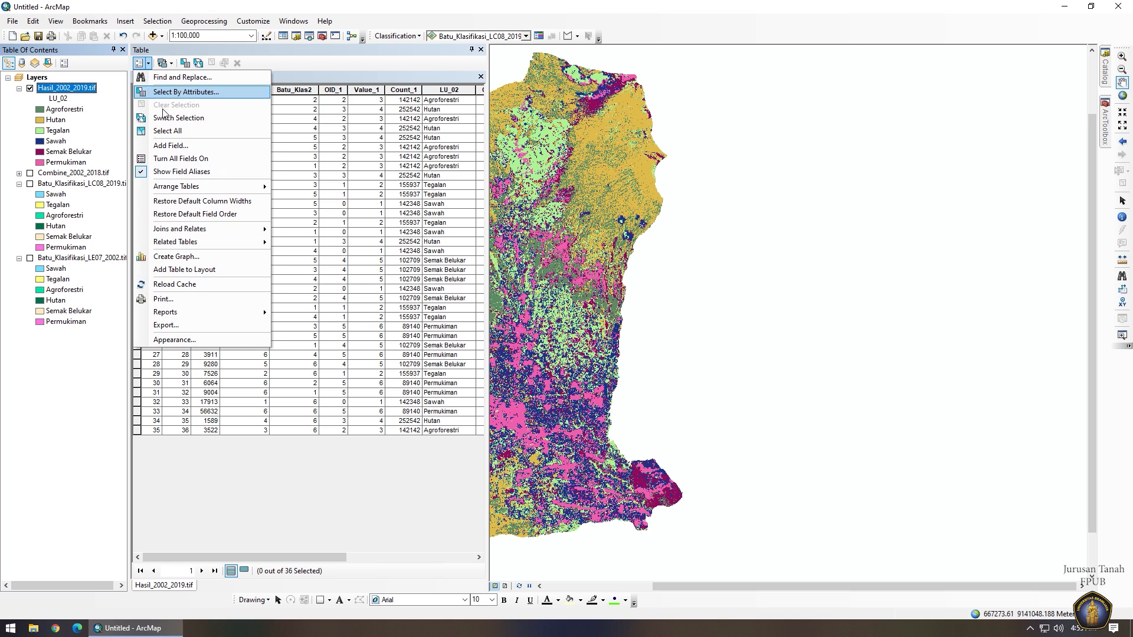
pyautogui.click(172, 145)
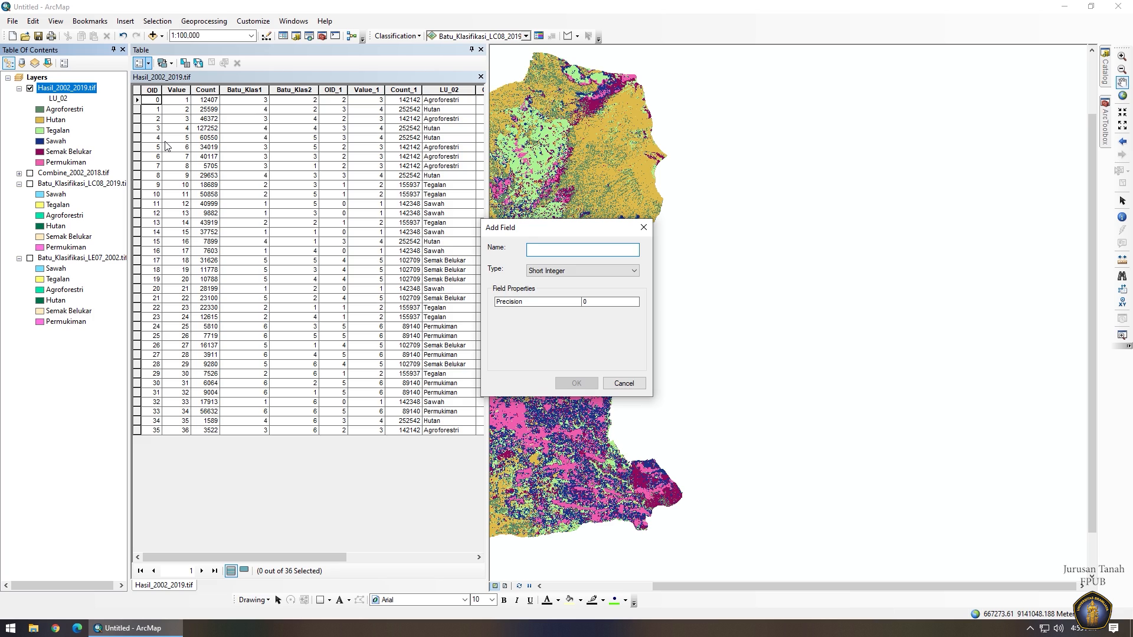
pyautogui.write('::u')
pyautogui.write('L')
pyautogui.write('uasan')
pyautogui.write('_ha')
pyautogui.press('Tab')
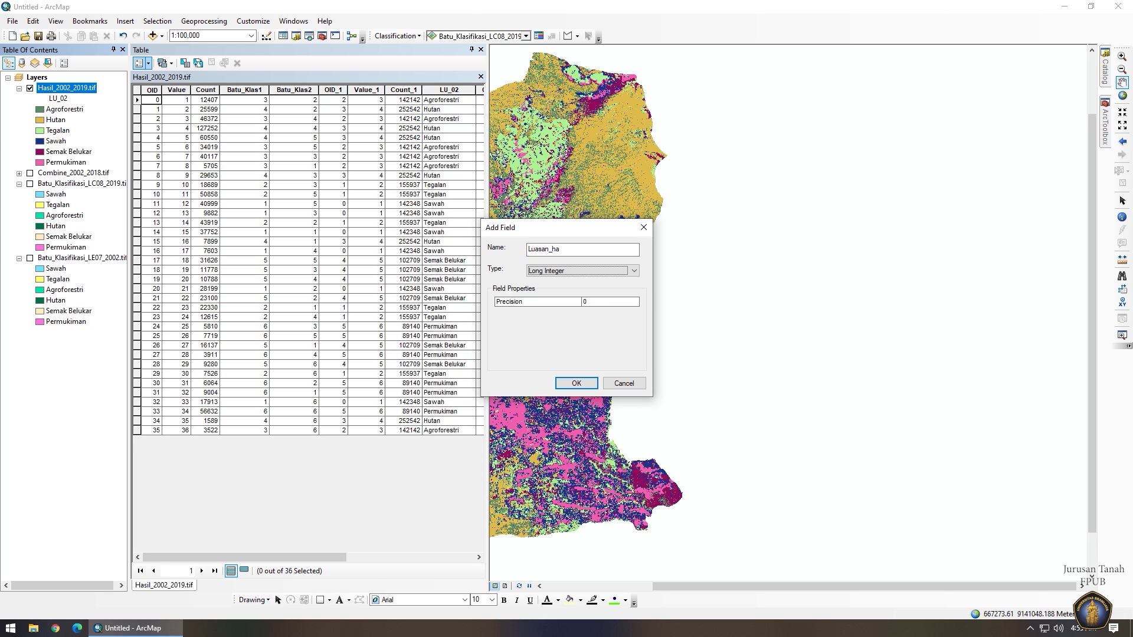
pyautogui.press('Down')
pyautogui.press('Down')
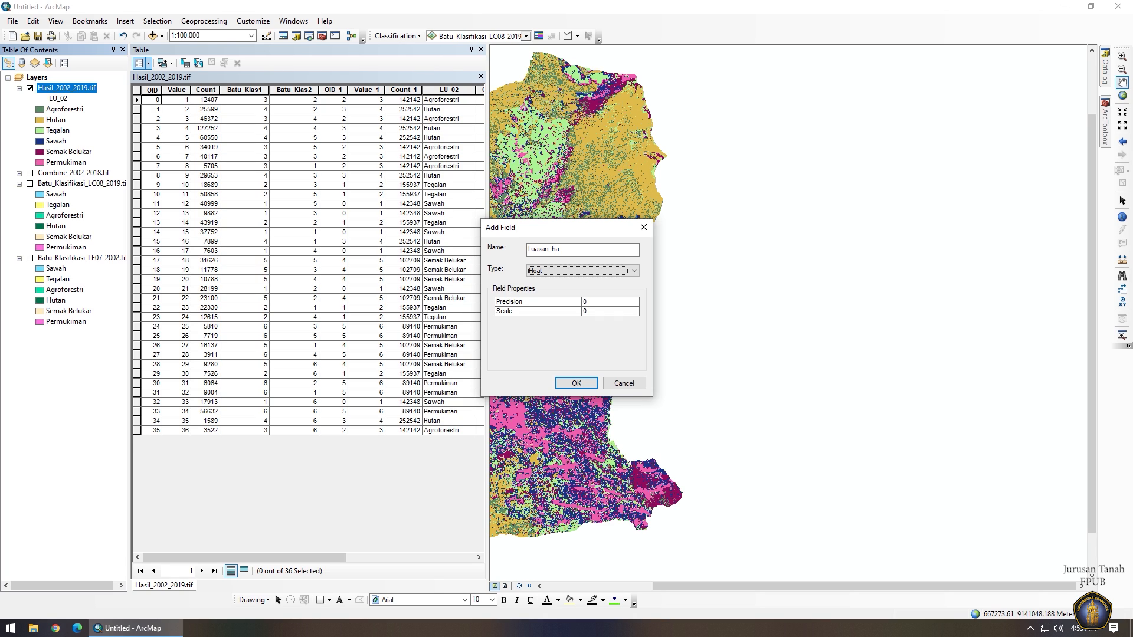
pyautogui.press('Tab')
pyautogui.write('50')
pyautogui.press('Tab')
pyautogui.write('5')
pyautogui.press('BackSpace')
pyautogui.click(577, 384)
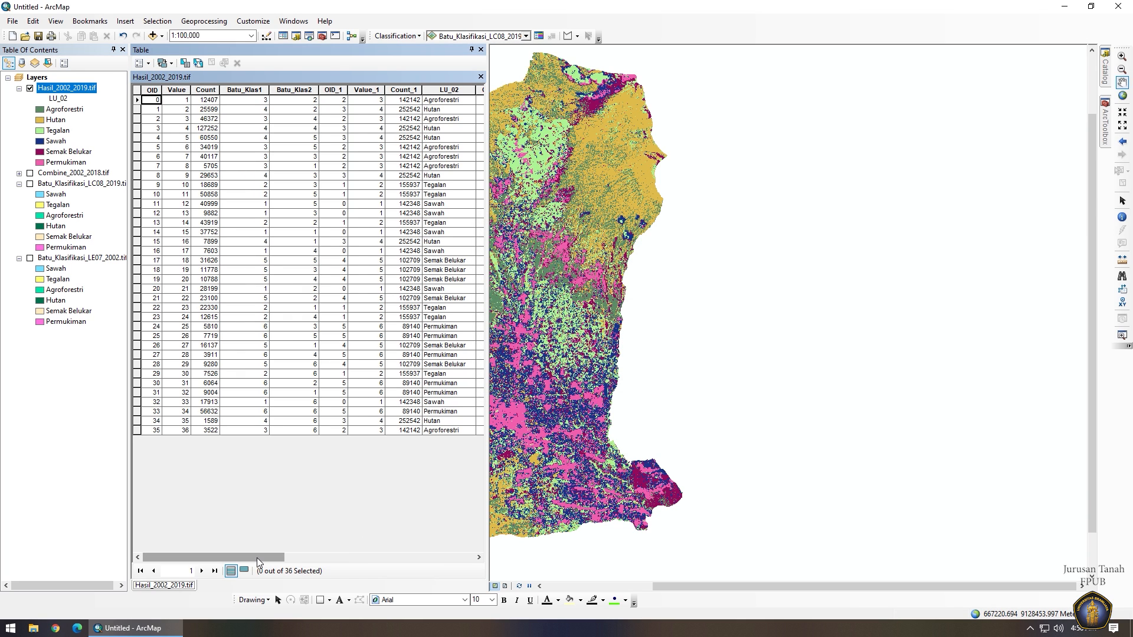
# Calculate Luasan_ha as [Count]*225/10000 hectares, then close the attribute table.
pyautogui.moveTo(256, 558); pyautogui.dragTo(445, 559)
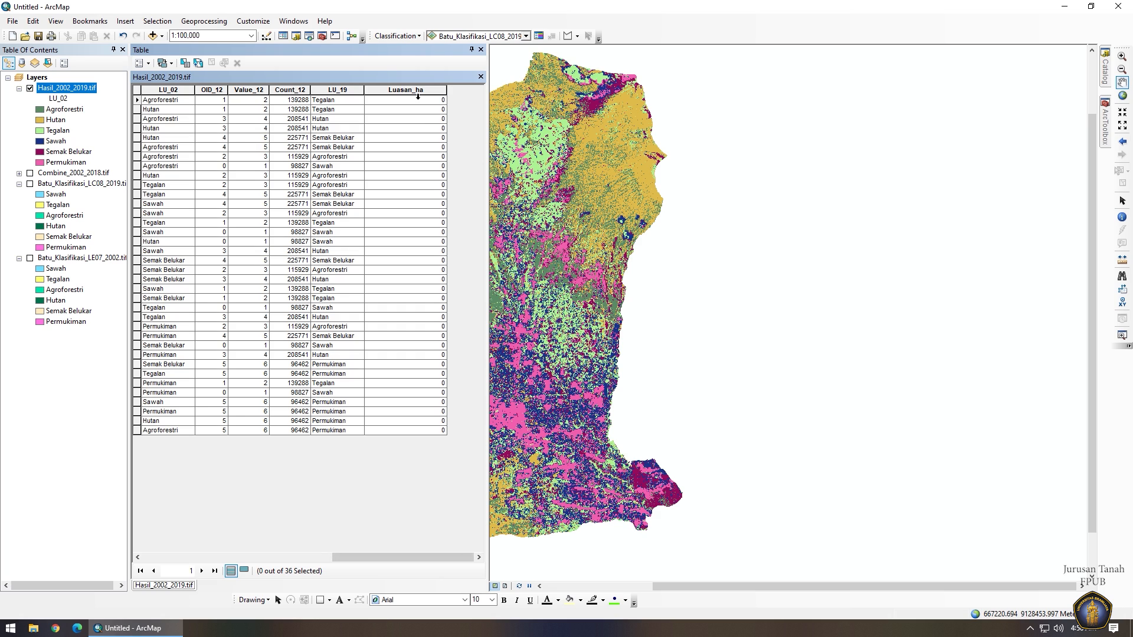
pyautogui.rightClick(419, 93)
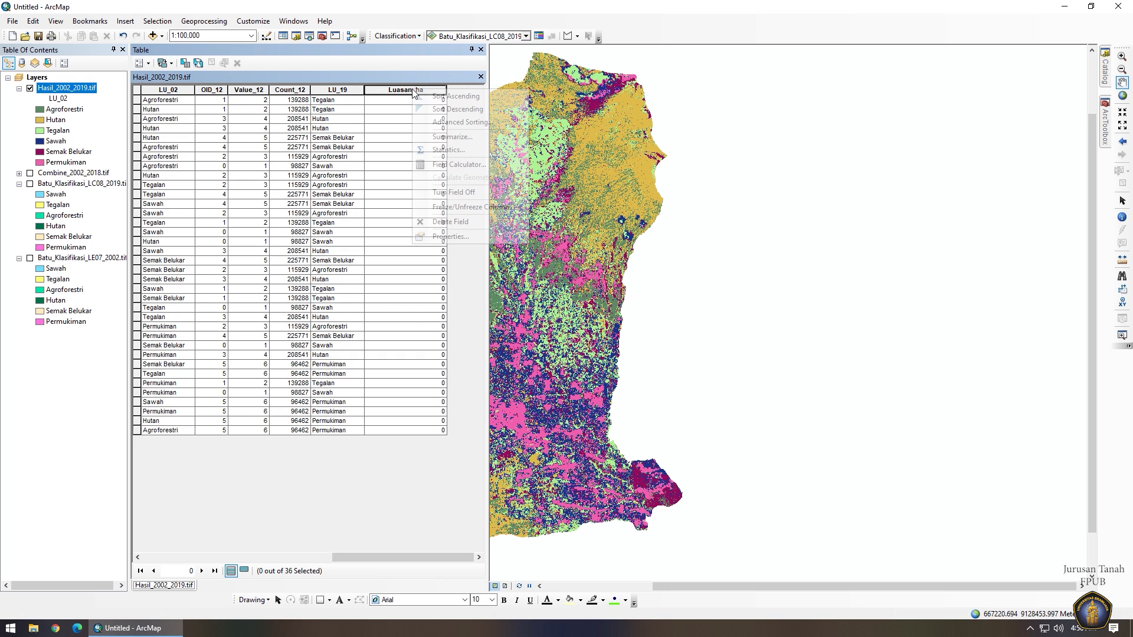
pyautogui.click(492, 166)
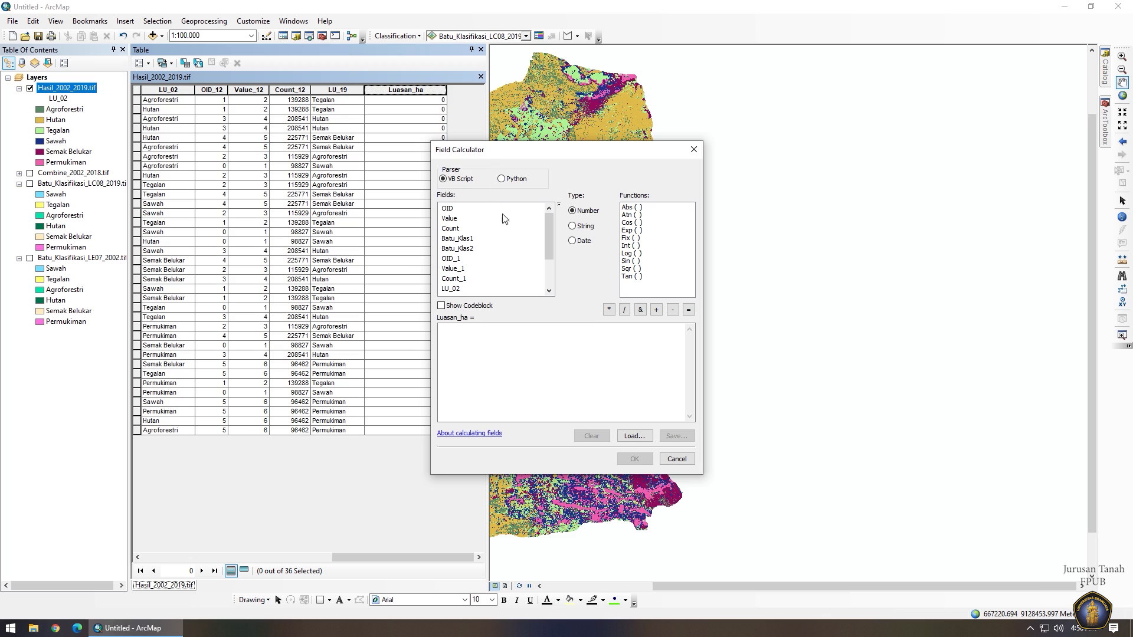
pyautogui.doubleClick(456, 229)
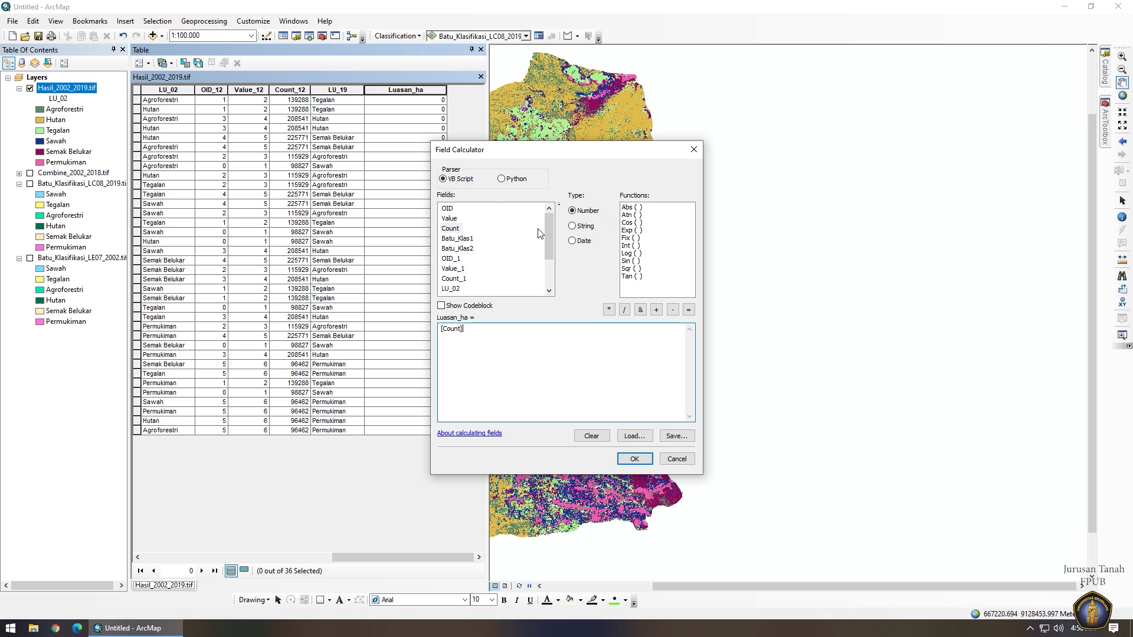
pyautogui.write('*225')
pyautogui.write('10000')
pyautogui.click(634, 459)
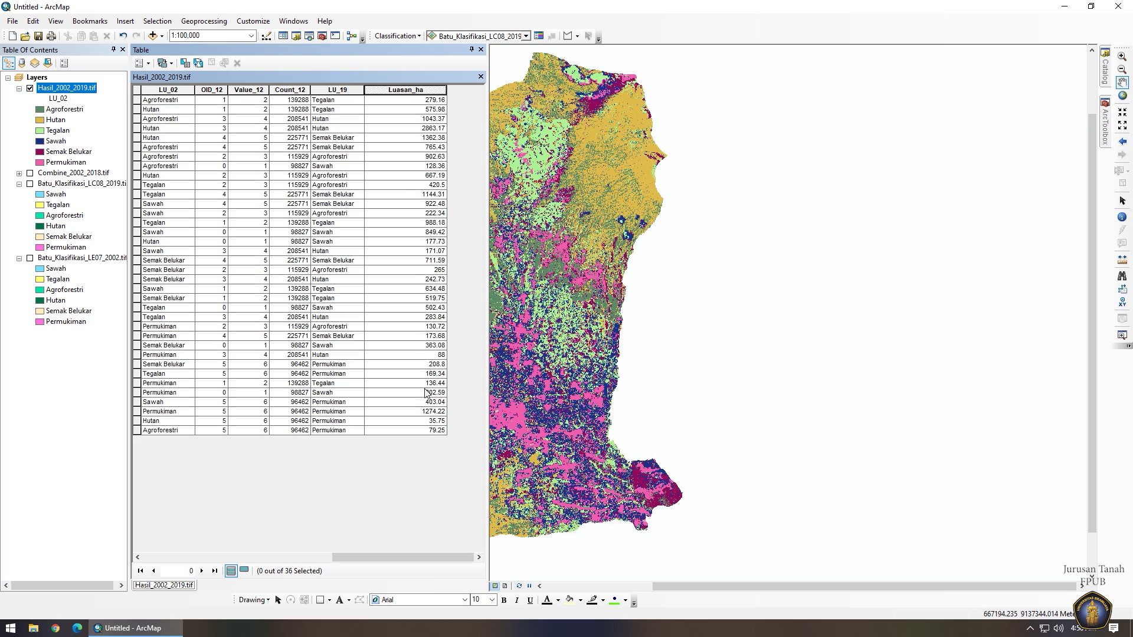
pyautogui.click(480, 49)
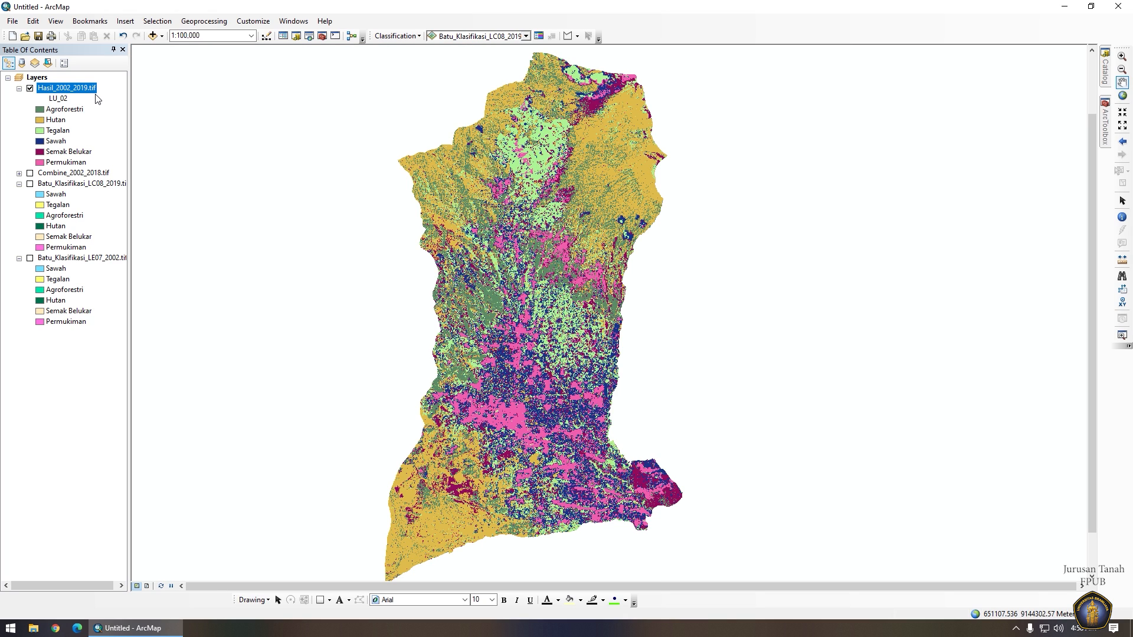
# Browse to S:\PERTANIAN BERLANJUT\Materi Ke-5\HASIL and select Hasil_2002_2019.tif.vat.dbf.
pyautogui.click(35, 630)
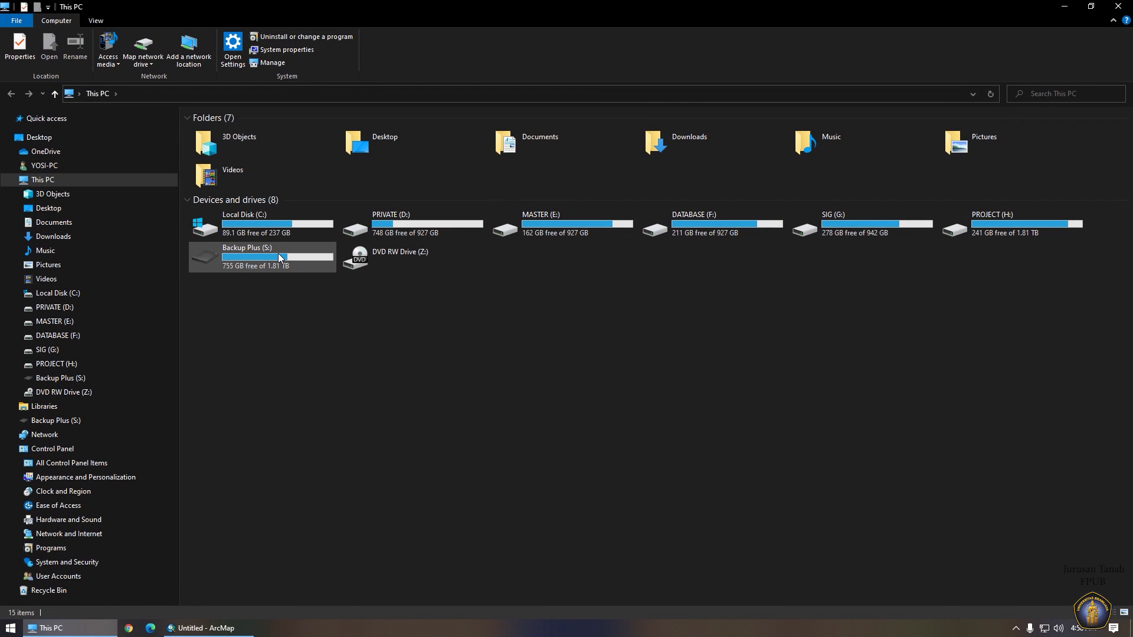
pyautogui.doubleClick(278, 256)
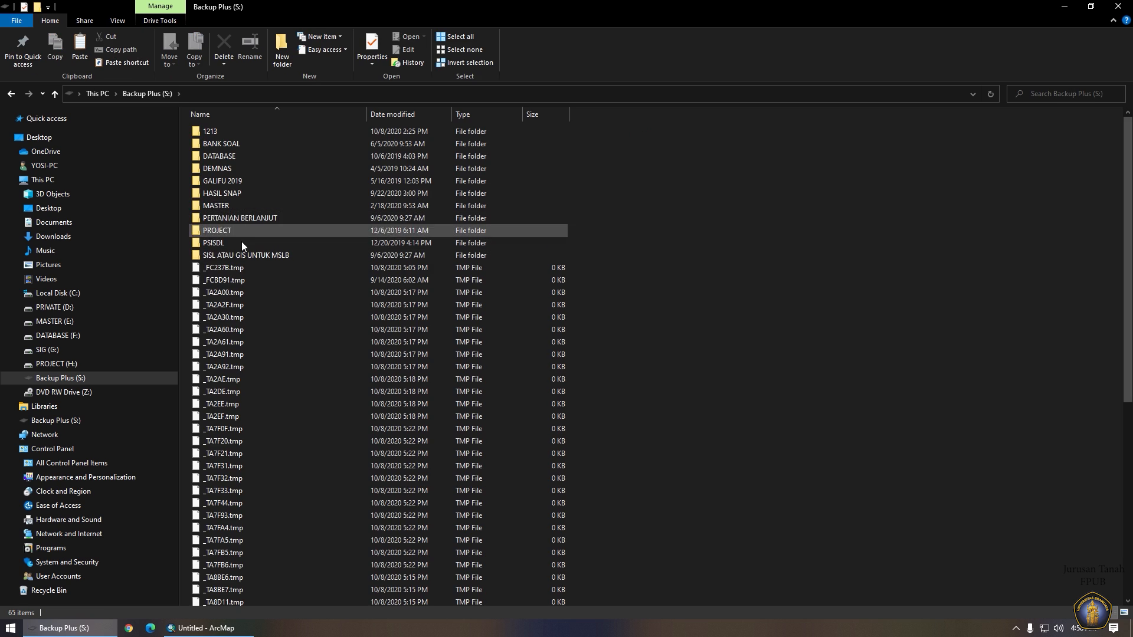
pyautogui.doubleClick(233, 219)
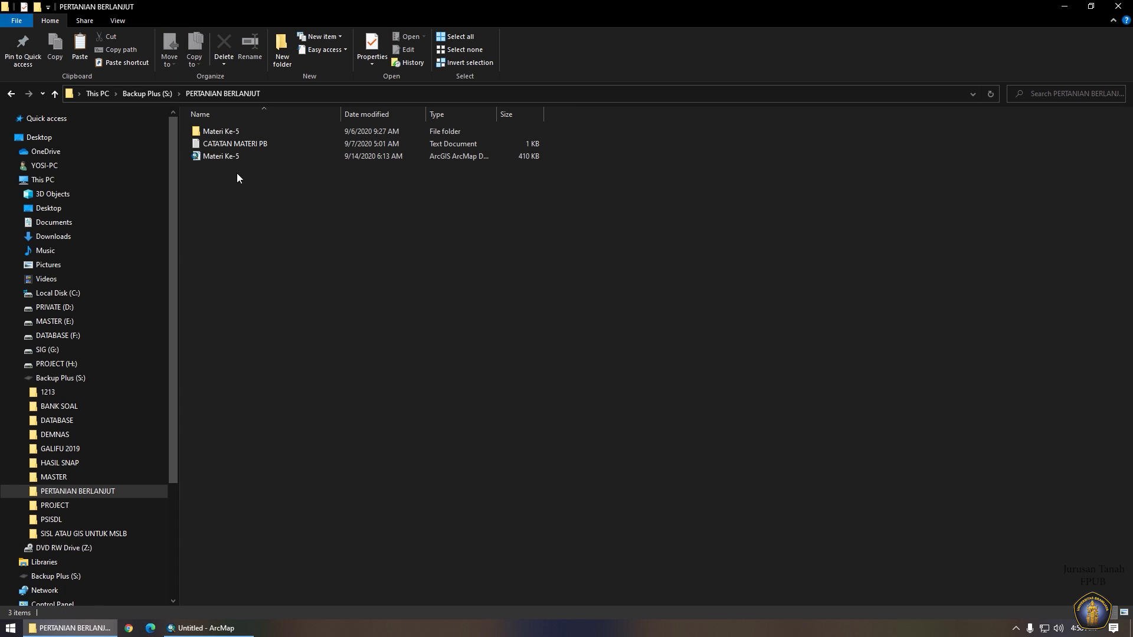
pyautogui.doubleClick(225, 134)
pyautogui.doubleClick(226, 133)
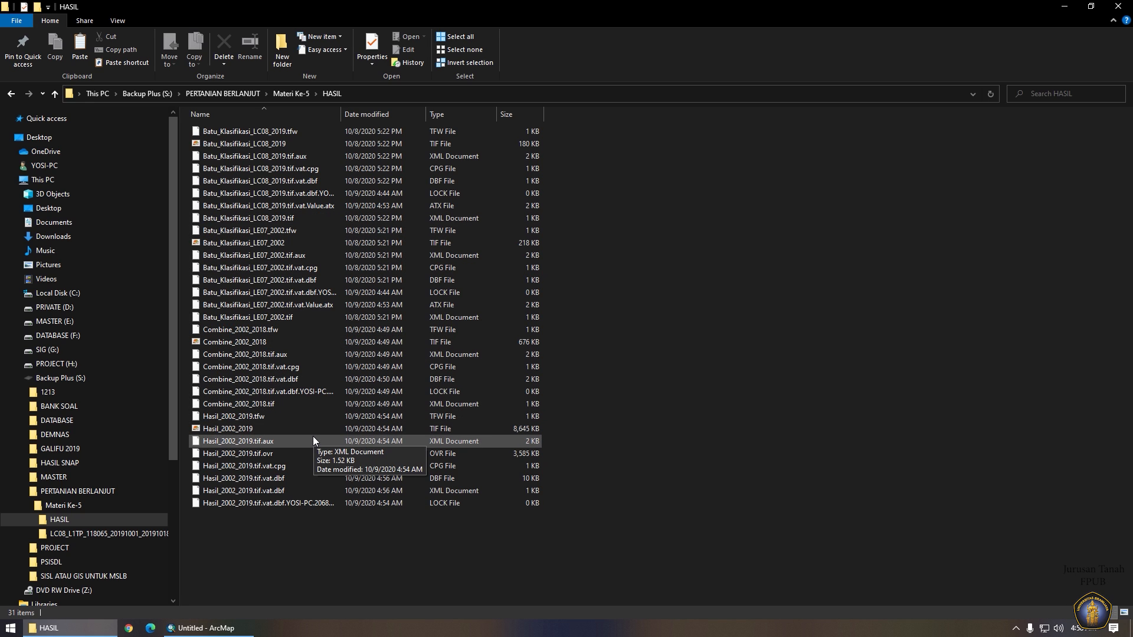
pyautogui.click(293, 479)
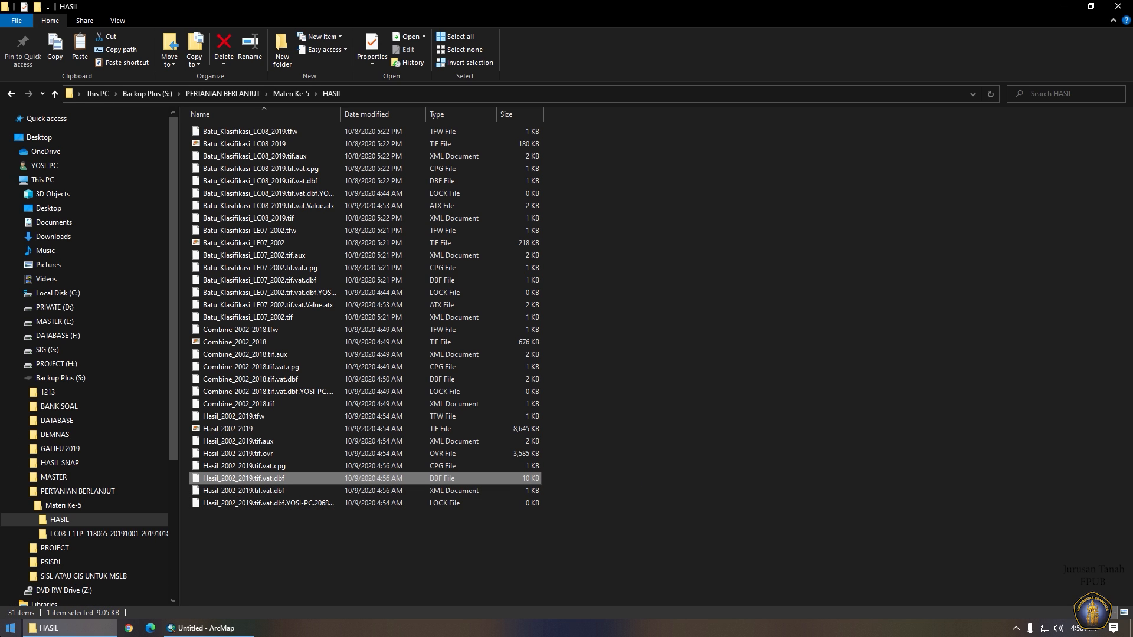
# Launch Excel and open the DBF table in it by dragging the file over.
pyautogui.click(11, 628)
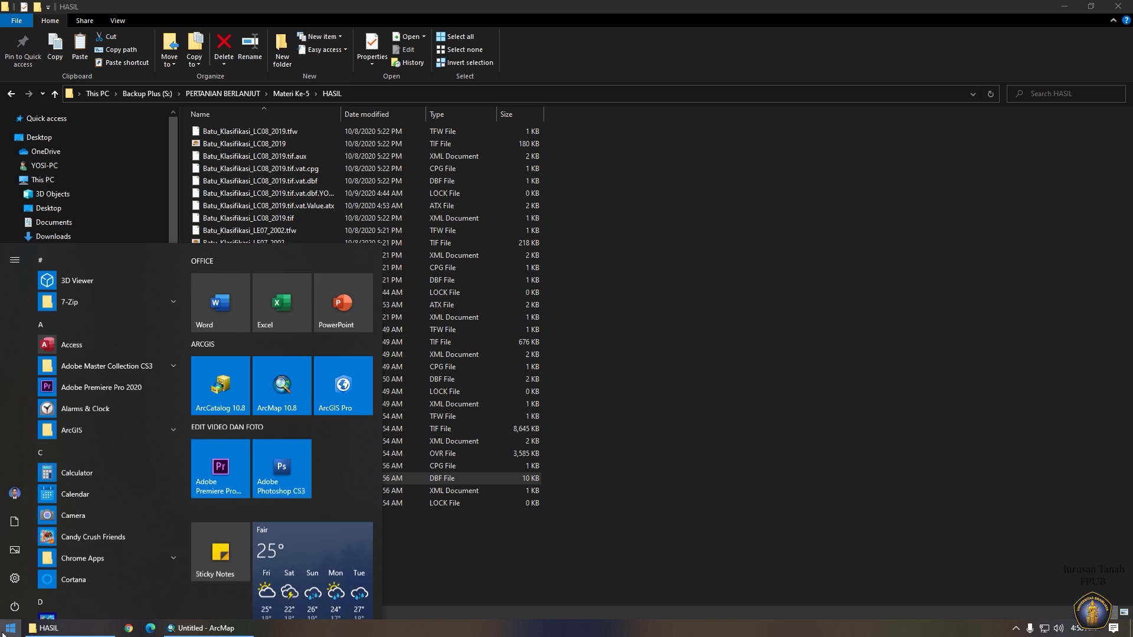
pyautogui.click(286, 299)
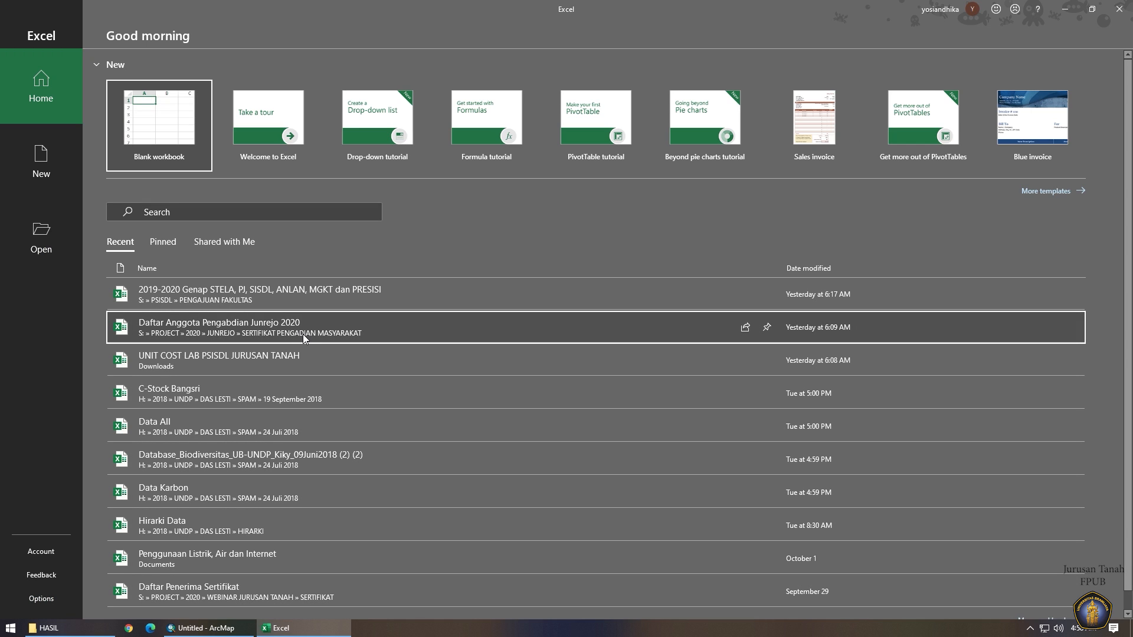
pyautogui.click(49, 628)
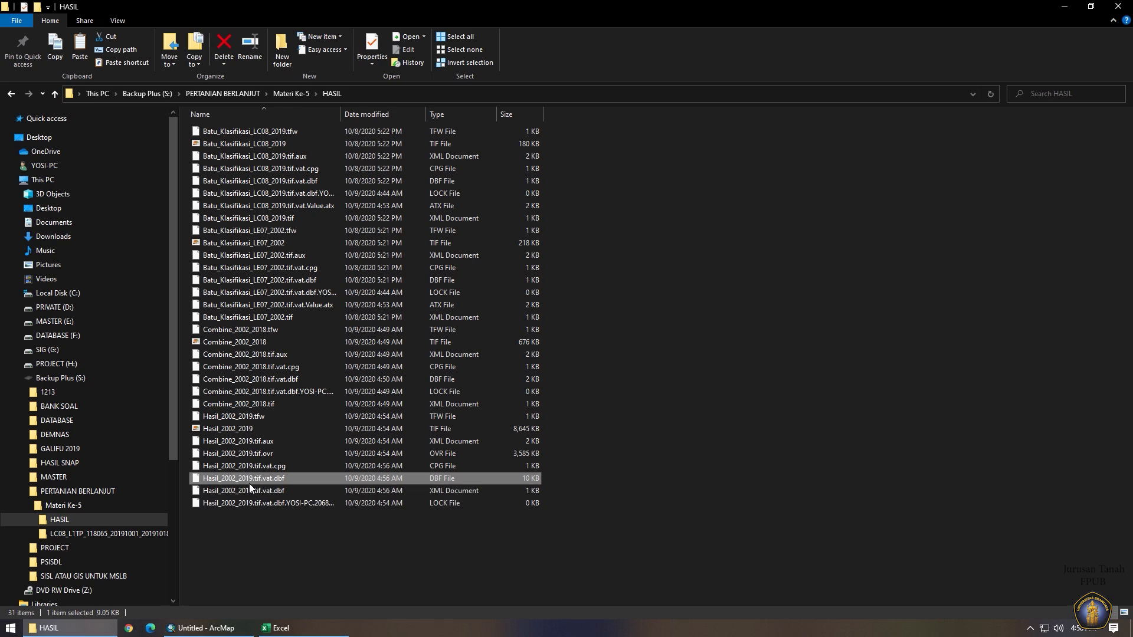
pyautogui.moveTo(265, 479); pyautogui.dragTo(177, 143)
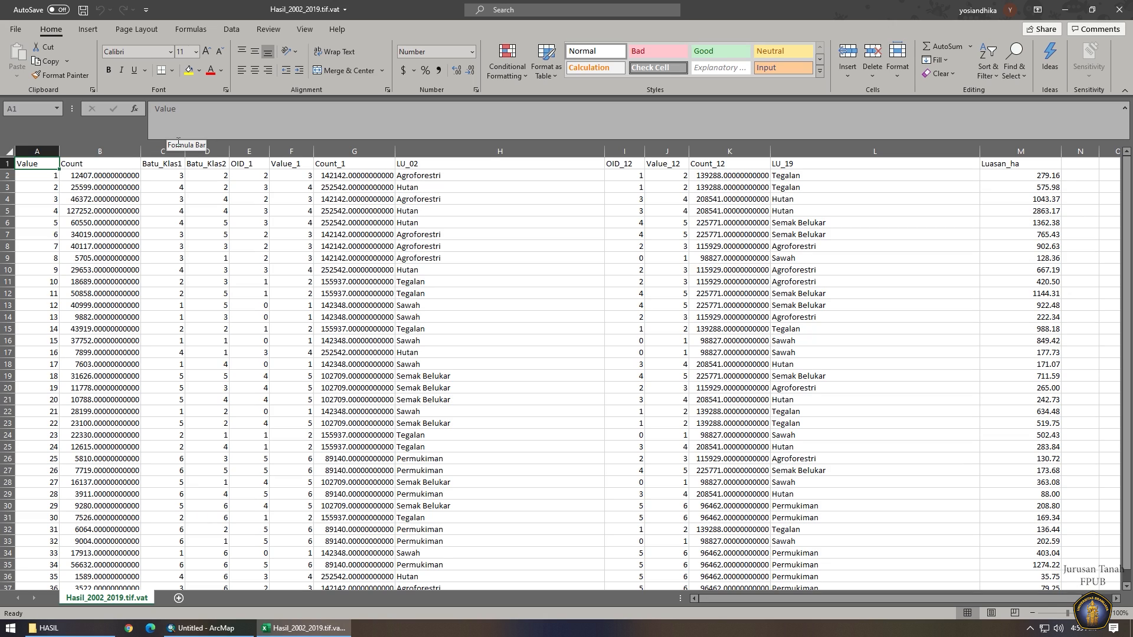
# Copy the Hasil_2002_2019.tif.vat sheet into a new workbook using Move or Copy with Create a copy.
pyautogui.rightClick(112, 600)
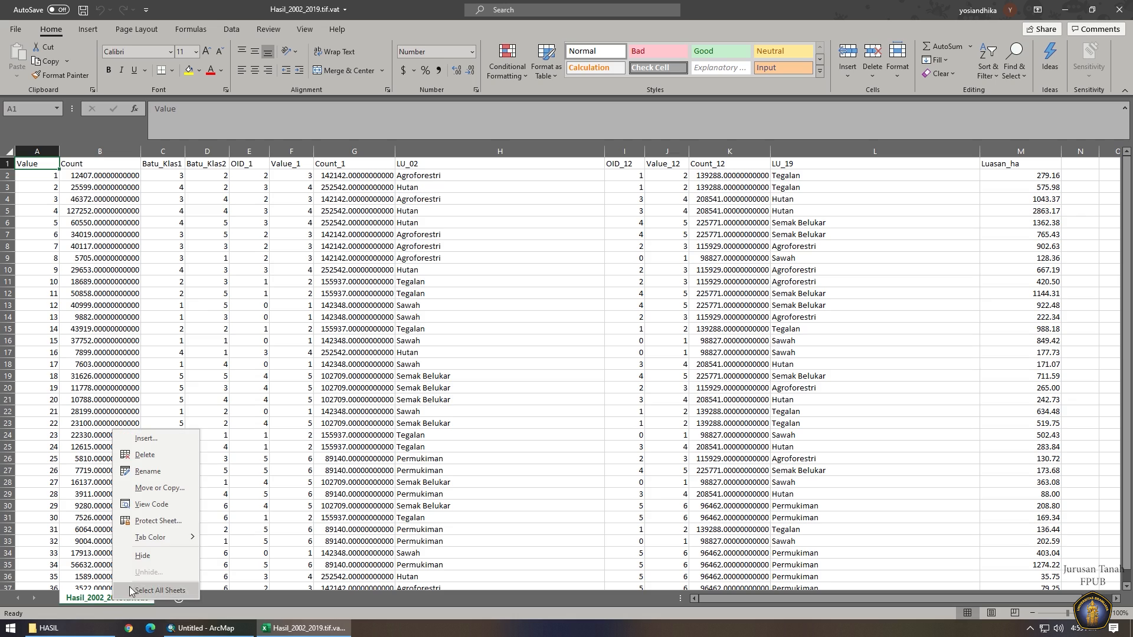
pyautogui.click(157, 488)
pyautogui.click(228, 445)
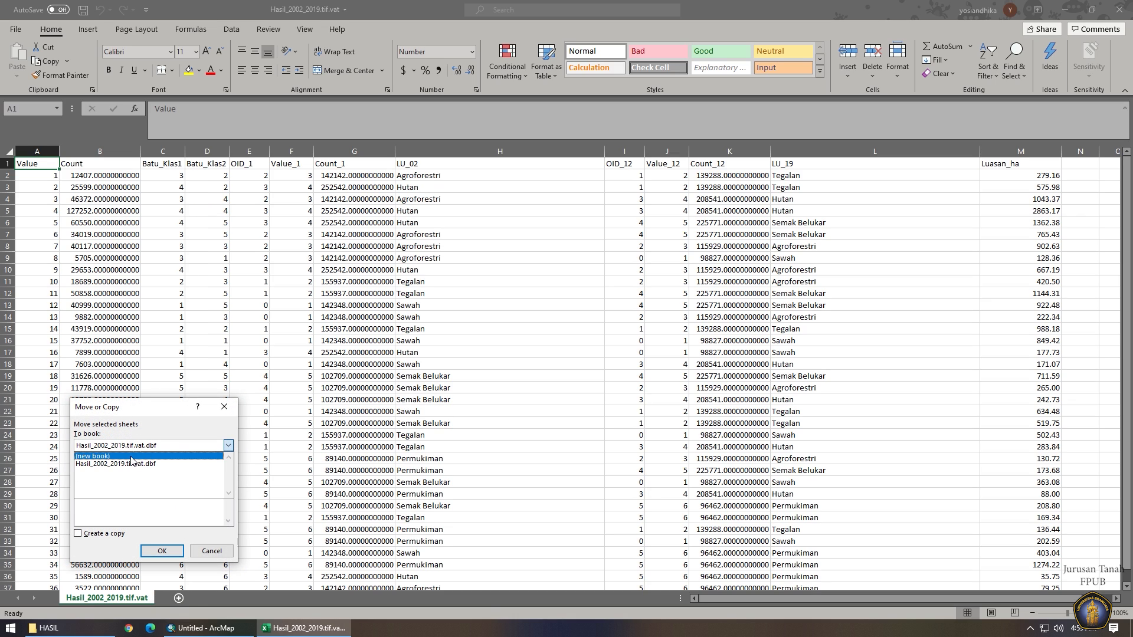
pyautogui.click(100, 457)
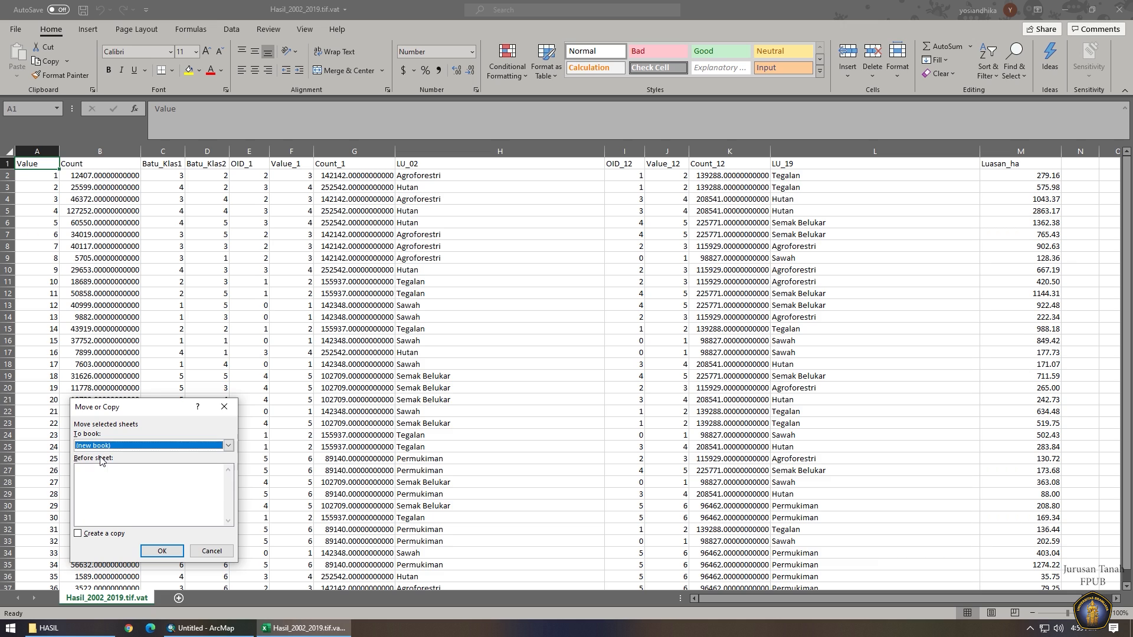
pyautogui.click(97, 536)
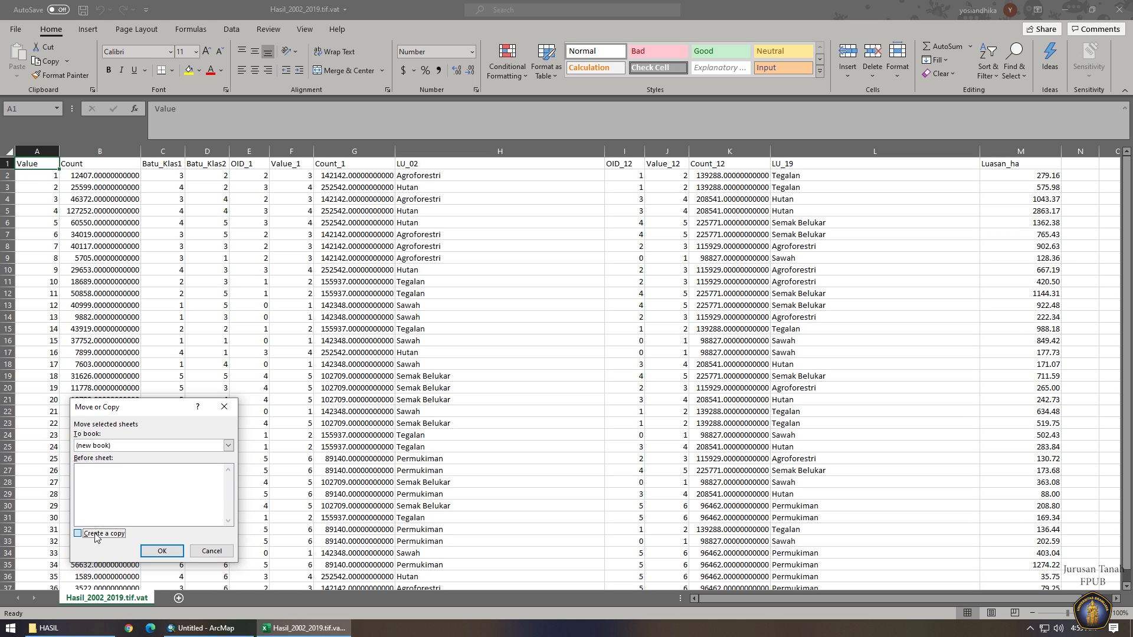
pyautogui.click(158, 551)
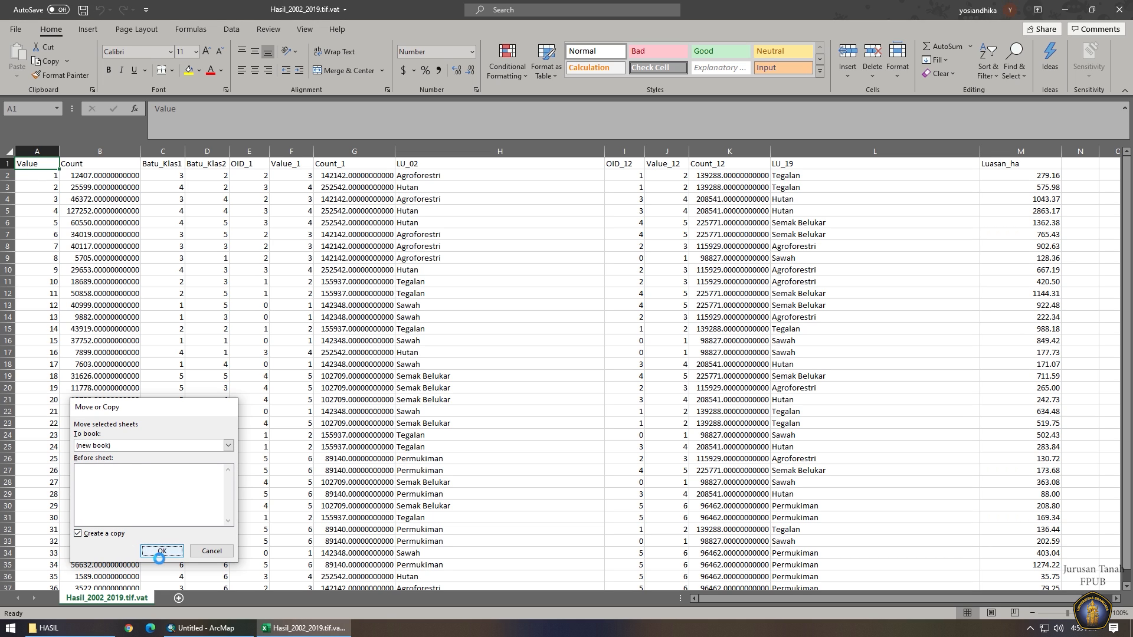
# Close the original Hasil workbook and create a PivotTable of the full data on a new worksheet.
pyautogui.rightClick(278, 630)
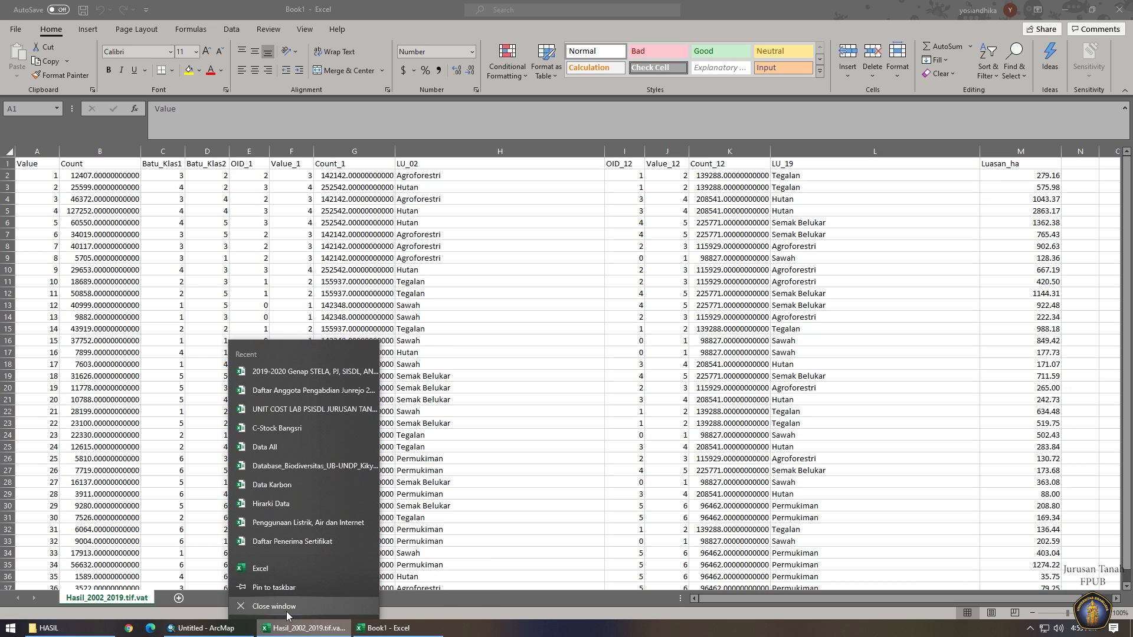
pyautogui.click(333, 616)
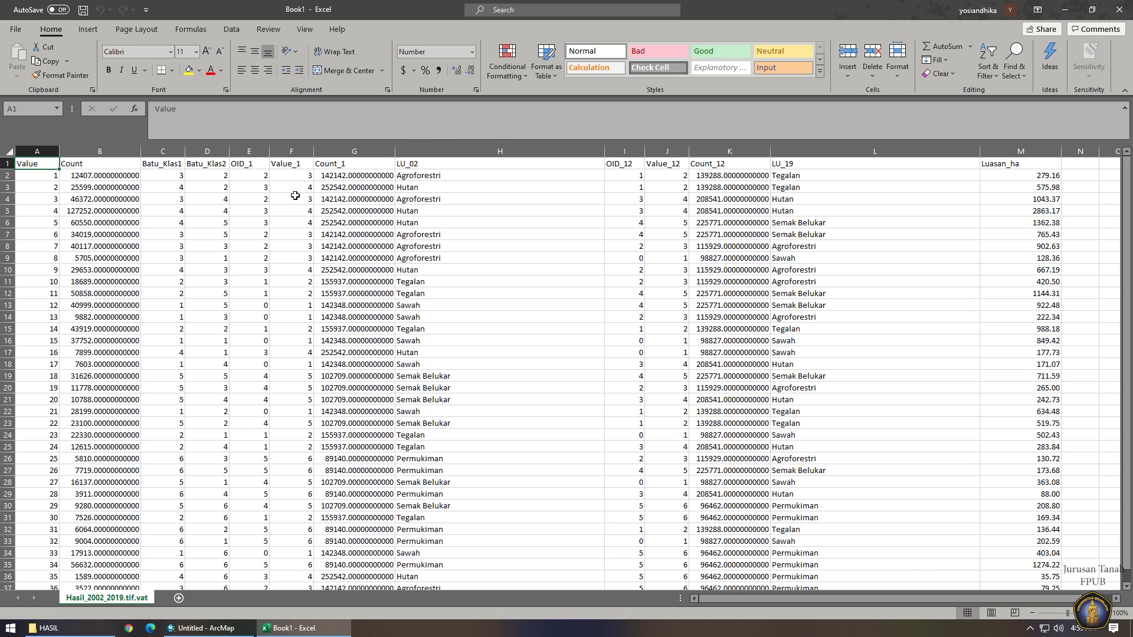
pyautogui.click(290, 249)
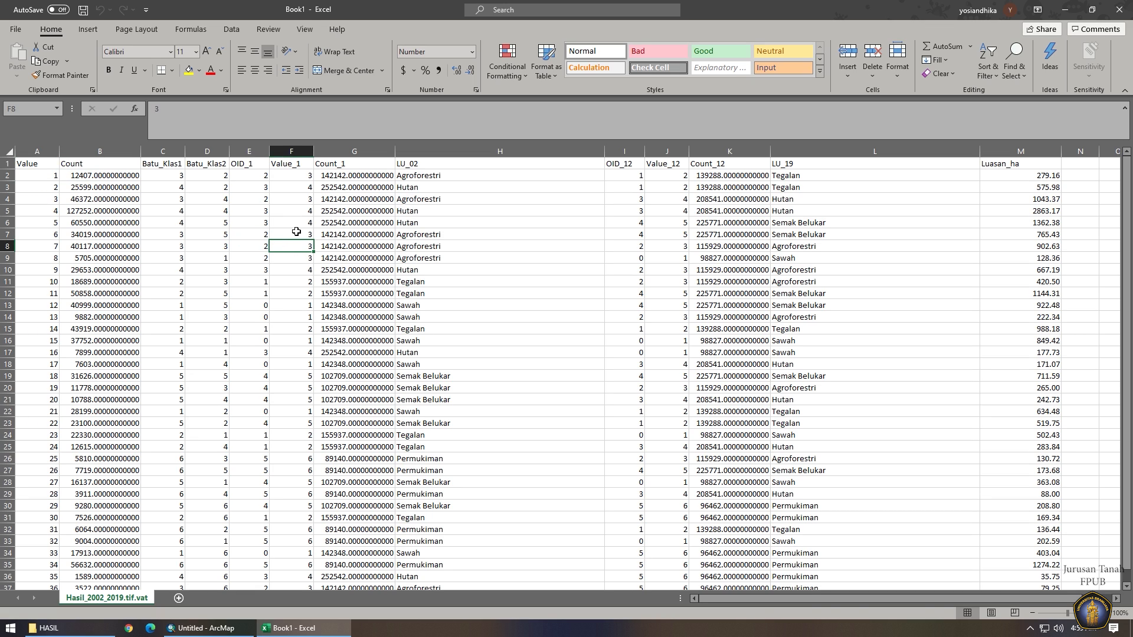
pyautogui.hotkey('ctrl', 'a')
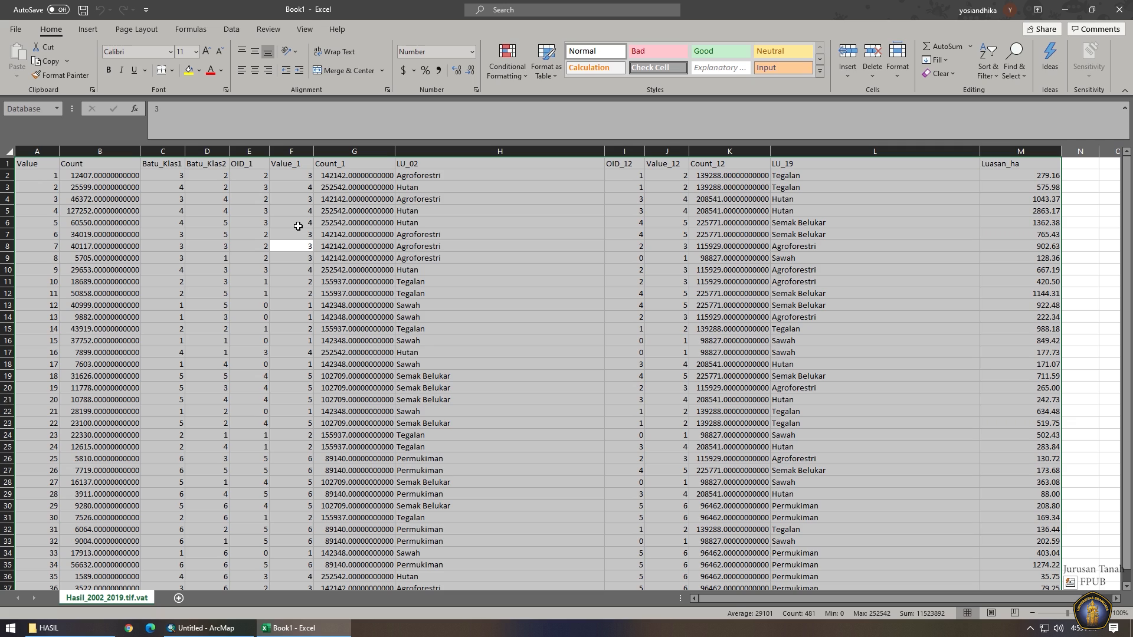
pyautogui.click(87, 30)
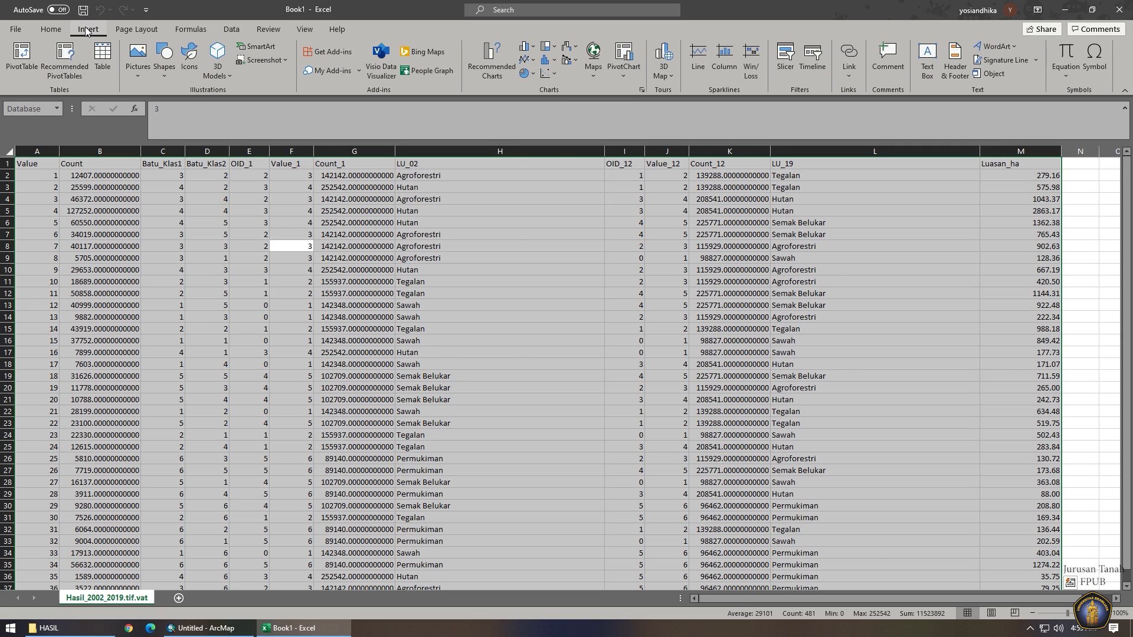
pyautogui.click(24, 59)
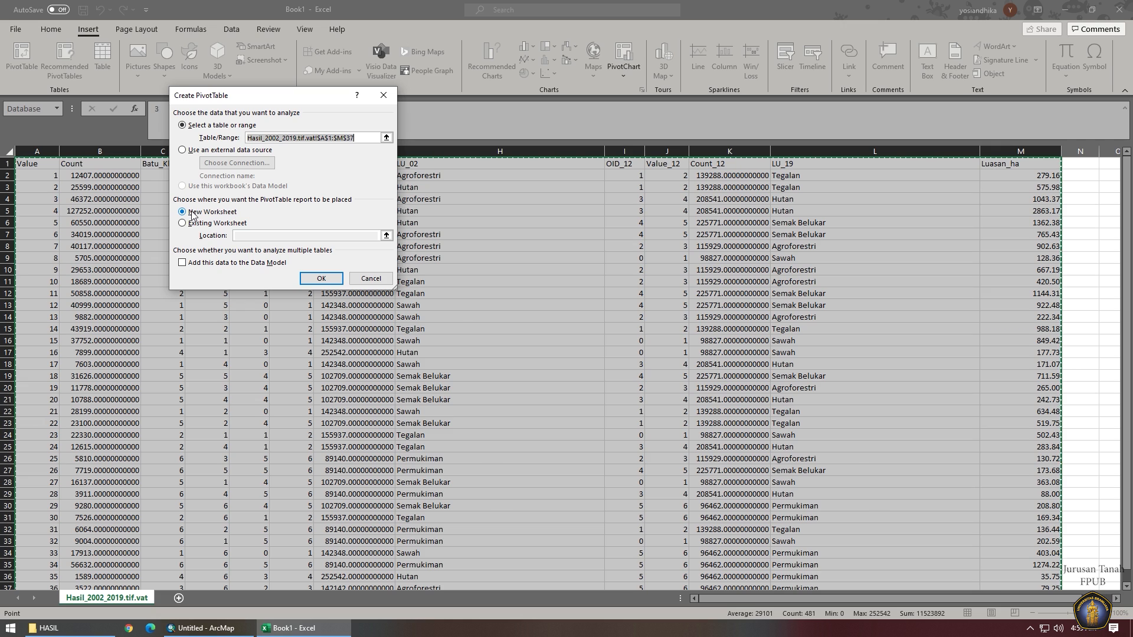
pyautogui.click(309, 278)
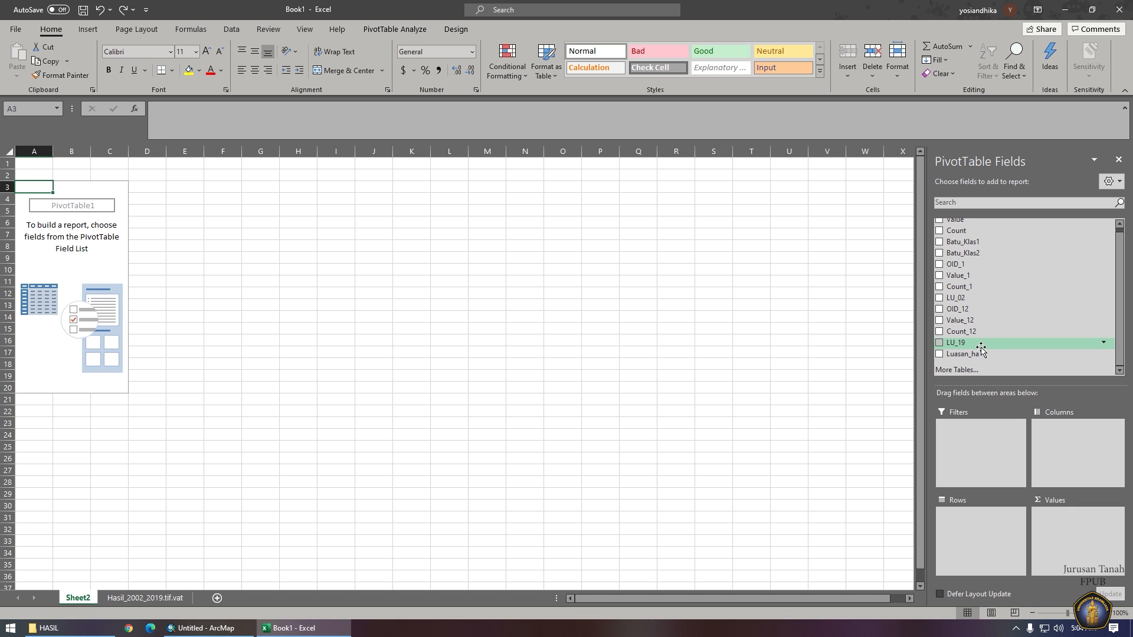
# Sum Luasan_ha by LU_19 rows and LU_02 columns, then select the areas without grand totals.
pyautogui.moveTo(979, 348); pyautogui.dragTo(1002, 527)
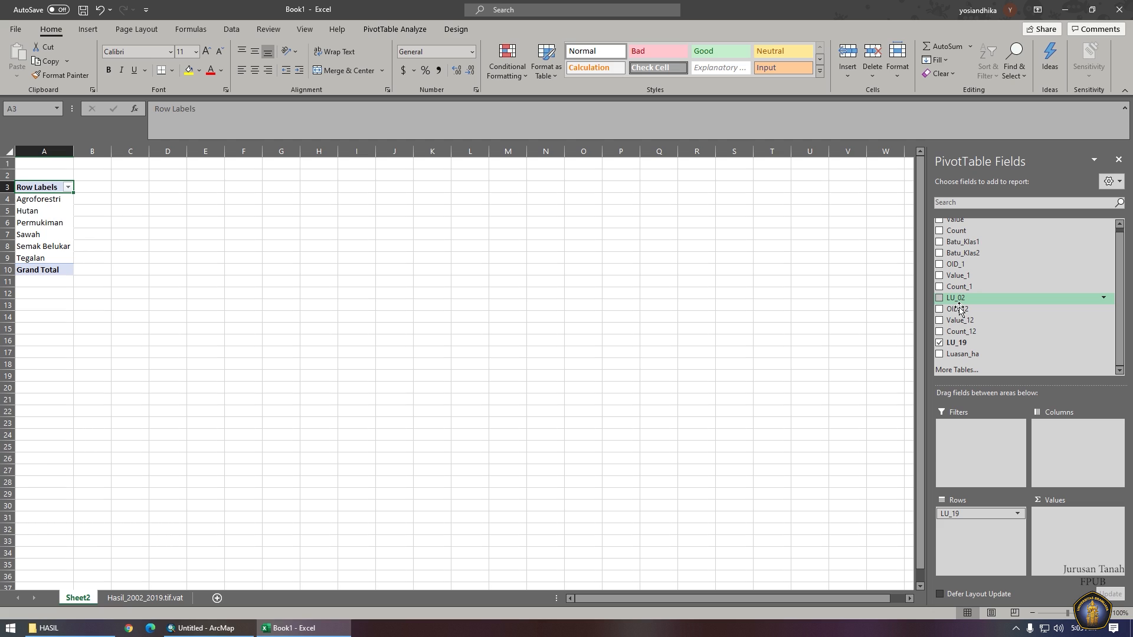
pyautogui.moveTo(959, 305); pyautogui.dragTo(1069, 452)
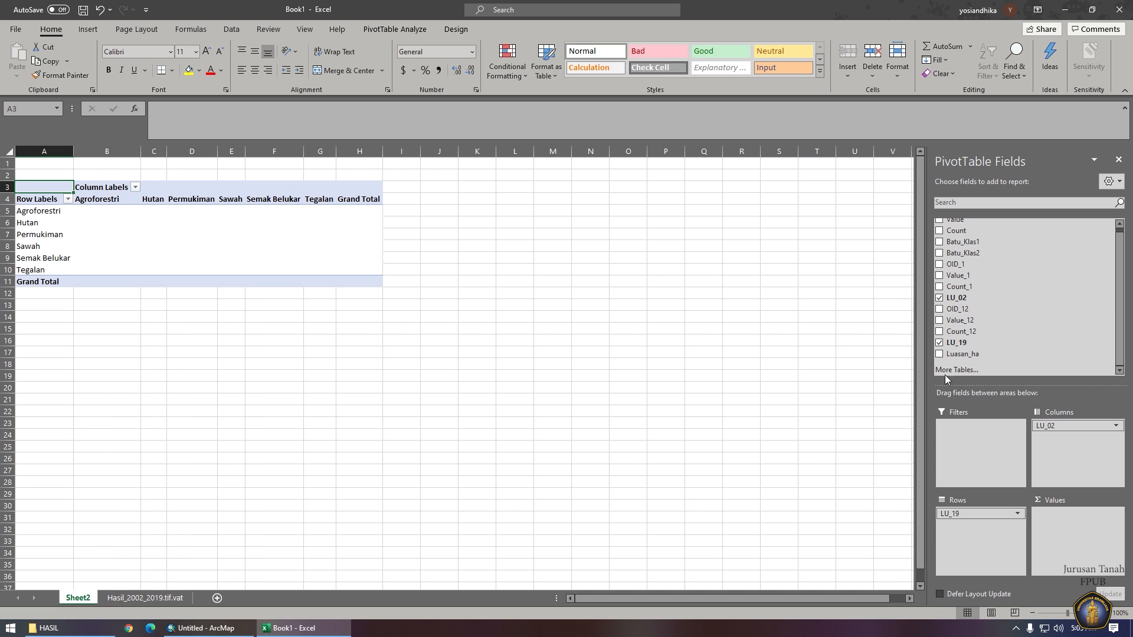
pyautogui.moveTo(960, 361); pyautogui.dragTo(1102, 524)
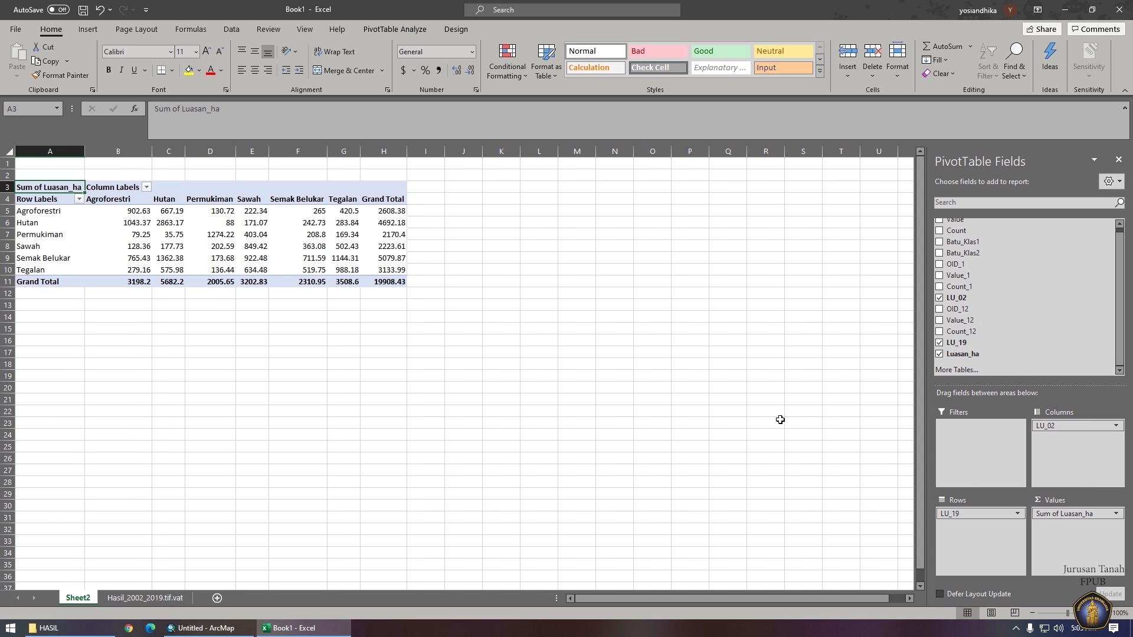
pyautogui.moveTo(39, 203); pyautogui.dragTo(380, 287)
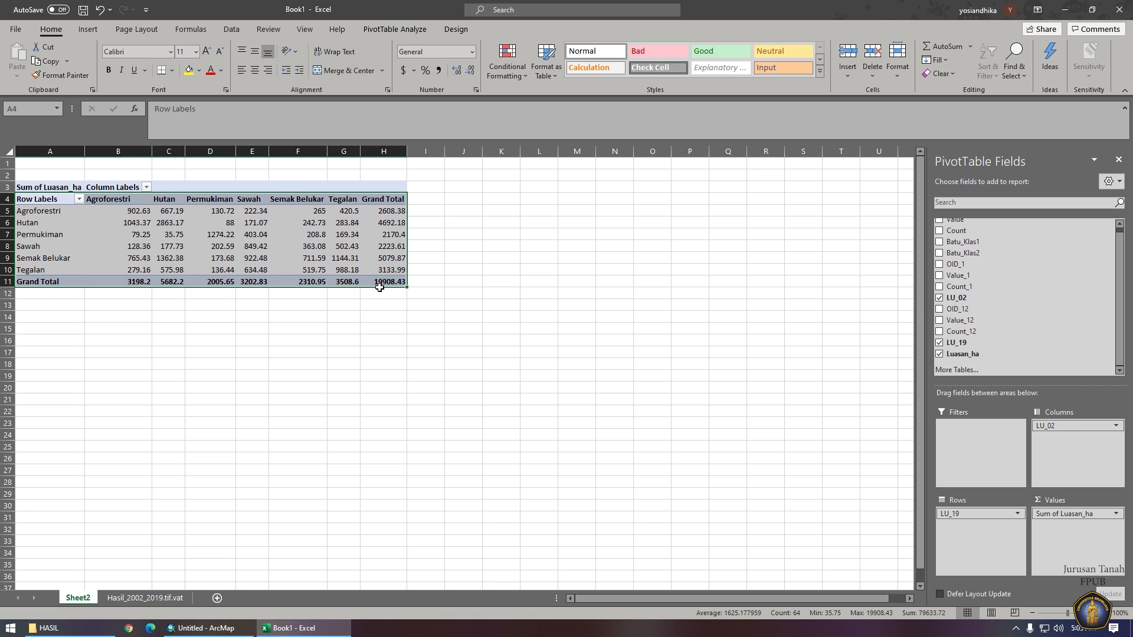
pyautogui.moveTo(47, 204); pyautogui.dragTo(347, 275)
# Copy the area cross-table and paste it into A18 below the pivot.
pyautogui.hotkey('ctrl', 'c')
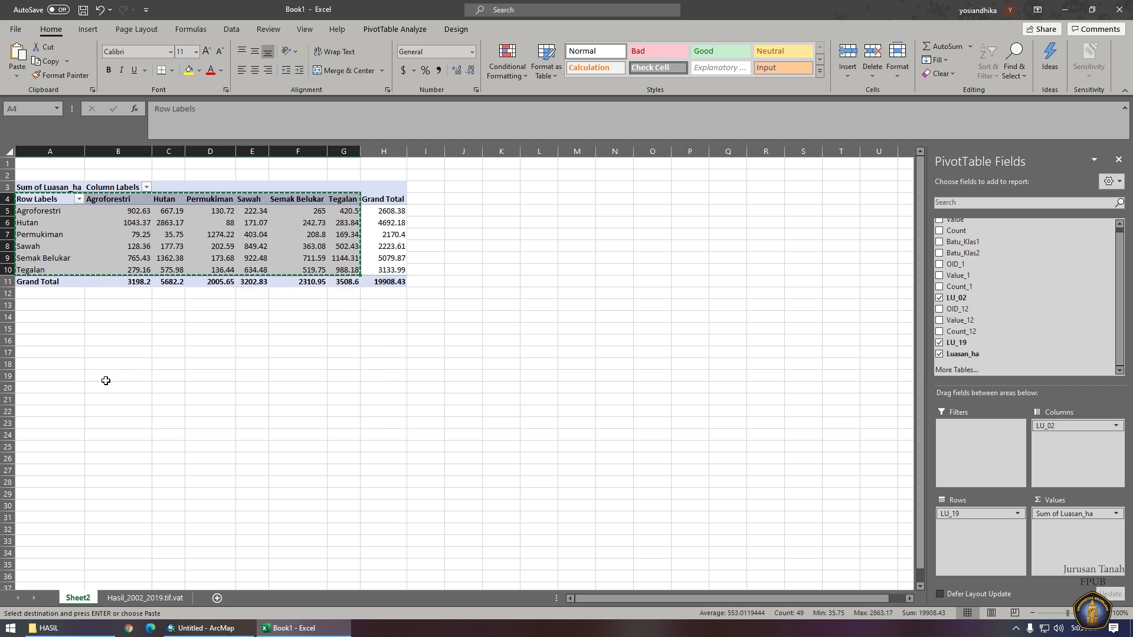
pyautogui.click(53, 364)
pyautogui.hotkey('ctrl', 'v')
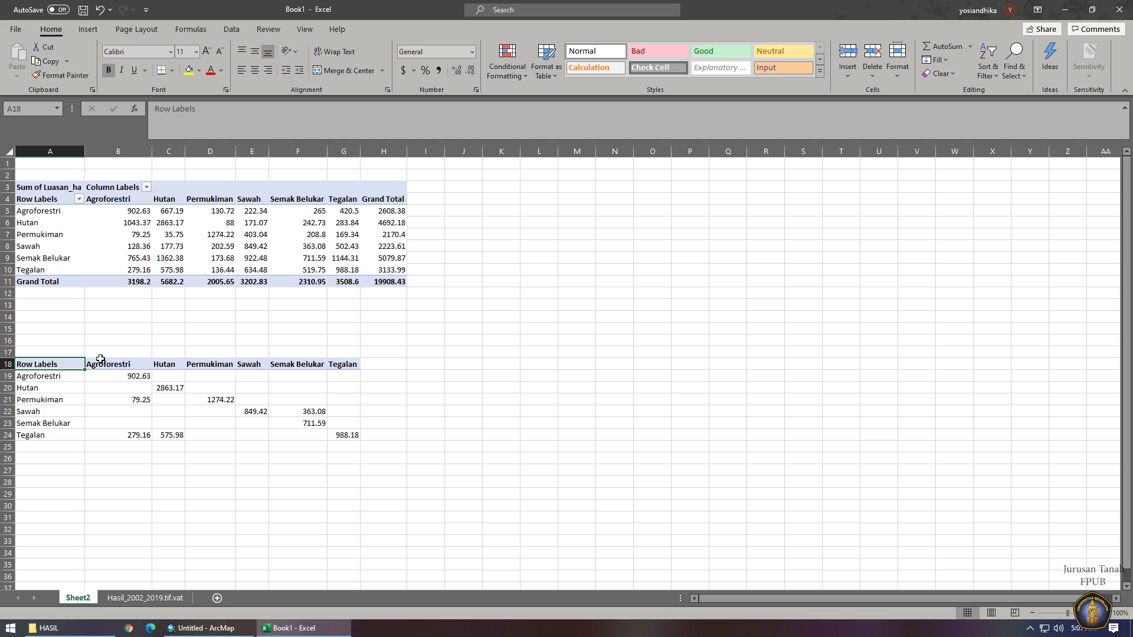
# Try inserting cells shifted right, undo it, and reselect A18:A24 for insertion.
pyautogui.moveTo(52, 366); pyautogui.dragTo(339, 437)
pyautogui.rightClick(43, 366)
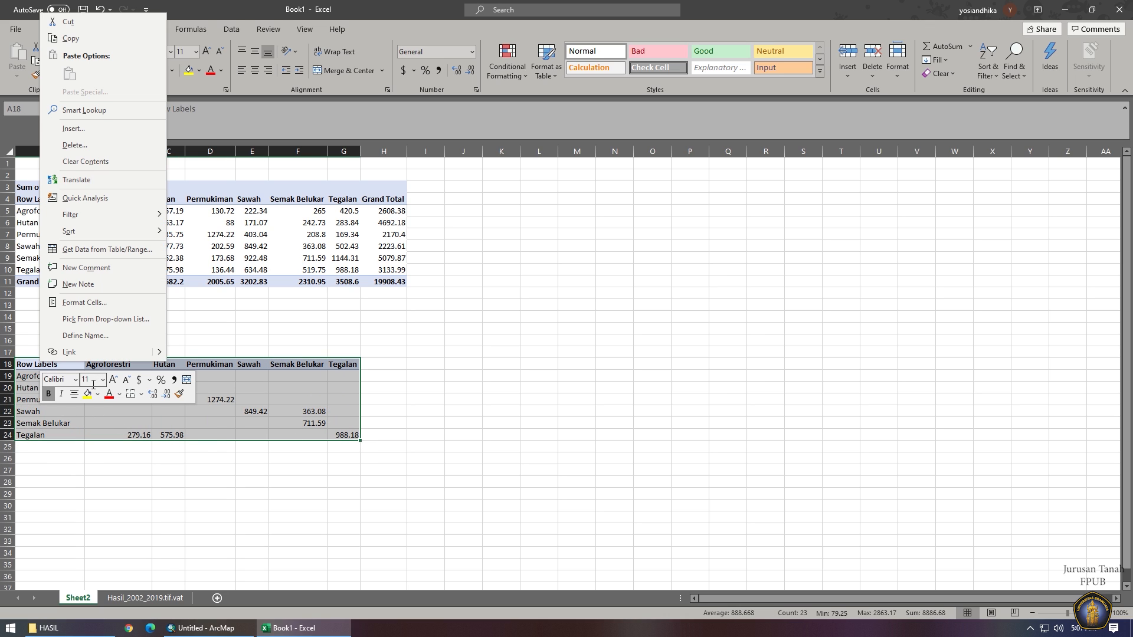
pyautogui.click(80, 134)
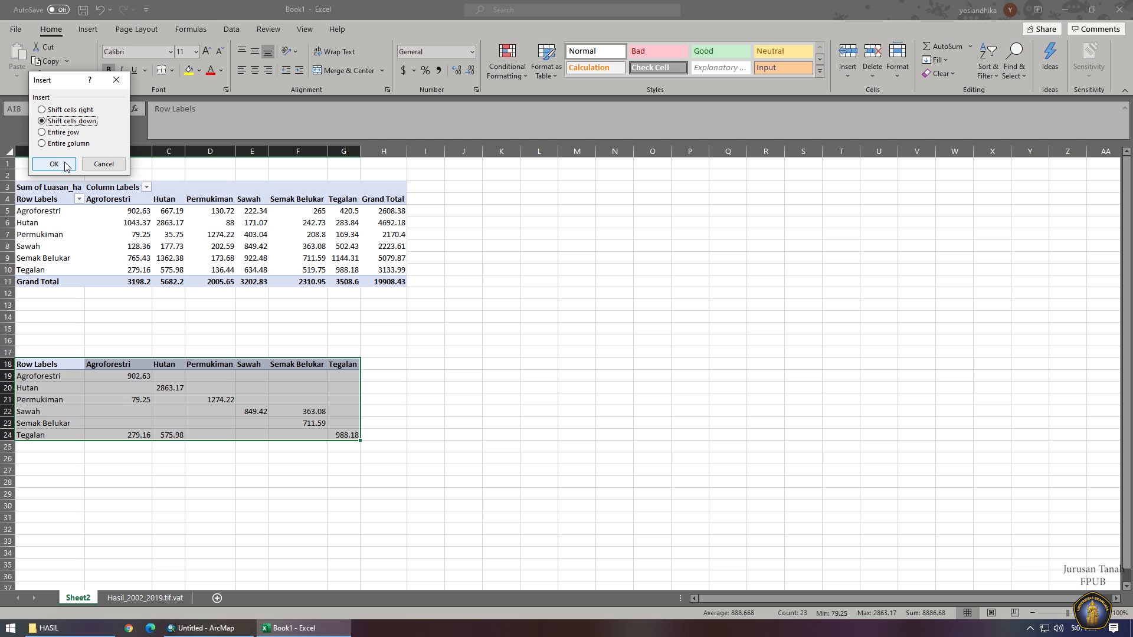
pyautogui.click(58, 110)
pyautogui.click(52, 164)
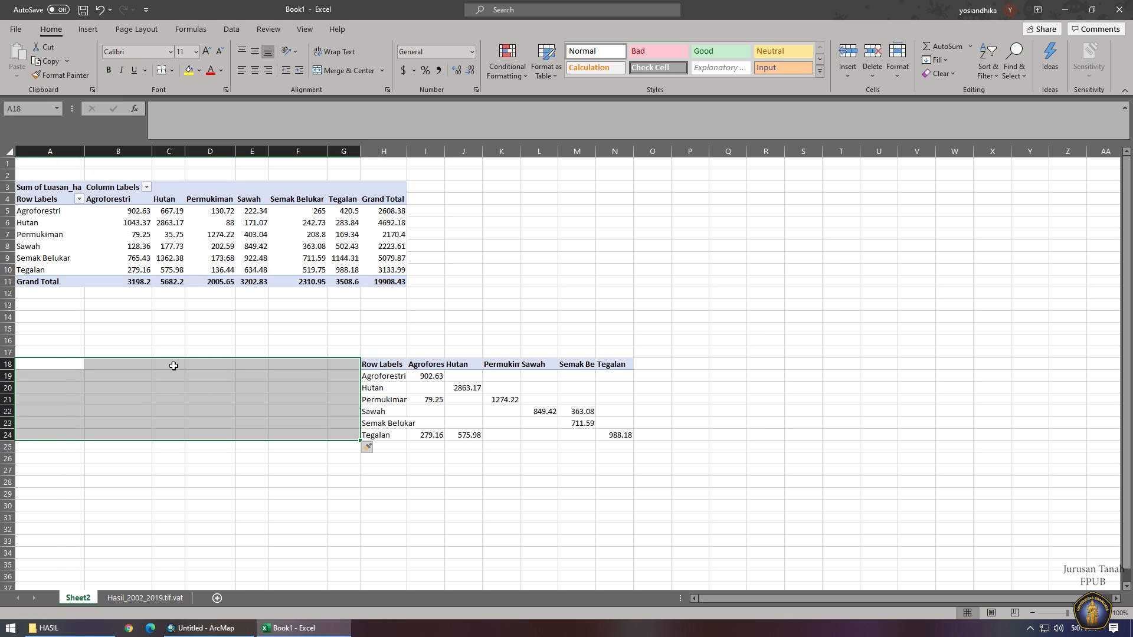
pyautogui.hotkey('ctrl', 'z')
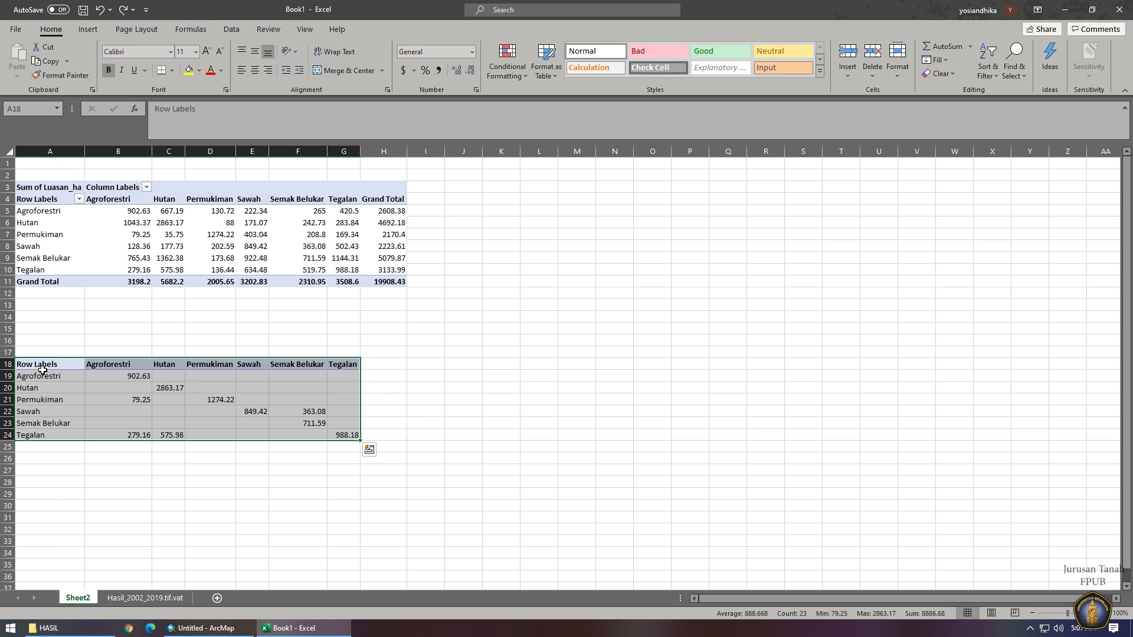
pyautogui.moveTo(42, 366); pyautogui.dragTo(43, 435)
pyautogui.rightClick(41, 436)
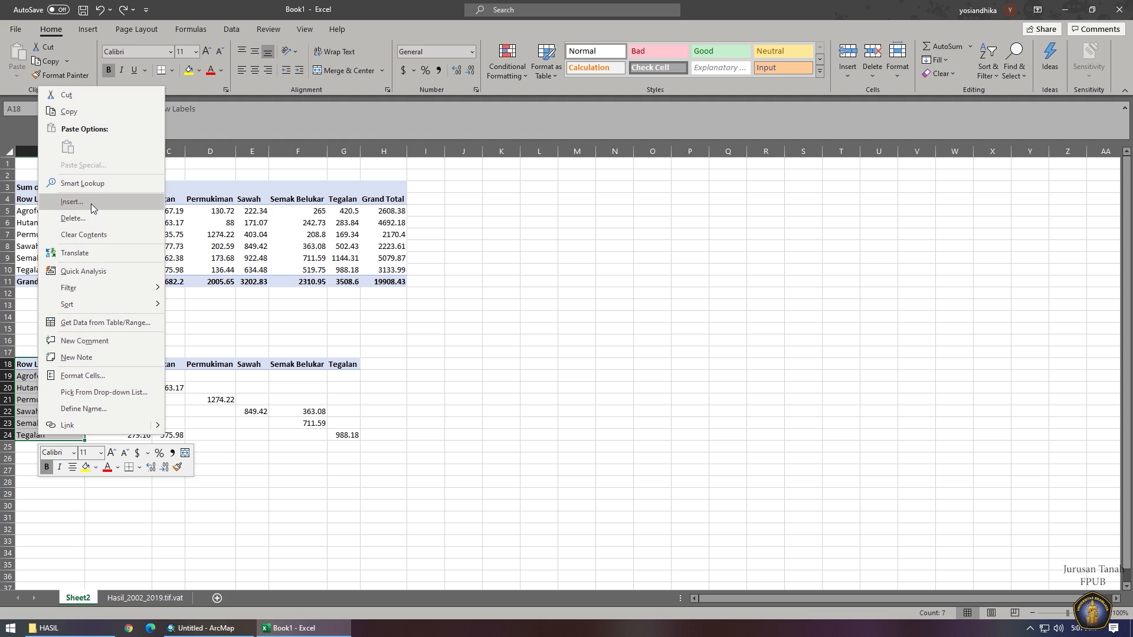
# Shift the pasted table into column B and label its row header LANDUSE 2019.
pyautogui.click(71, 201)
pyautogui.click(67, 235)
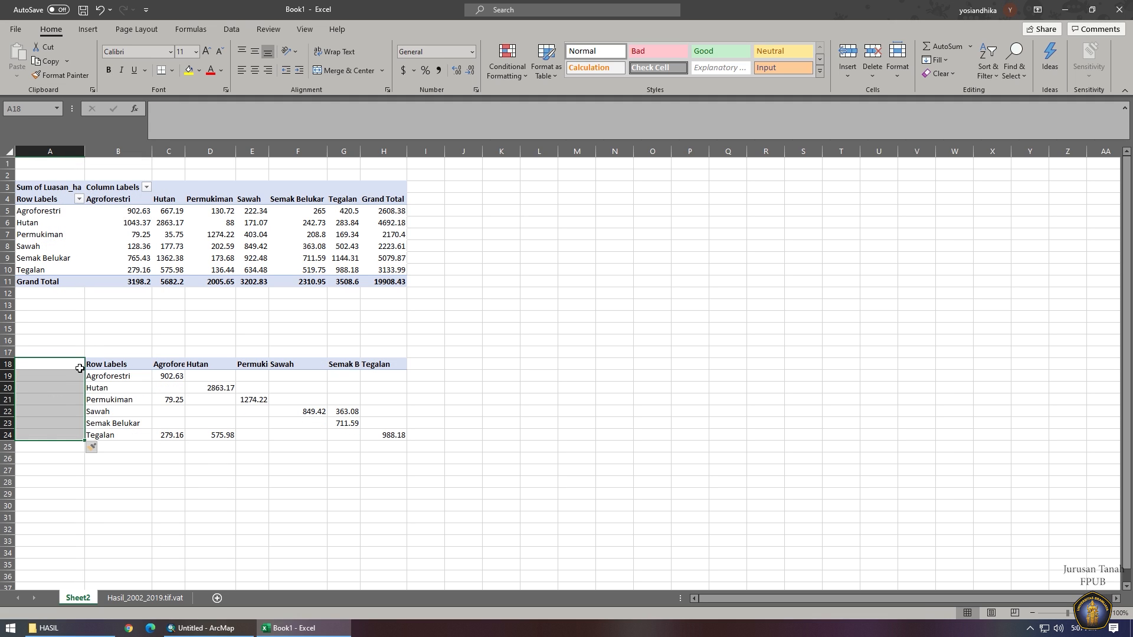
pyautogui.moveTo(55, 377); pyautogui.dragTo(65, 441)
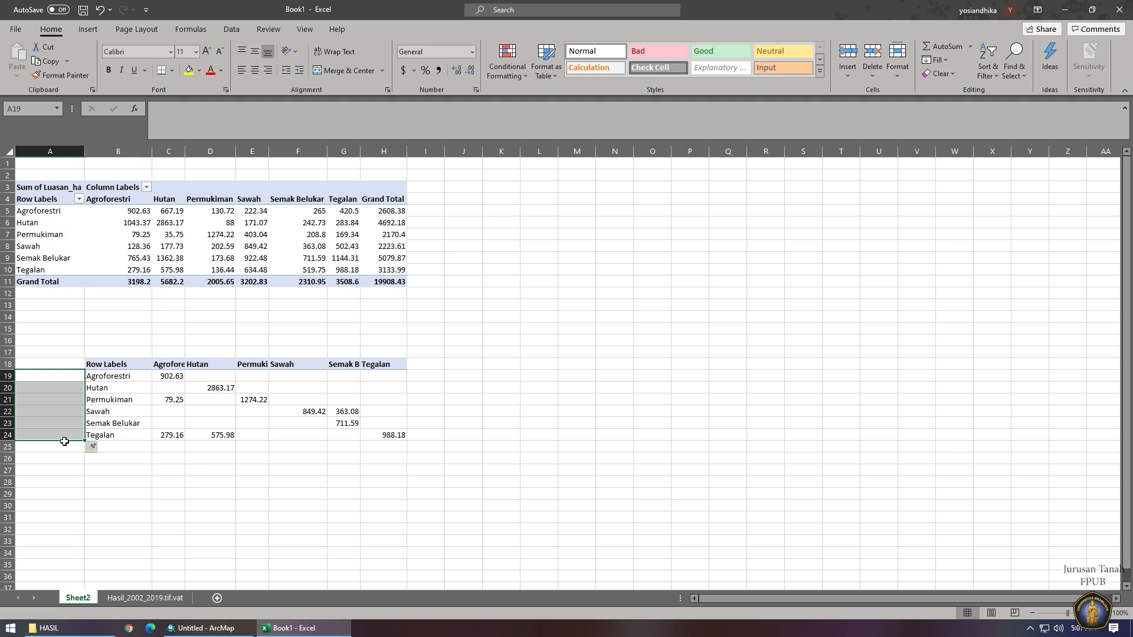
pyautogui.press('Right')
pyautogui.press('Up')
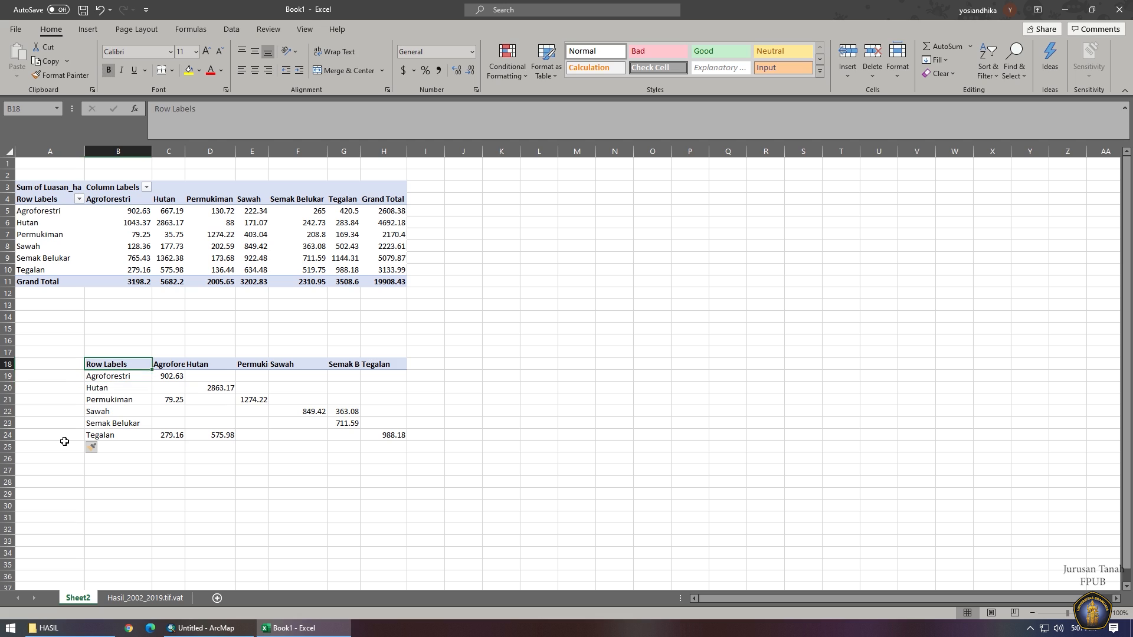
pyautogui.write('LAN')
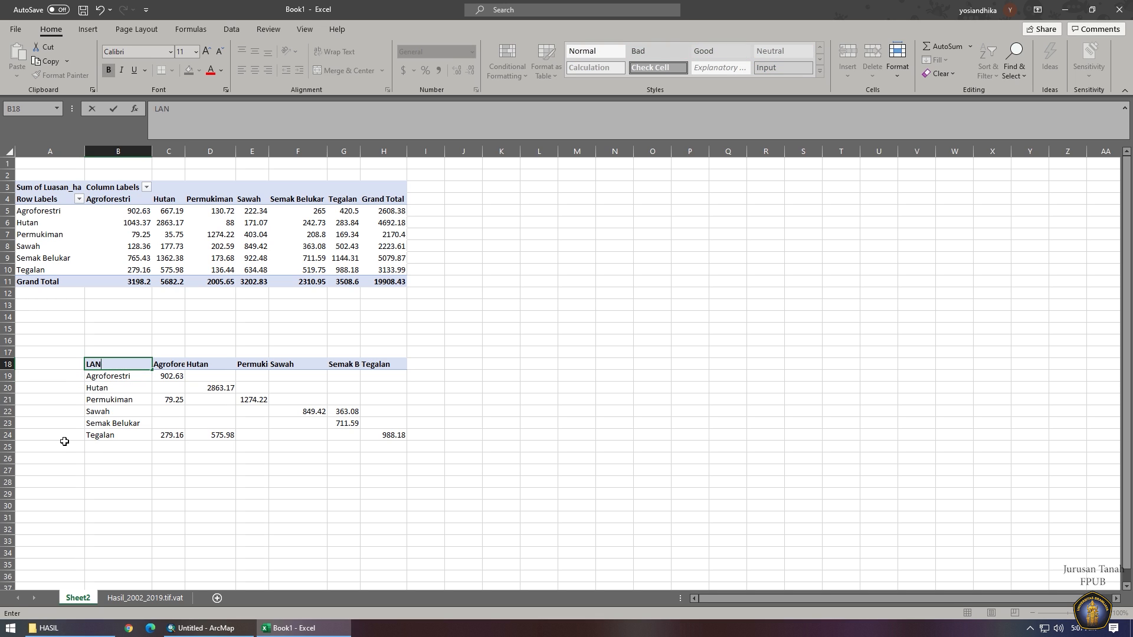
pyautogui.write('DUI')
pyautogui.click(176, 356)
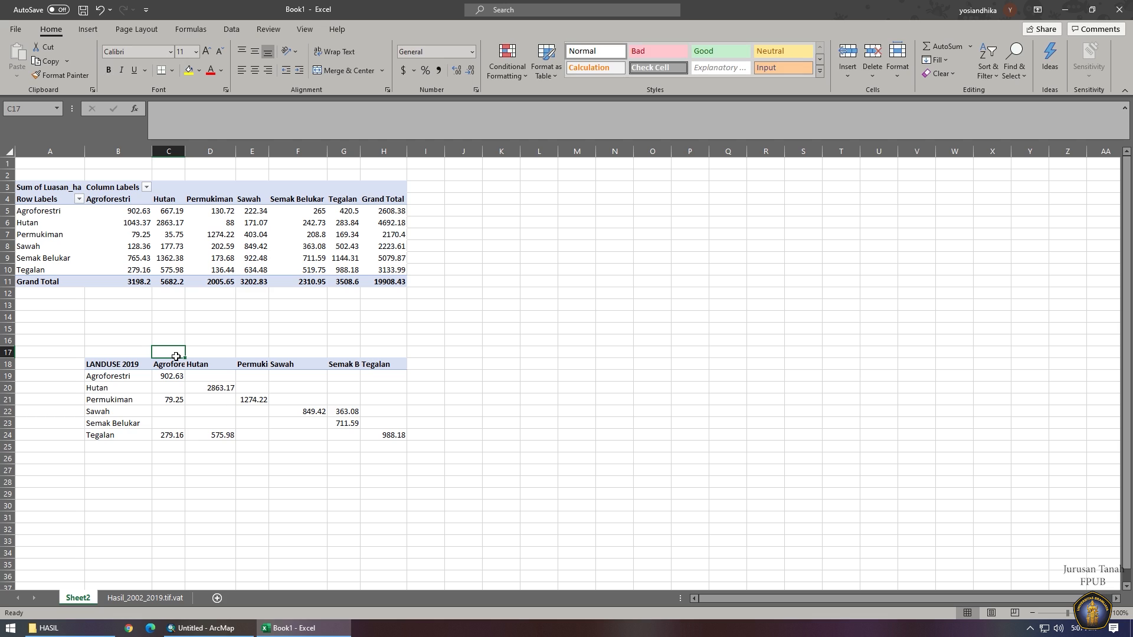
# Enter LANDUSE 2002 in C17 and merge and centre it across C17:H17.
pyautogui.write('LANDUSE')
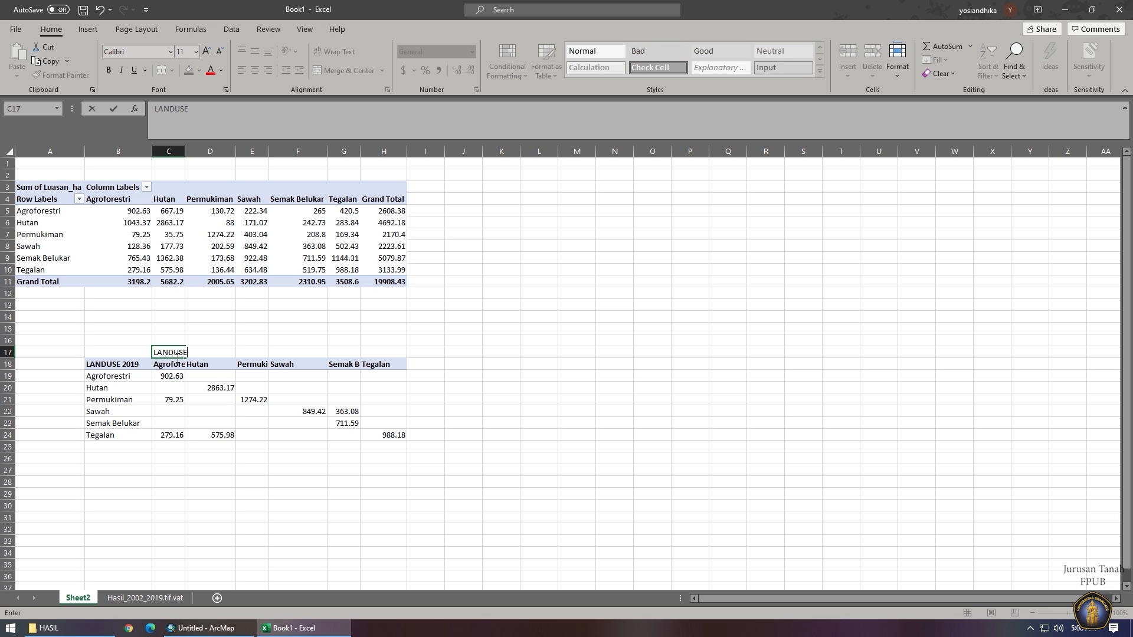
pyautogui.write(' 2002')
pyautogui.press('Return')
pyautogui.moveTo(171, 353); pyautogui.dragTo(380, 356)
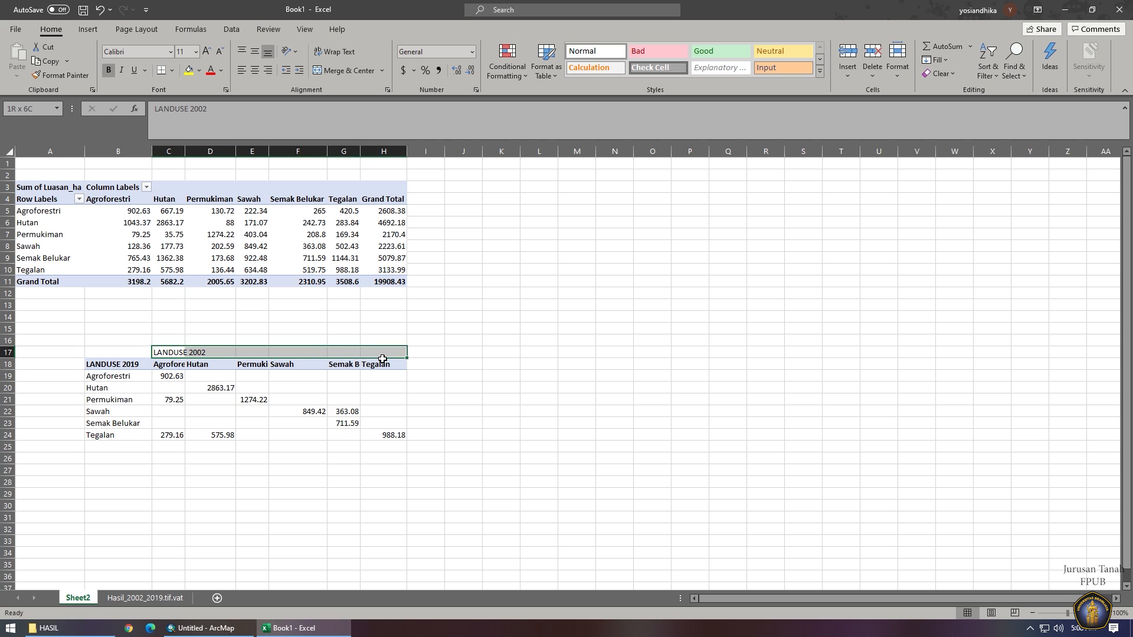
pyautogui.click(360, 70)
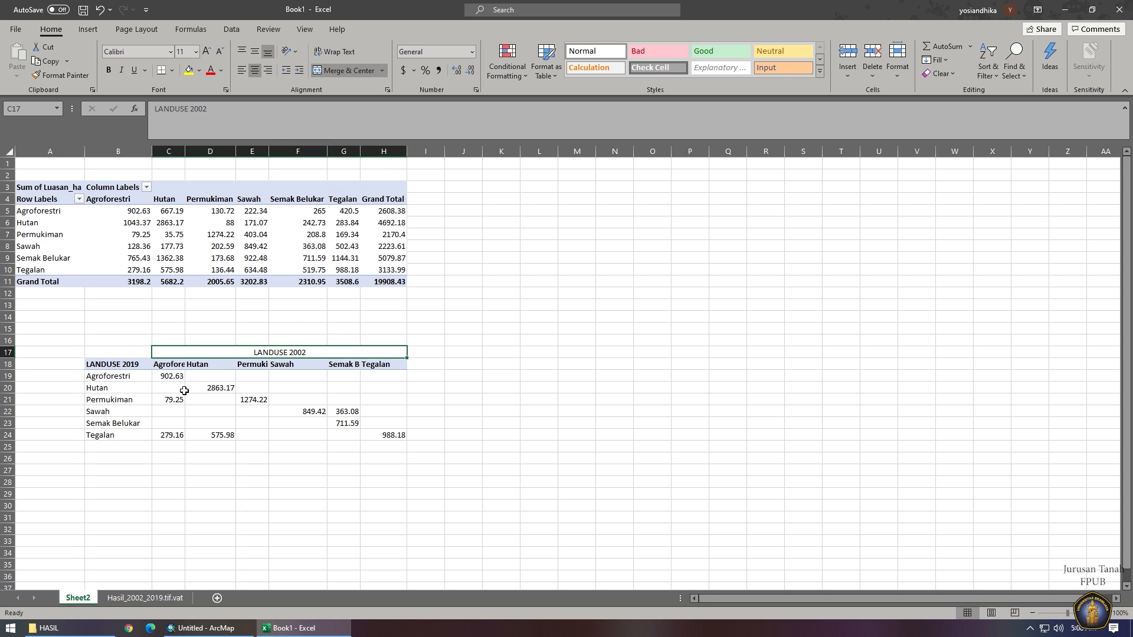
# Autofit columns B through H to fit their contents.
pyautogui.moveTo(120, 154); pyautogui.dragTo(389, 152)
pyautogui.doubleClick(406, 152)
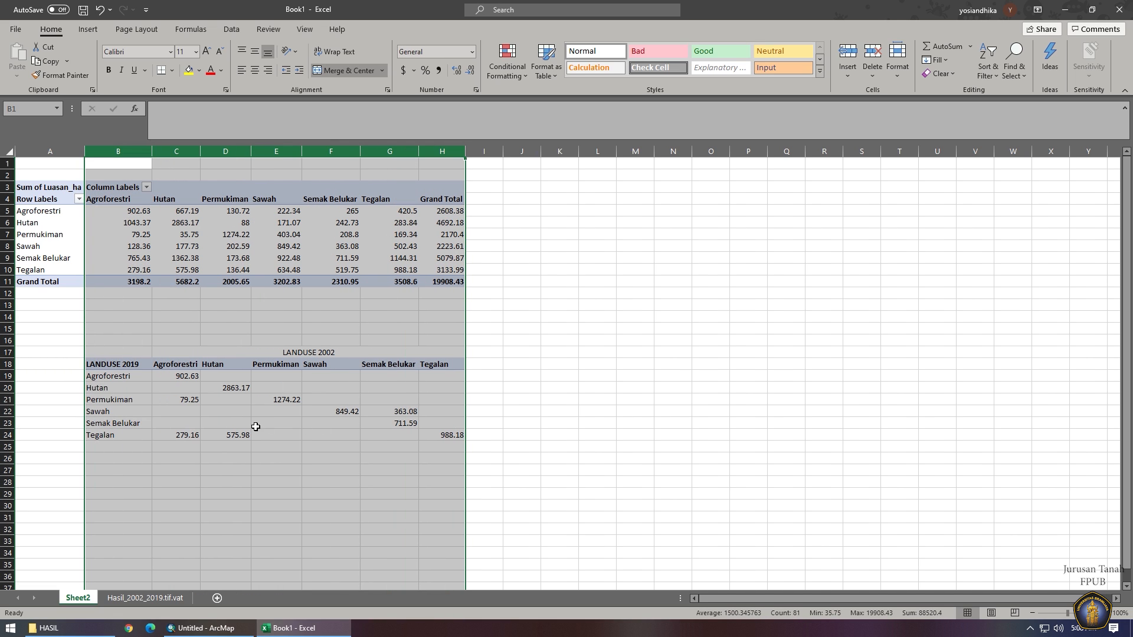
pyautogui.moveTo(169, 366); pyautogui.dragTo(437, 365)
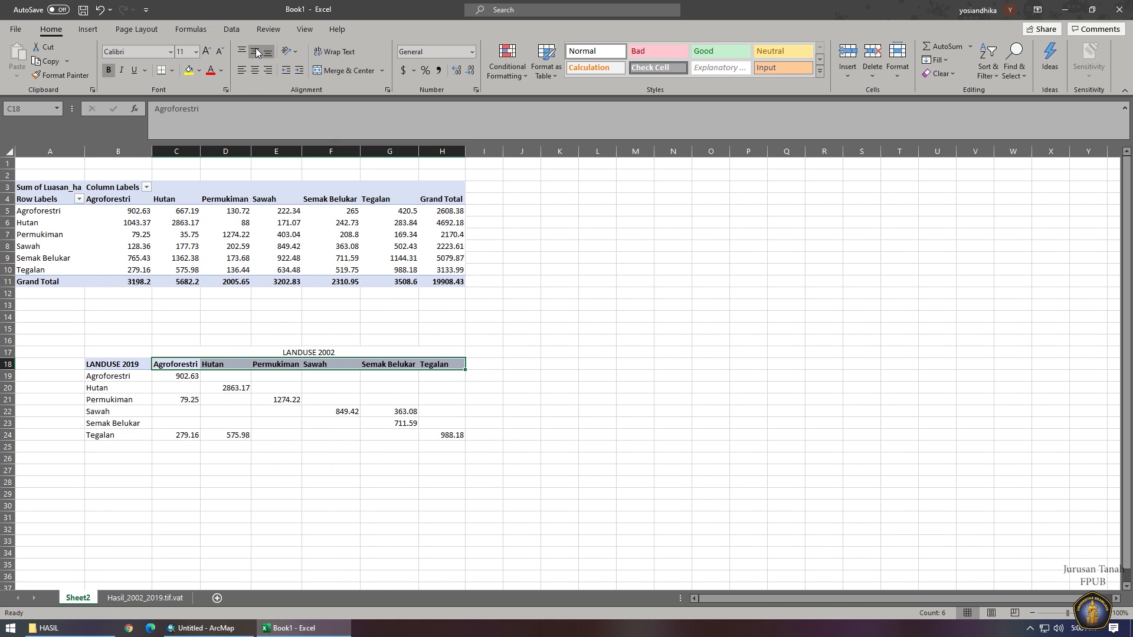
# Centre the 2002 class headers in C18:H18 and select the whole table B17:H24.
pyautogui.click(256, 71)
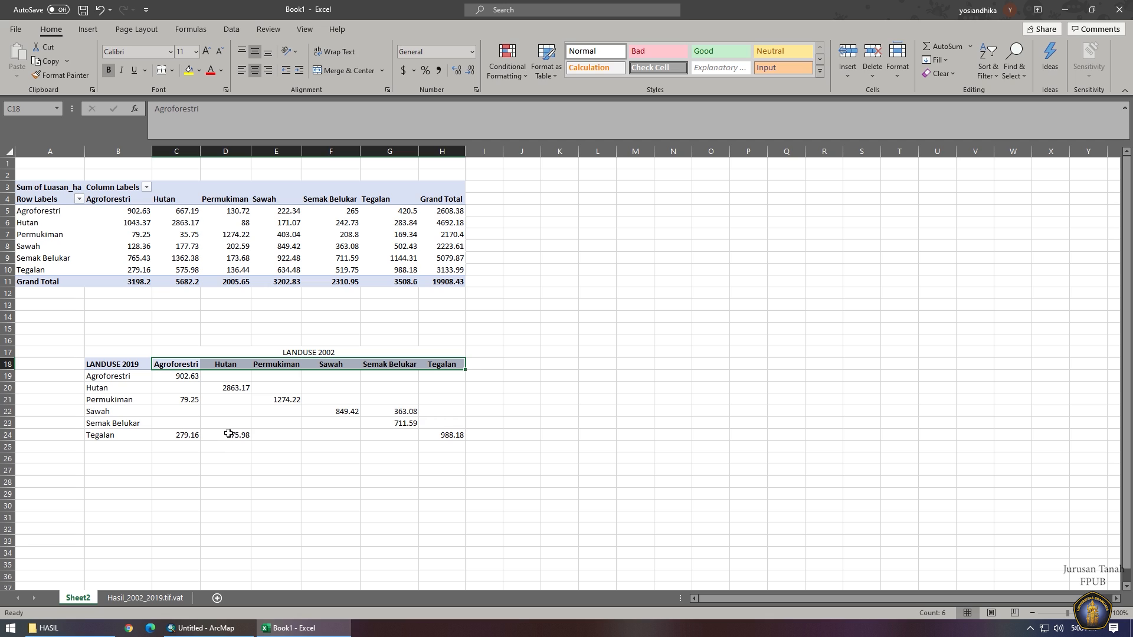
pyautogui.click(193, 442)
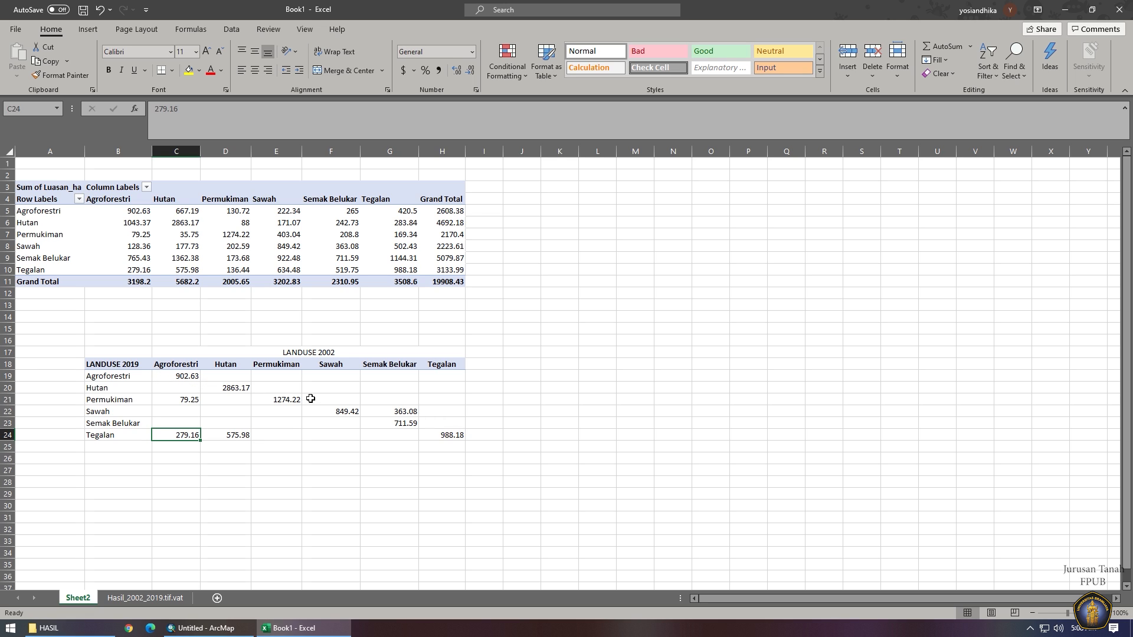
pyautogui.moveTo(121, 354); pyautogui.dragTo(402, 440)
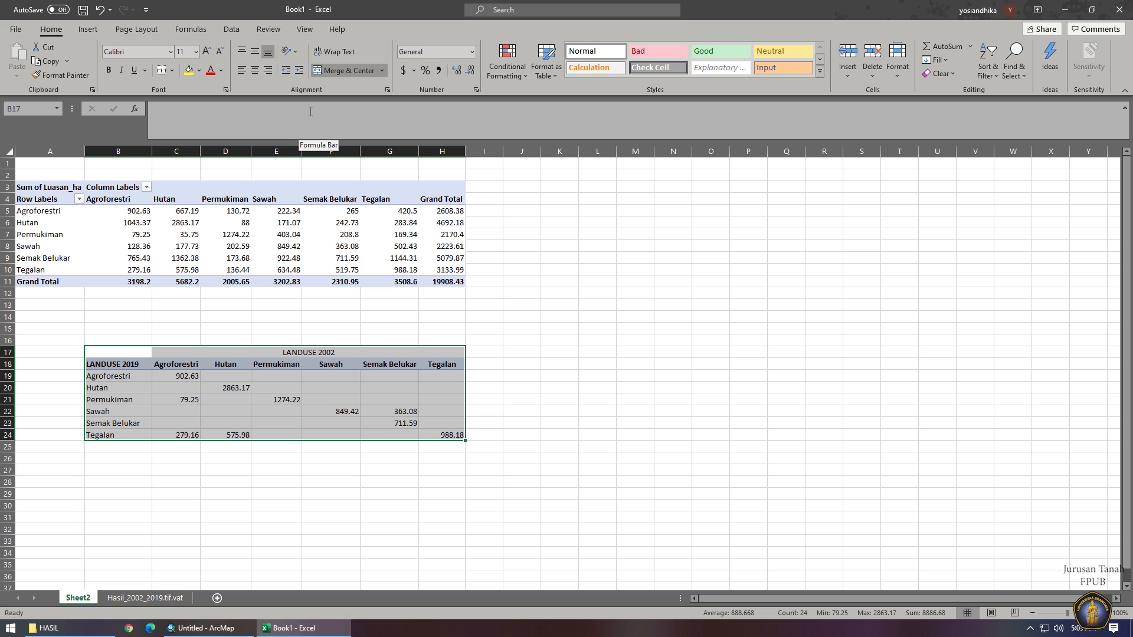
# Save the workbook as an Excel workbook in the HASIL folder under a name beginning 'Per'.
pyautogui.hotkey('ctrl', 's')
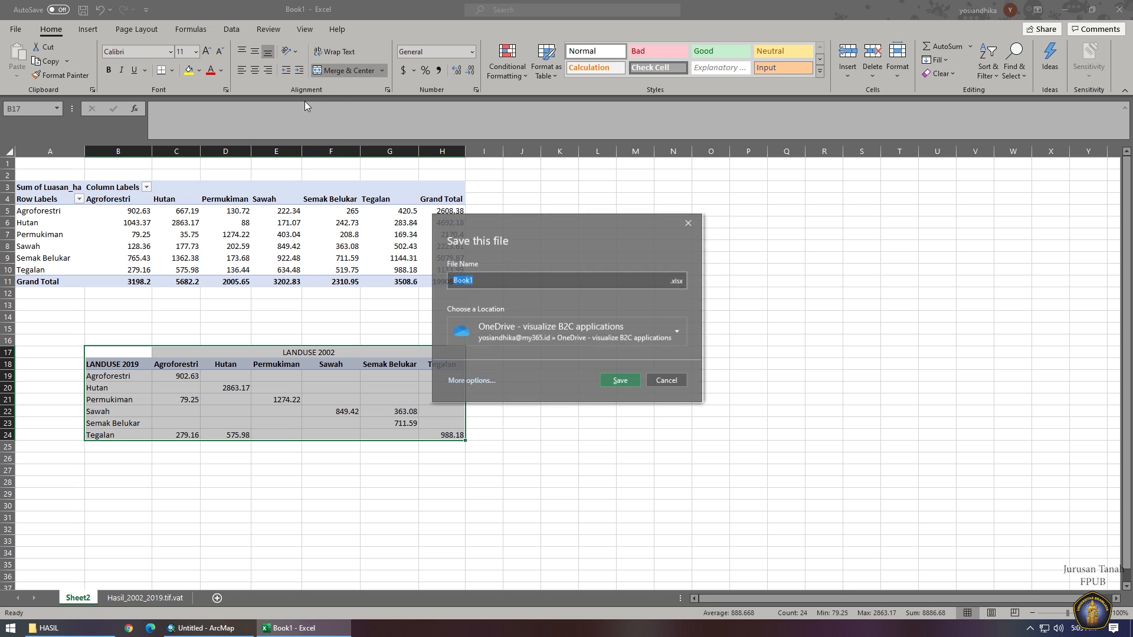
pyautogui.click(468, 382)
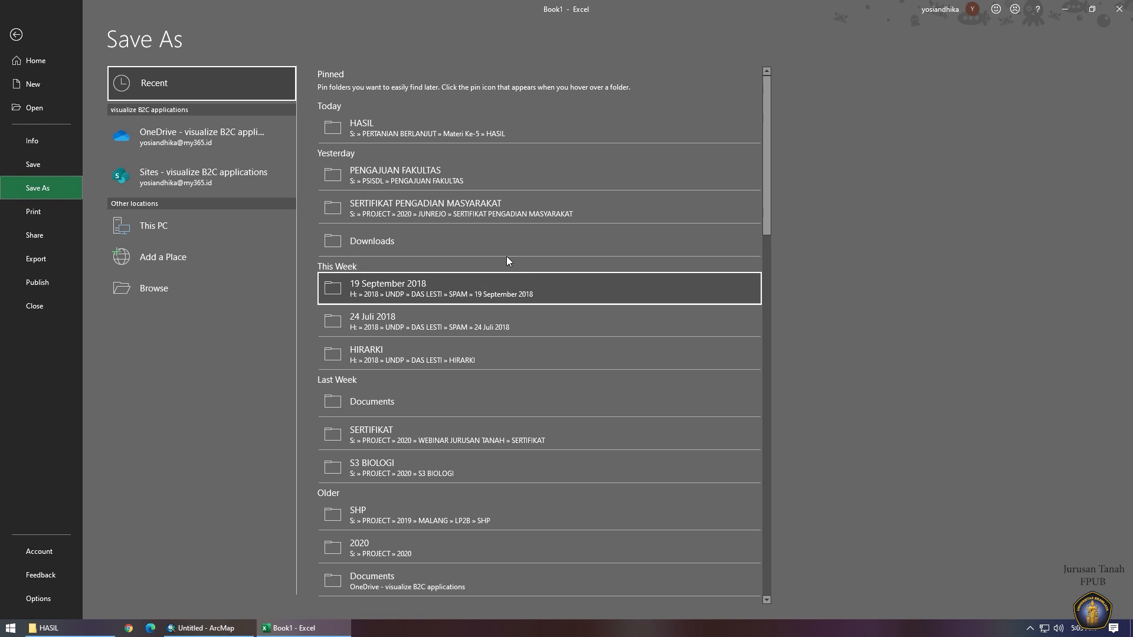
pyautogui.click(402, 136)
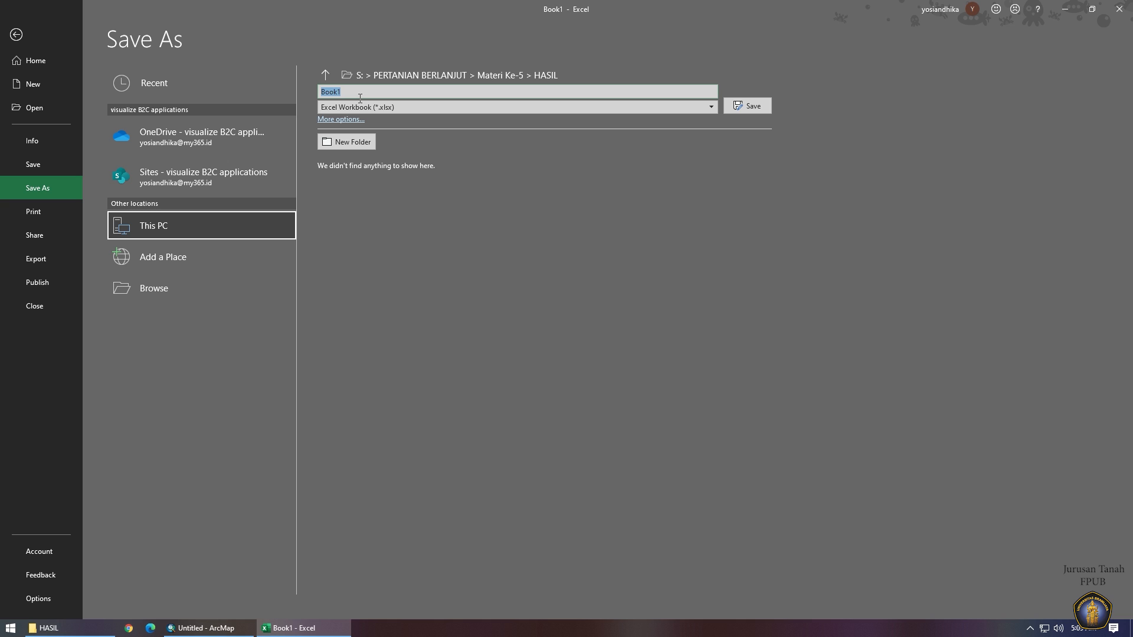
pyautogui.write('Perubahan Lahan 2002-2019')
pyautogui.press('Return')
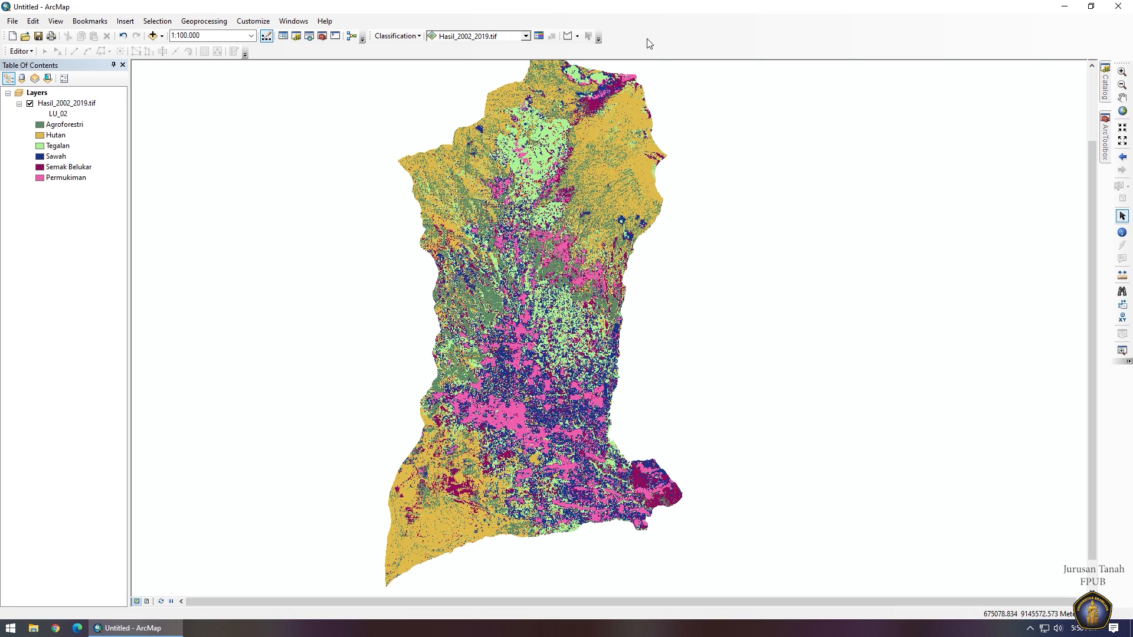
# Open the Hasil_2002_2019.tif attribute table, check the Perub_02_1 change labels, then close it.
pyautogui.rightClick(65, 105)
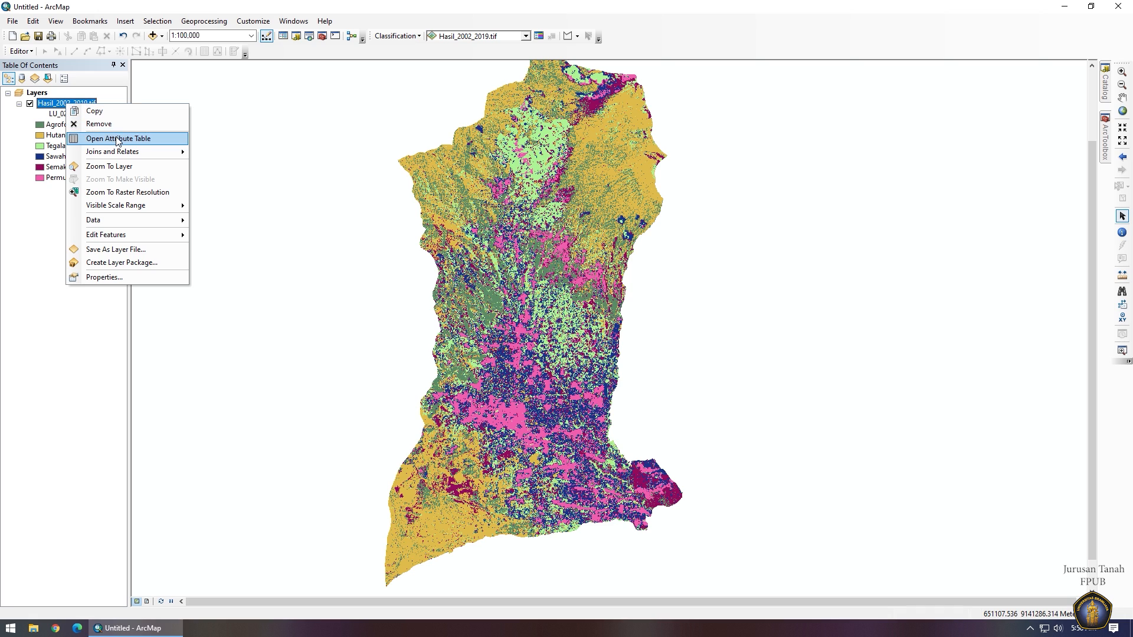
pyautogui.click(118, 139)
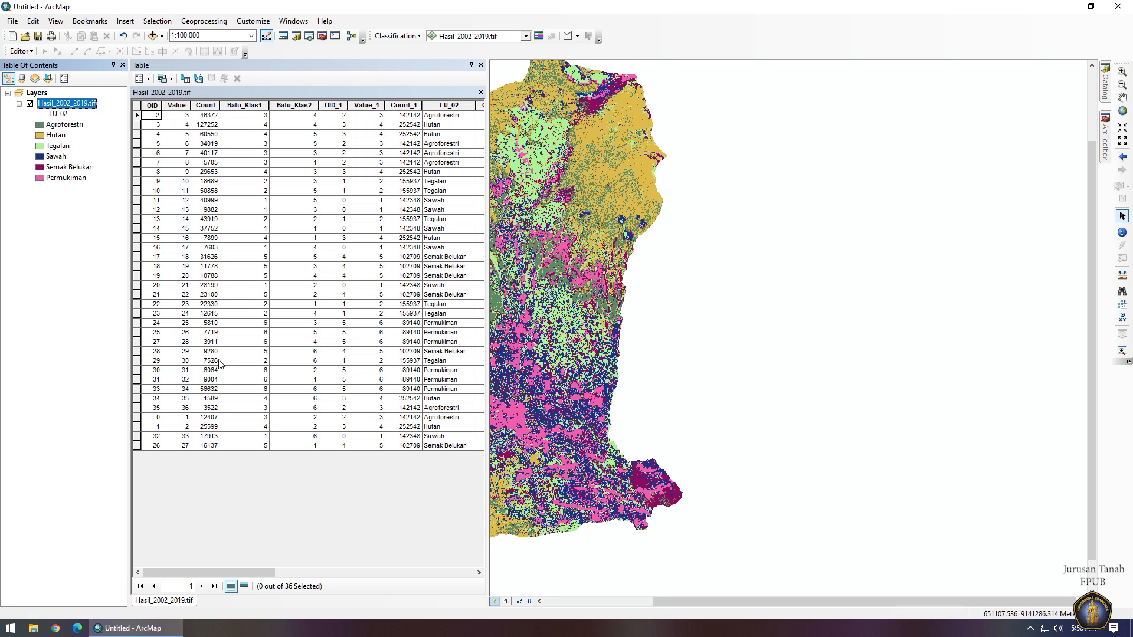
pyautogui.moveTo(233, 569); pyautogui.dragTo(431, 571)
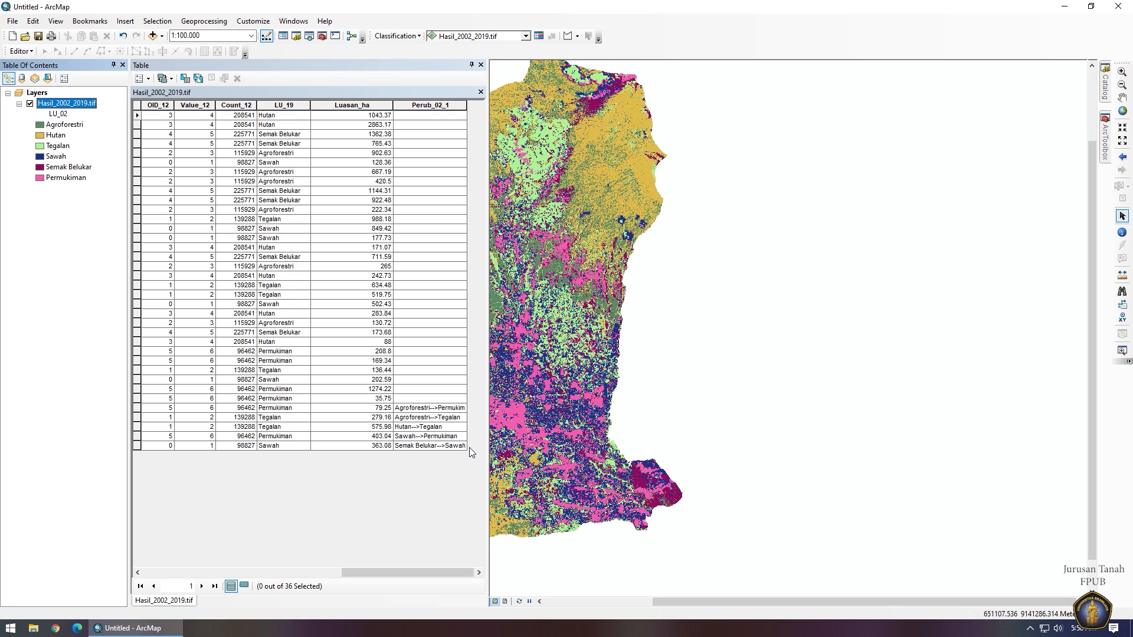
pyautogui.click(481, 65)
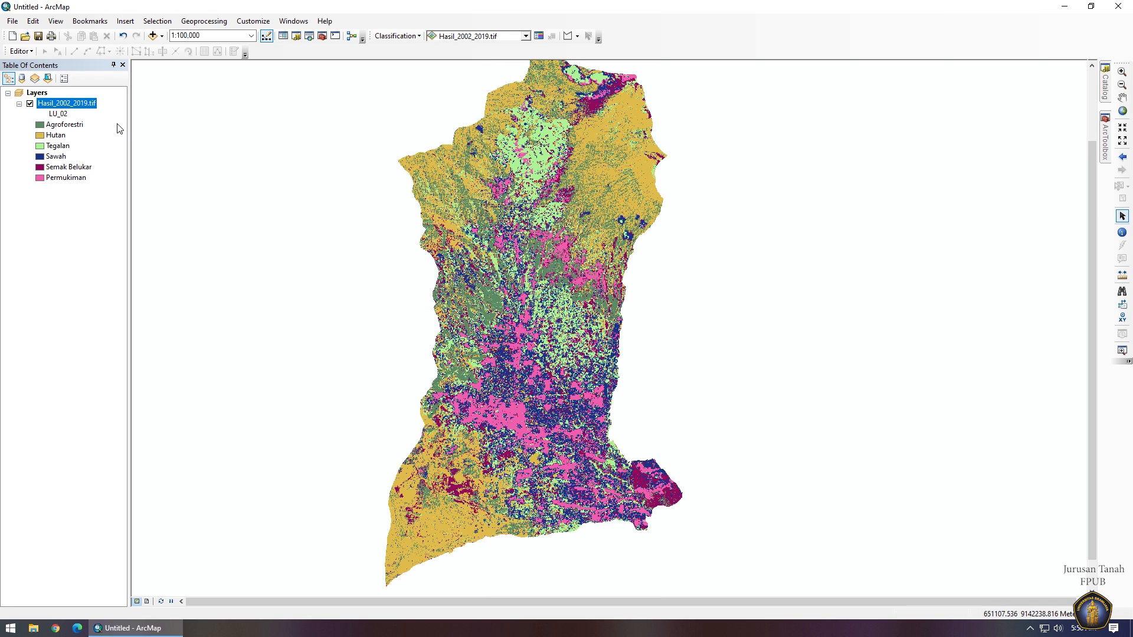
# Symbolize Hasil_2002_2019.tif by the Perub_02_1 field and remove the 809240 class.
pyautogui.rightClick(81, 107)
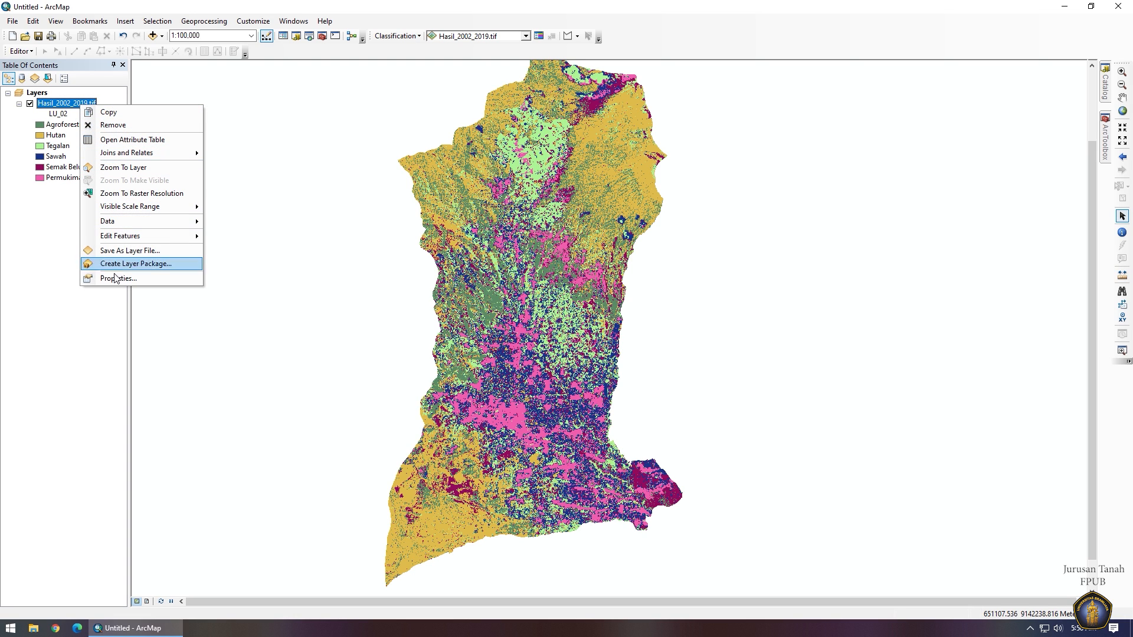
pyautogui.click(168, 281)
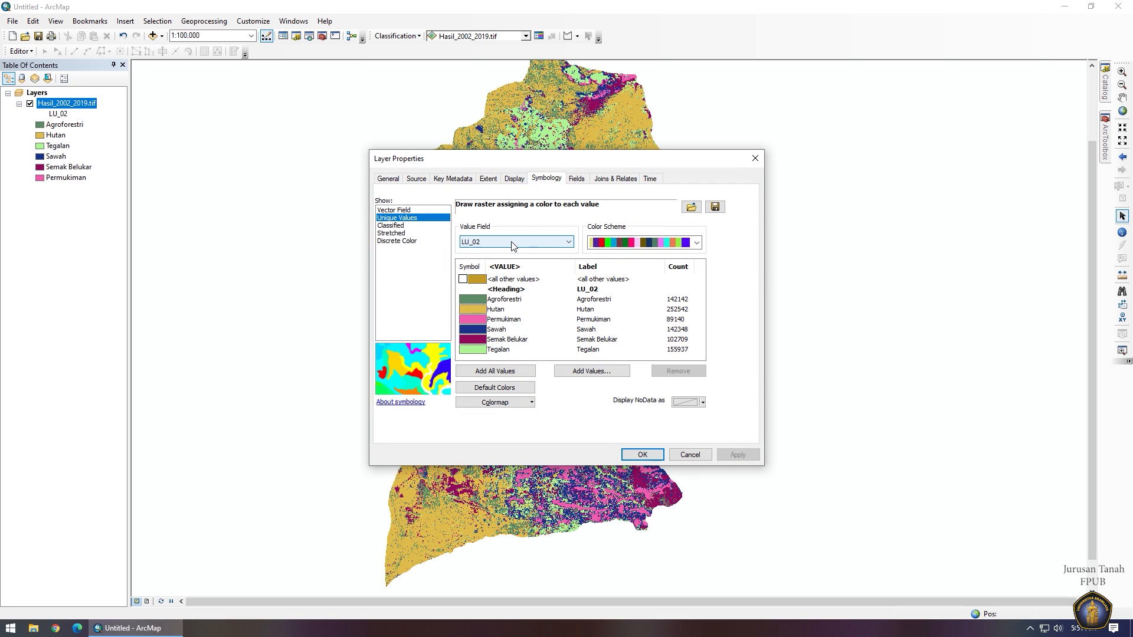
pyautogui.click(492, 242)
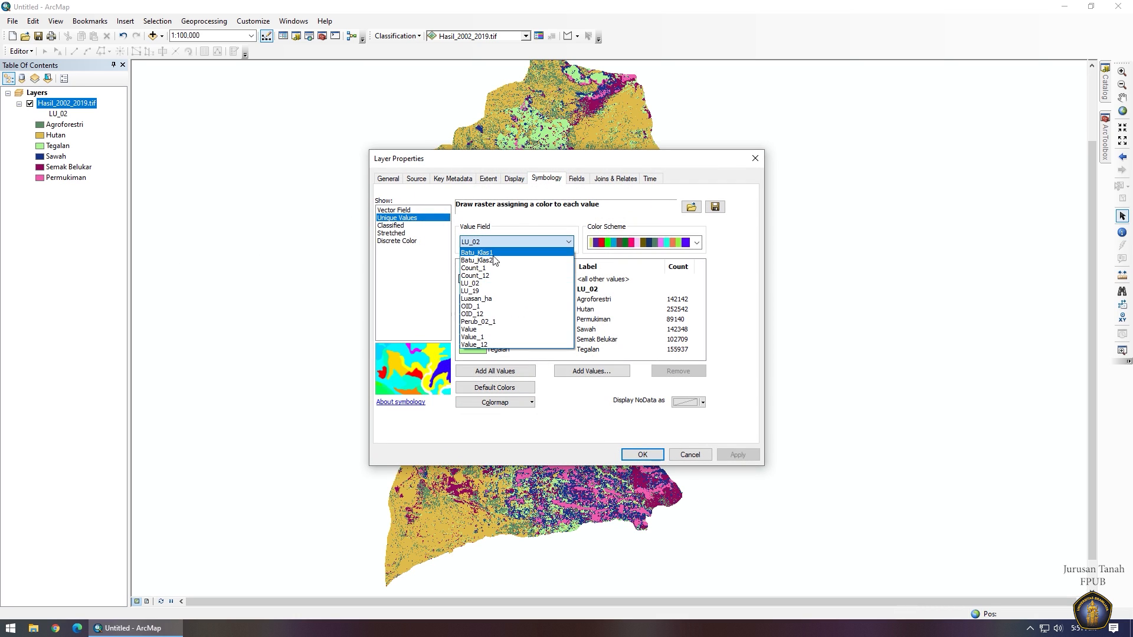
pyautogui.click(493, 322)
pyautogui.click(479, 300)
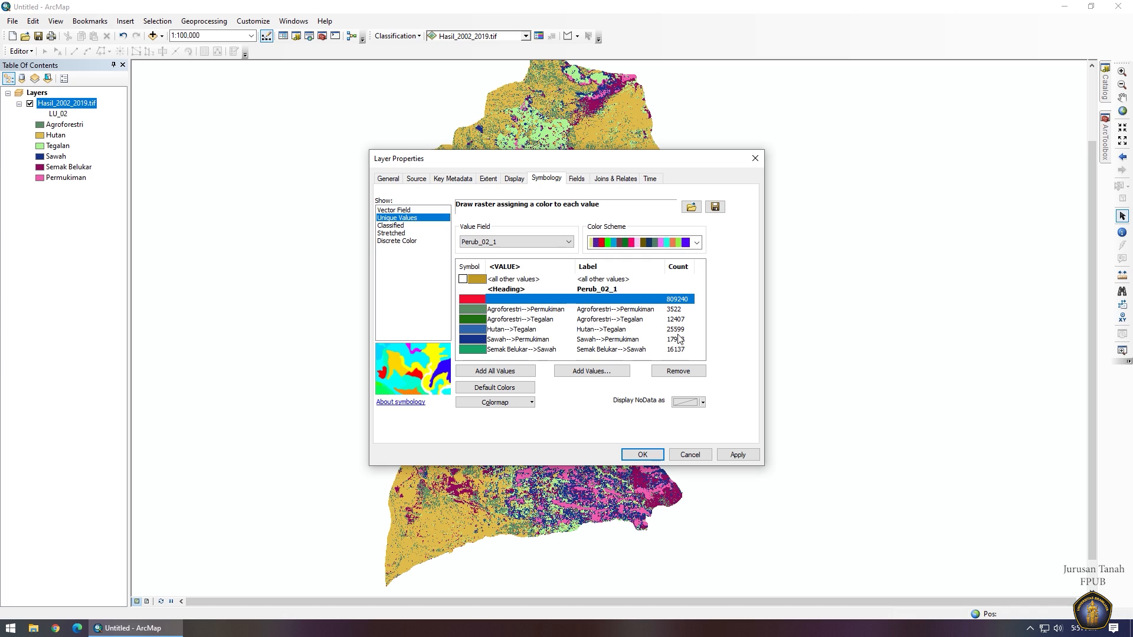
pyautogui.click(679, 372)
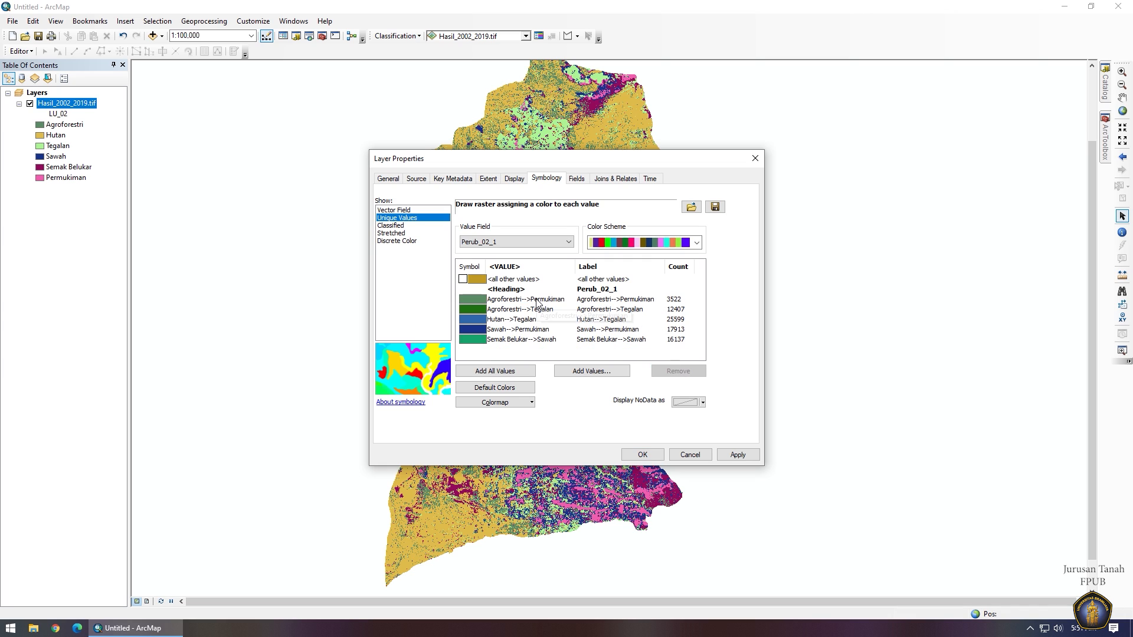
# Give the change classes a strong multicolour scheme and apply it to the map.
pyautogui.click(628, 244)
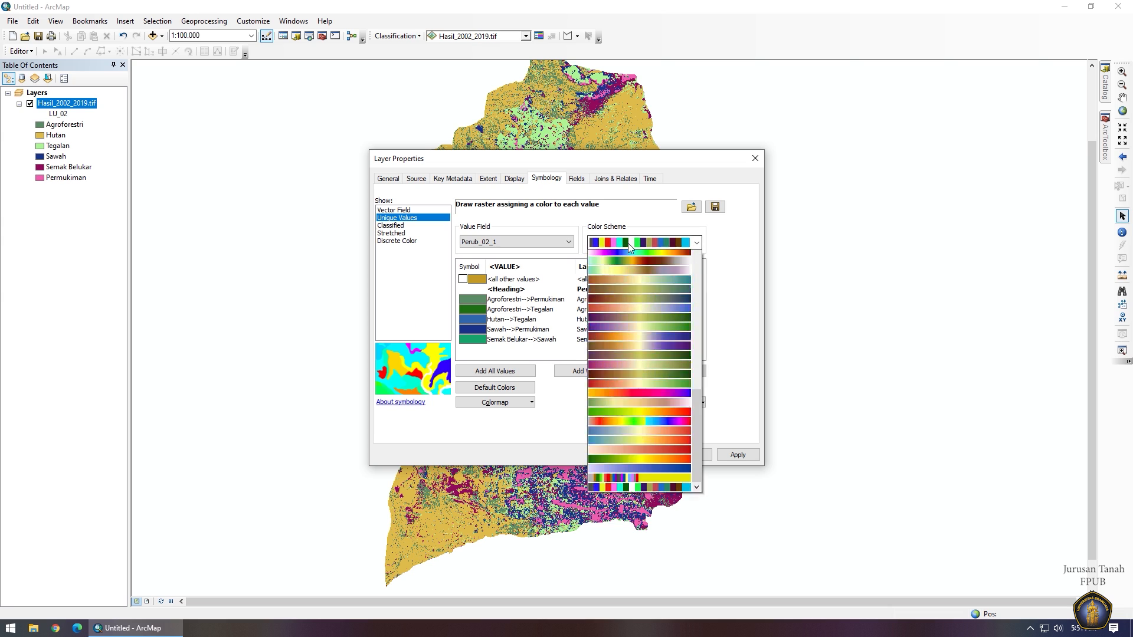
pyautogui.scroll(10, 625, 455)
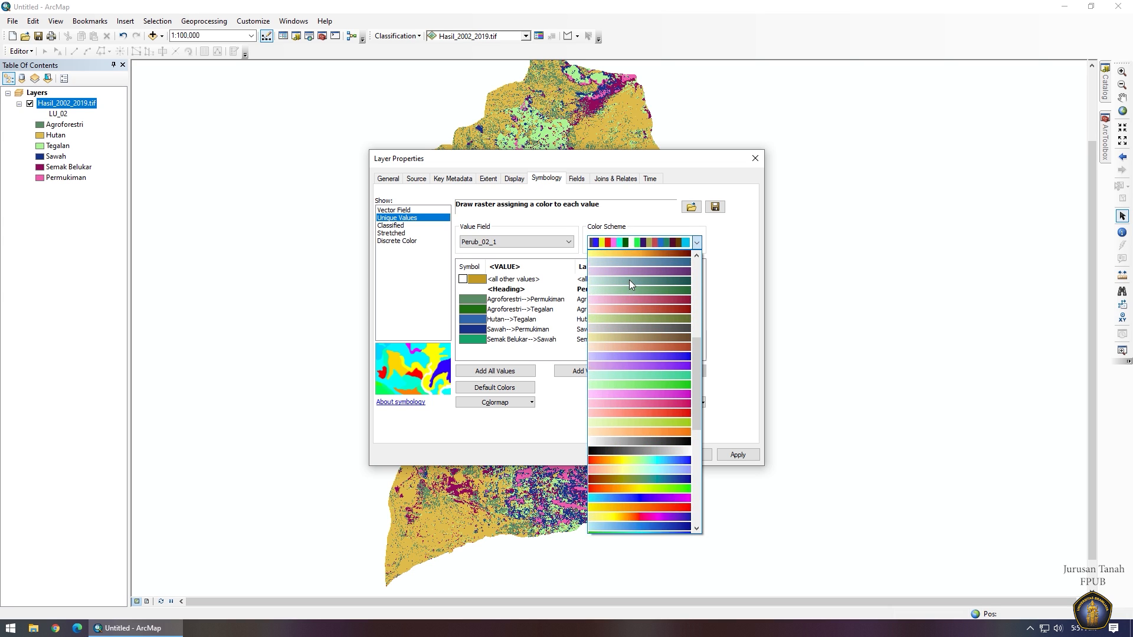
pyautogui.scroll(5, 629, 283)
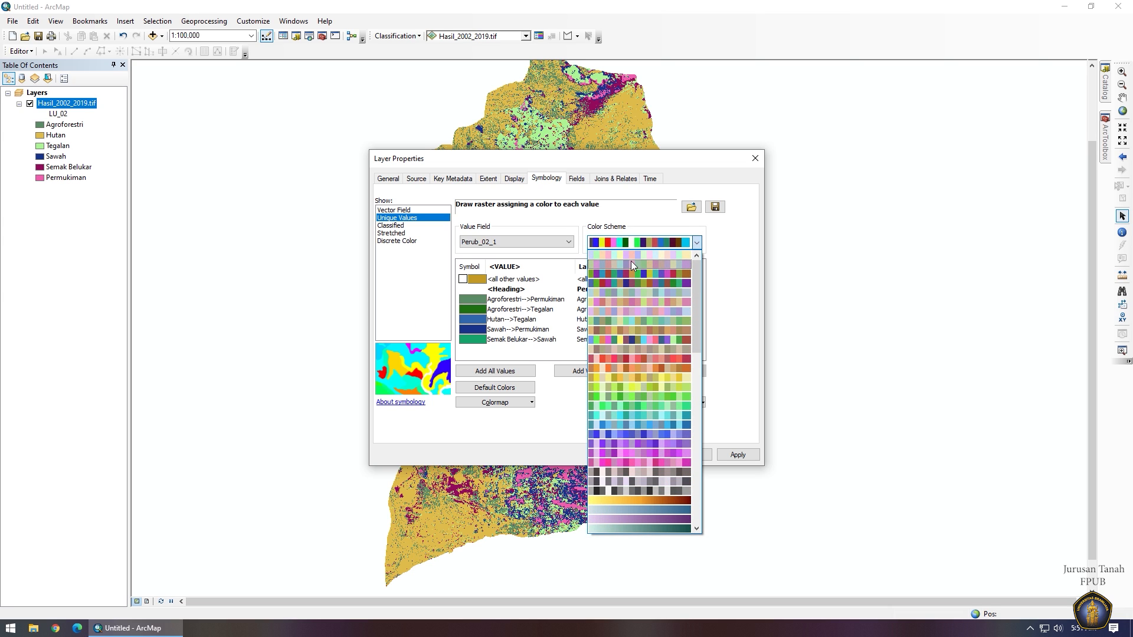
pyautogui.click(631, 253)
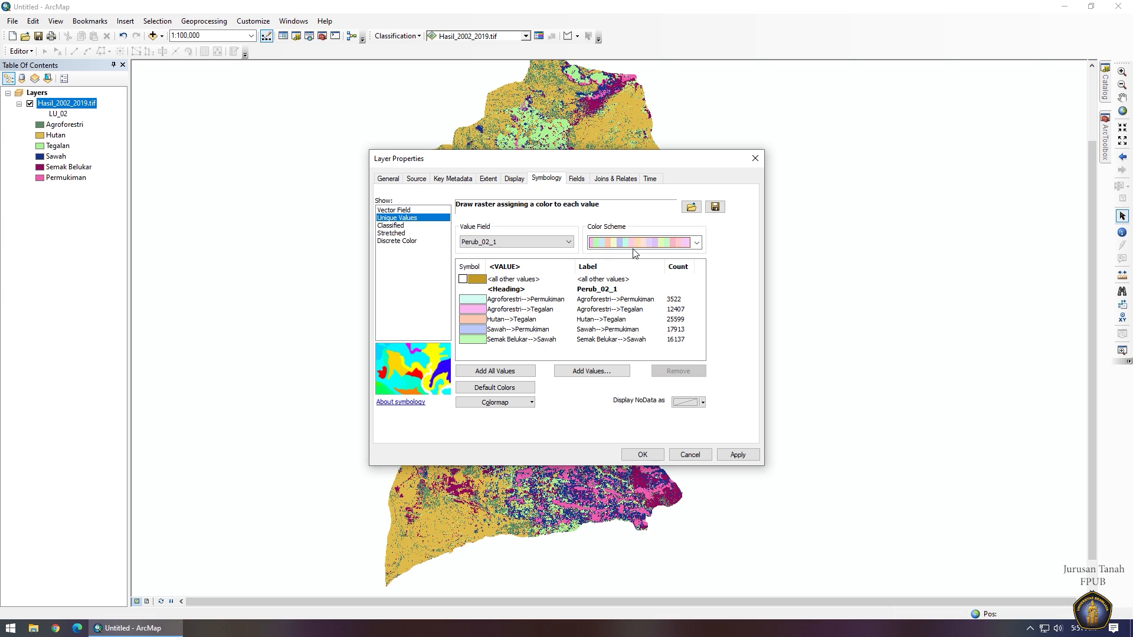
pyautogui.click(634, 242)
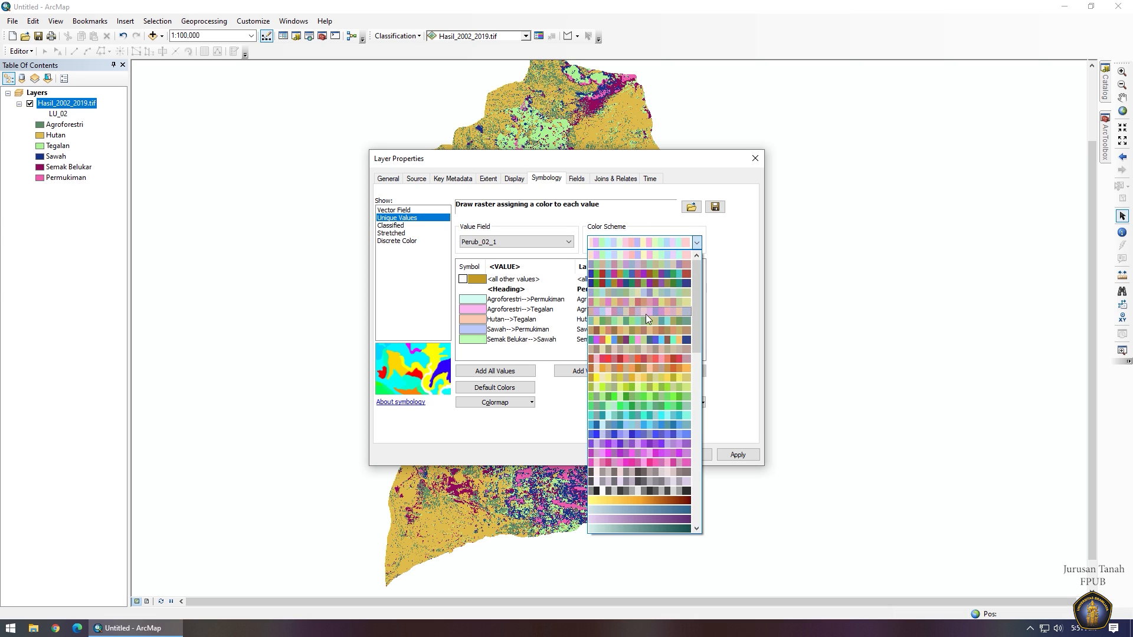
pyautogui.click(646, 340)
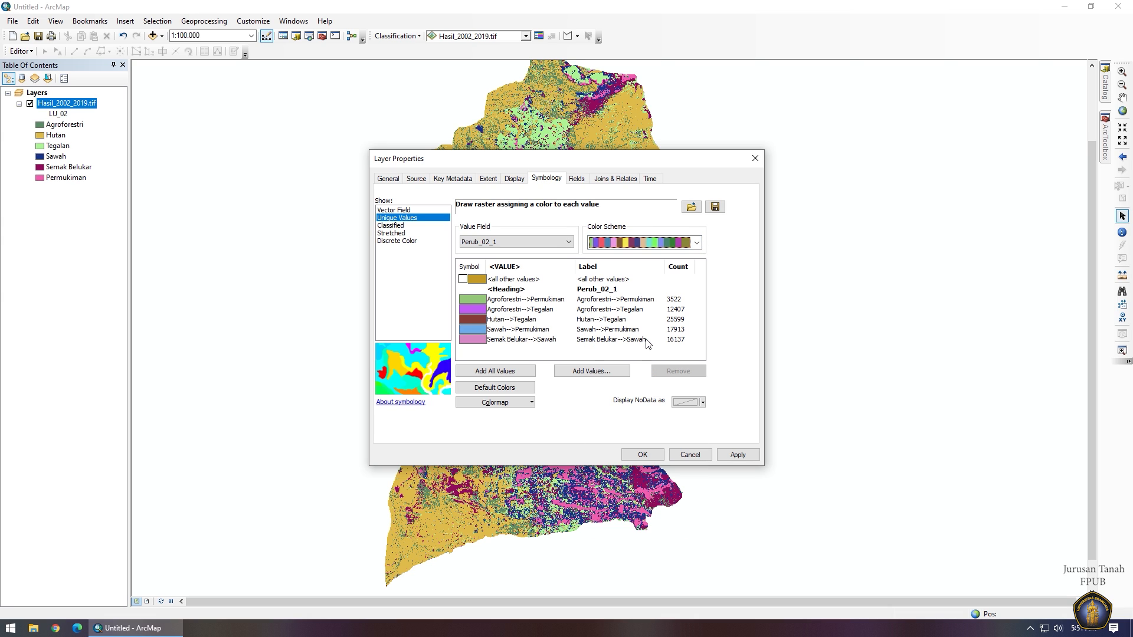
pyautogui.click(738, 453)
pyautogui.click(640, 231)
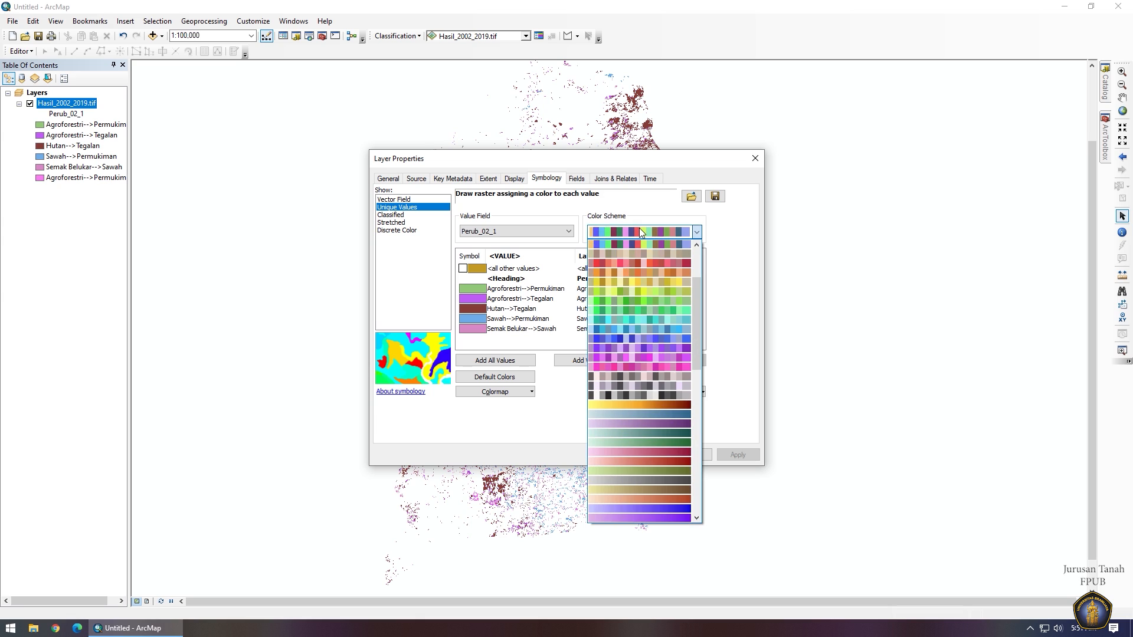
pyautogui.click(545, 344)
# Rename the legend heading to PERUBAHAN LAHAN and accept the symbology.
pyautogui.click(614, 279)
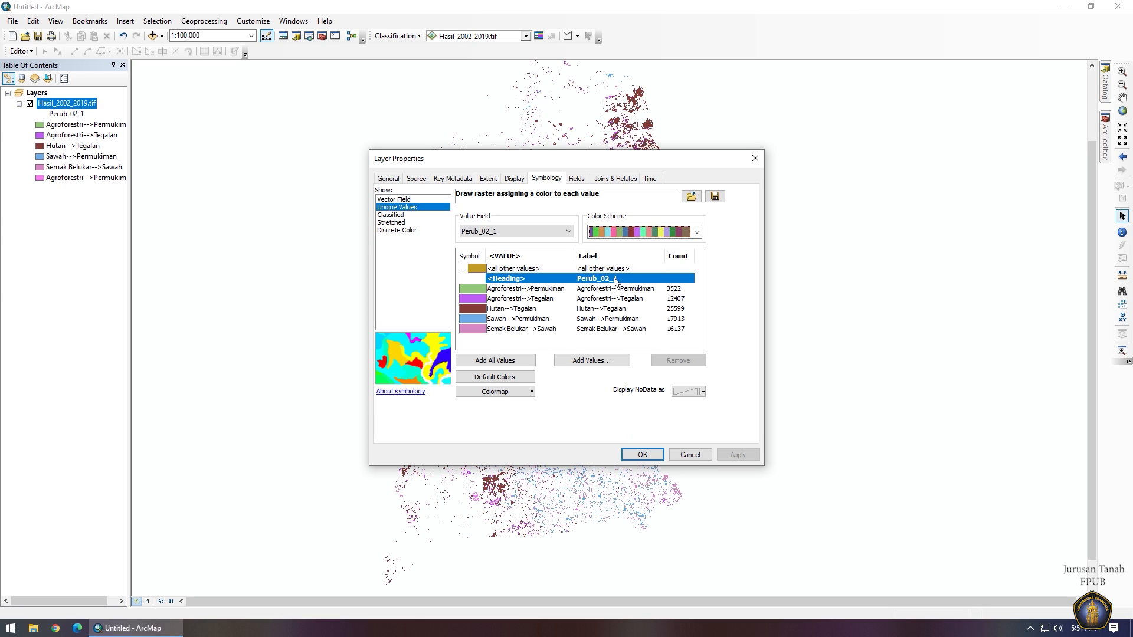
pyautogui.click(614, 279)
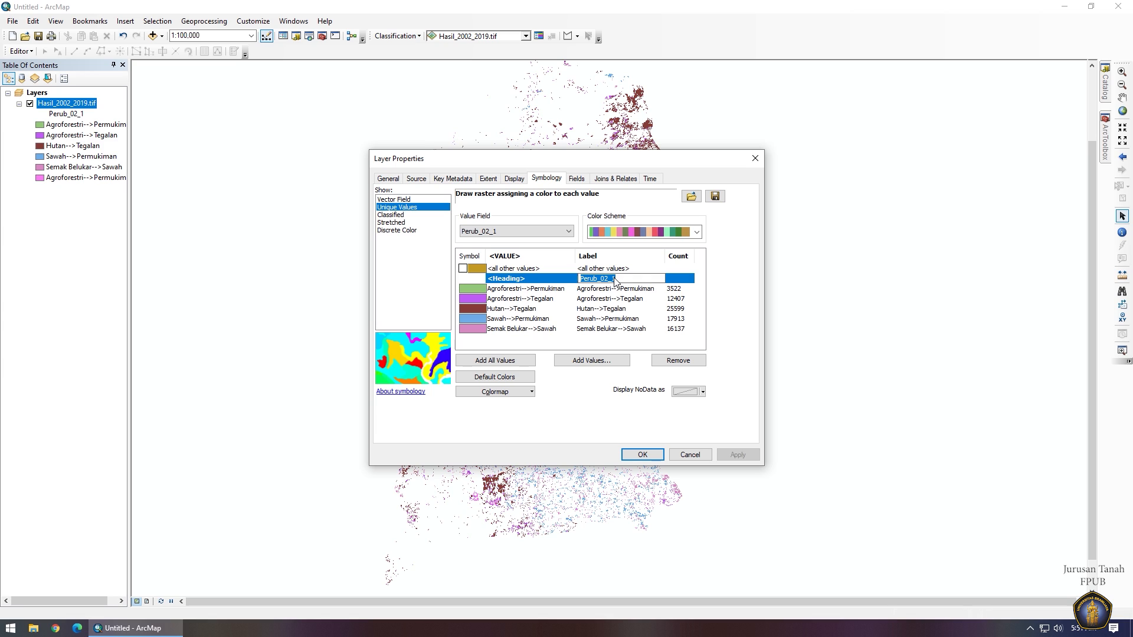
pyautogui.write('PERUBAHAN LAHAN')
pyautogui.press('Return')
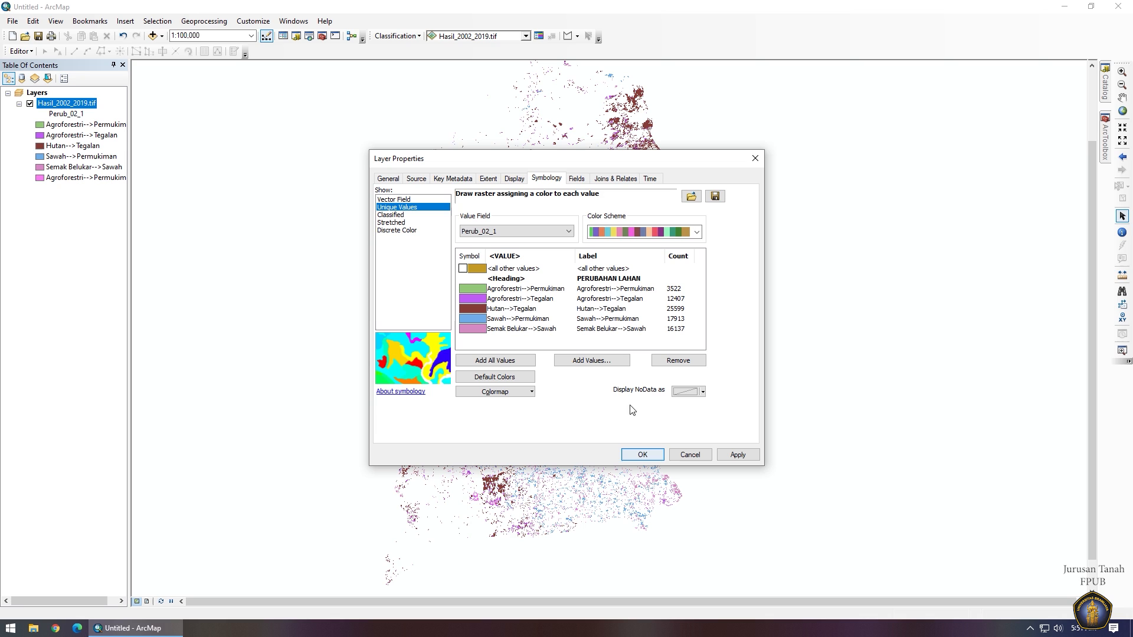
pyautogui.click(643, 454)
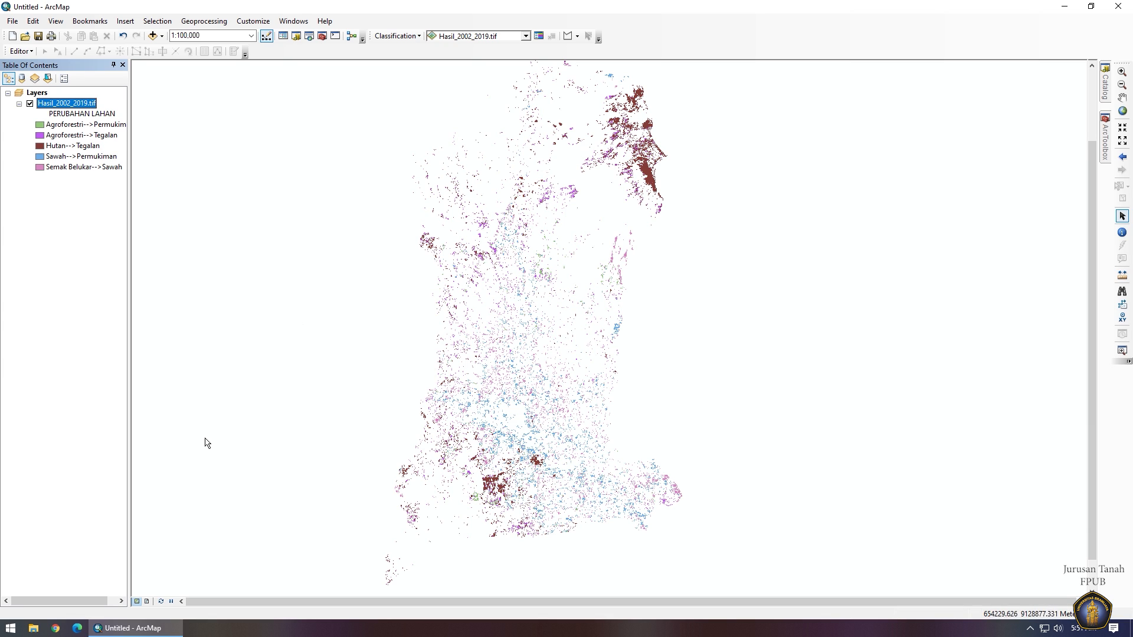
# Switch to Layout View and zoom to the full extent of Hasil_2002_2019.tif.
pyautogui.click(147, 601)
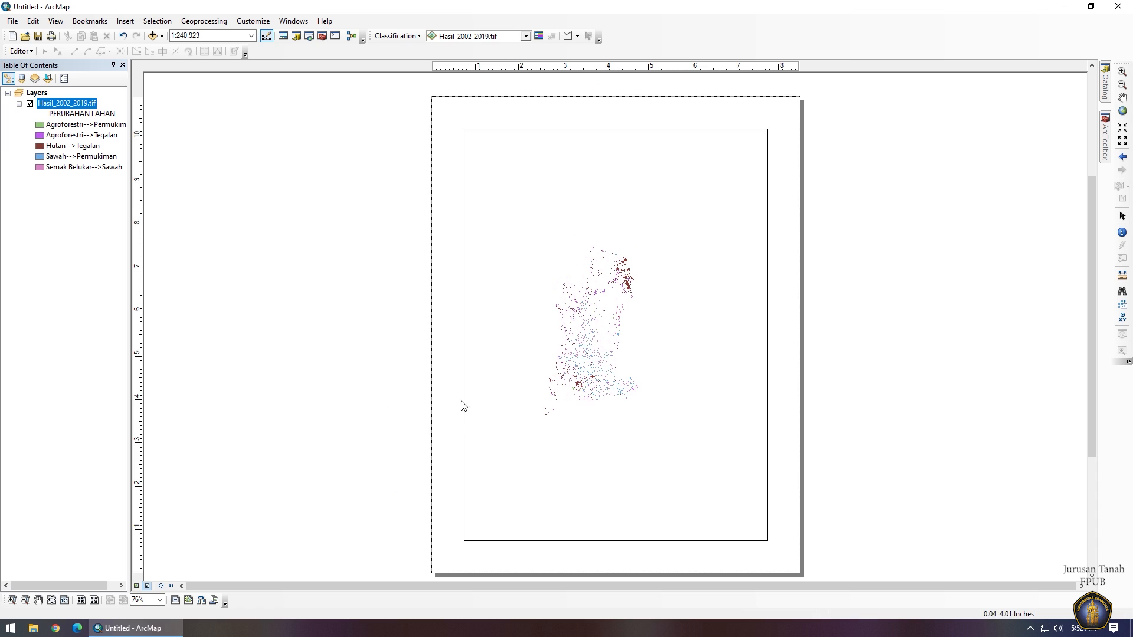
pyautogui.rightClick(71, 99)
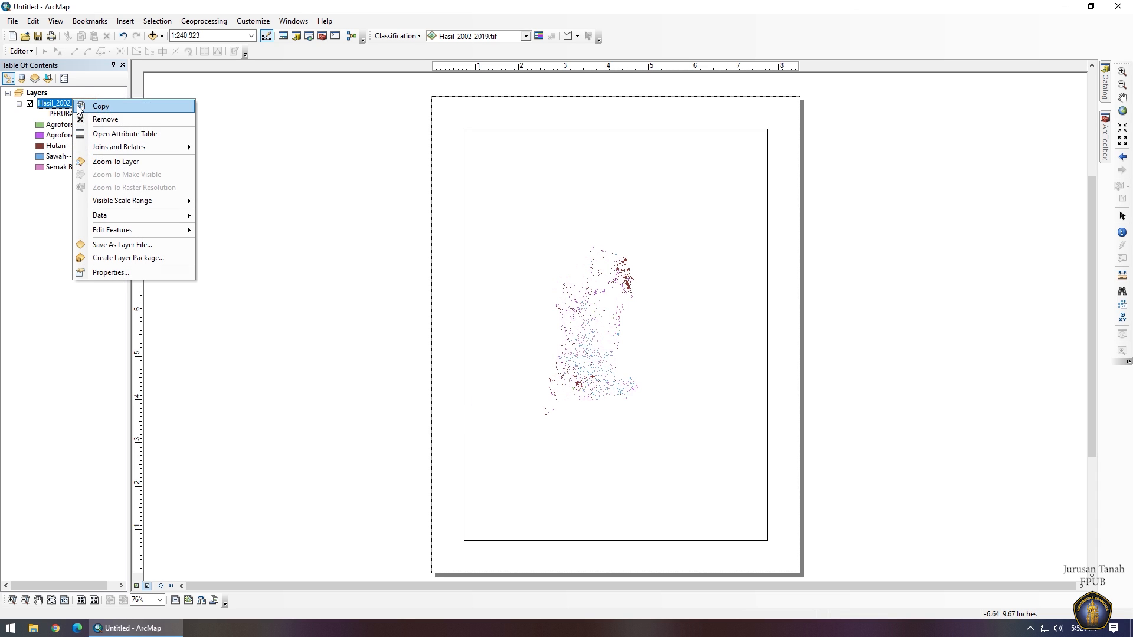
pyautogui.click(115, 161)
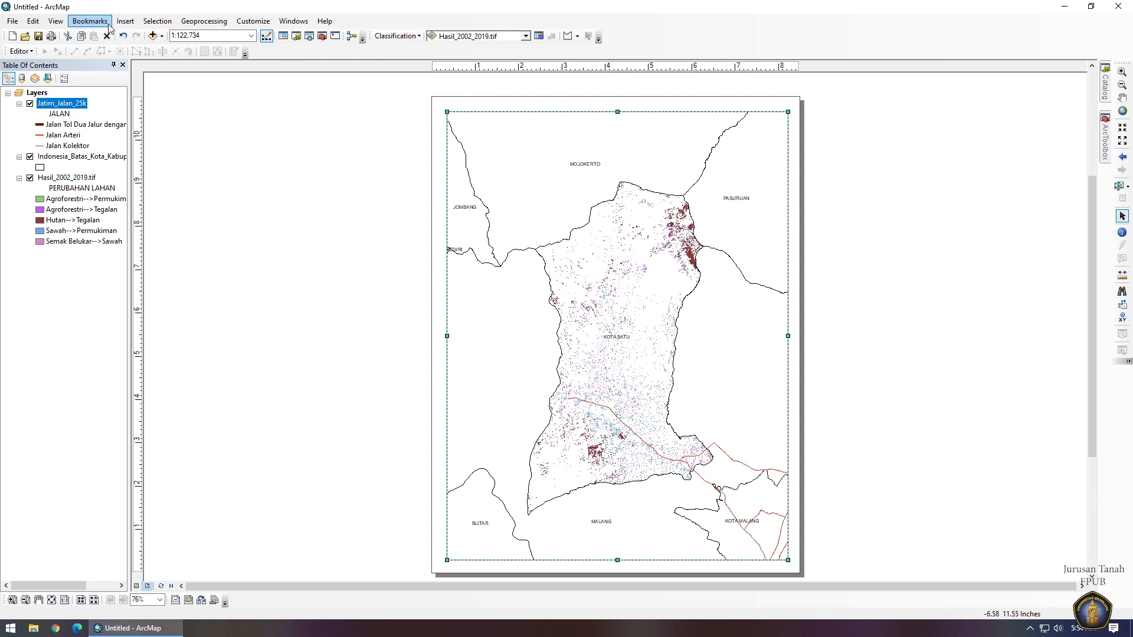
# Insert a scale text element using the absolute ratio style.
pyautogui.click(146, 25)
pyautogui.moveTo(127, 23)
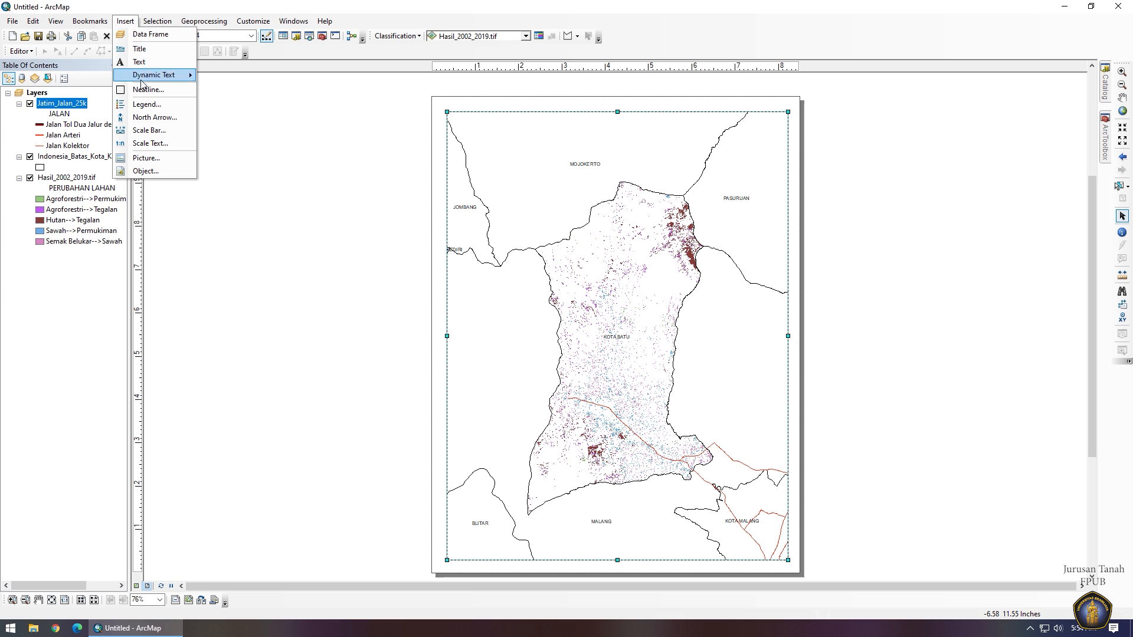
pyautogui.click(151, 143)
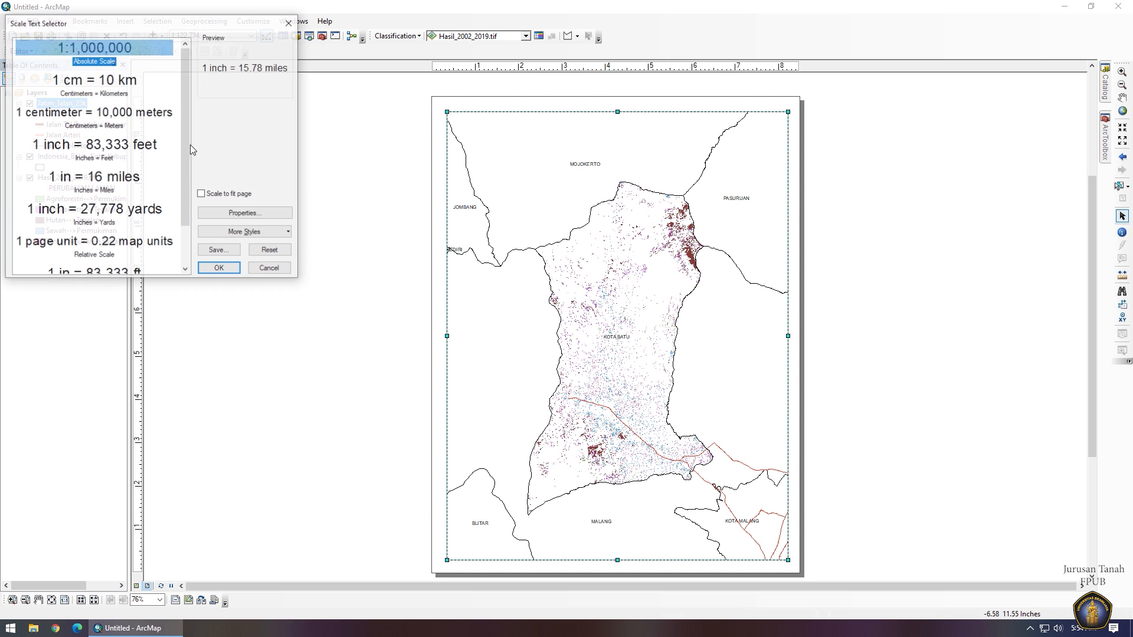
pyautogui.click(216, 269)
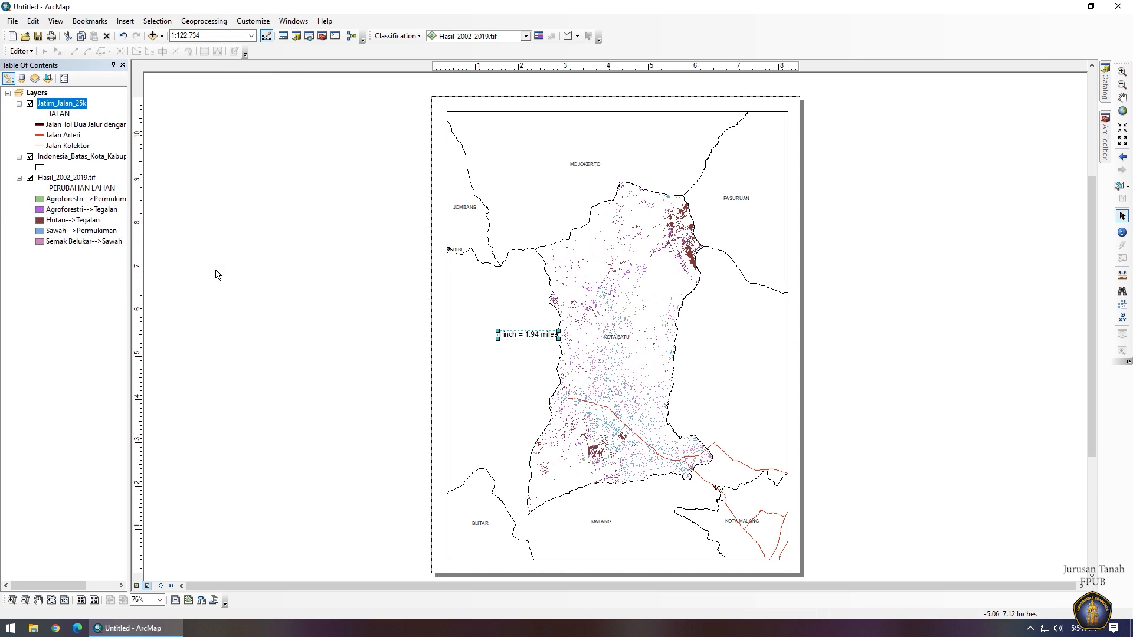
pyautogui.rightClick(533, 337)
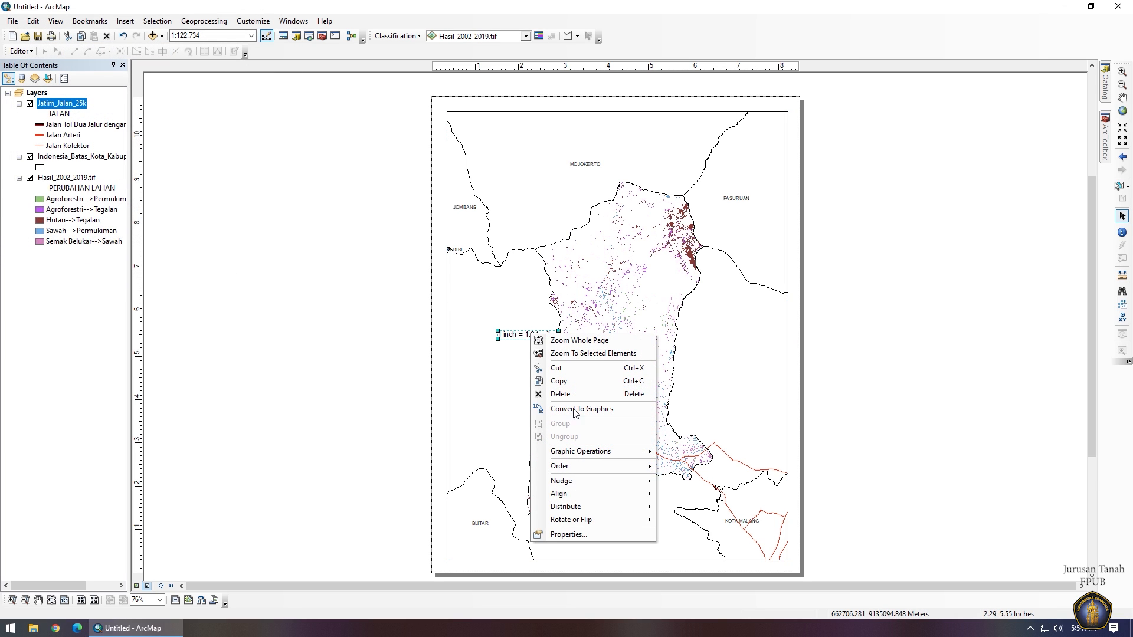
pyautogui.click(600, 534)
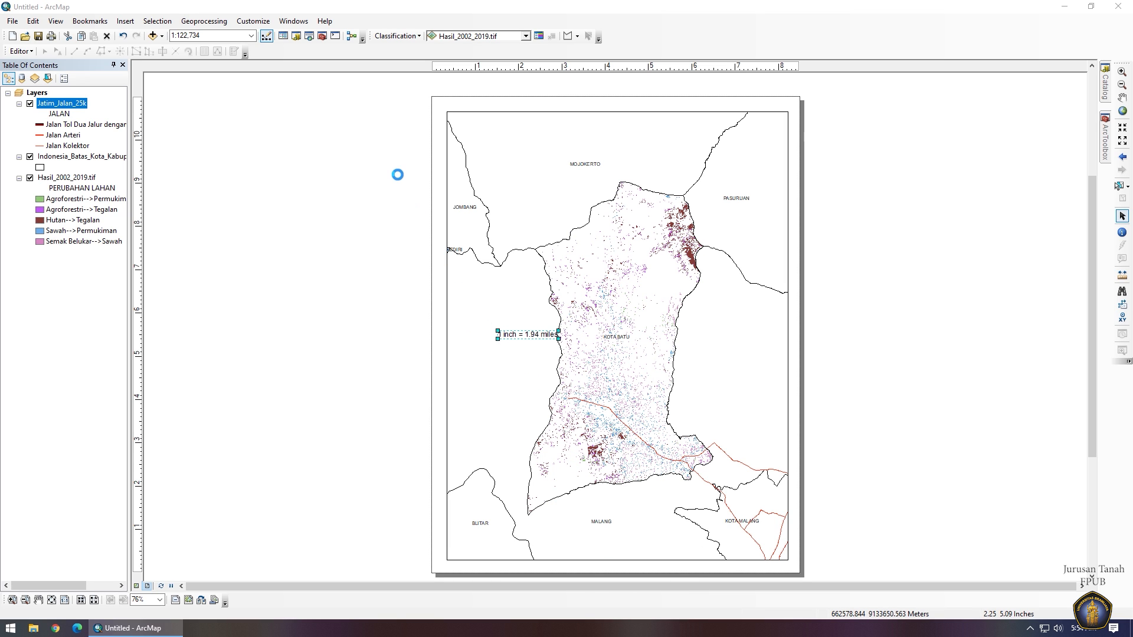
pyautogui.click(572, 292)
pyautogui.click(535, 311)
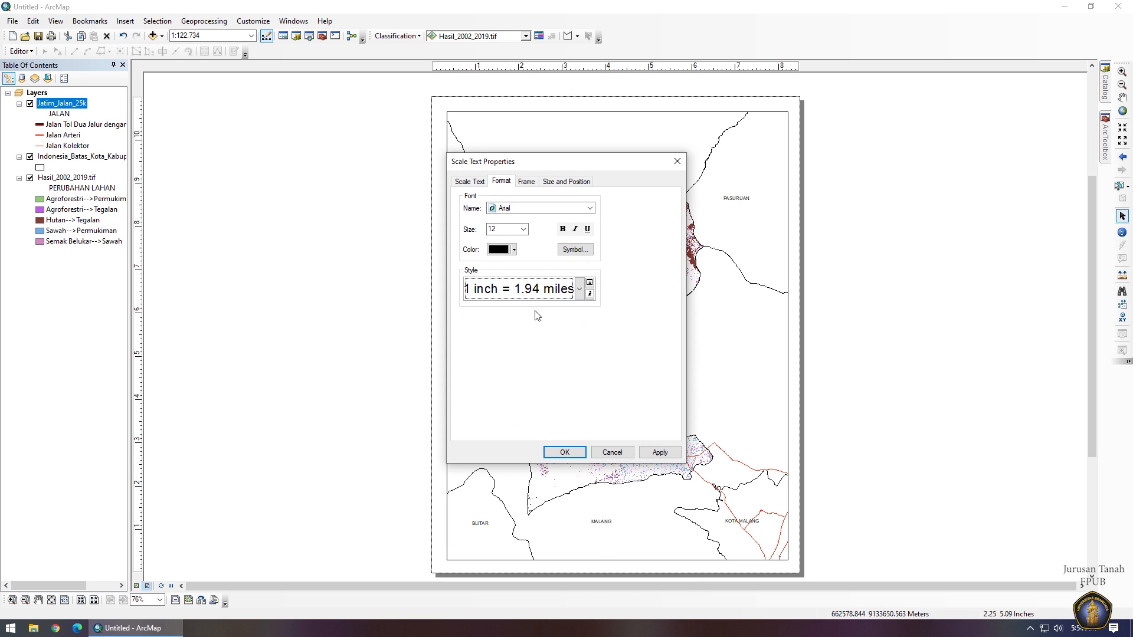
pyautogui.click(564, 452)
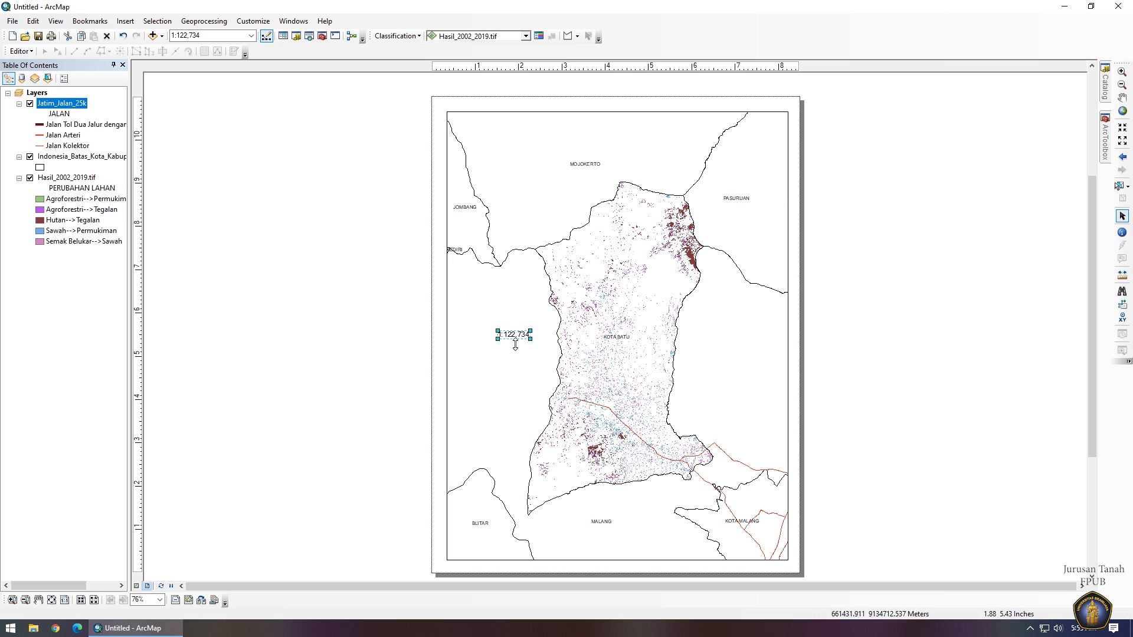
# Set the map frame scale to 1:100,000.
pyautogui.click(240, 38)
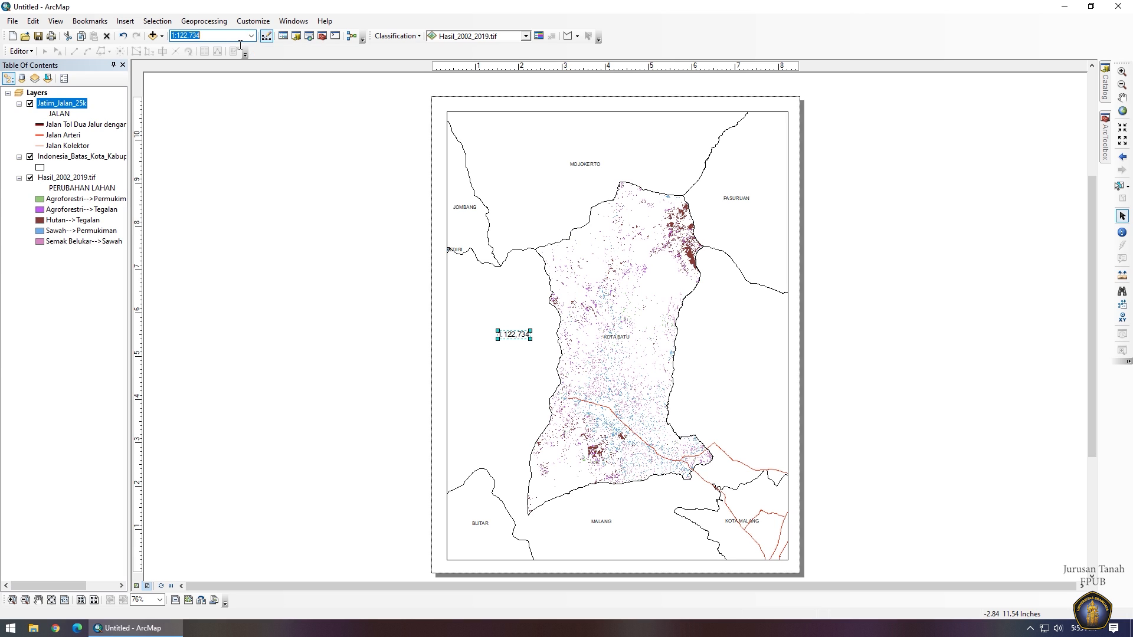
pyautogui.write('120000')
pyautogui.press('Return')
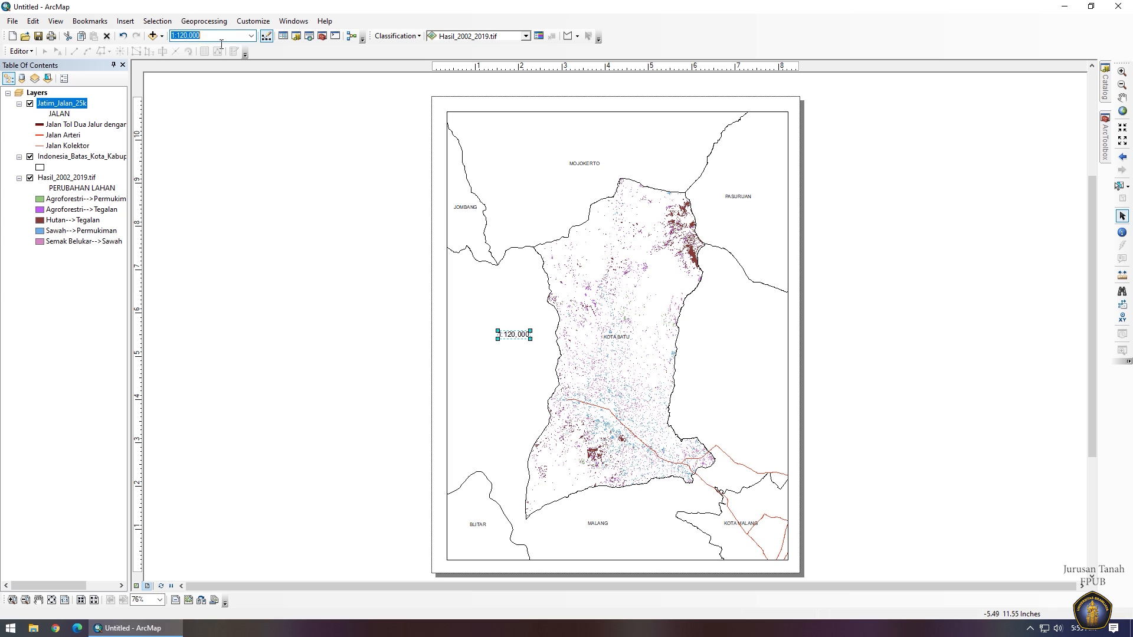
pyautogui.write('100000')
pyautogui.press('Return')
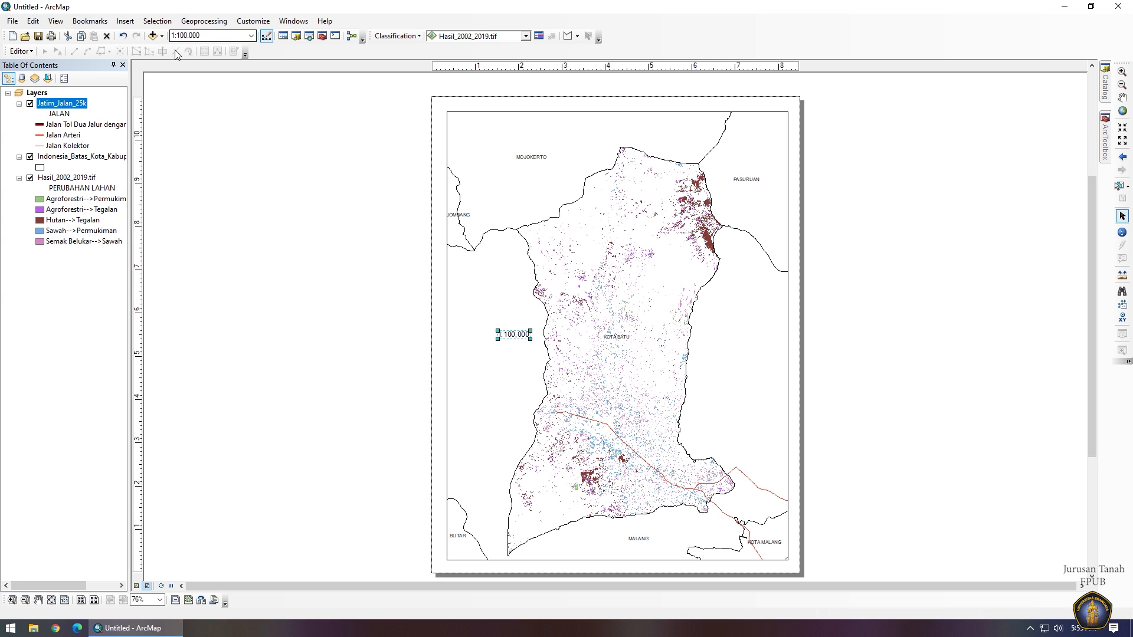
# Move the scale text to the lower-left of the map frame and nudge the map upward.
pyautogui.moveTo(498, 341); pyautogui.dragTo(472, 504)
pyautogui.click(1121, 97)
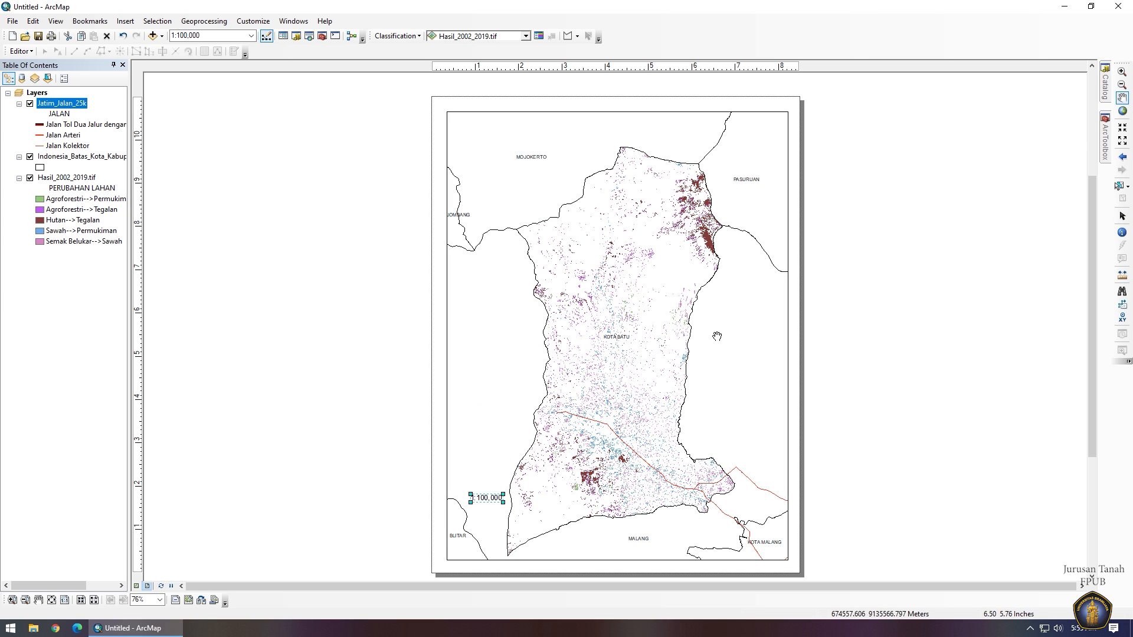
pyautogui.moveTo(677, 324); pyautogui.dragTo(677, 315)
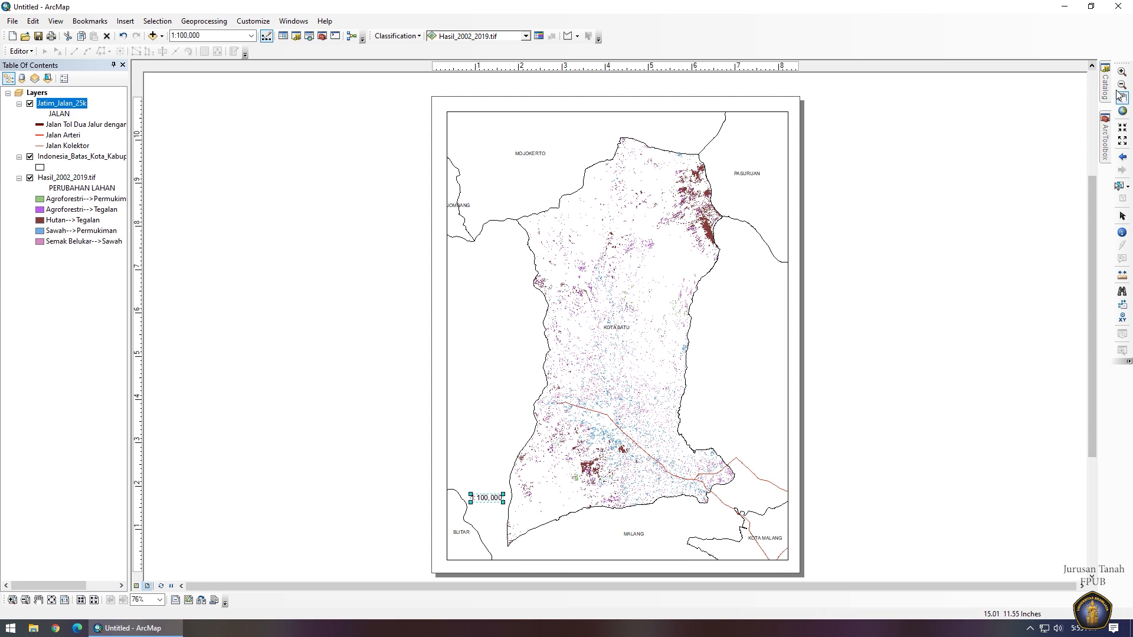
pyautogui.click(1121, 216)
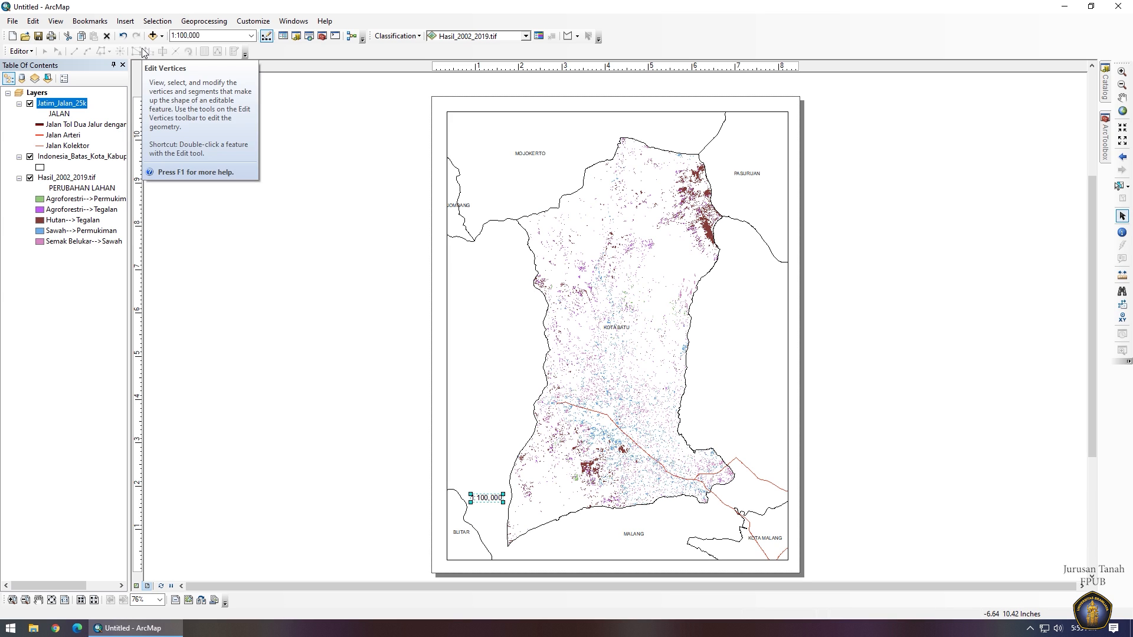
# Insert an ESRI North 4 north arrow and place it below the scale text.
pyautogui.click(125, 21)
pyautogui.click(139, 117)
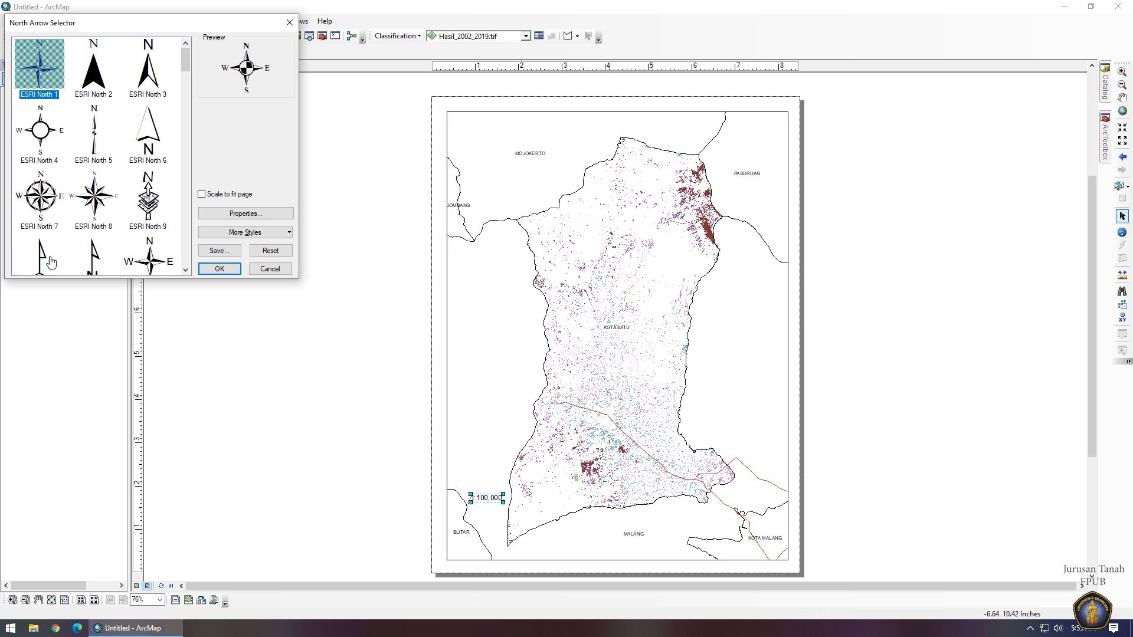
pyautogui.click(52, 134)
pyautogui.click(219, 268)
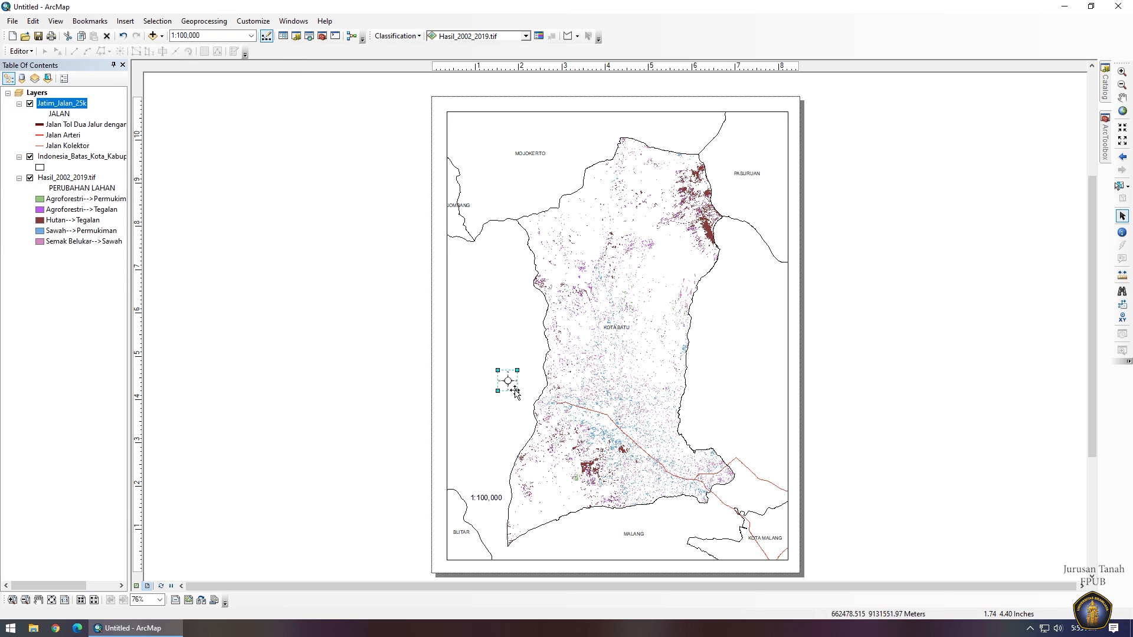
pyautogui.moveTo(511, 388); pyautogui.dragTo(490, 524)
pyautogui.click(125, 21)
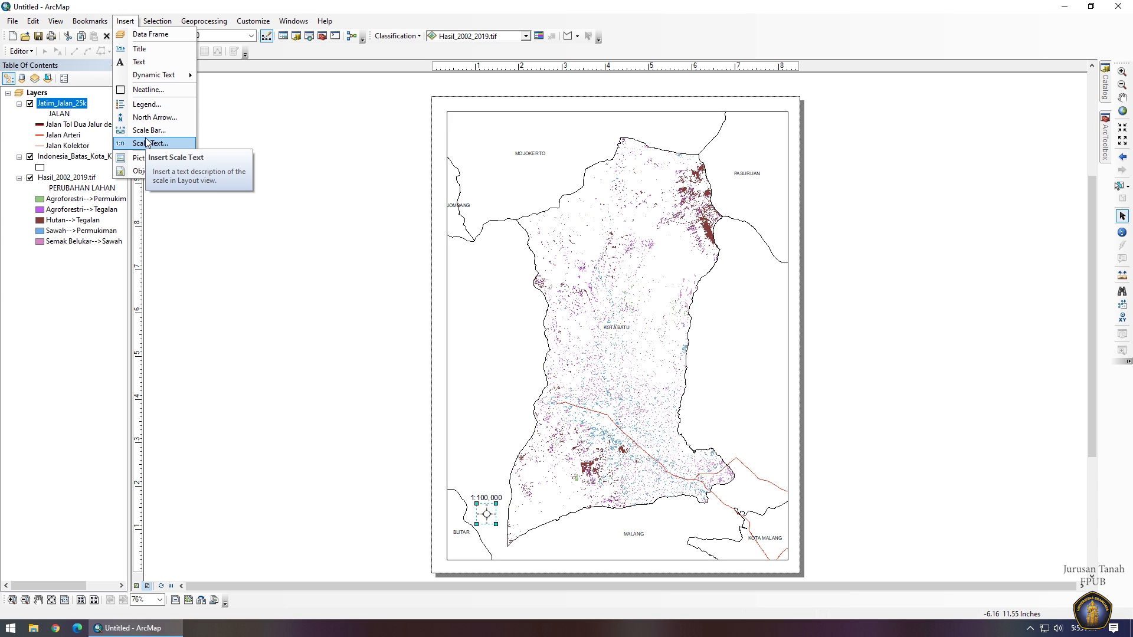
# Add a legend for Jatim_Jalan_25k and Hasil_2002_2019.tif only, excluding the boundary layer, with default settings.
pyautogui.click(145, 105)
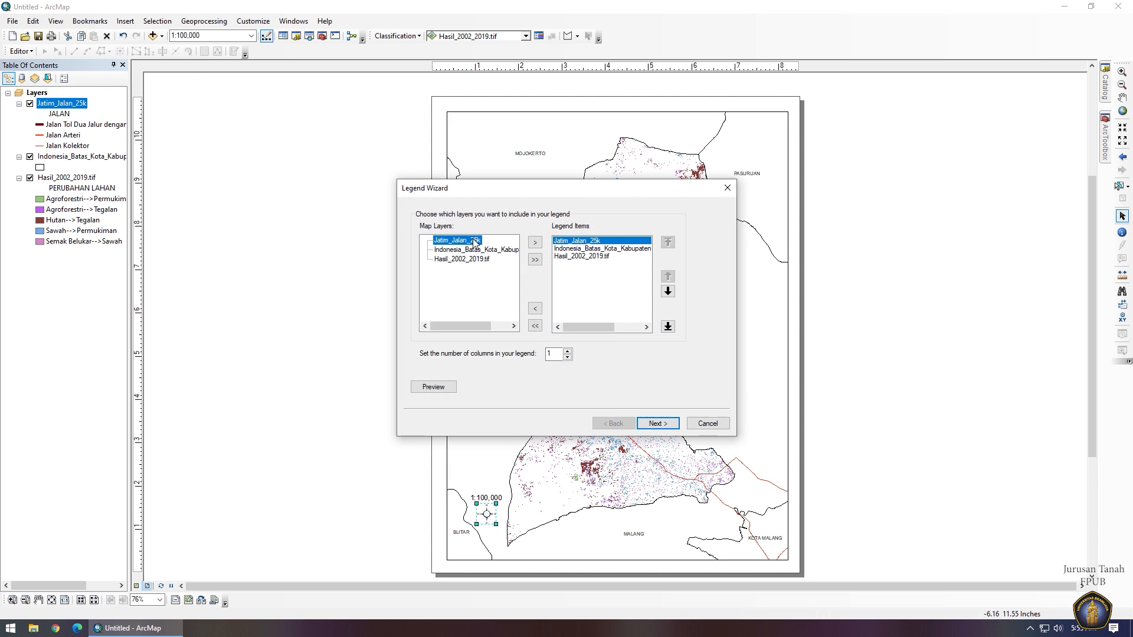
pyautogui.click(583, 248)
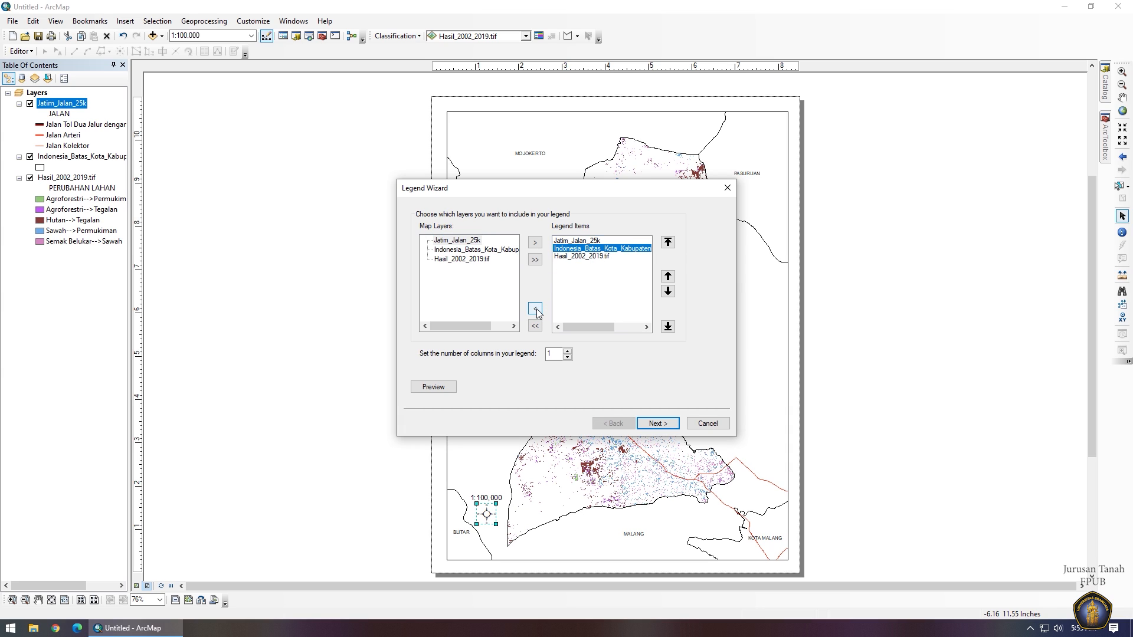
pyautogui.click(535, 309)
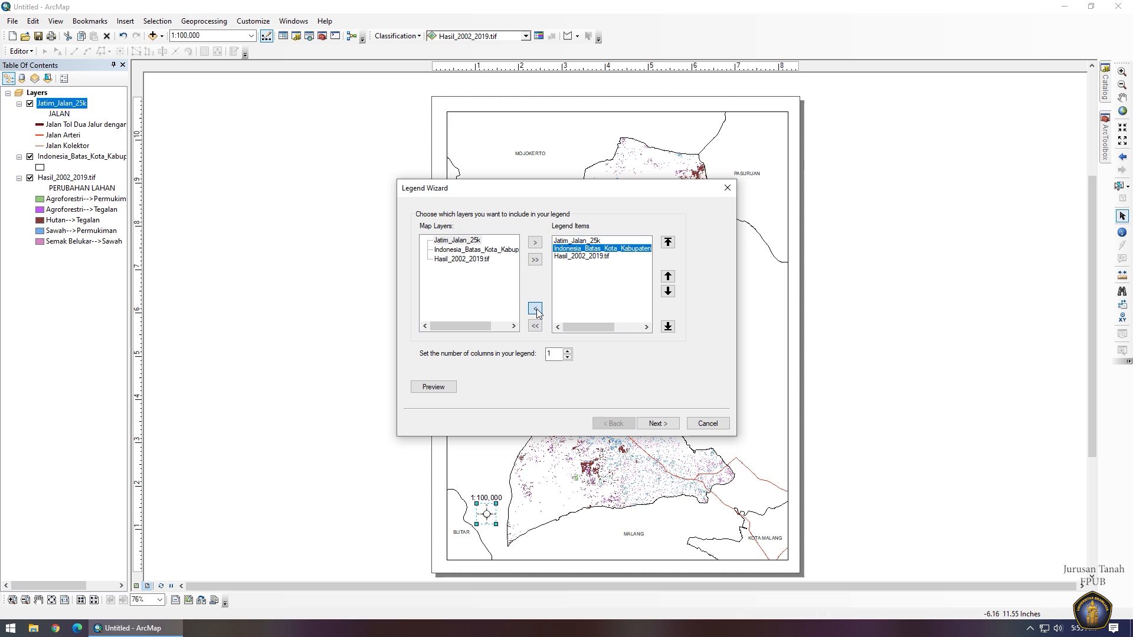
pyautogui.click(663, 426)
pyautogui.click(663, 426)
pyautogui.click(663, 426)
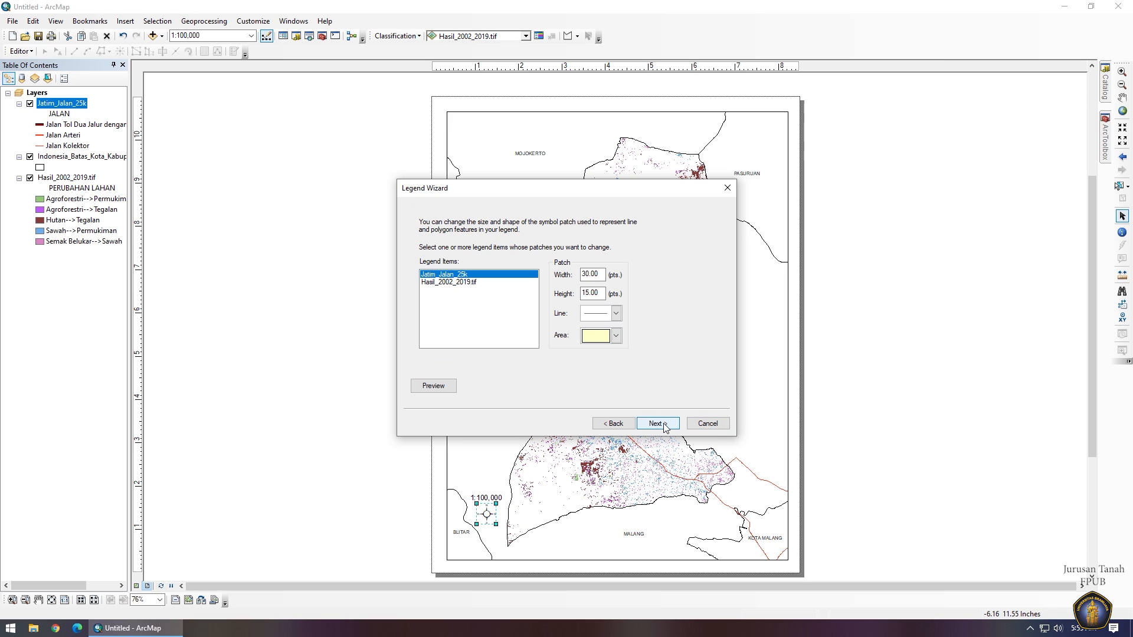
pyautogui.click(664, 426)
pyautogui.click(657, 423)
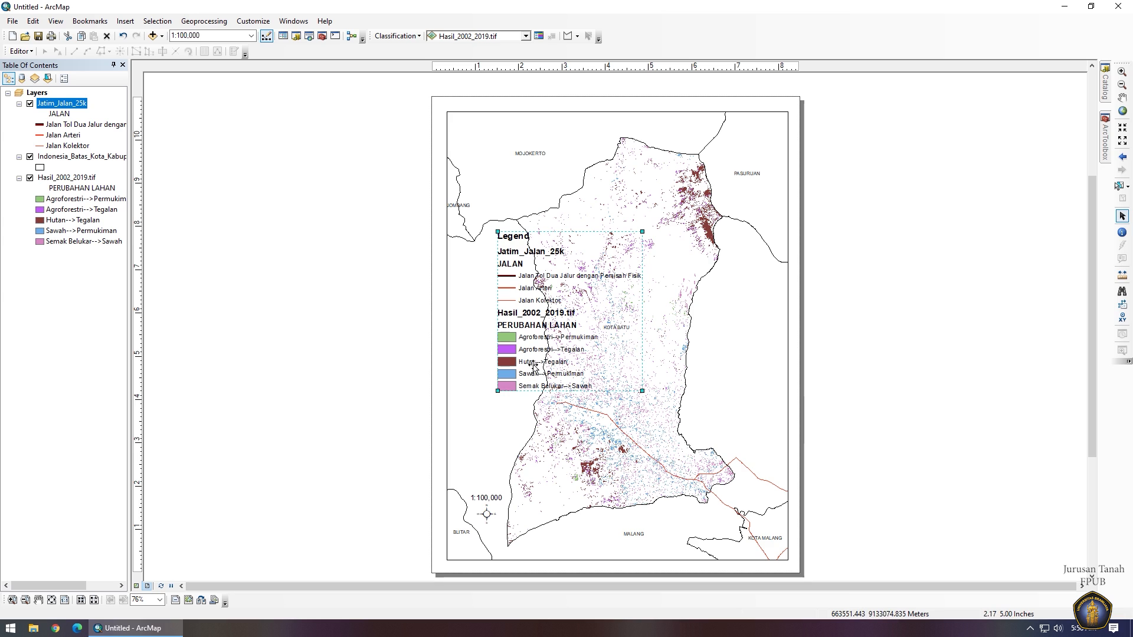
# Set the legend item label font size to 8 pt for both layers.
pyautogui.rightClick(533, 364)
pyautogui.click(593, 557)
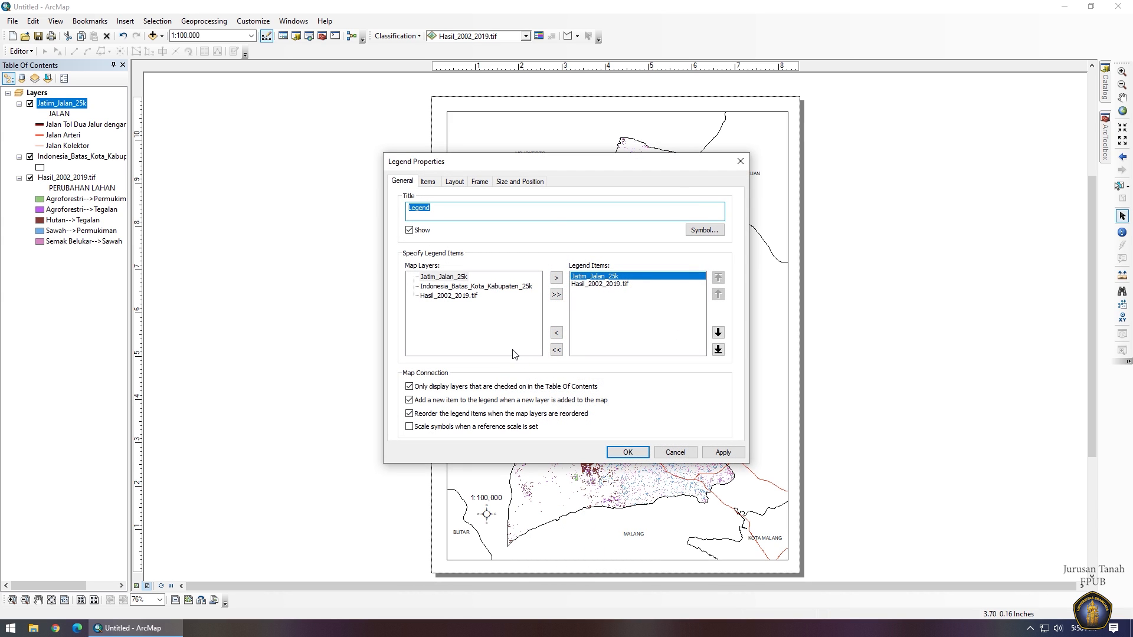
pyautogui.click(434, 184)
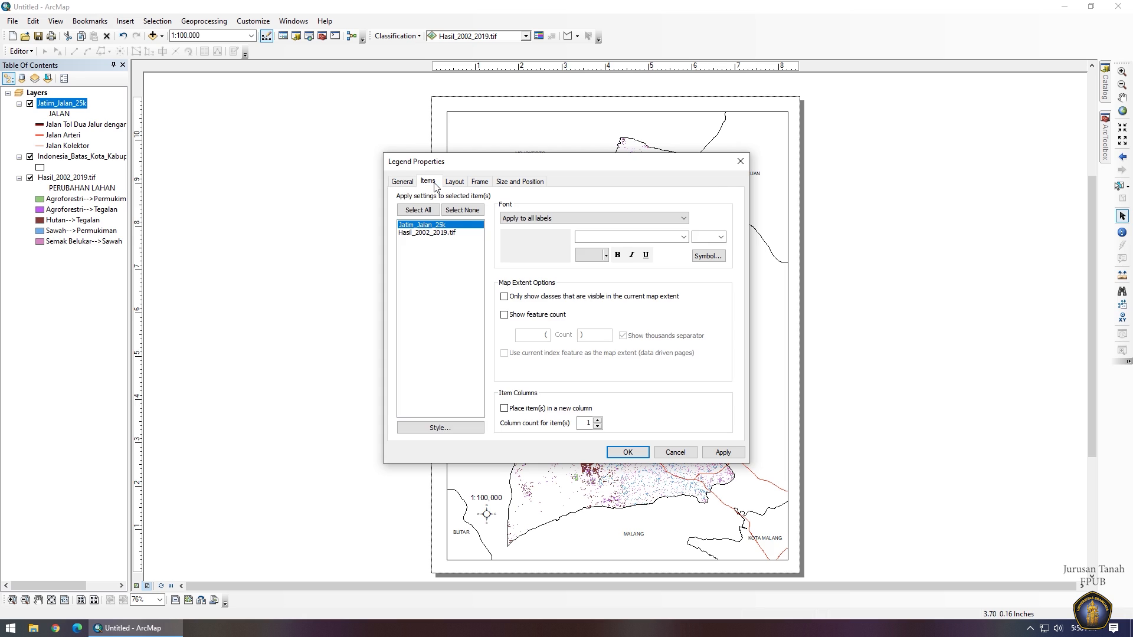
pyautogui.click(716, 241)
pyautogui.click(458, 232)
pyautogui.click(707, 241)
pyautogui.write('8')
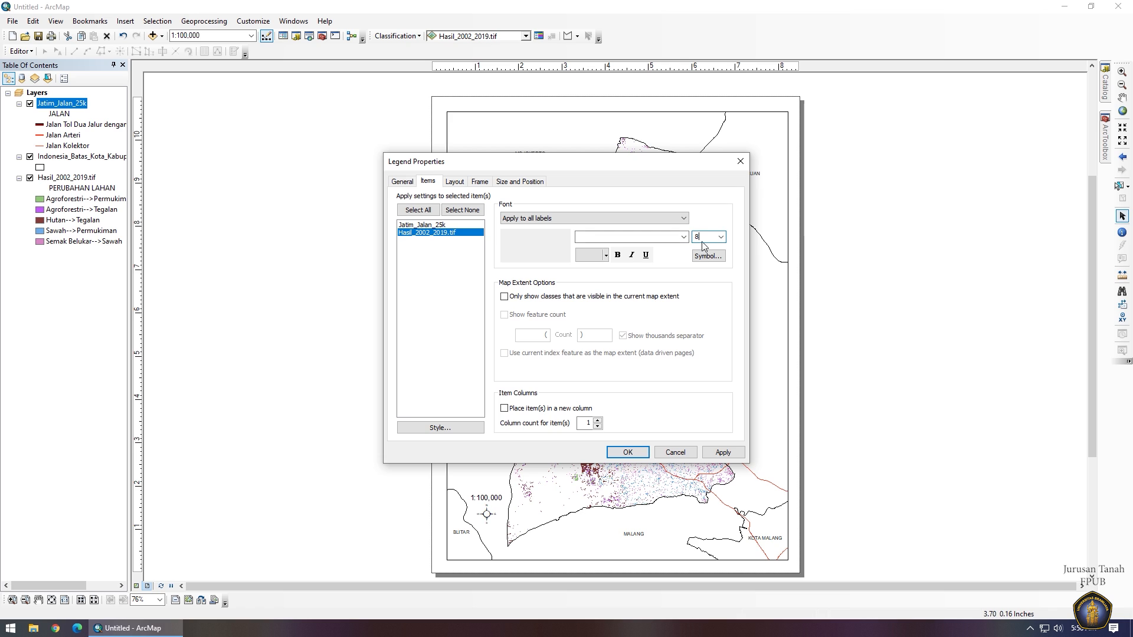
pyautogui.click(710, 450)
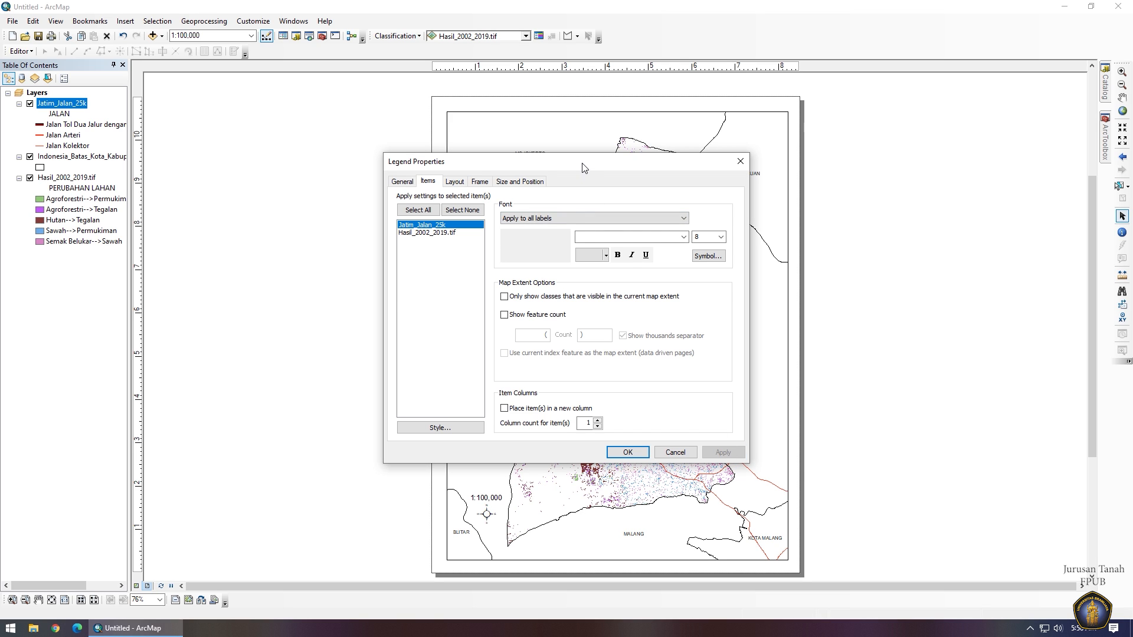
pyautogui.moveTo(582, 167); pyautogui.dragTo(782, 146)
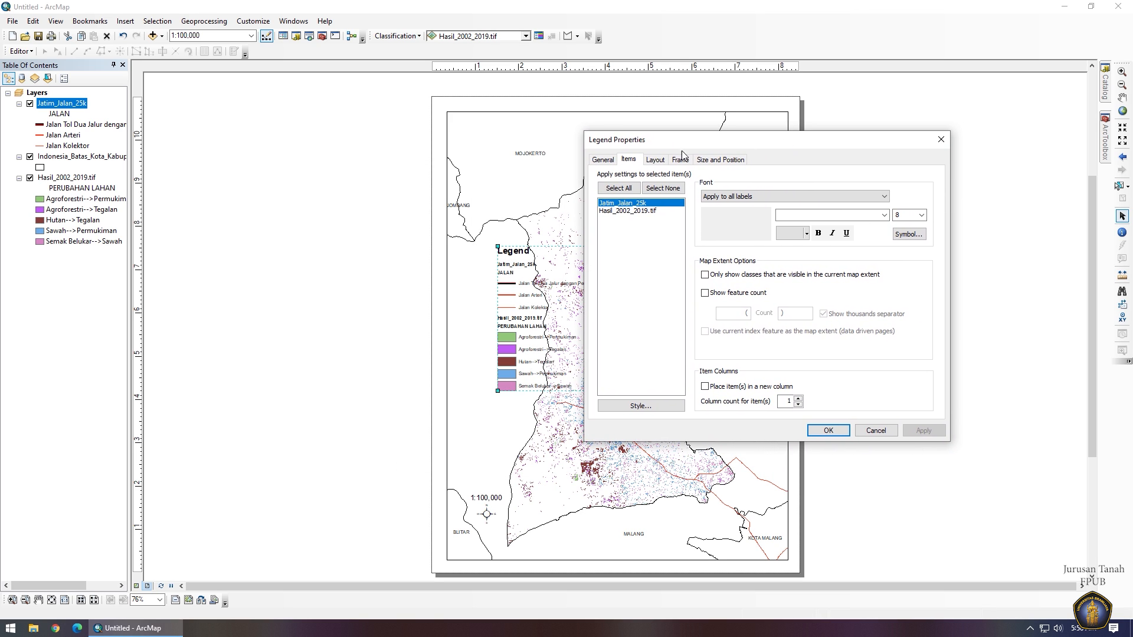
# Reduce the legend title font size from 15 to 8 pt.
pyautogui.click(603, 161)
pyautogui.click(901, 206)
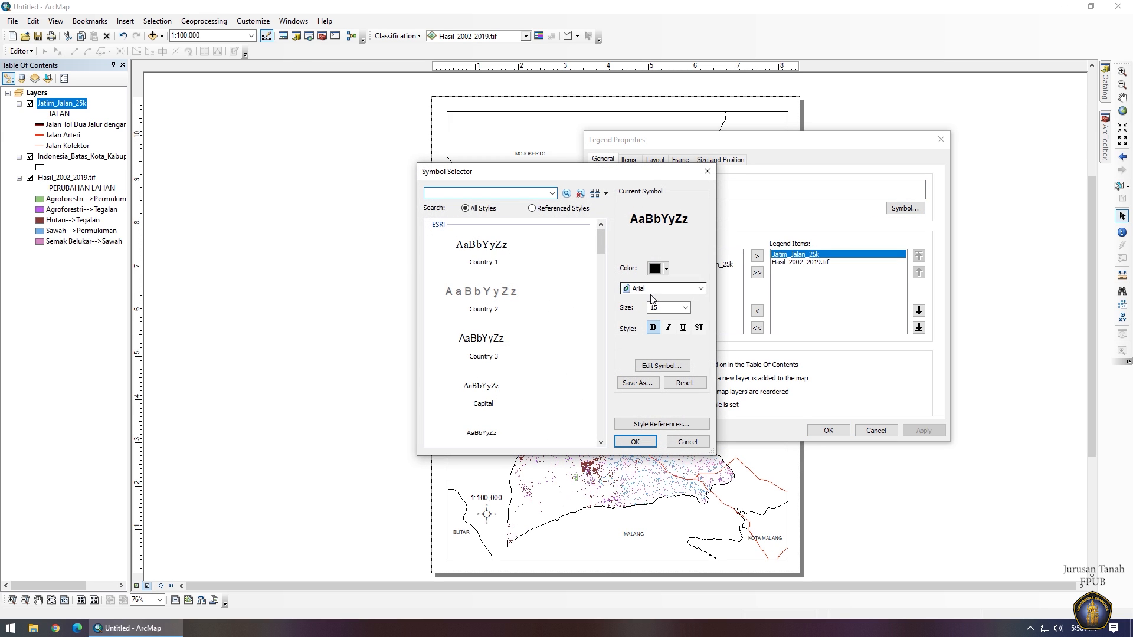
pyautogui.moveTo(650, 306); pyautogui.dragTo(675, 312)
pyautogui.write('8')
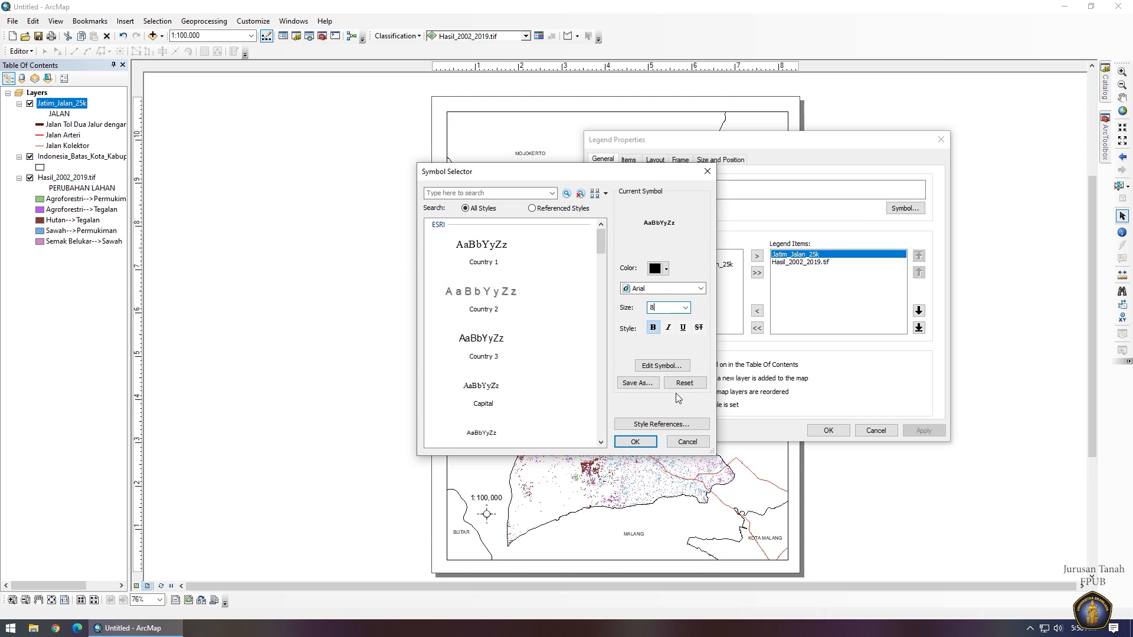
pyautogui.click(634, 443)
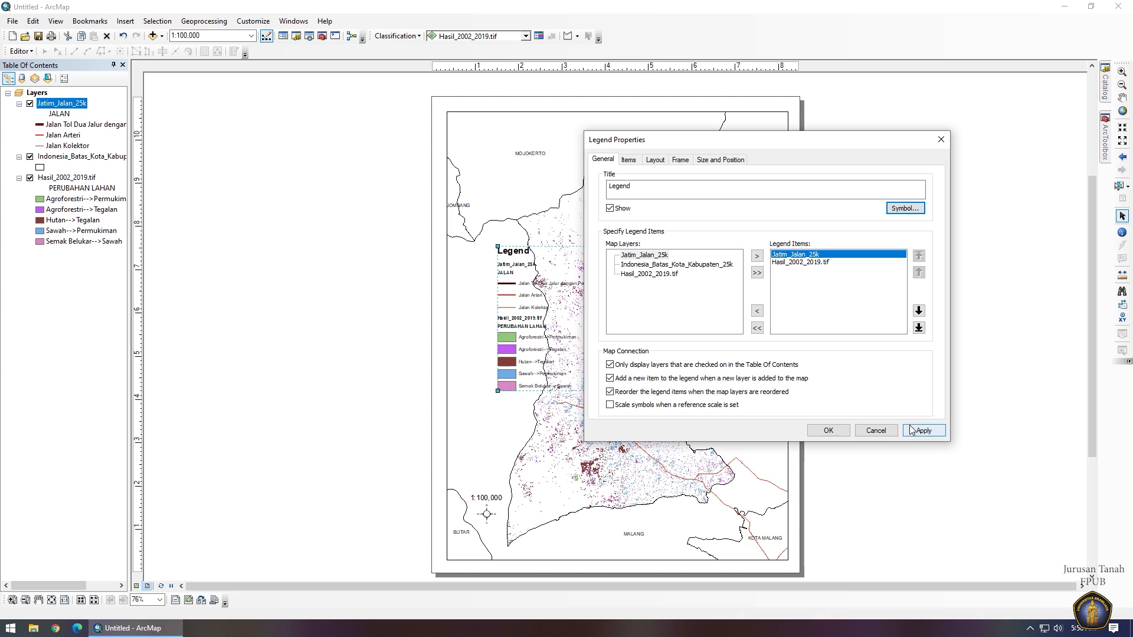
# Hide the layer names of the Jatim_Jalan_25k and Hasil_2002_2019.tif legend items.
pyautogui.click(629, 160)
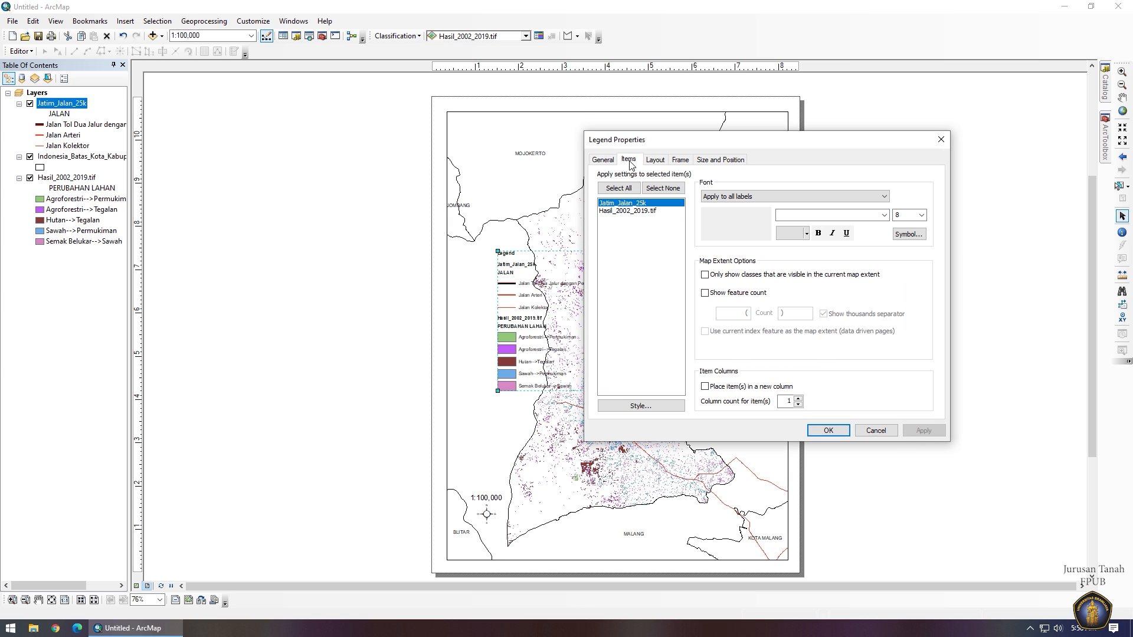
pyautogui.doubleClick(638, 206)
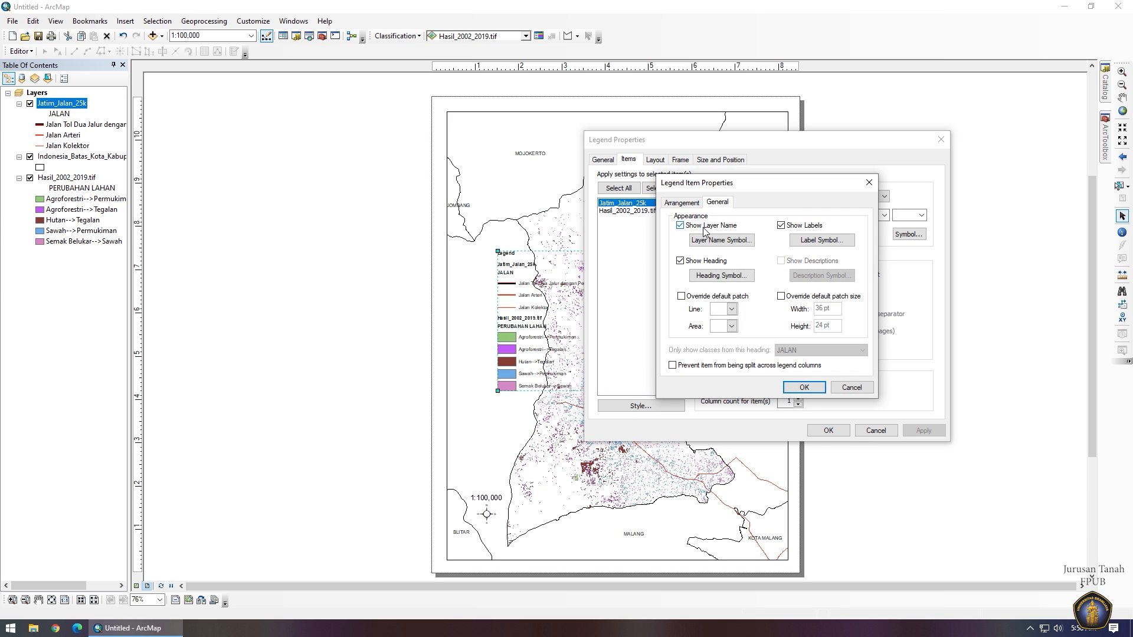
pyautogui.click(803, 387)
pyautogui.doubleClick(635, 211)
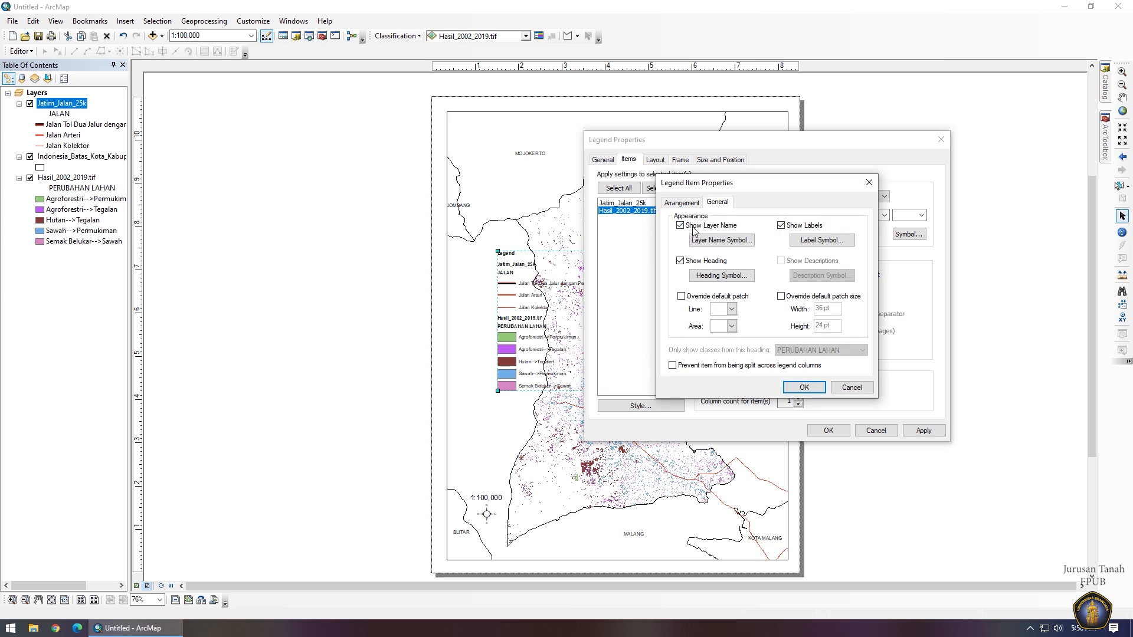
pyautogui.click(803, 387)
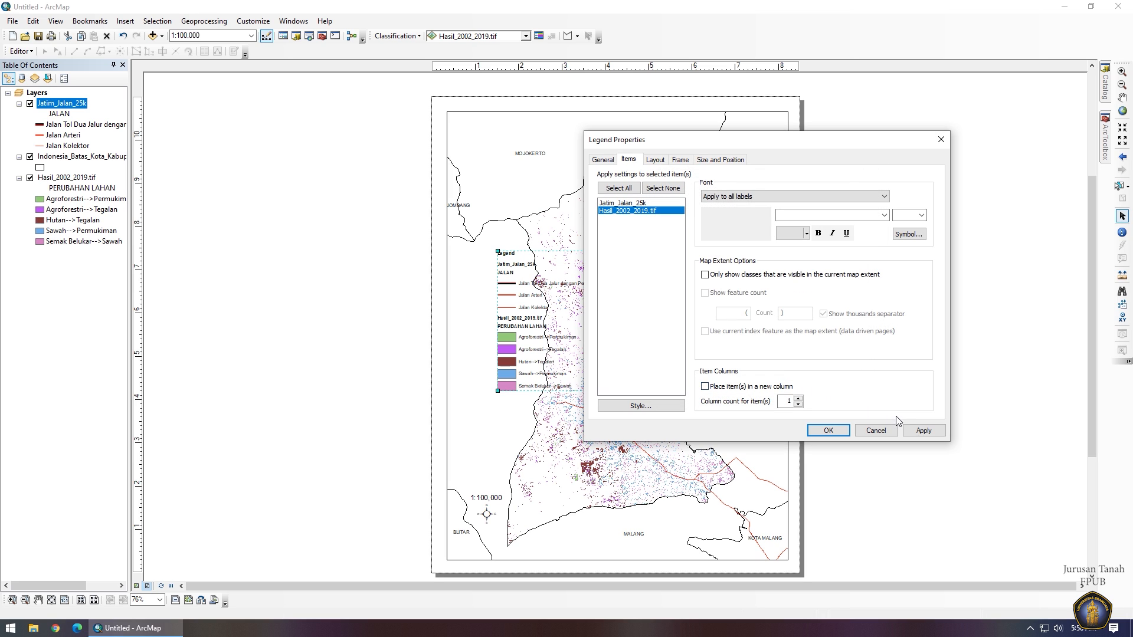
pyautogui.click(922, 431)
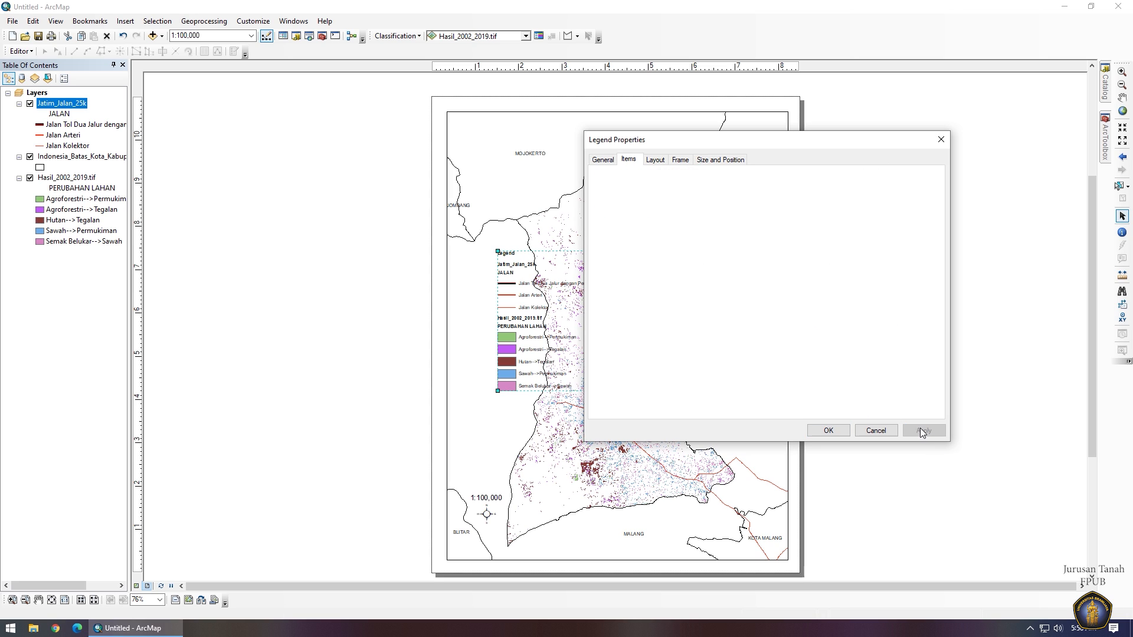
pyautogui.click(828, 431)
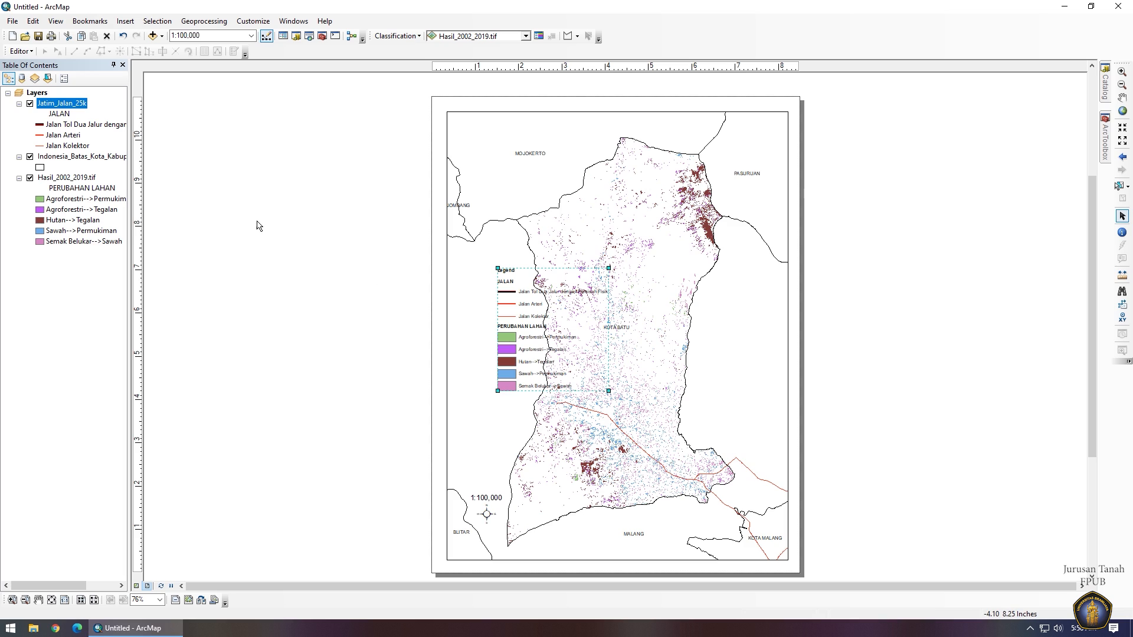
# Remove the toll-road class from the roads layer and move the legend to the lower-left.
pyautogui.click(61, 114)
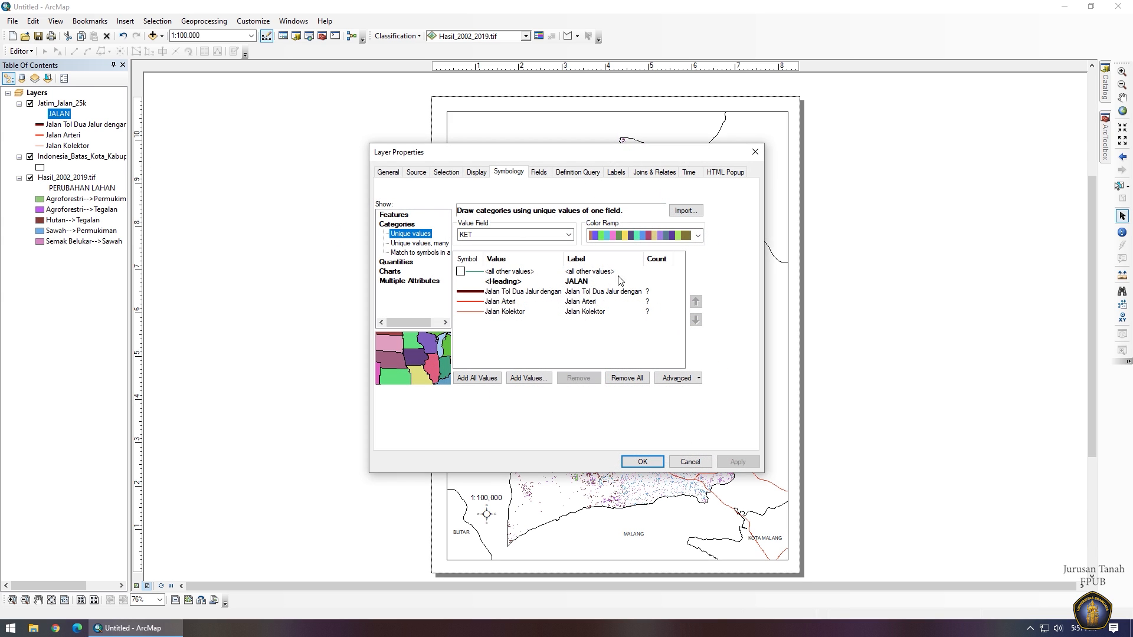
pyautogui.click(588, 294)
pyautogui.press('Return')
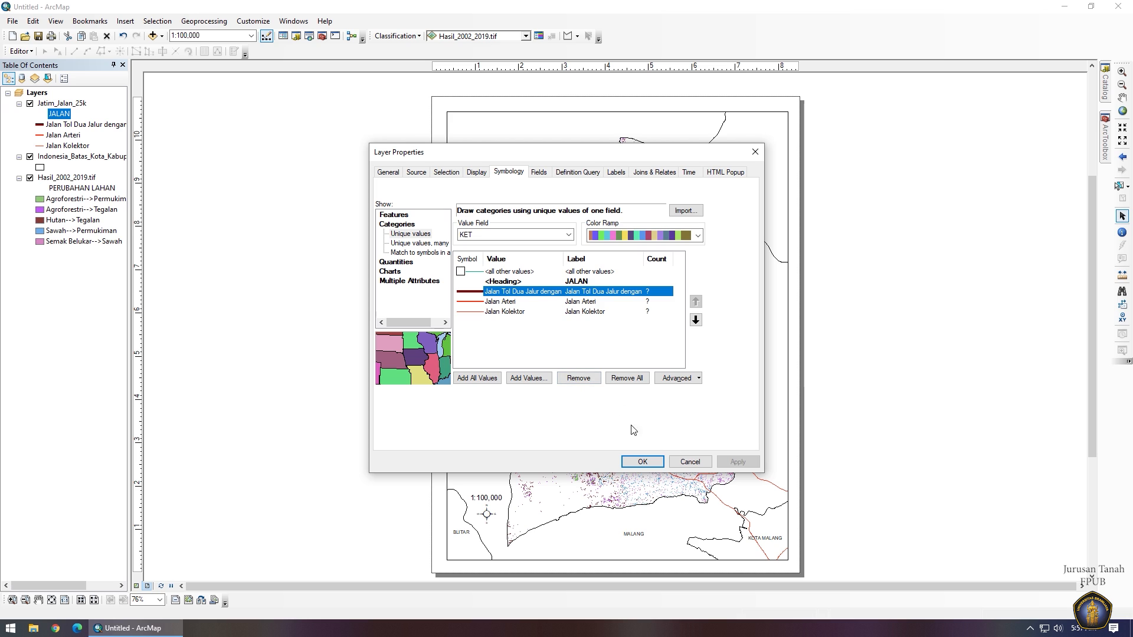
pyautogui.click(578, 377)
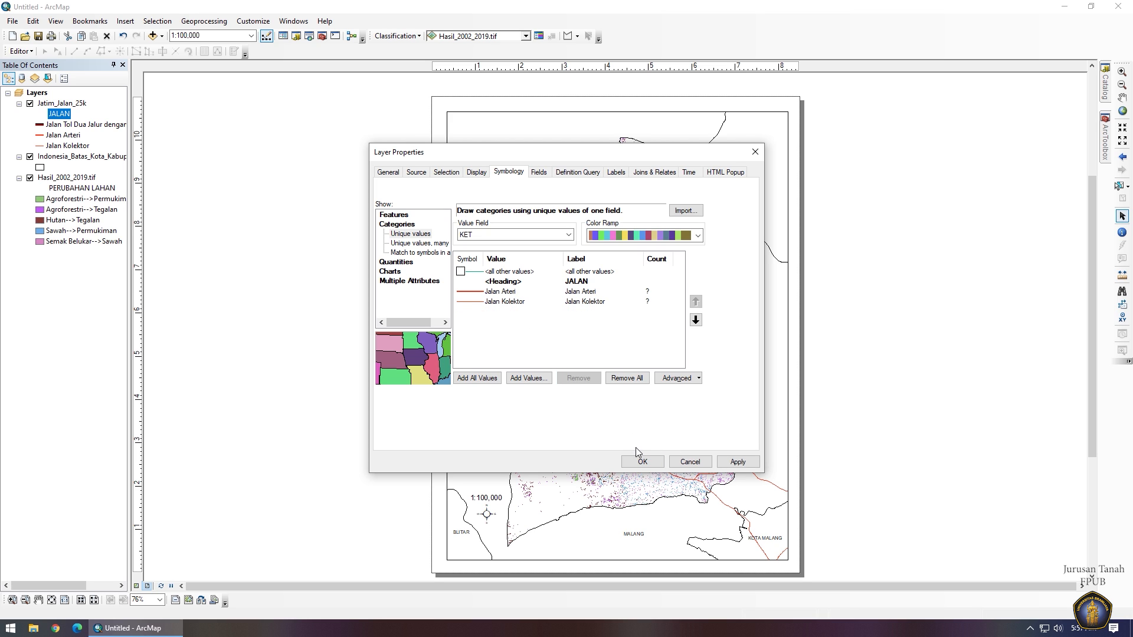
pyautogui.click(642, 461)
pyautogui.moveTo(521, 331); pyautogui.dragTo(474, 394)
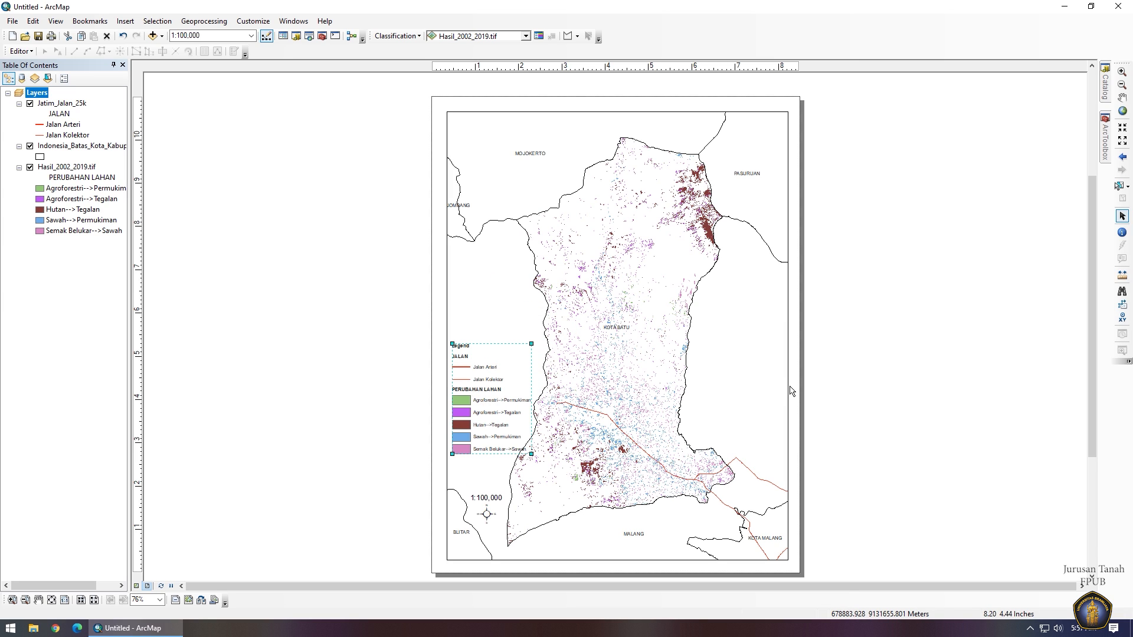
# Change the legend title to 'Legenda Peta' in Legend Properties.
pyautogui.rightClick(478, 404)
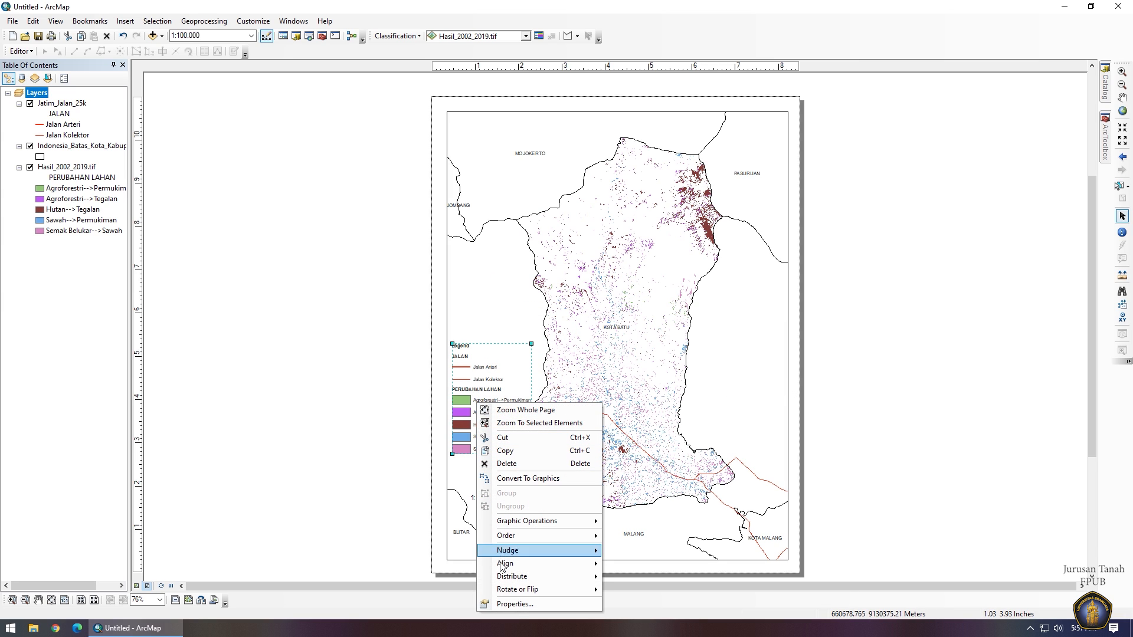
pyautogui.click(519, 608)
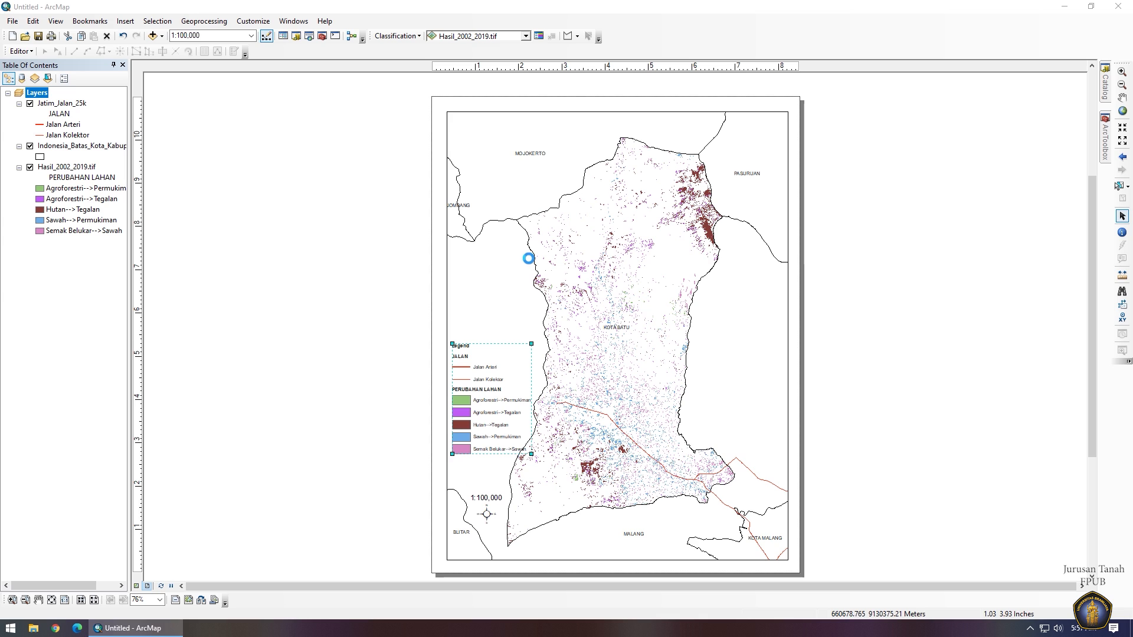
pyautogui.click(401, 182)
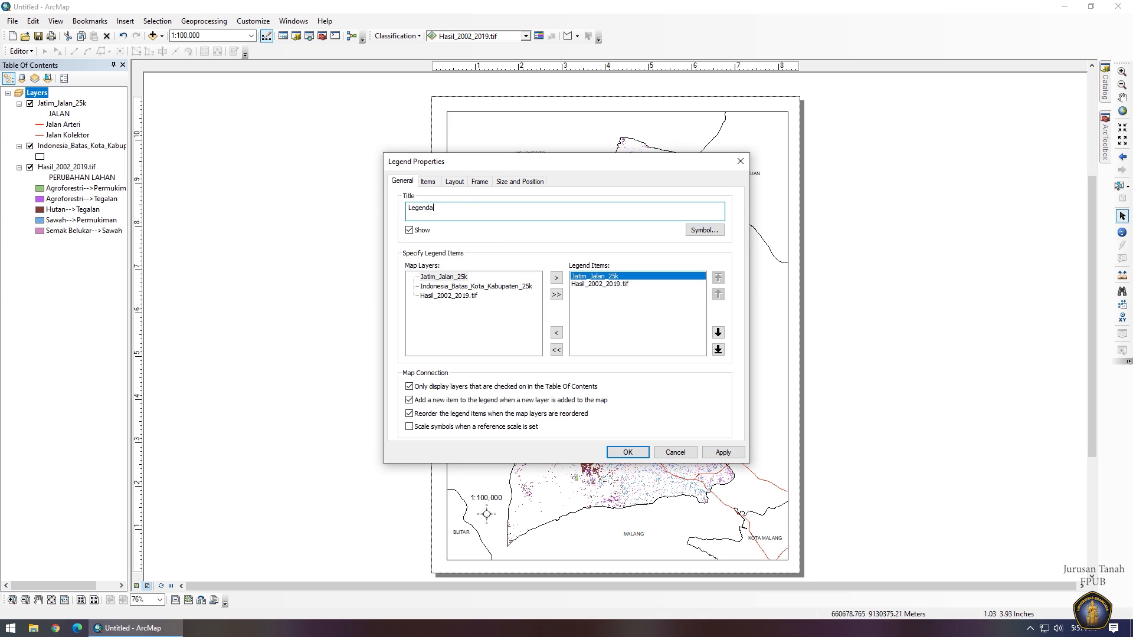
pyautogui.write('Legenda Peta :')
pyautogui.click(627, 452)
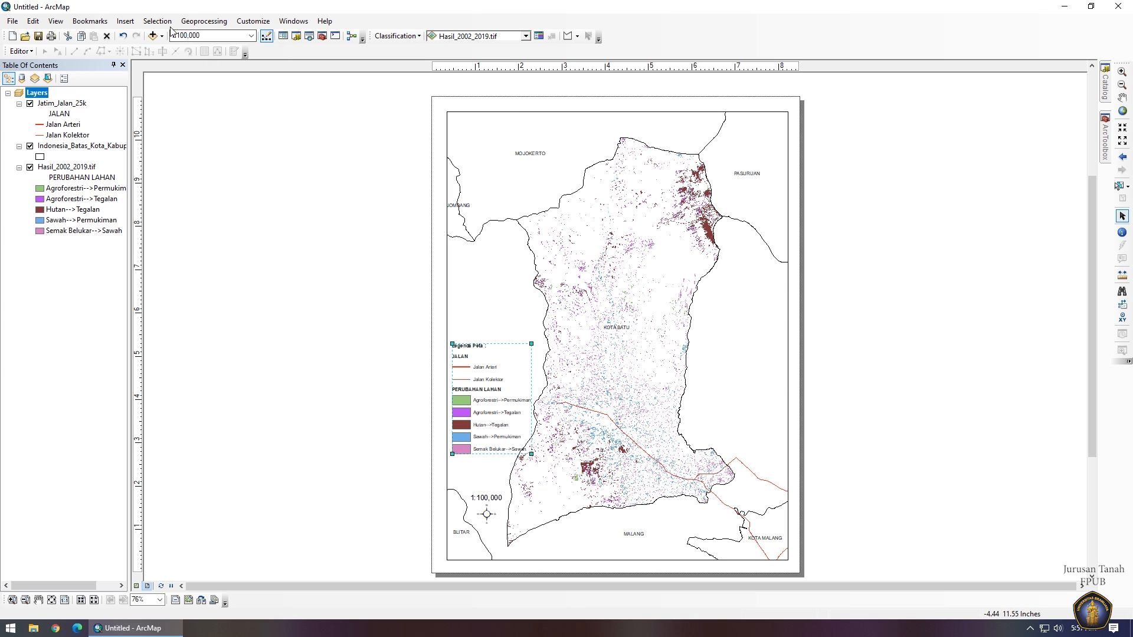
pyautogui.click(126, 22)
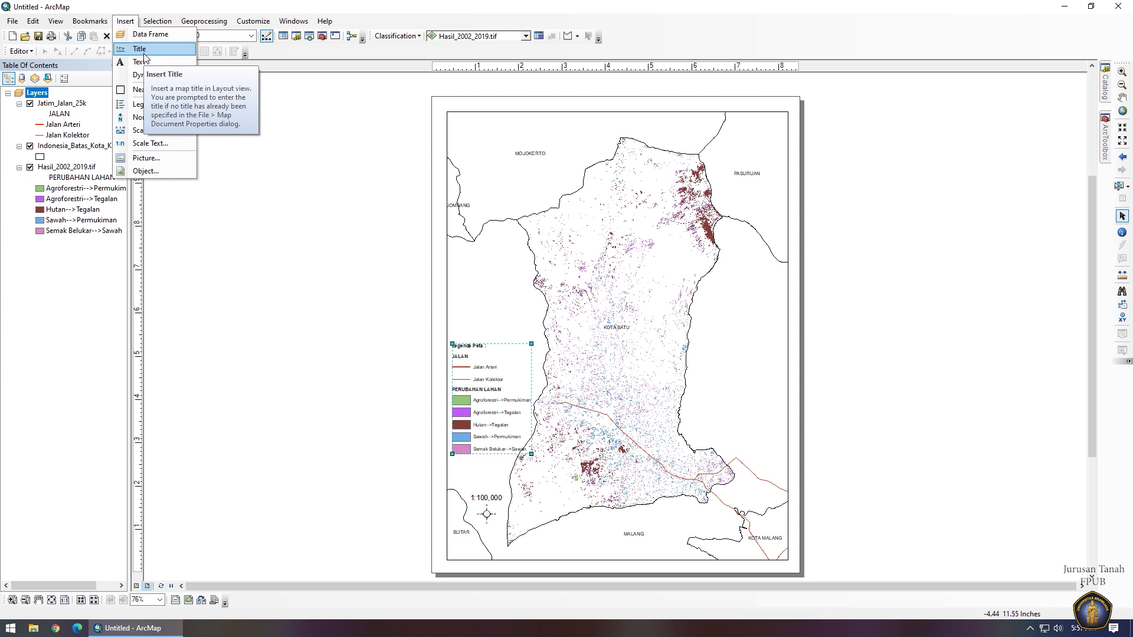
# Insert the map title 'PETA PERUBAHAN LAHAN' and move it to the page's upper left.
pyautogui.click(140, 49)
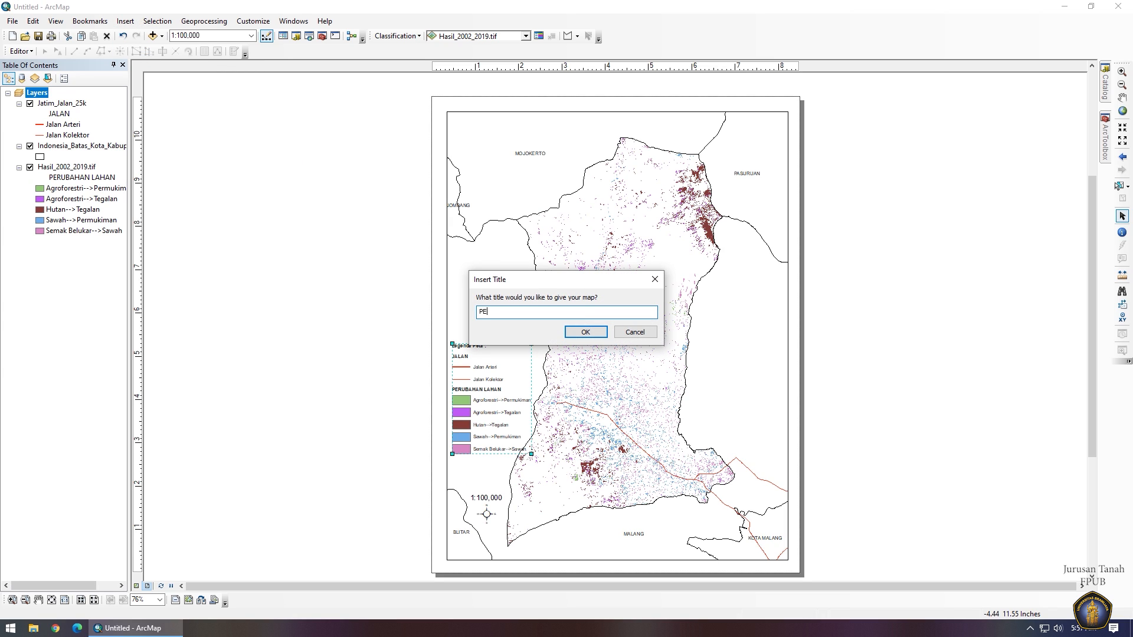
pyautogui.write('PETA PERUBNA')
pyautogui.press('Return')
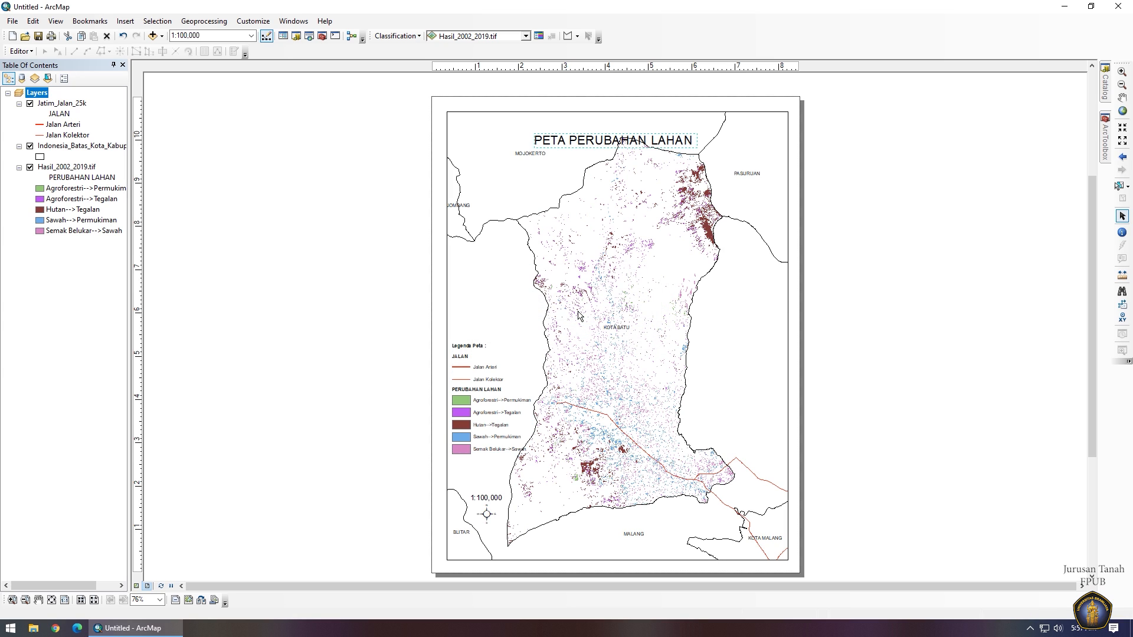
pyautogui.moveTo(576, 146); pyautogui.dragTo(508, 136)
# Add a second title line 'KOTA BATU', apply it, and nudge the title slightly left.
pyautogui.doubleClick(509, 136)
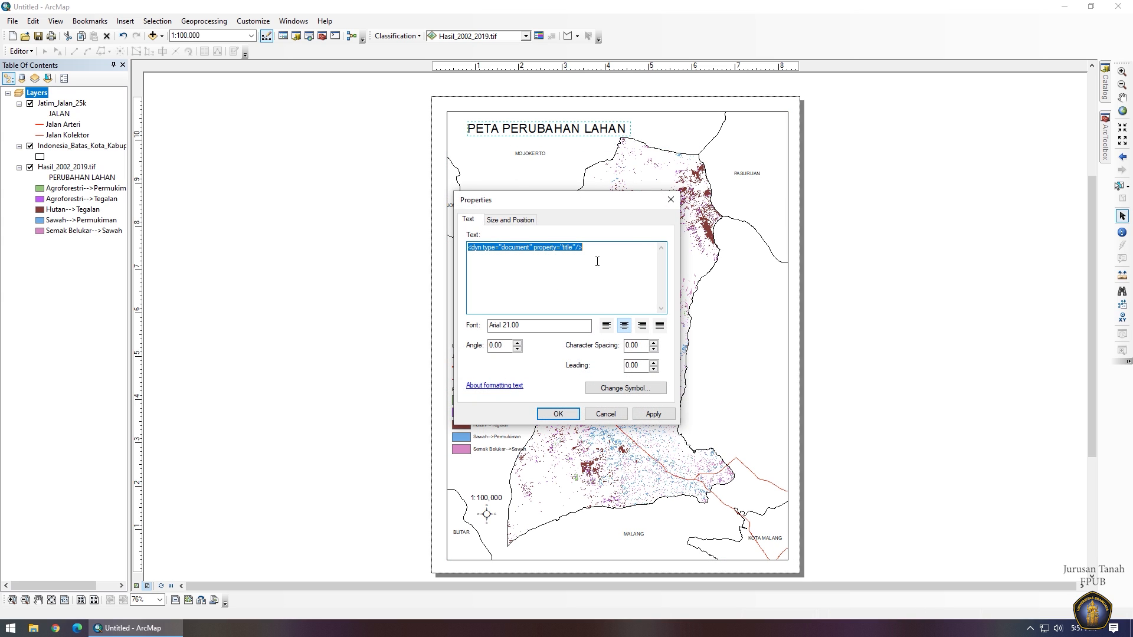
pyautogui.write('PETA')
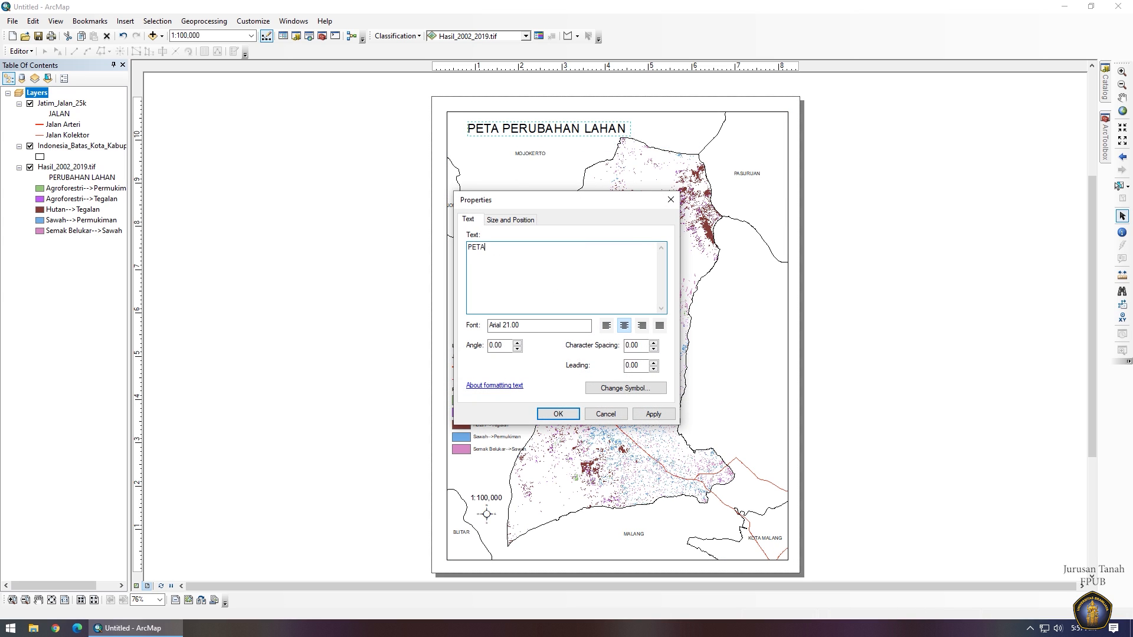
pyautogui.write(' PERUBAHA')
pyautogui.write('N LAHAN')
pyautogui.press('Return')
pyautogui.write('KOITA')
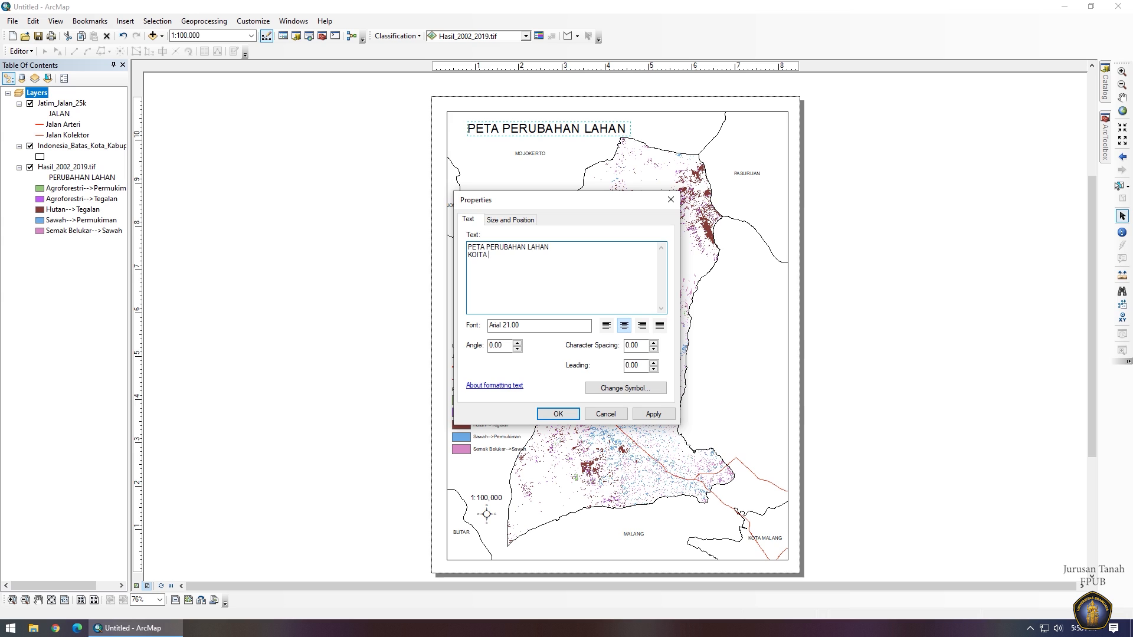
pyautogui.press('BackSpace')
pyautogui.press('BackSpace')
pyautogui.press('BackSpace')
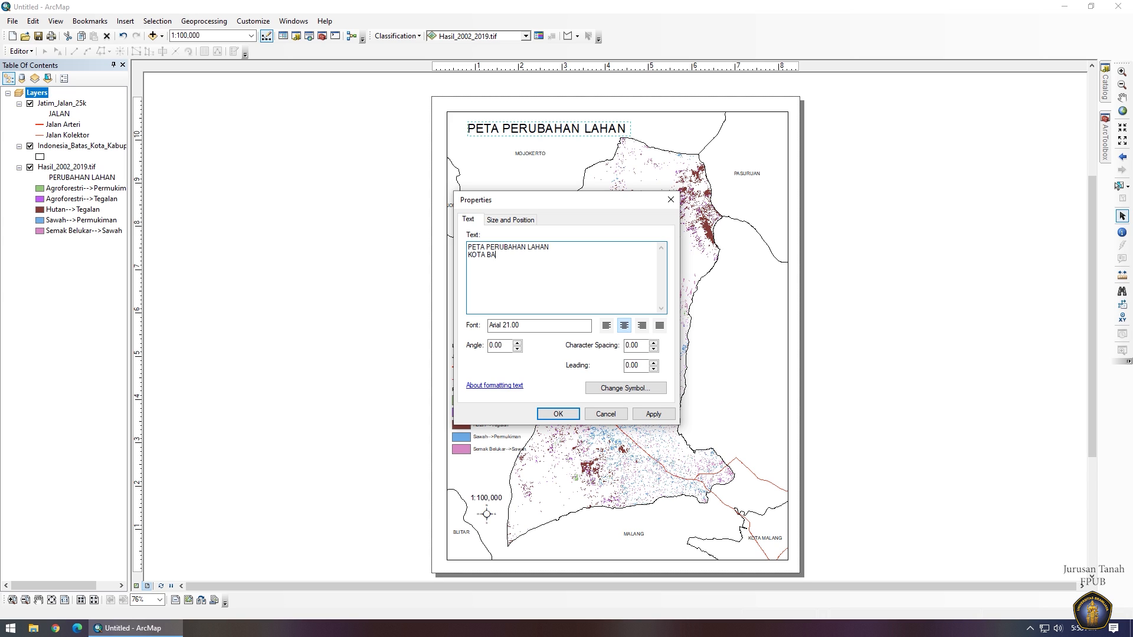
pyautogui.click(653, 414)
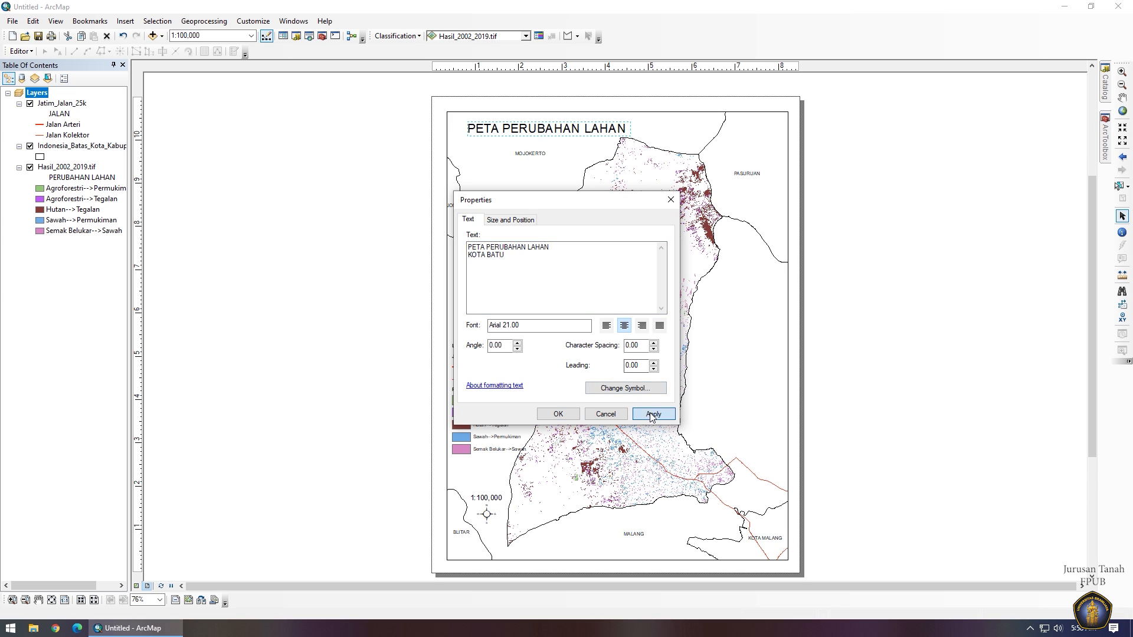
pyautogui.click(557, 414)
pyautogui.moveTo(556, 145); pyautogui.dragTo(543, 140)
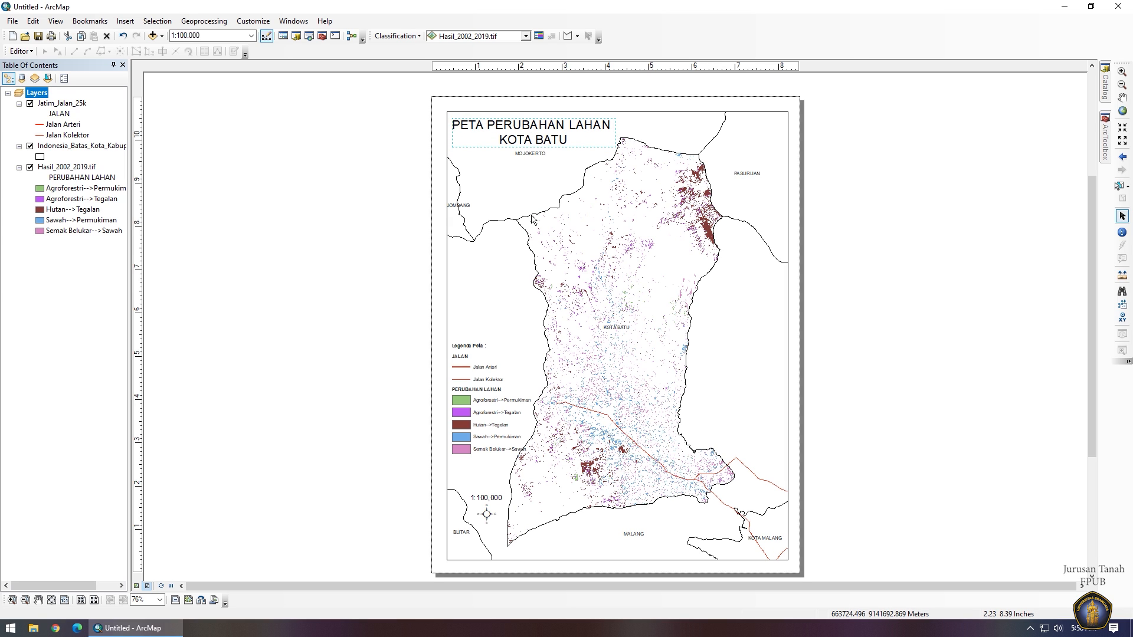
# Move the legend higher on the page and dock the Draw toolbar beside the layout tools.
pyautogui.click(476, 370)
pyautogui.moveTo(476, 371); pyautogui.dragTo(476, 351)
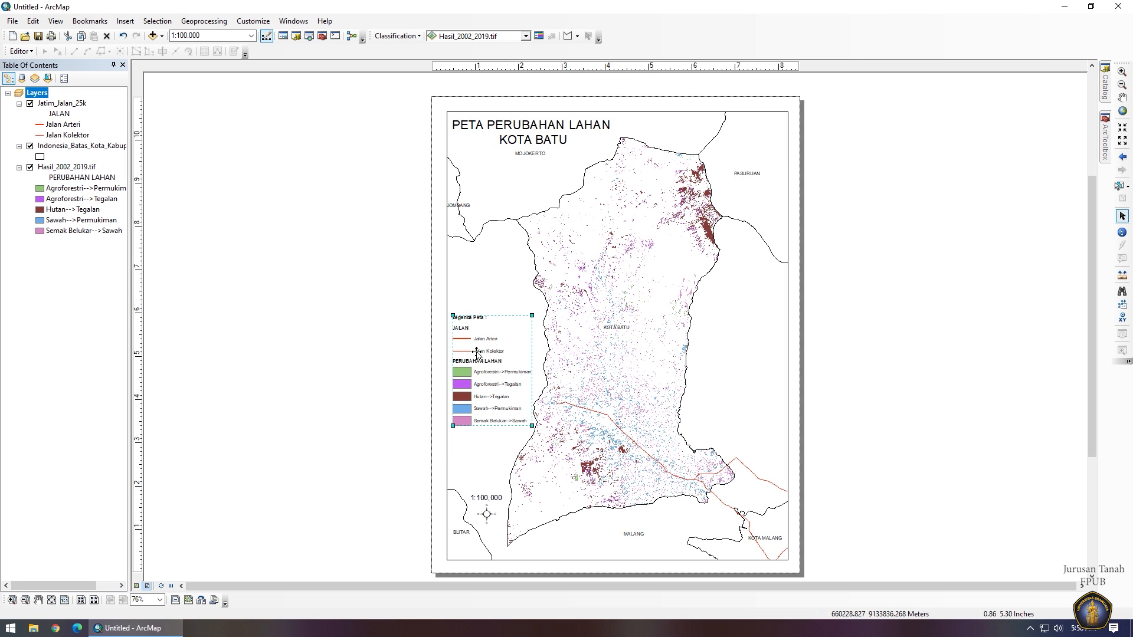
pyautogui.rightClick(351, 601)
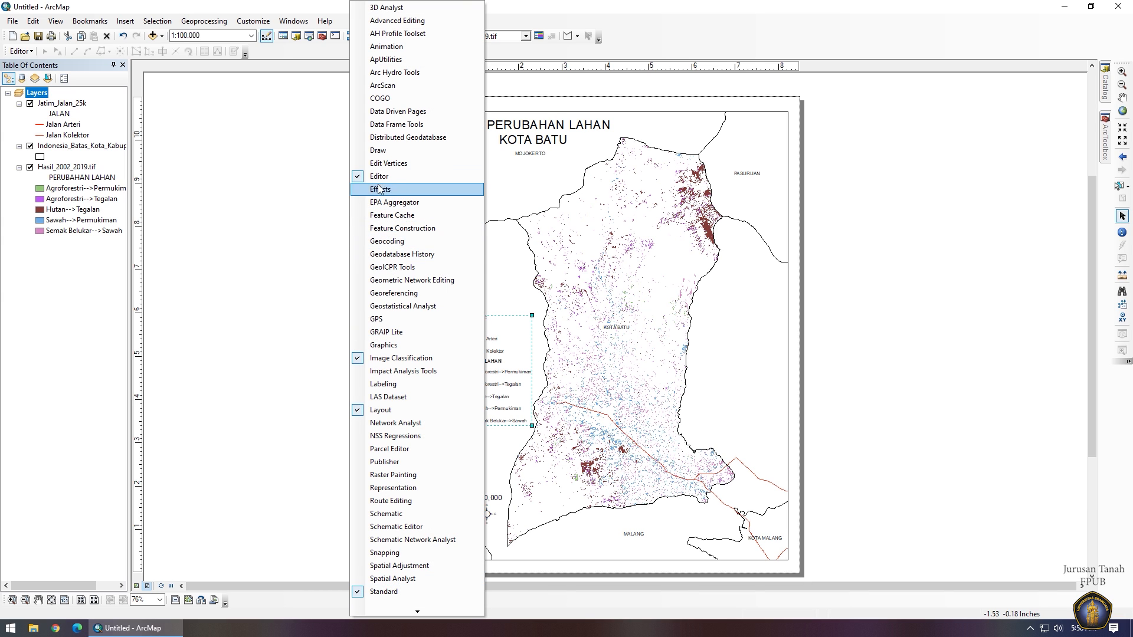
pyautogui.click(379, 151)
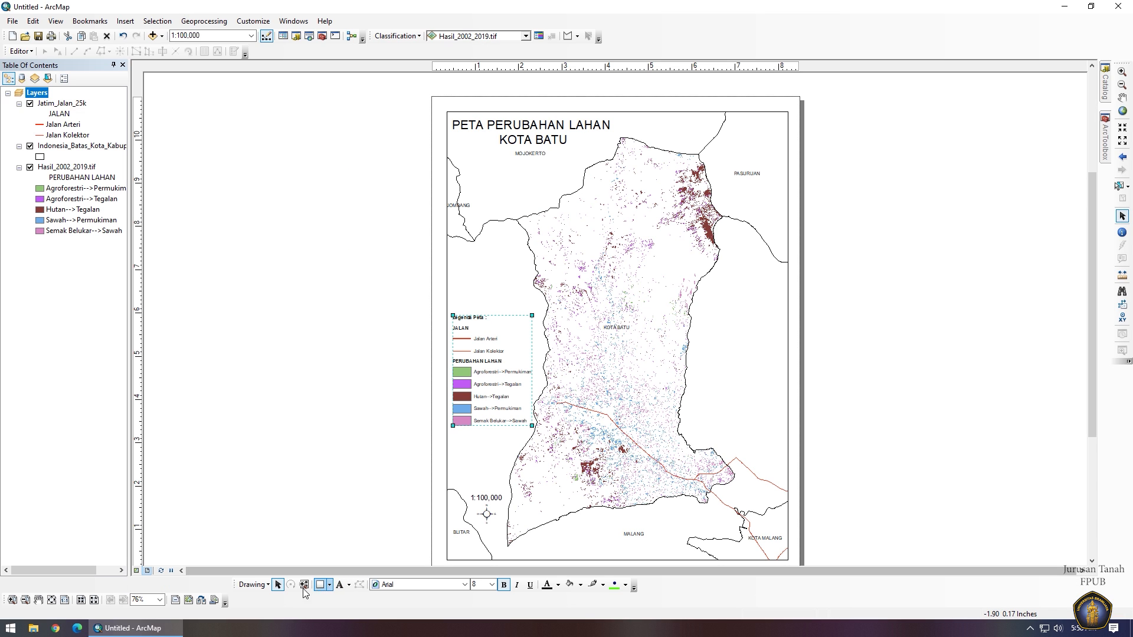
pyautogui.moveTo(236, 584); pyautogui.dragTo(236, 599)
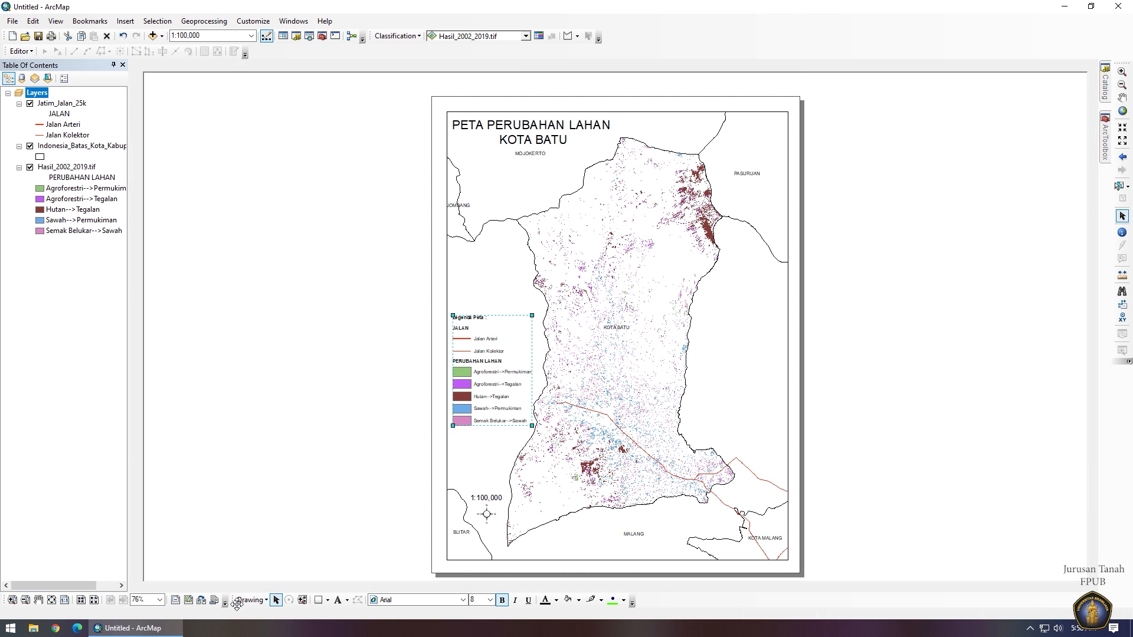
# Draw a rectangle over the title and send it backward behind the title text.
pyautogui.click(323, 604)
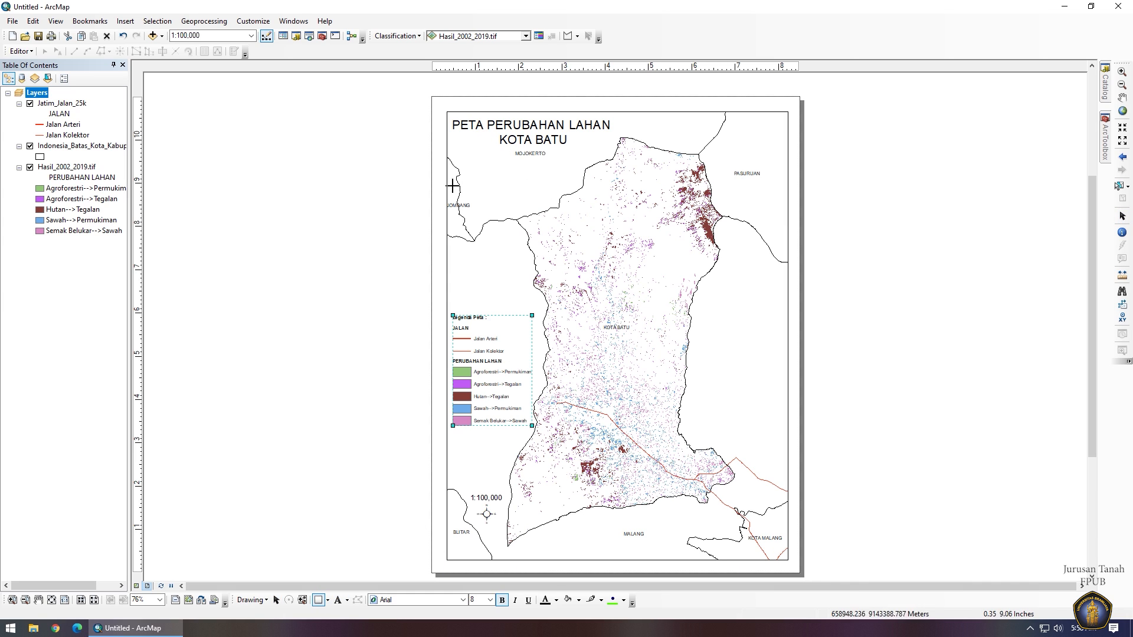
pyautogui.moveTo(453, 119); pyautogui.dragTo(615, 146)
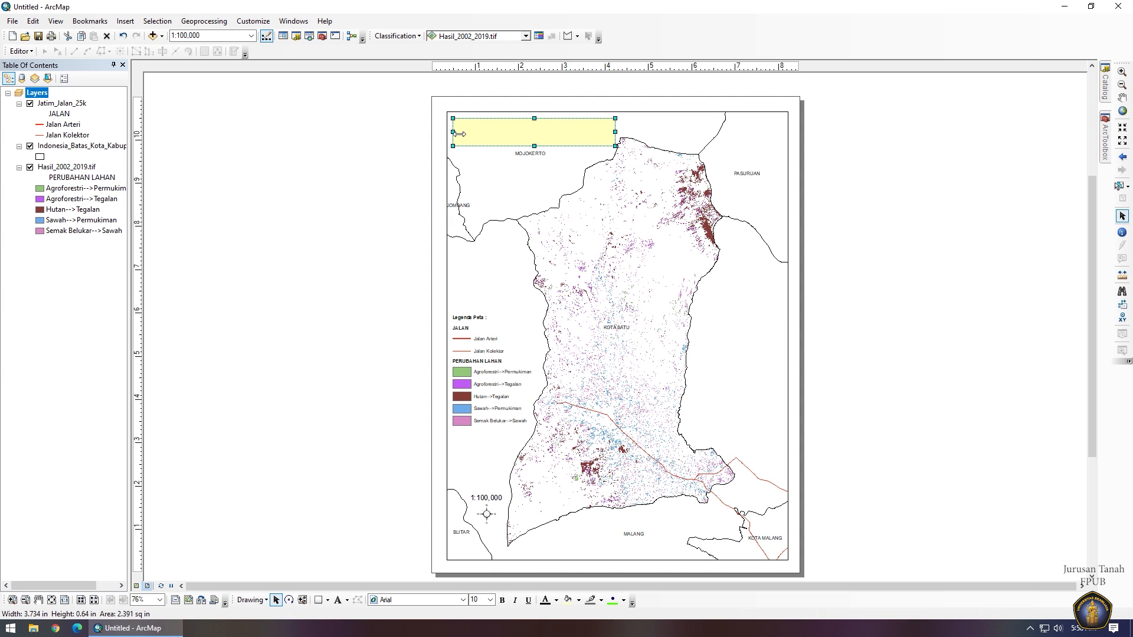
pyautogui.rightClick(500, 130)
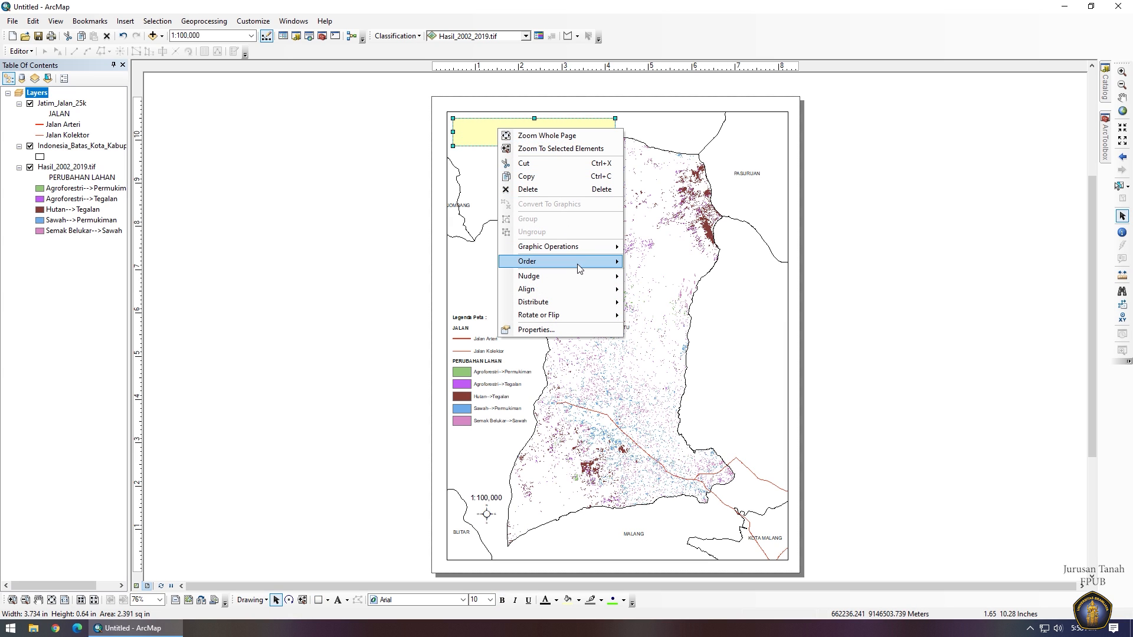
pyautogui.moveTo(584, 263)
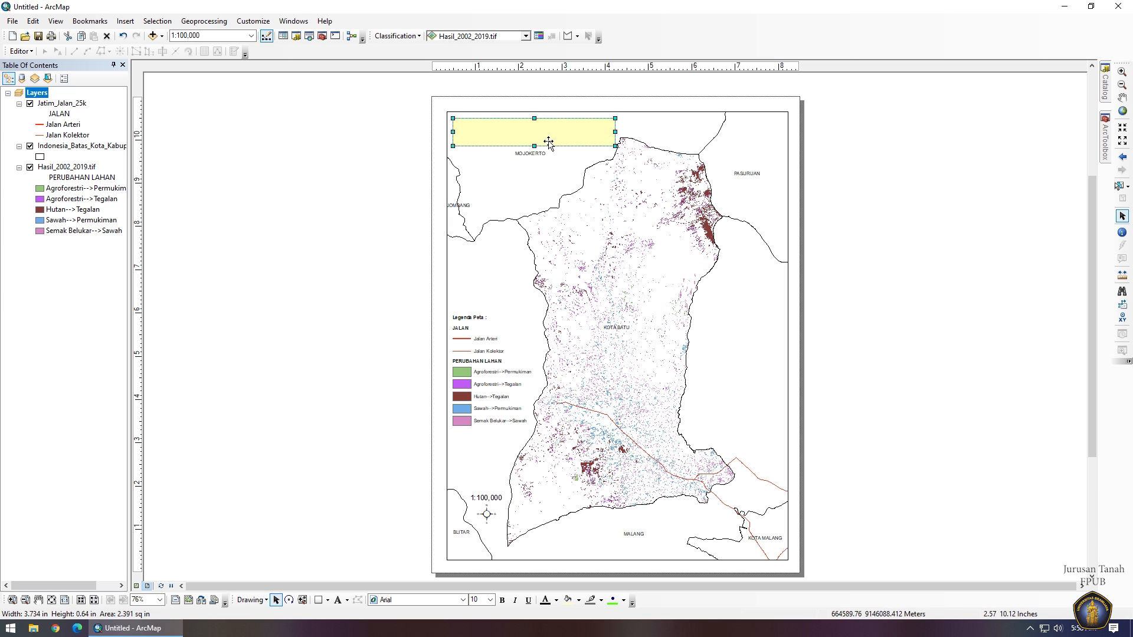
pyautogui.rightClick(539, 134)
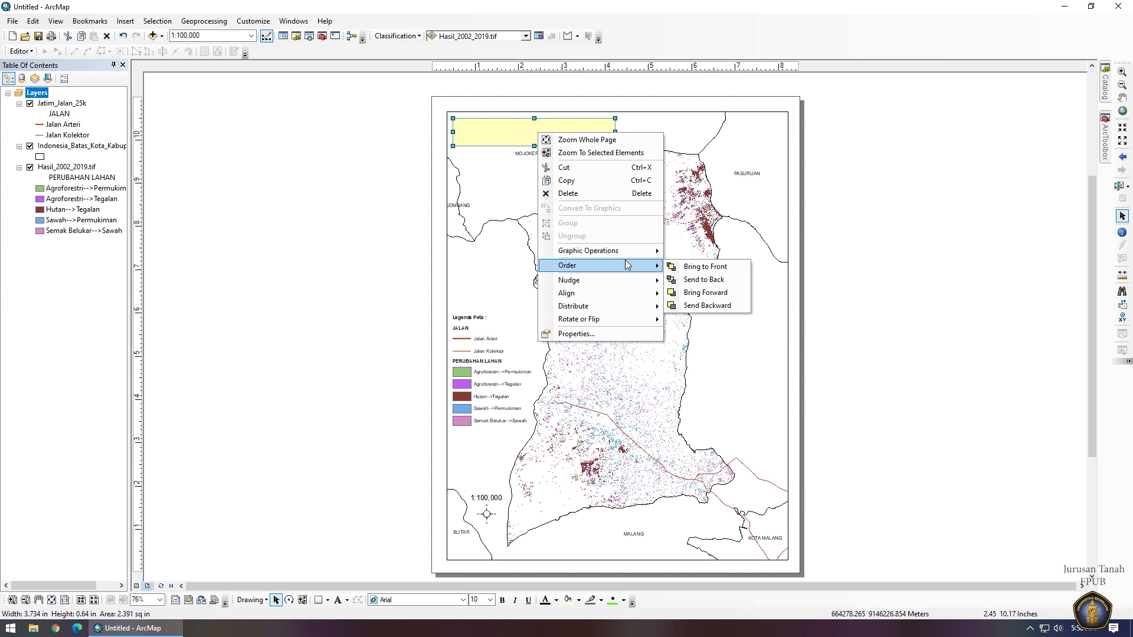
pyautogui.moveTo(648, 269)
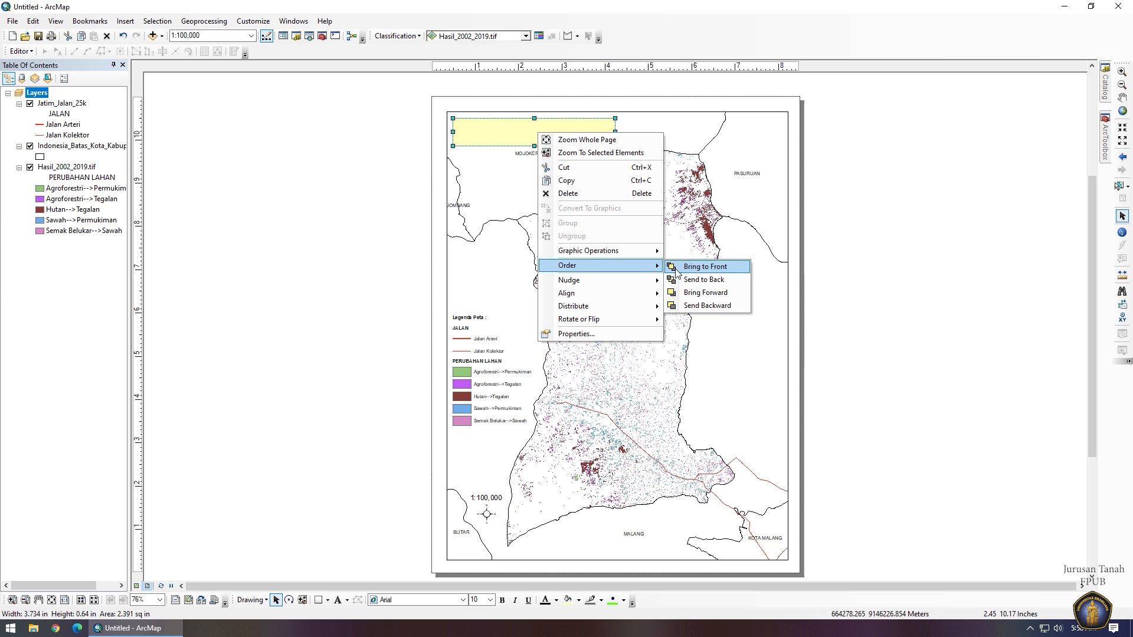
pyautogui.click(679, 306)
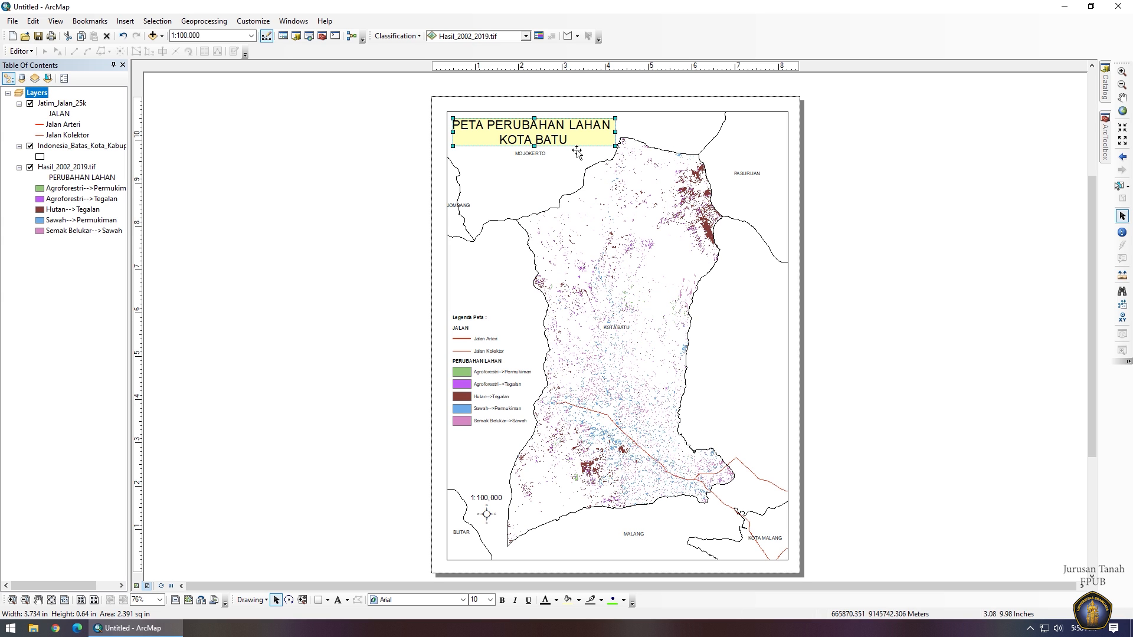
# Set the title rectangle's fill color to No Color.
pyautogui.rightClick(573, 143)
pyautogui.click(605, 345)
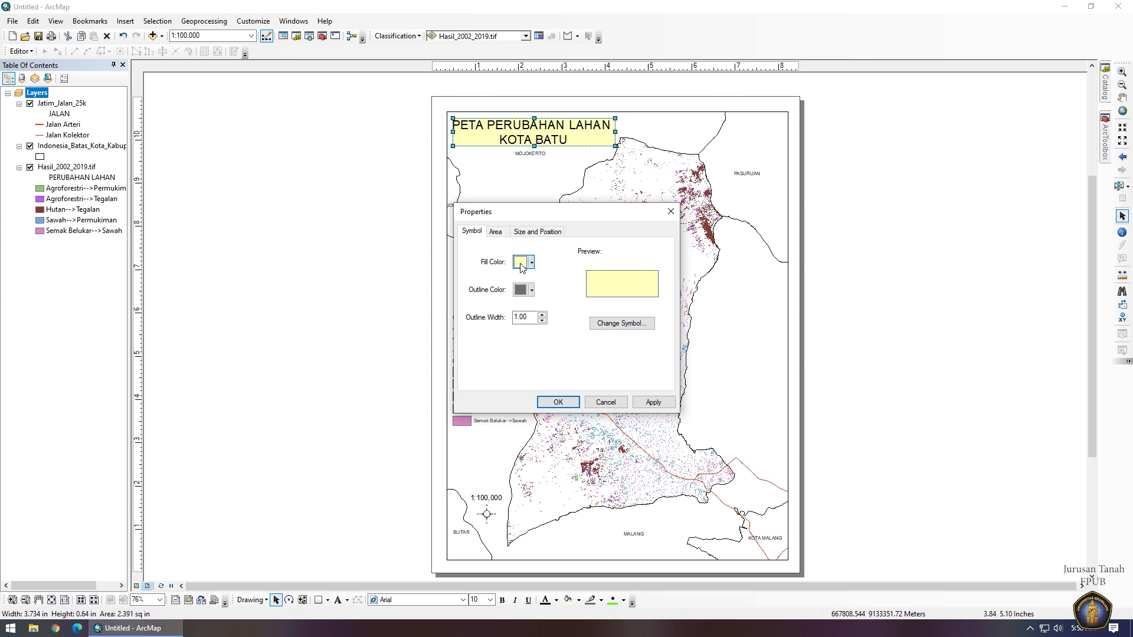
pyautogui.click(531, 262)
pyautogui.click(575, 278)
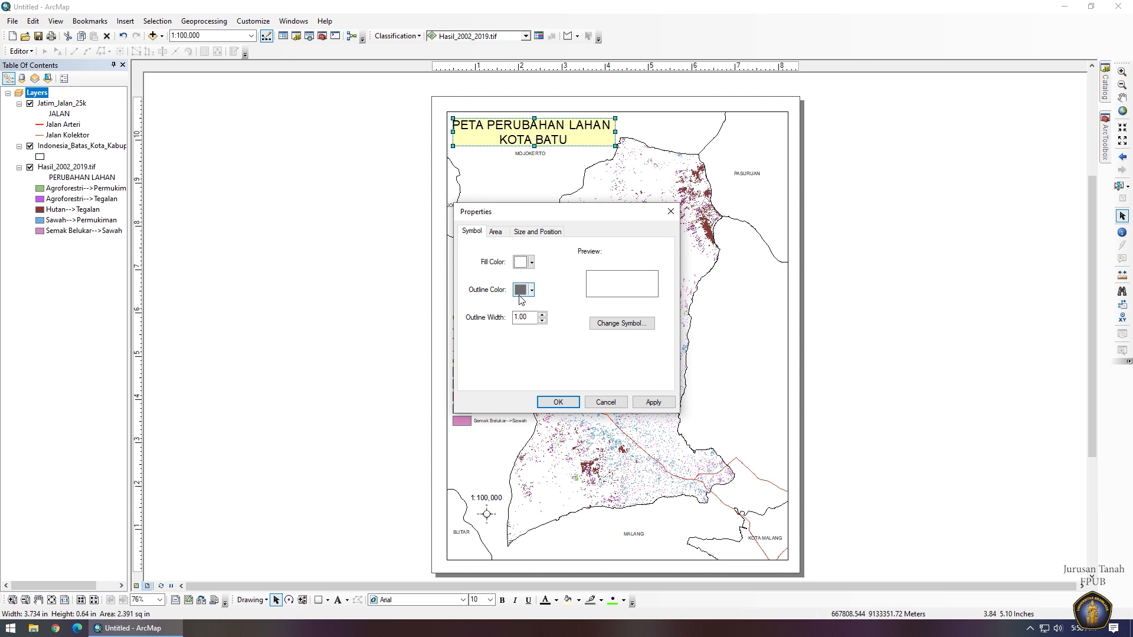
pyautogui.click(558, 401)
# Draw a rectangle around the legend, then widen, heighten and reposition it to enclose it.
pyautogui.click(323, 602)
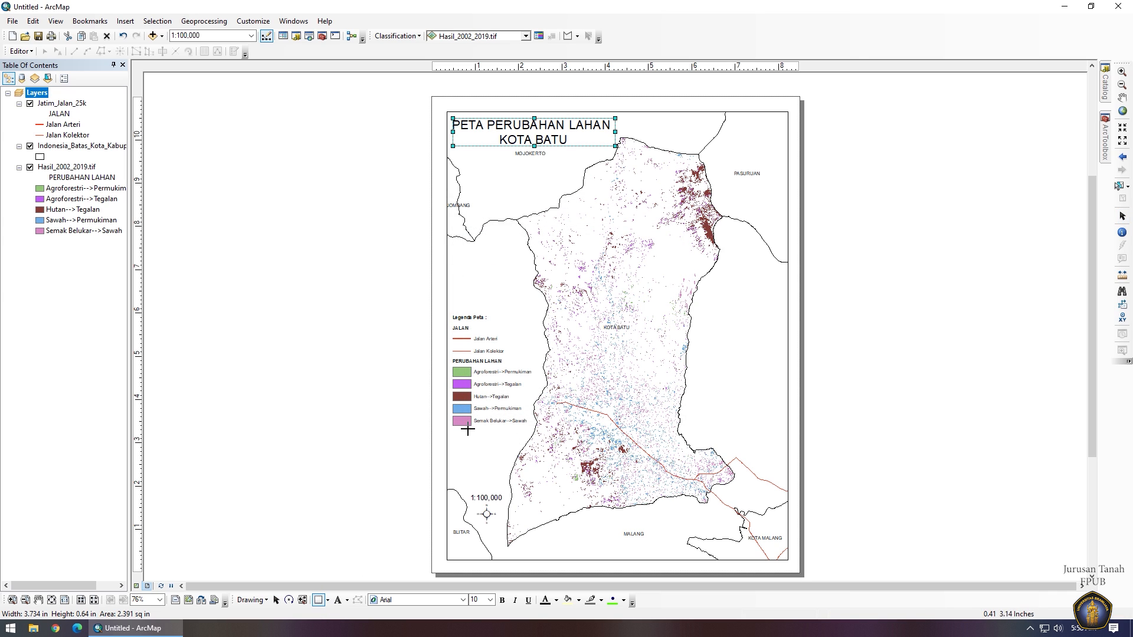
pyautogui.moveTo(453, 310); pyautogui.dragTo(534, 454)
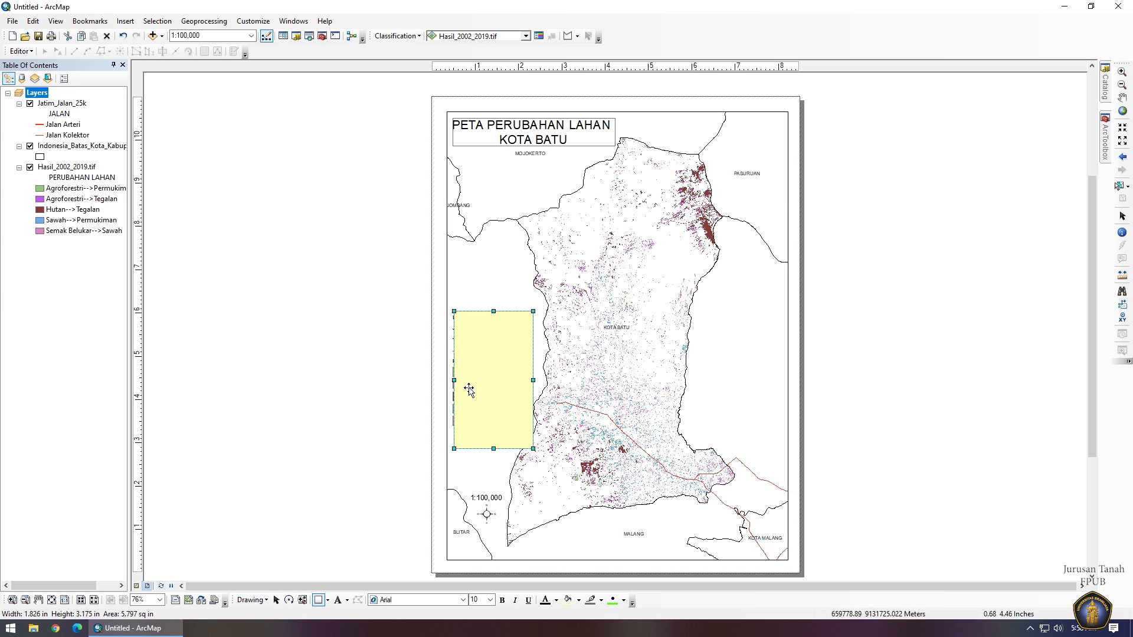
pyautogui.moveTo(454, 380); pyautogui.dragTo(449, 381)
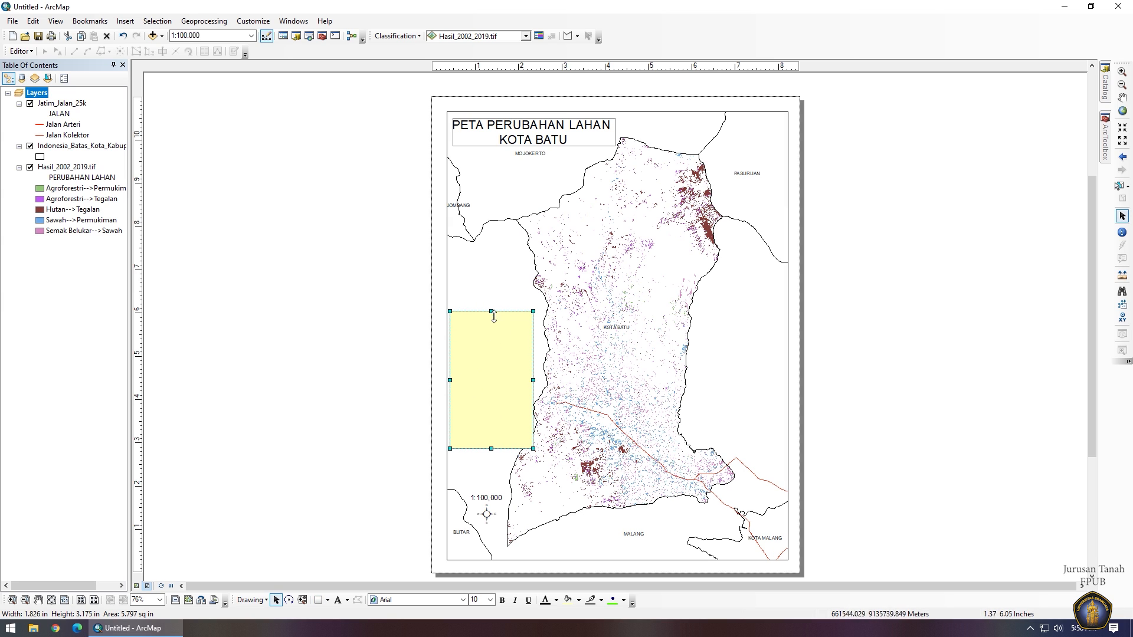
pyautogui.moveTo(490, 311); pyautogui.dragTo(491, 303)
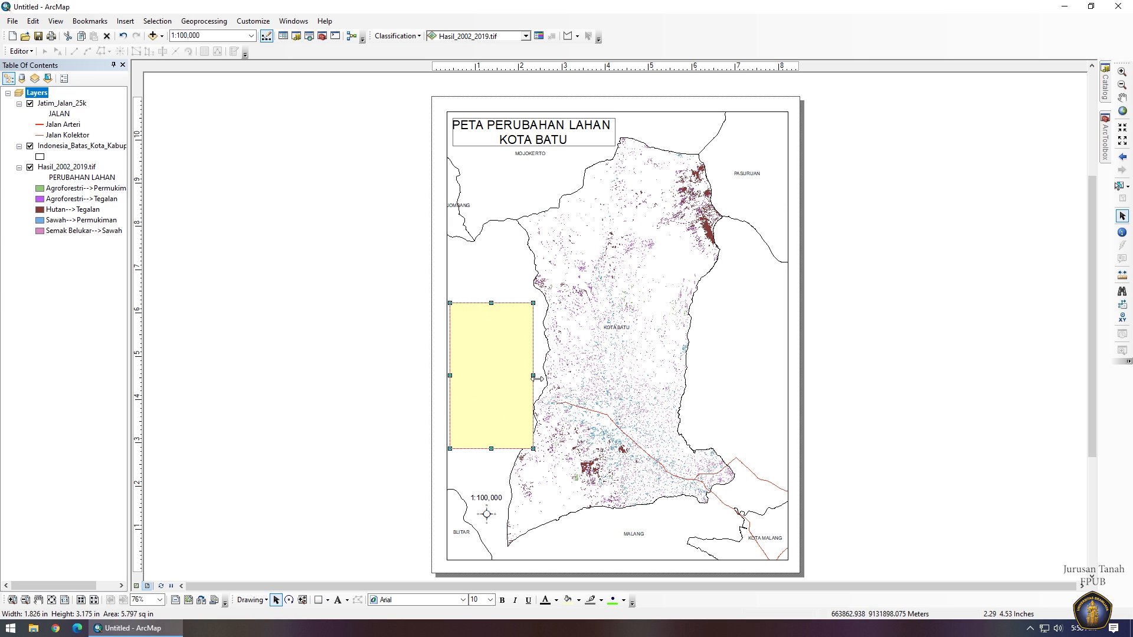
pyautogui.rightClick(500, 420)
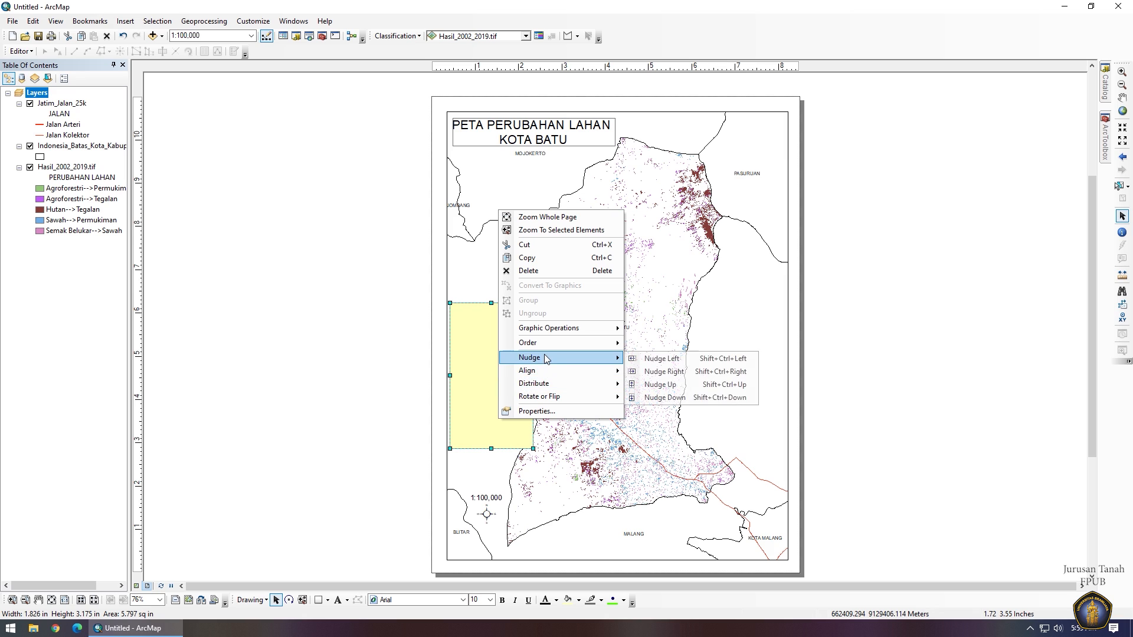
pyautogui.click(490, 375)
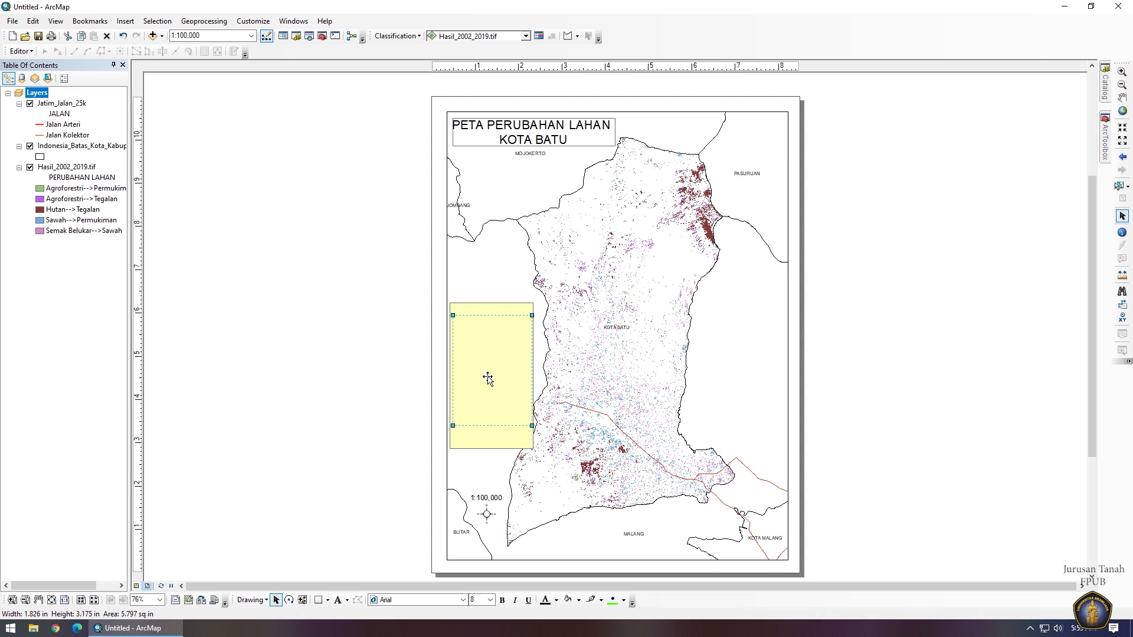
pyautogui.click(496, 319)
pyautogui.moveTo(491, 320); pyautogui.dragTo(489, 303)
# Bring the legend to the front, in front of its box.
pyautogui.click(497, 386)
pyautogui.rightClick(488, 382)
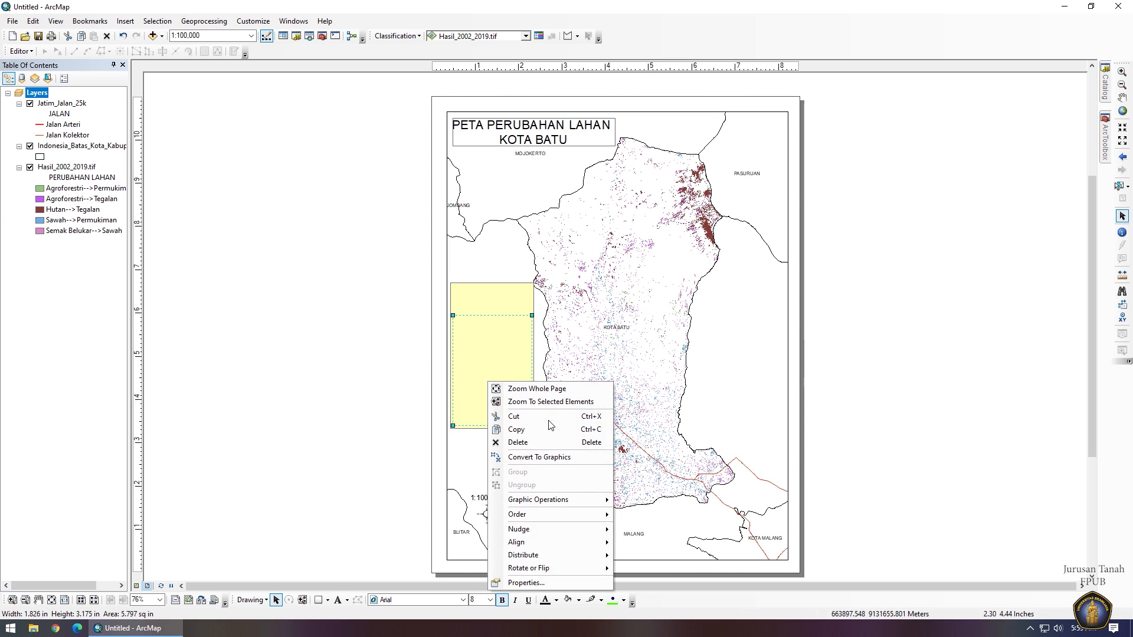
pyautogui.moveTo(600, 517)
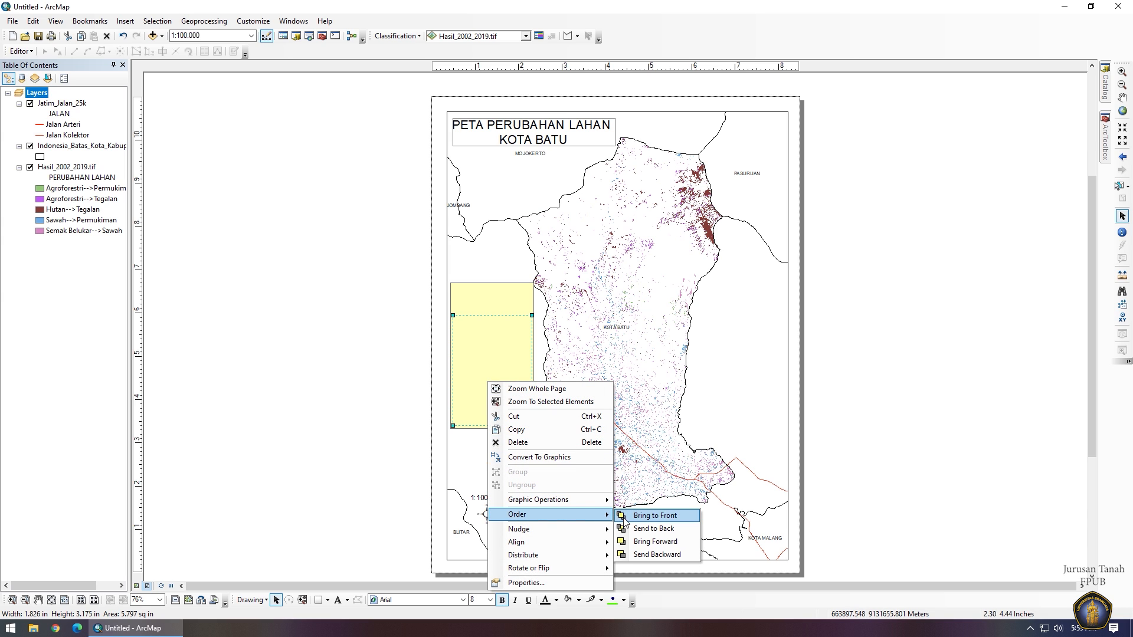
pyautogui.click(646, 517)
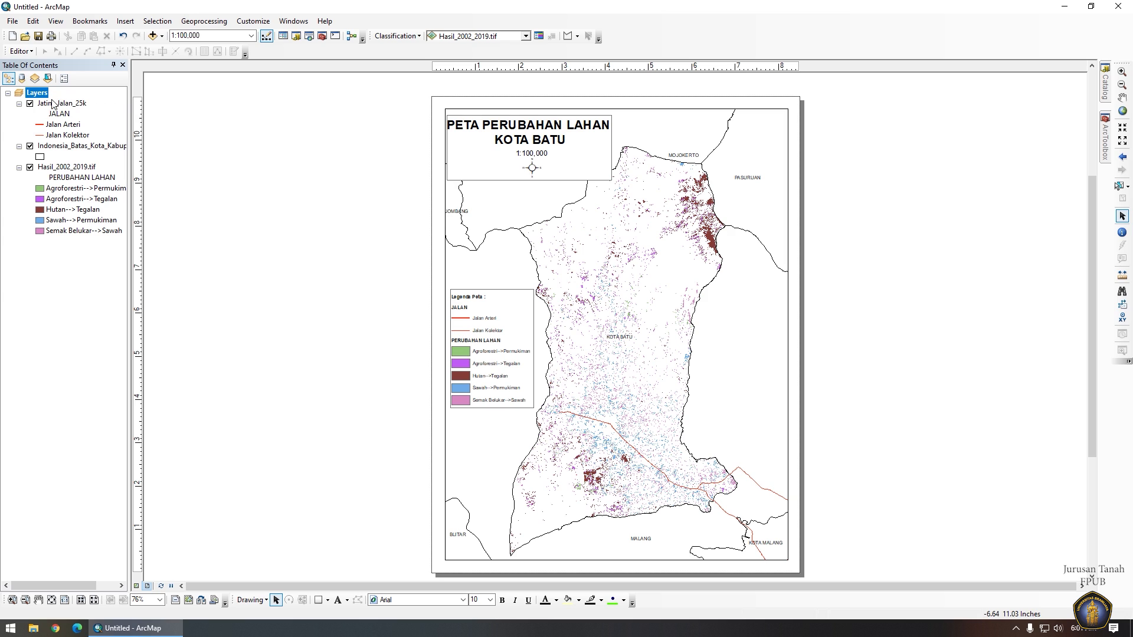
# Add a Graticule reference grid with default settings to the Layers data frame and apply it.
pyautogui.click(39, 97)
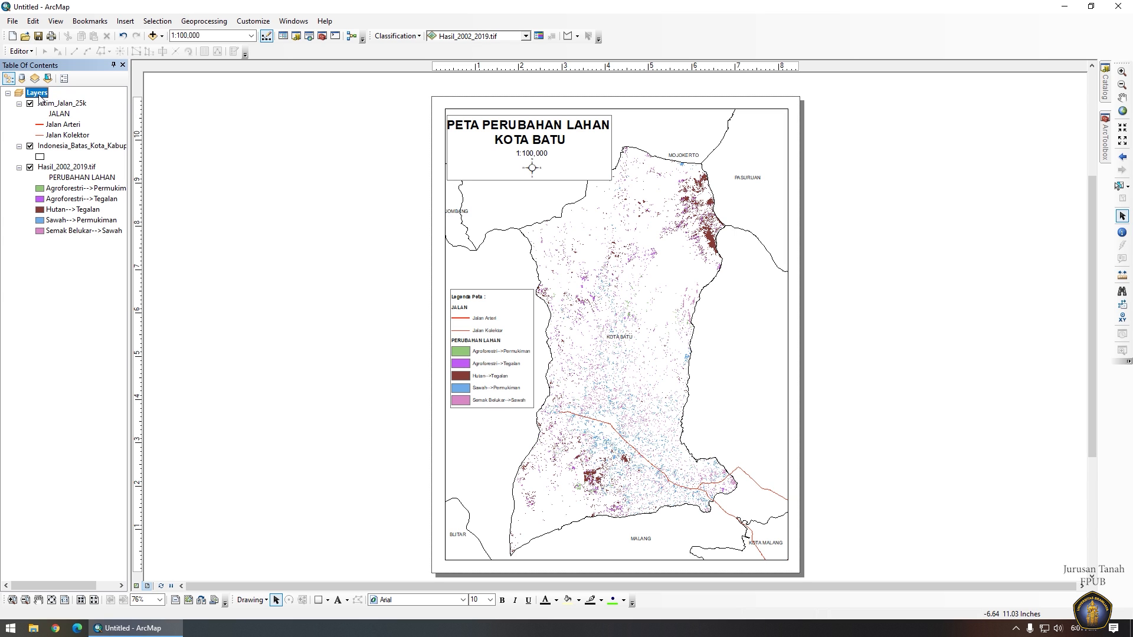
pyautogui.rightClick(39, 97)
pyautogui.click(74, 357)
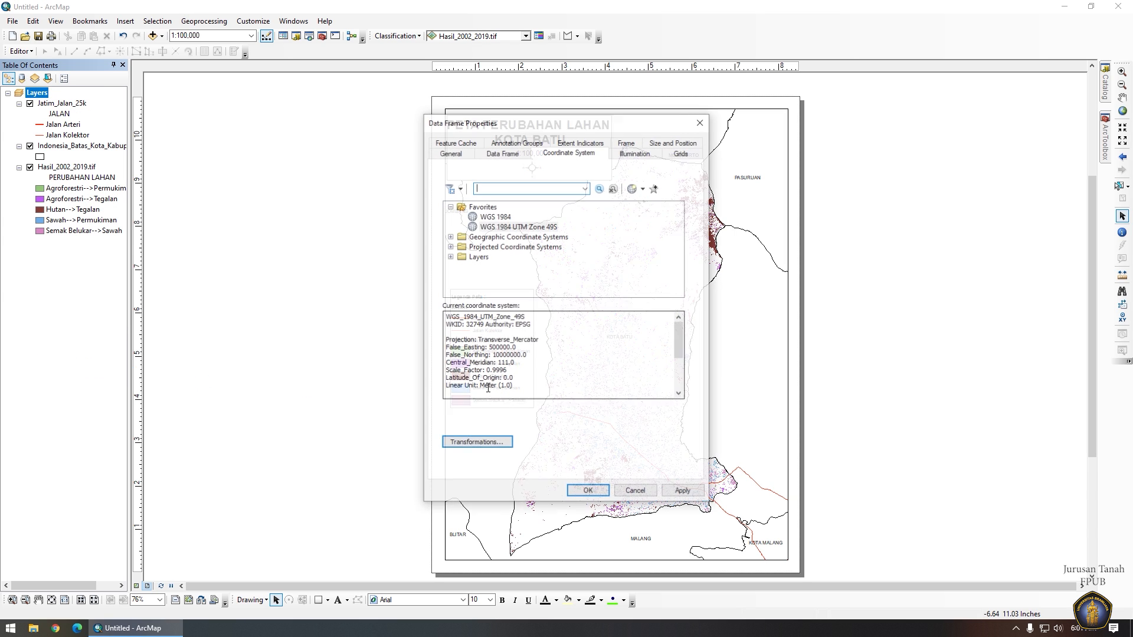
pyautogui.click(681, 154)
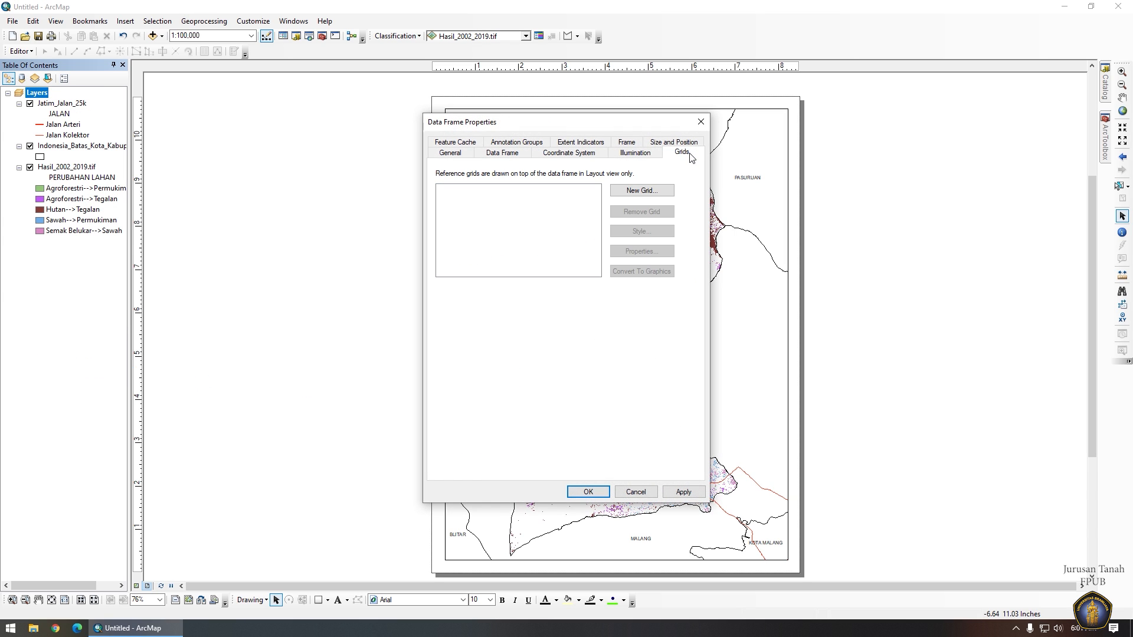
pyautogui.click(643, 191)
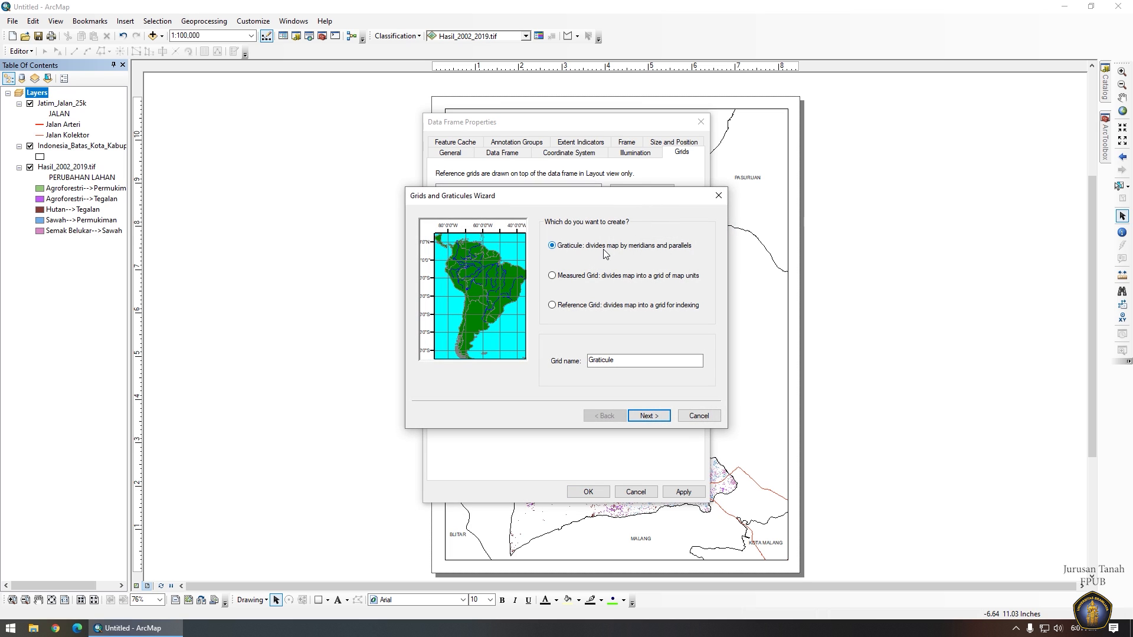
pyautogui.click(649, 416)
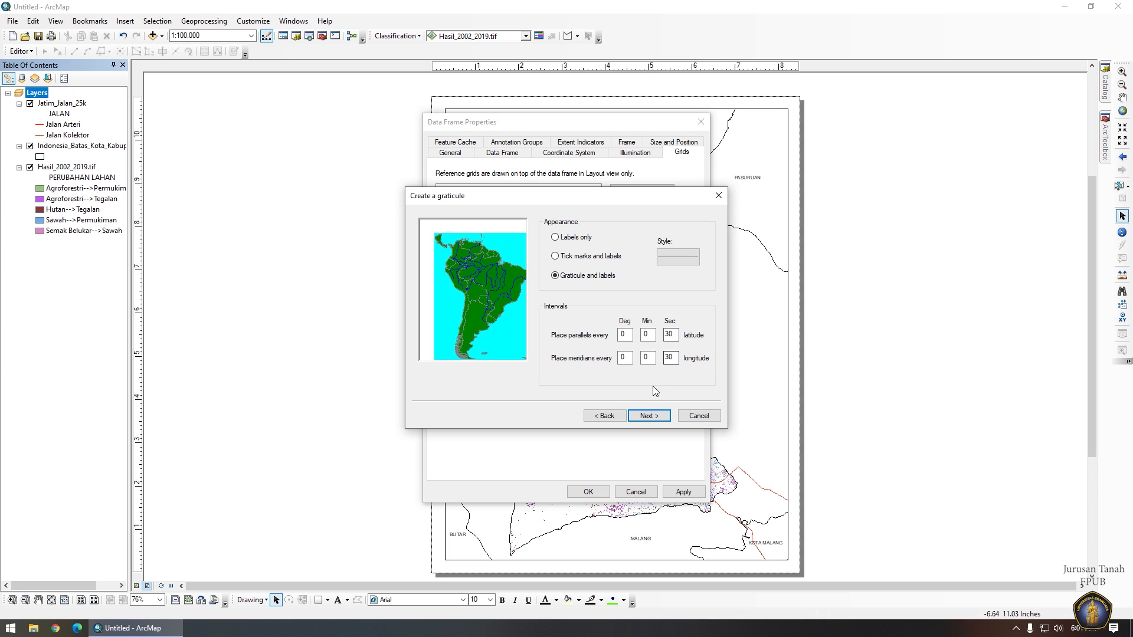
pyautogui.click(664, 418)
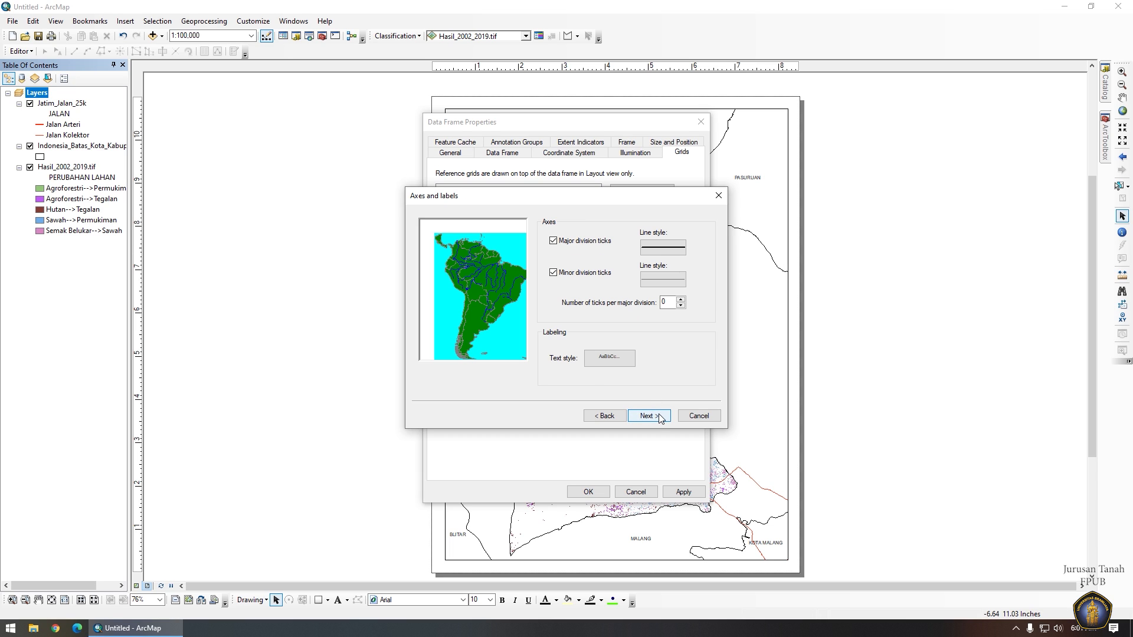
pyautogui.click(661, 418)
pyautogui.click(658, 416)
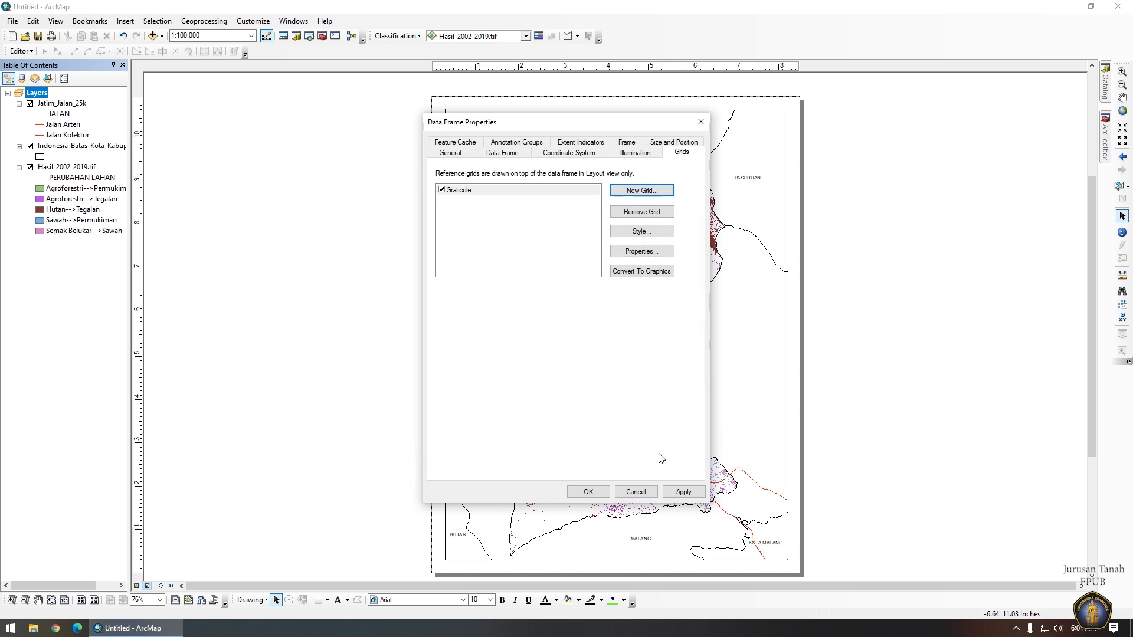
pyautogui.click(679, 490)
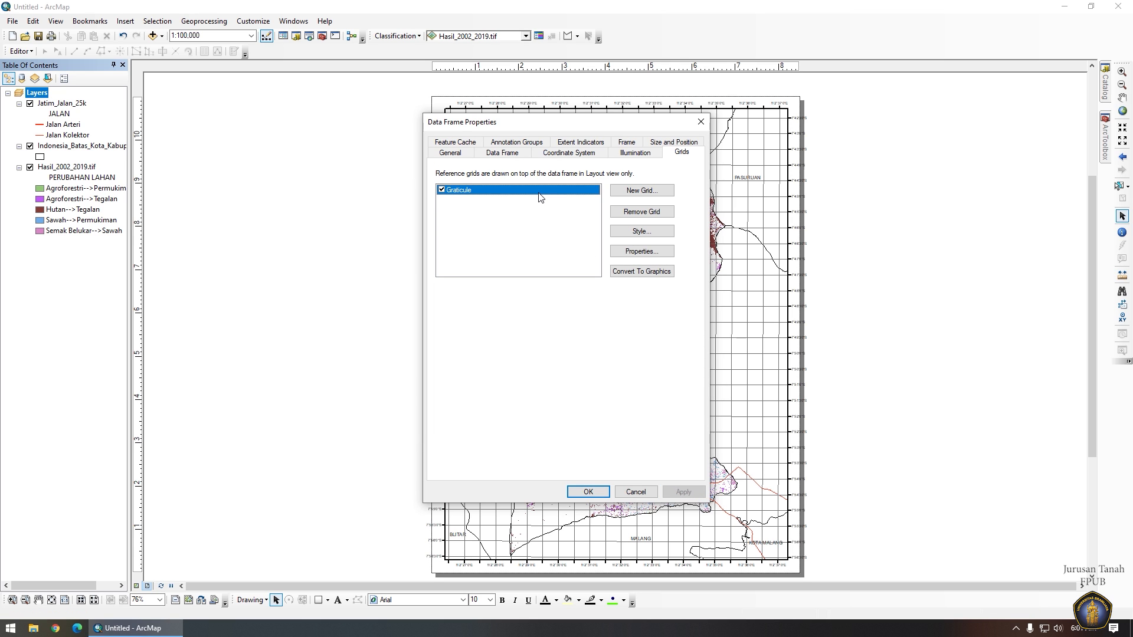
# Set the graticule's X and Y interval minutes to 2.
pyautogui.moveTo(580, 119); pyautogui.dragTo(428, 100)
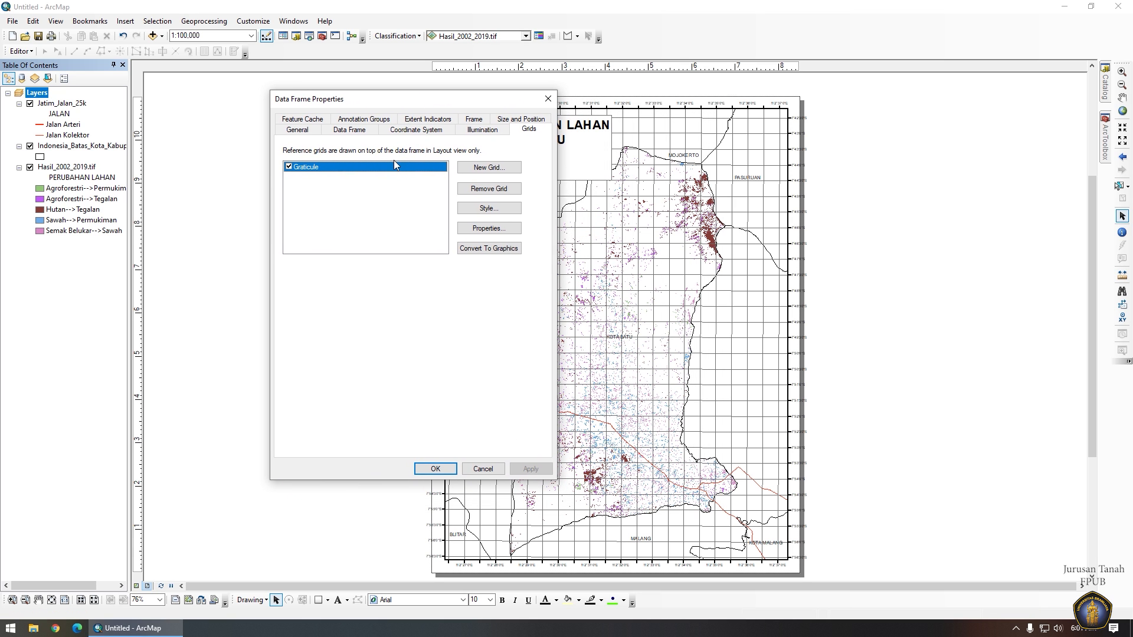
pyautogui.doubleClick(405, 170)
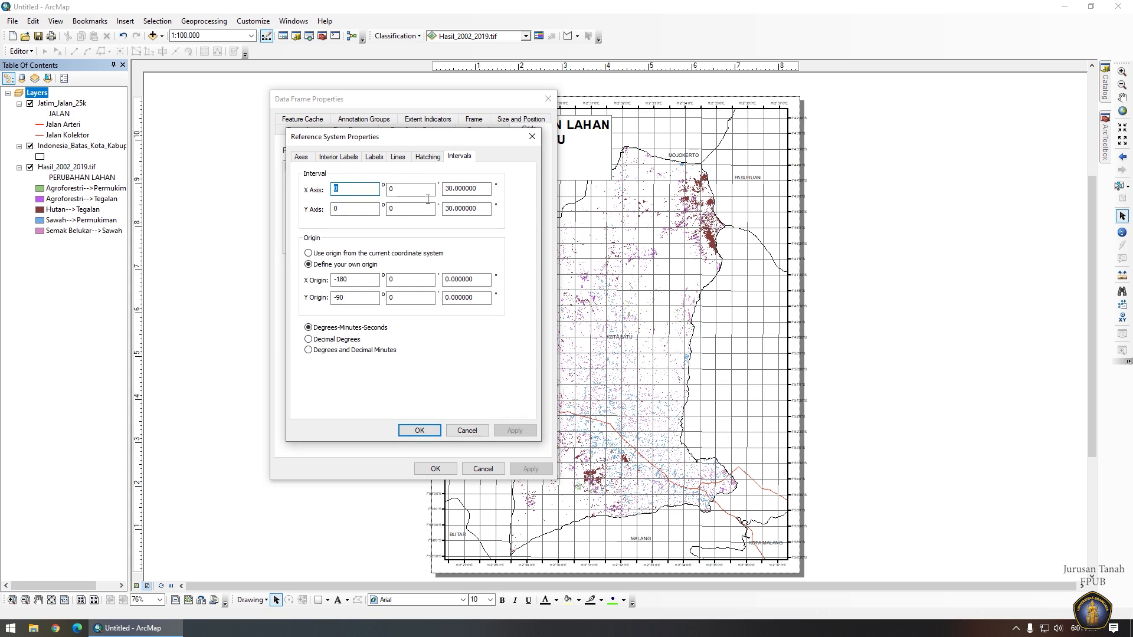
pyautogui.doubleClick(387, 194)
pyautogui.write('2')
pyautogui.doubleClick(398, 208)
pyautogui.write('2')
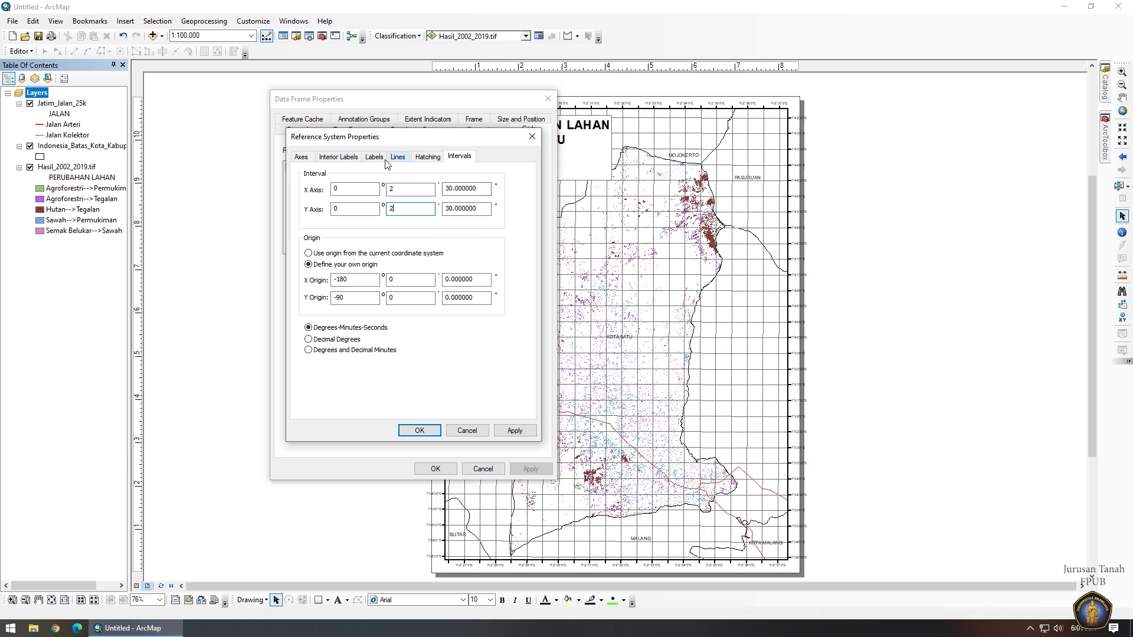
# Make the left and right graticule labels vertical, apply the changes, and open Save As.
pyautogui.click(301, 157)
pyautogui.click(338, 157)
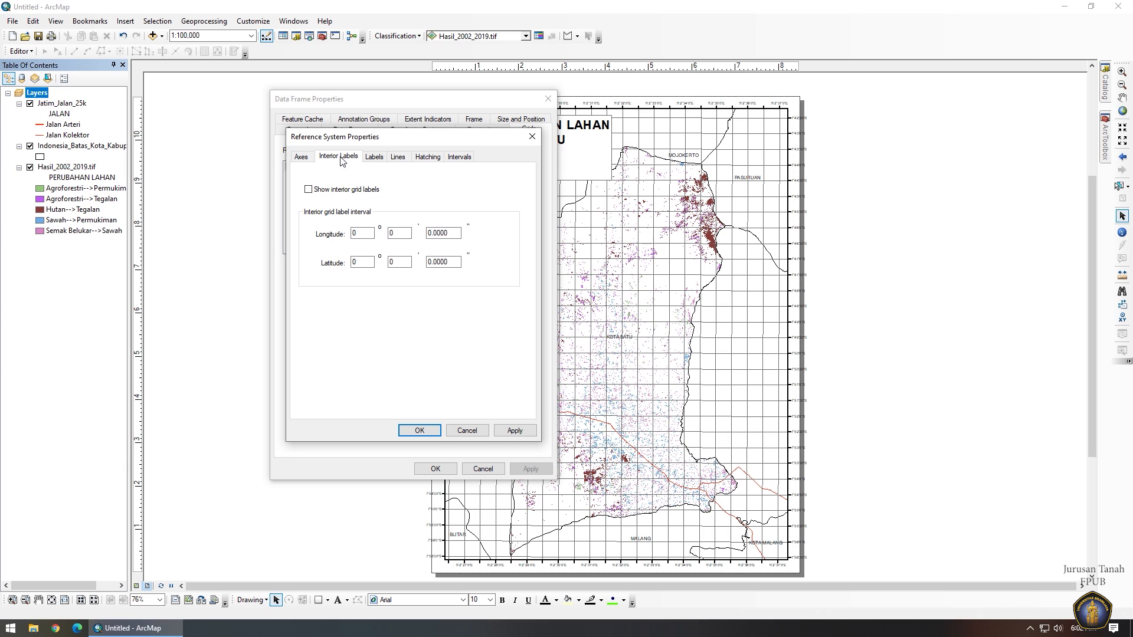
pyautogui.click(373, 157)
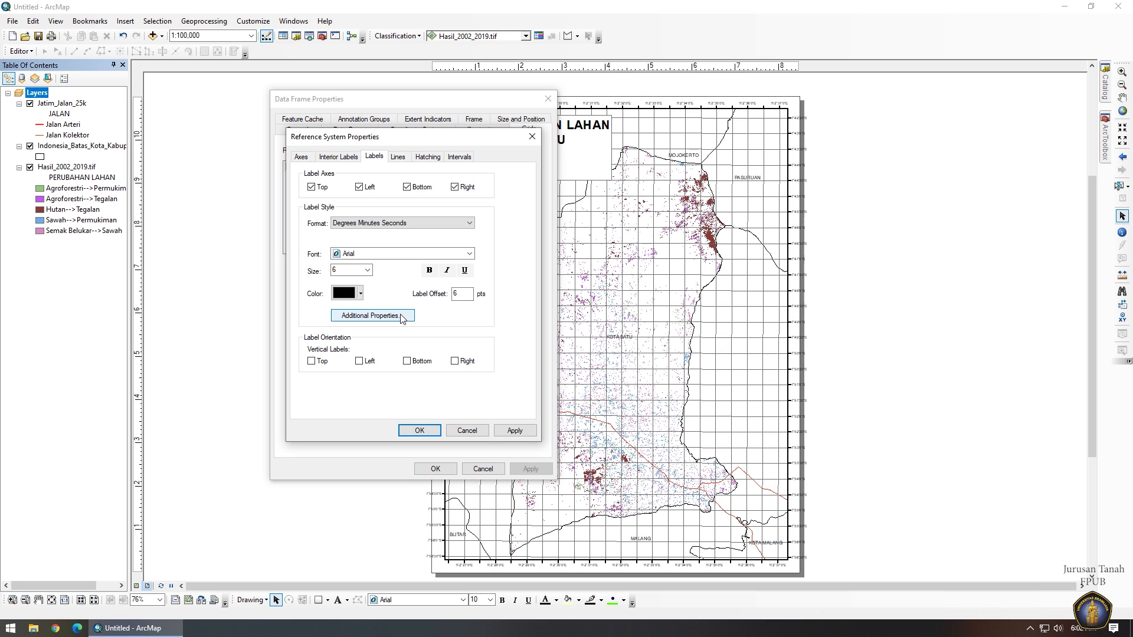
pyautogui.click(371, 363)
pyautogui.click(462, 362)
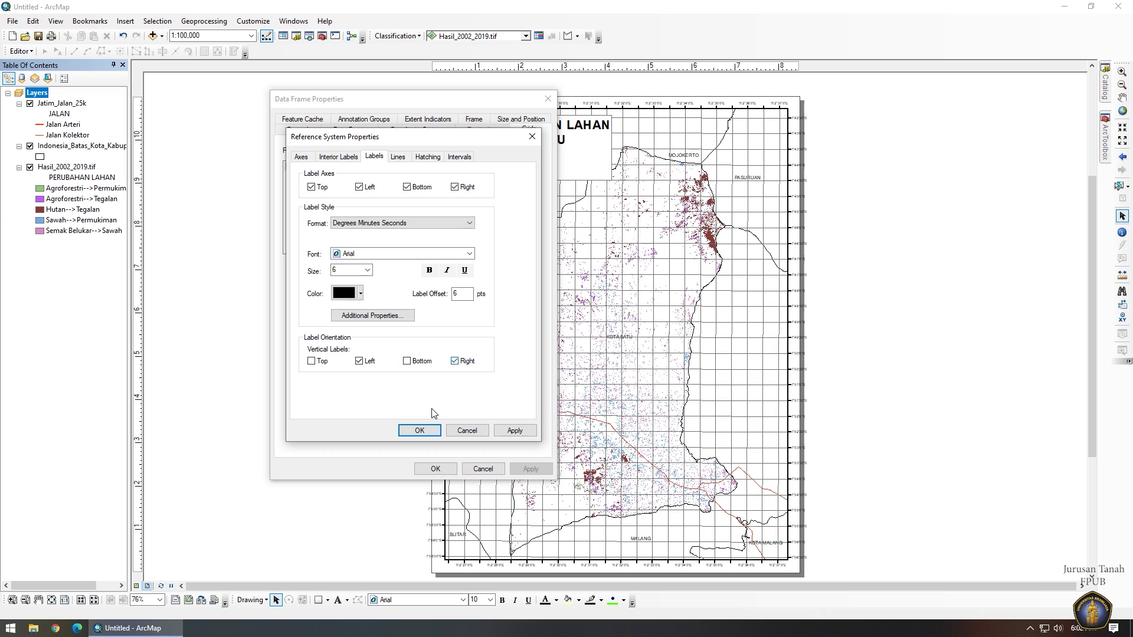
pyautogui.click(419, 430)
pyautogui.click(523, 468)
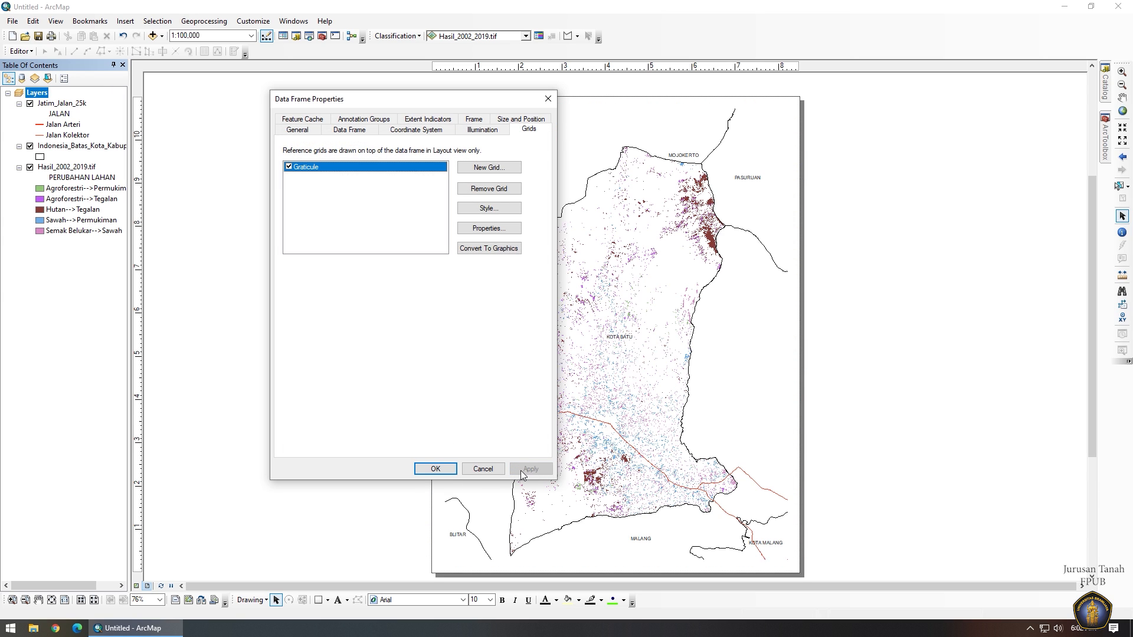
pyautogui.click(447, 472)
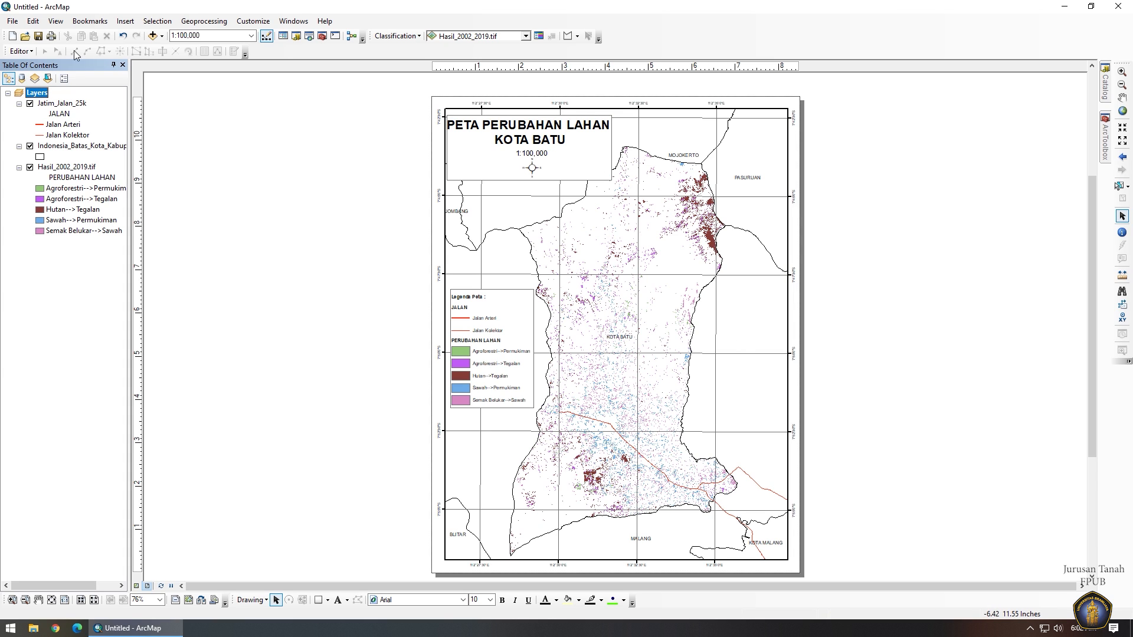
pyautogui.click(11, 22)
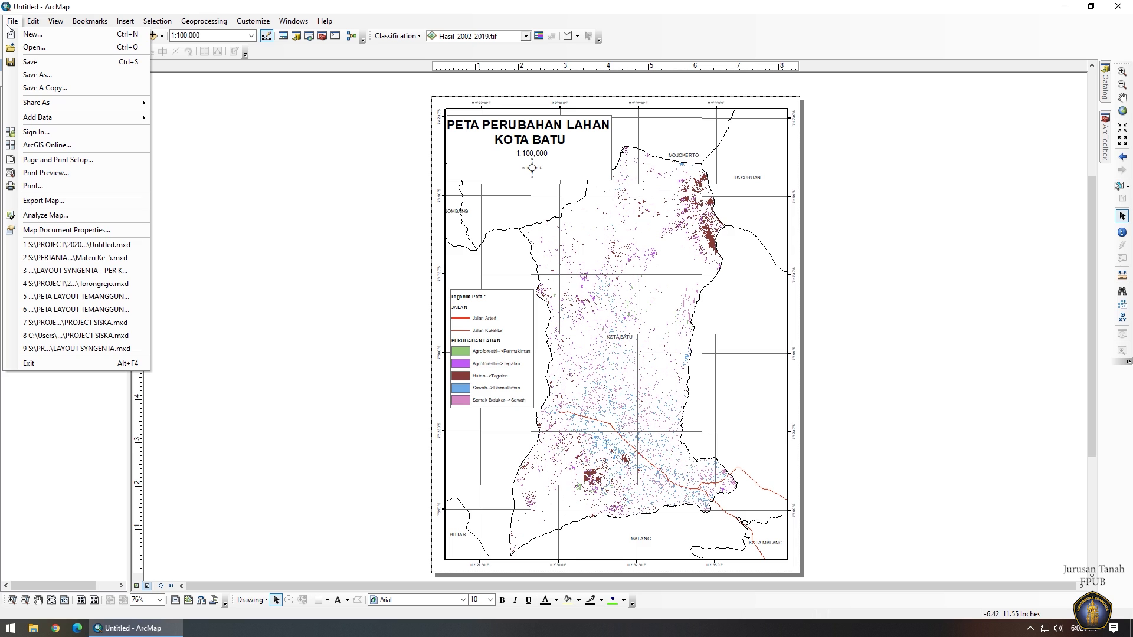
pyautogui.click(31, 77)
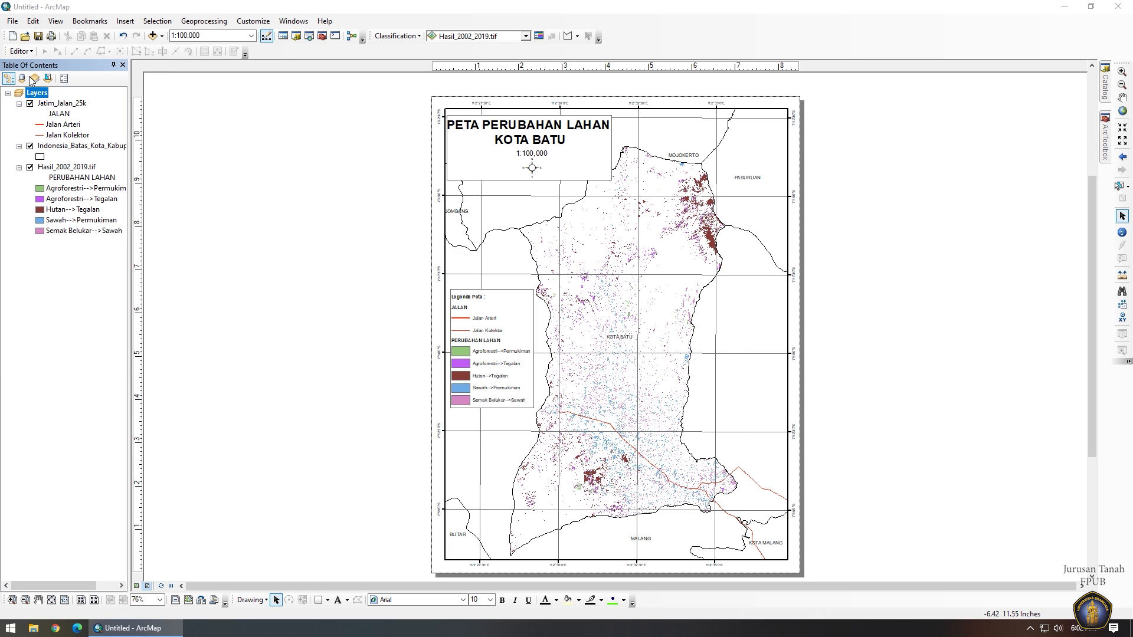
# Save the document as Materi Ke-5.mxd in Backup Plus (S:) > PERTANIAN BERLANJUT, replacing the existing file.
pyautogui.click(609, 213)
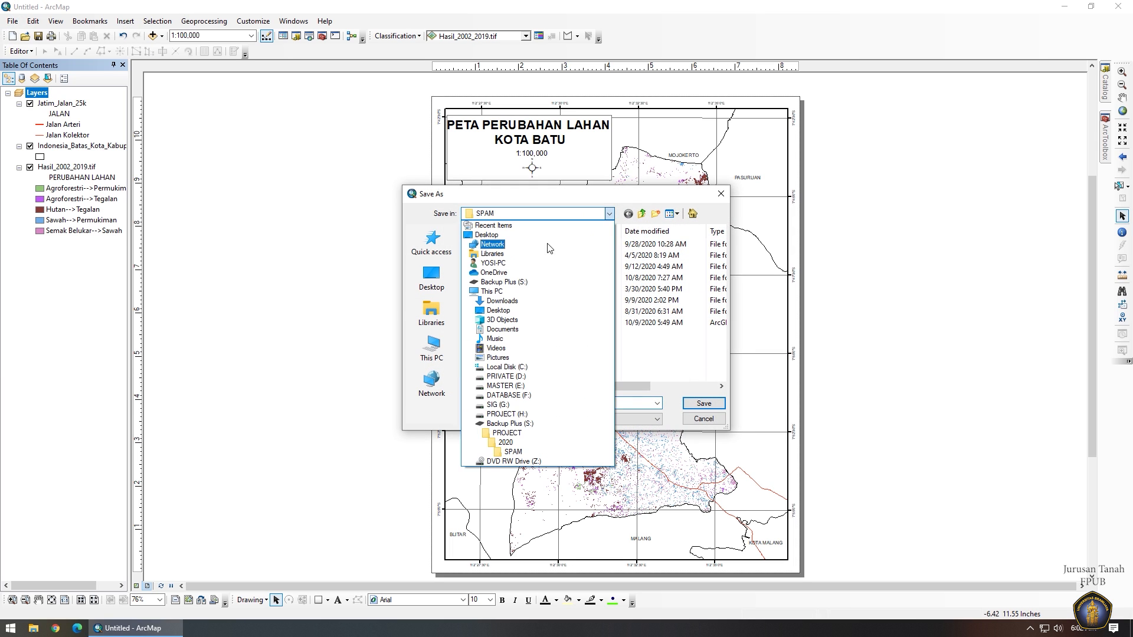
pyautogui.click(511, 435)
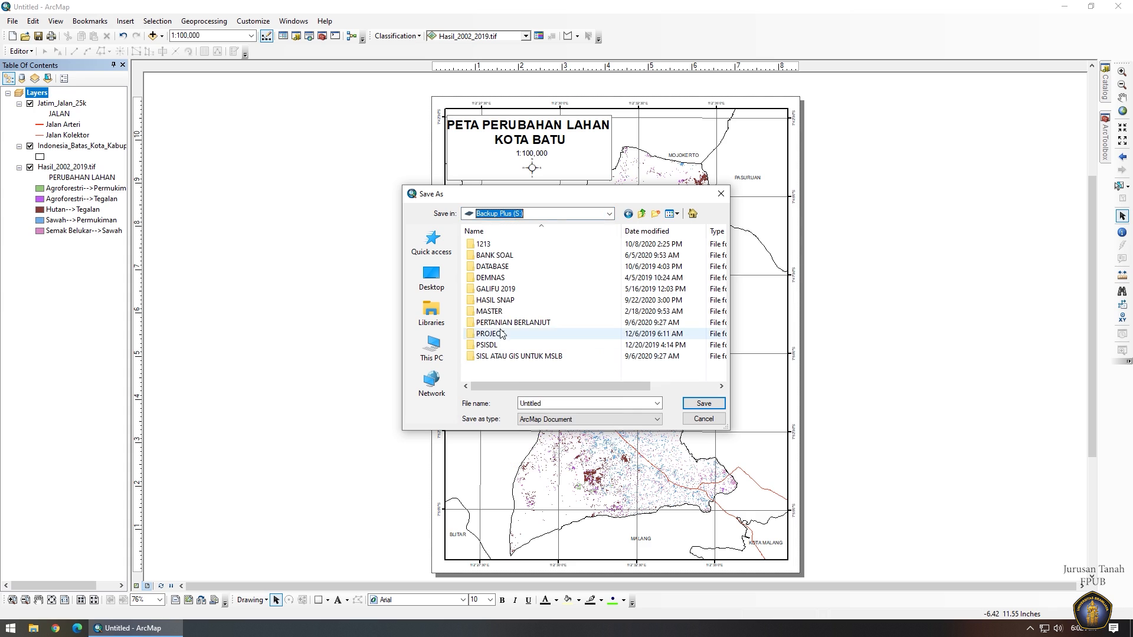
pyautogui.doubleClick(495, 323)
pyautogui.click(492, 255)
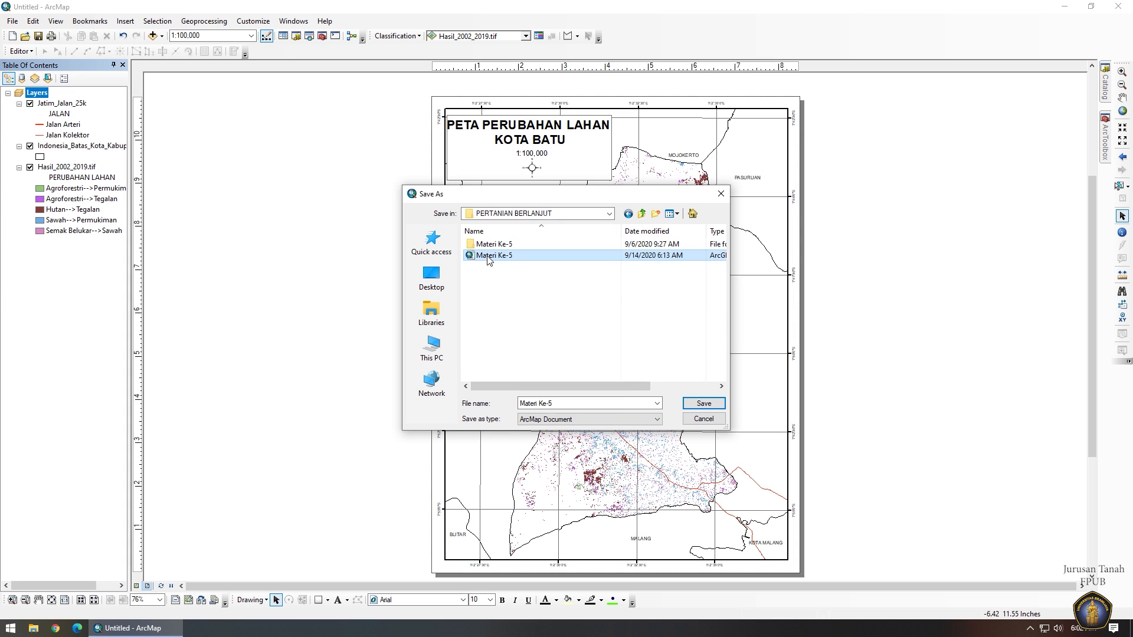
pyautogui.click(711, 406)
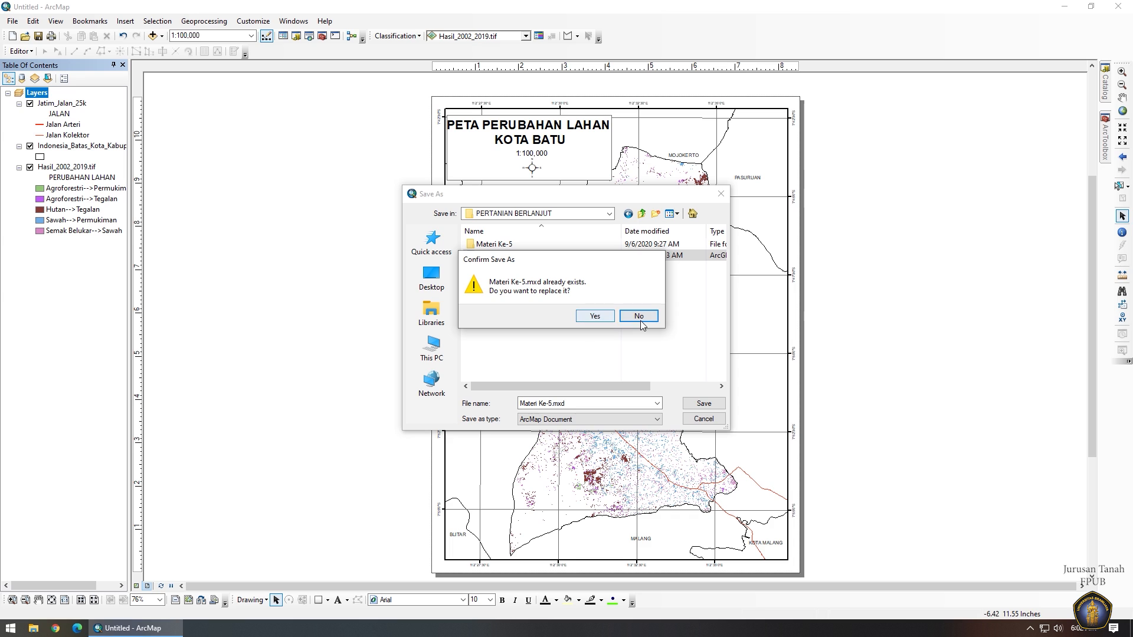
pyautogui.click(638, 317)
pyautogui.click(705, 407)
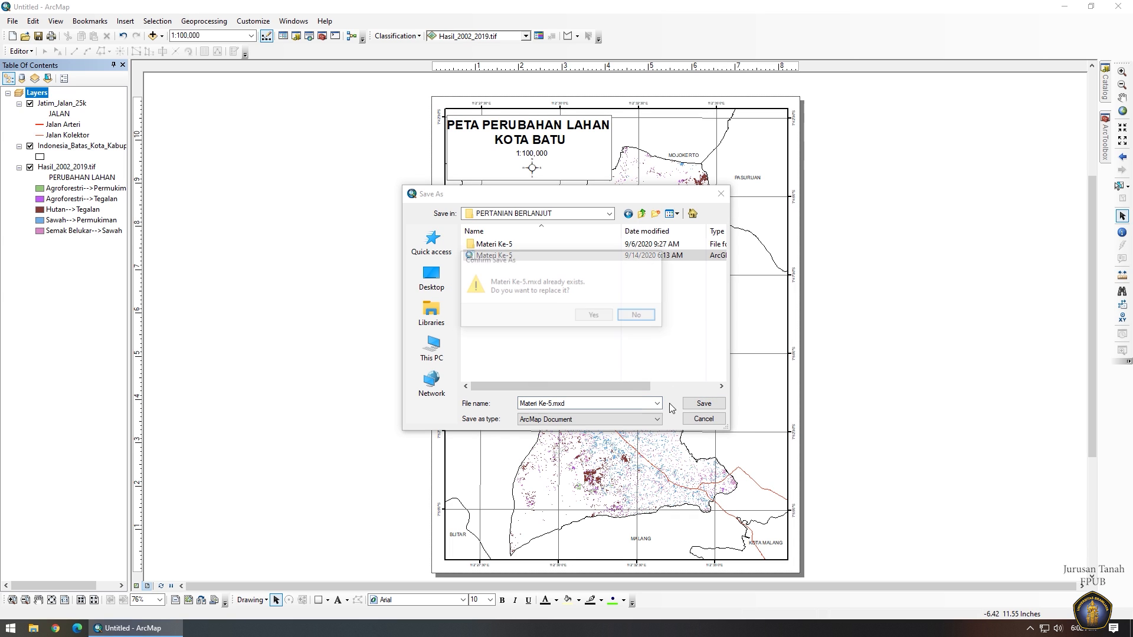
pyautogui.click(593, 320)
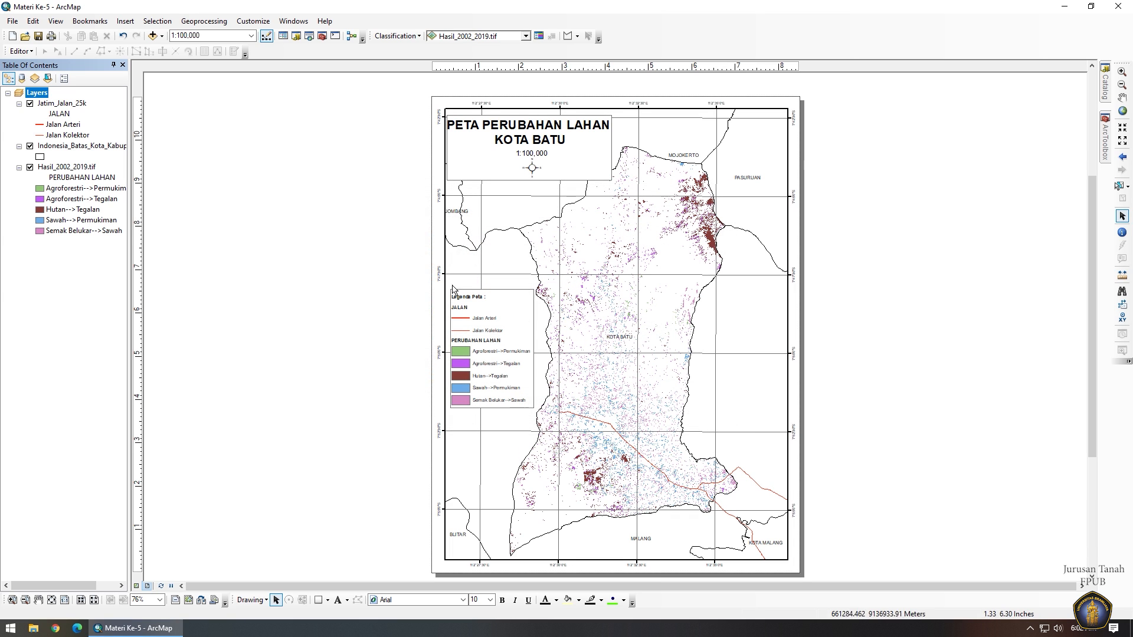
# Start a map export targeting the Backup Plus (S:) > PERTANIAN BERLANJUT folder.
pyautogui.click(13, 22)
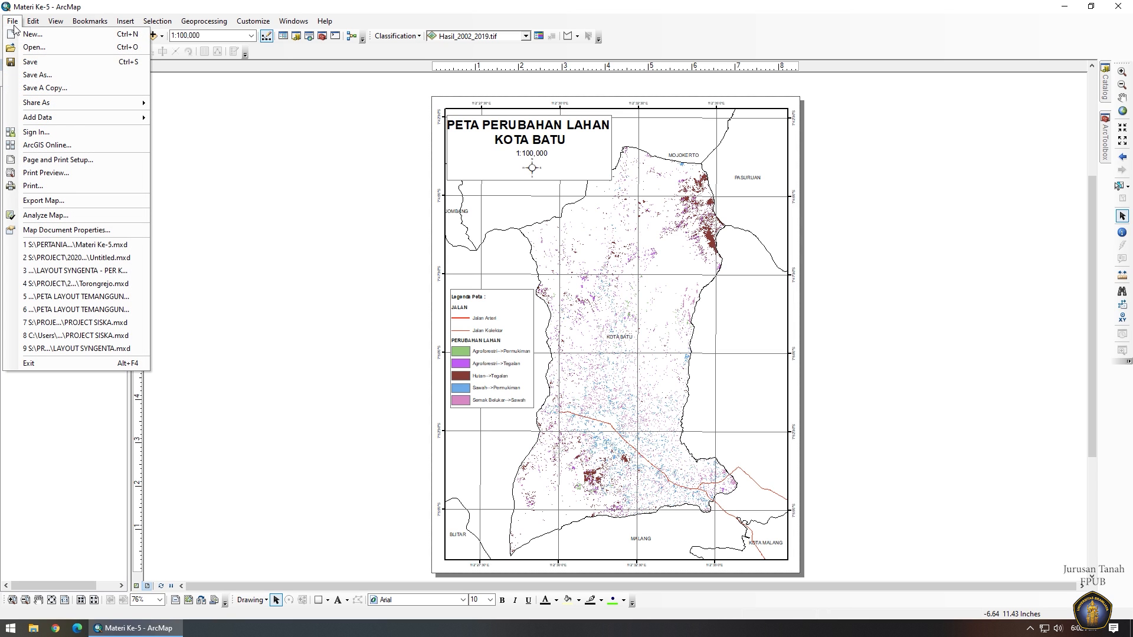
pyautogui.click(64, 202)
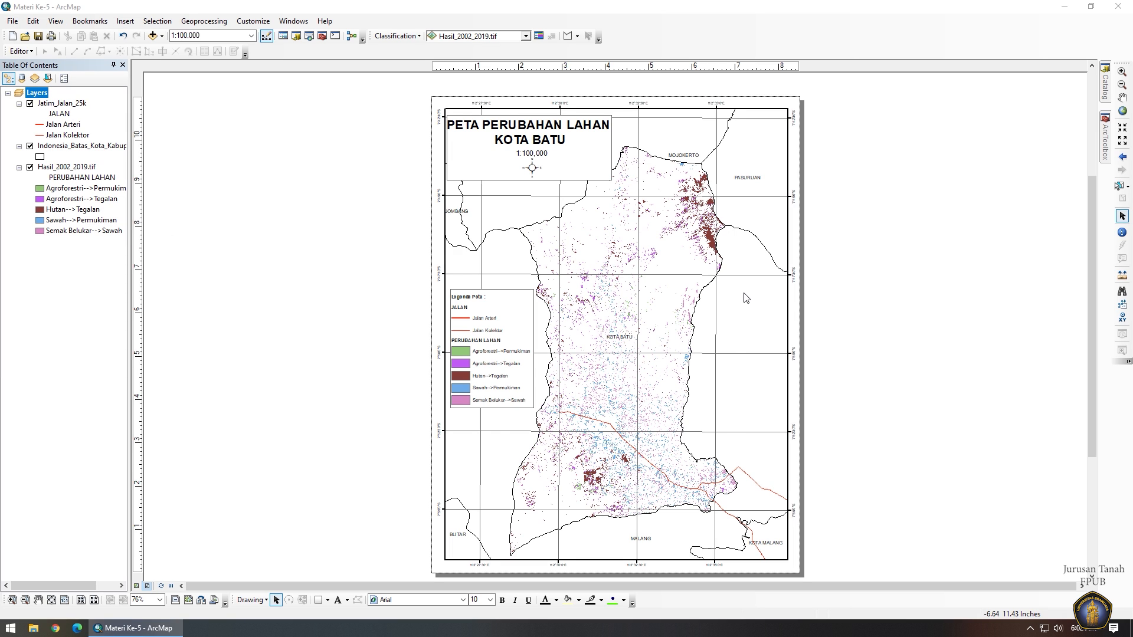
pyautogui.click(432, 258)
pyautogui.scroll(-5, 530, 235)
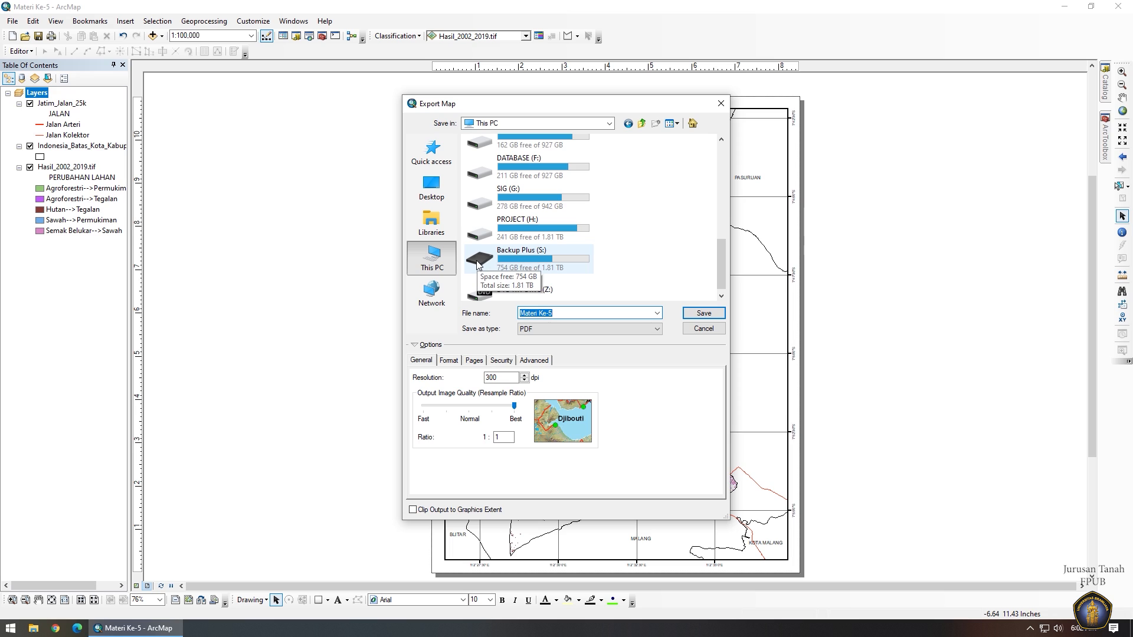
pyautogui.doubleClick(532, 255)
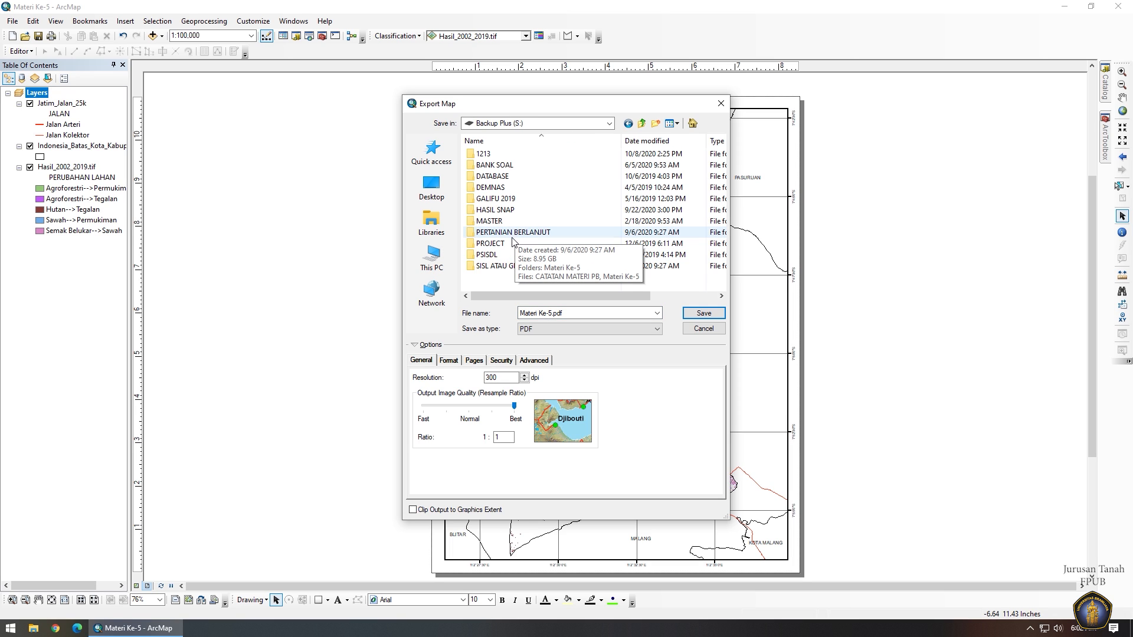
pyautogui.doubleClick(511, 233)
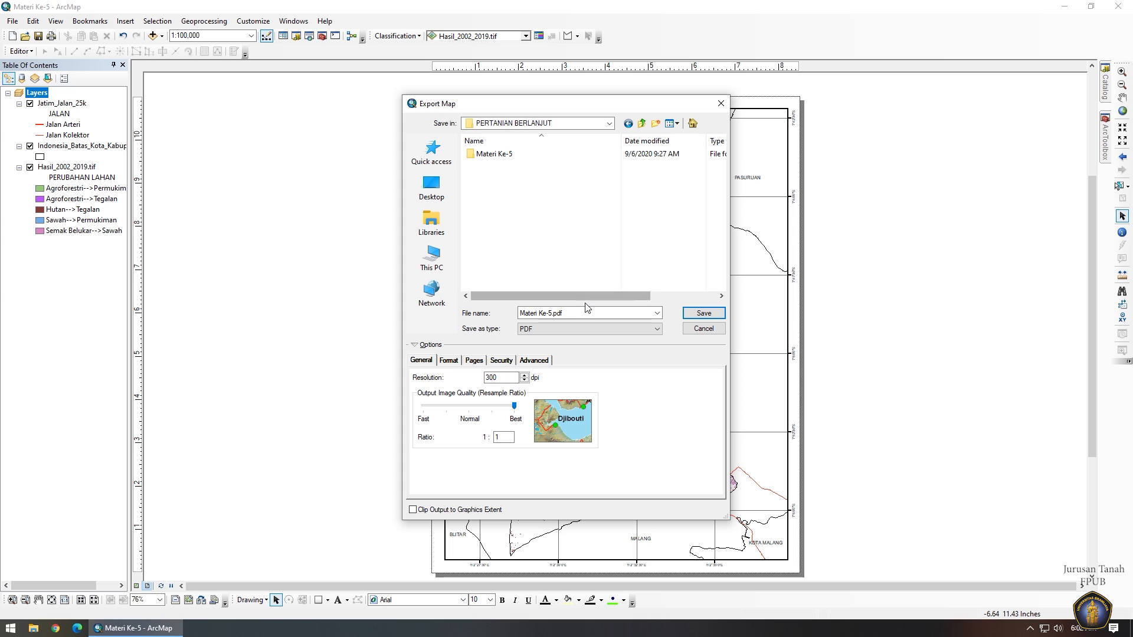
# Export the layout as JPEG named 'Perubahan Lahan', then open File Explorer.
pyautogui.click(581, 329)
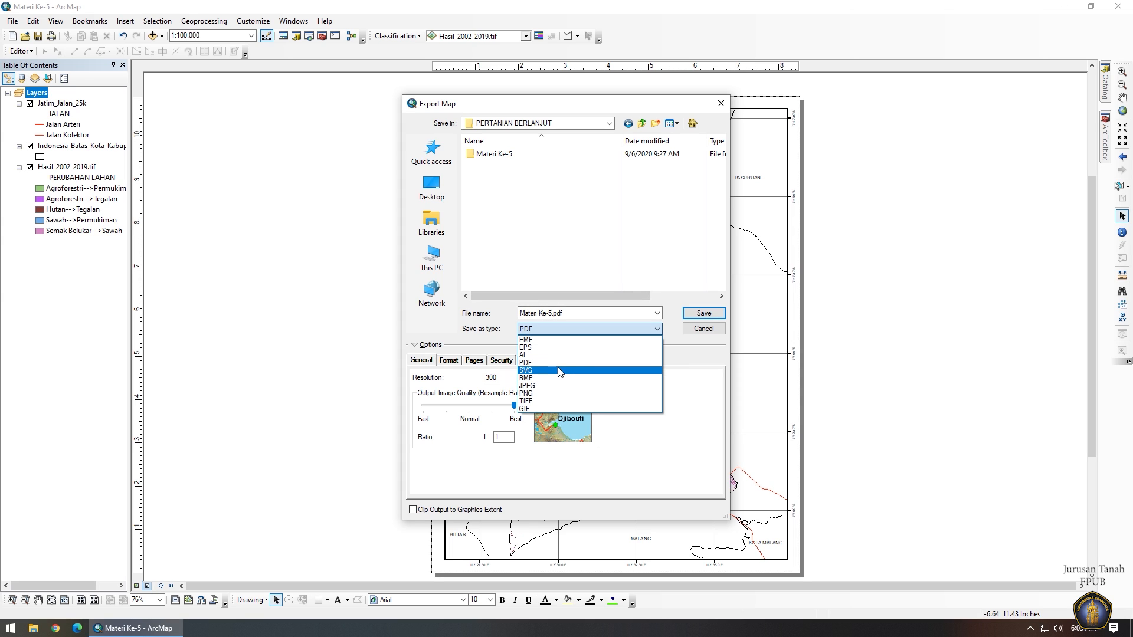
pyautogui.click(556, 387)
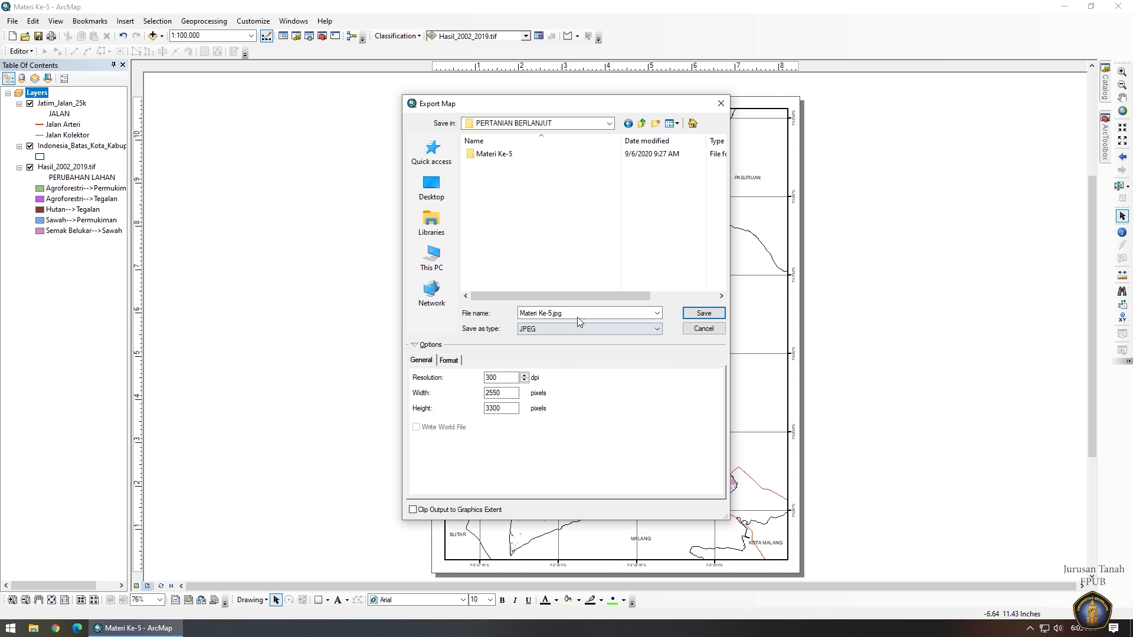
pyautogui.click(583, 318)
pyautogui.write('Perubahan')
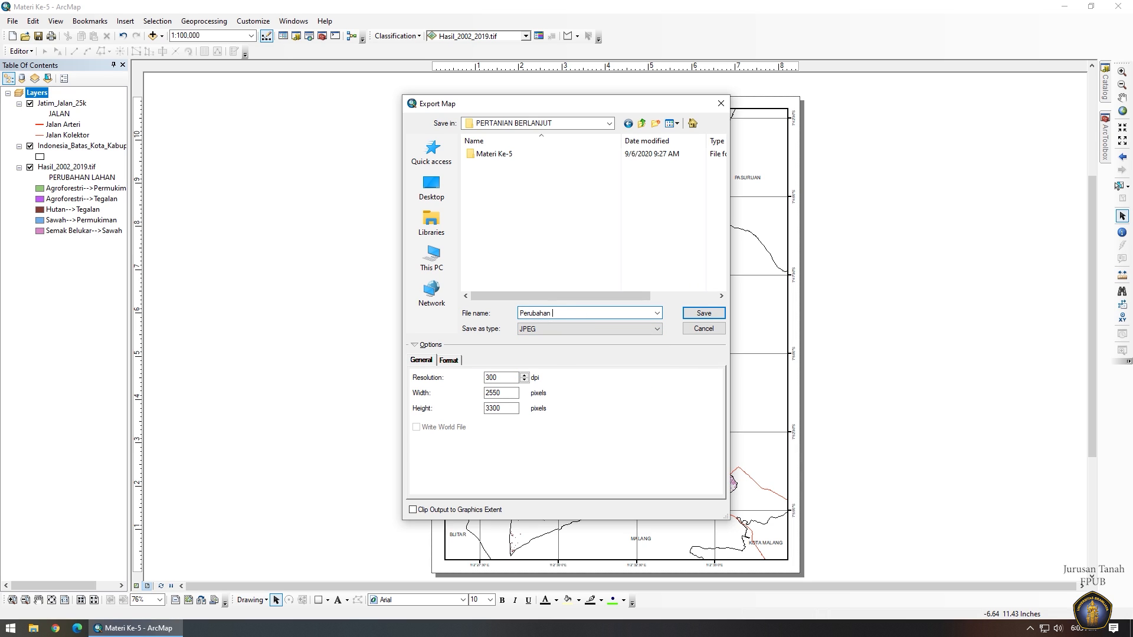
pyautogui.write(' lah')
pyautogui.press('BackSpace')
pyautogui.press('BackSpace')
pyautogui.press('BackSpace')
pyautogui.write('L')
pyautogui.press('Return')
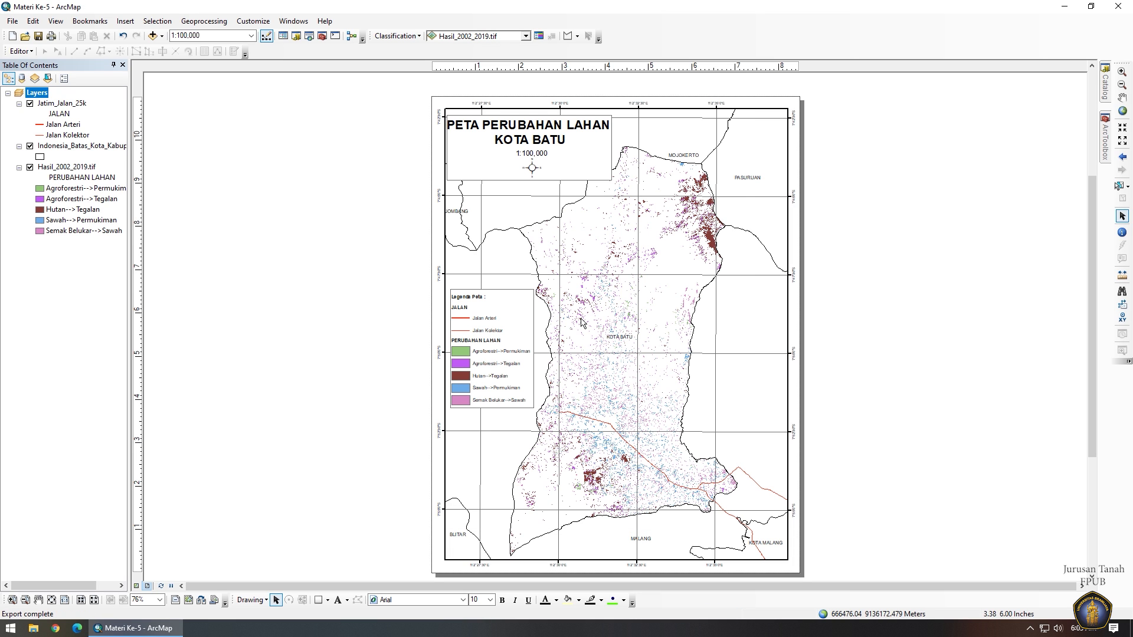
pyautogui.press('super+e')
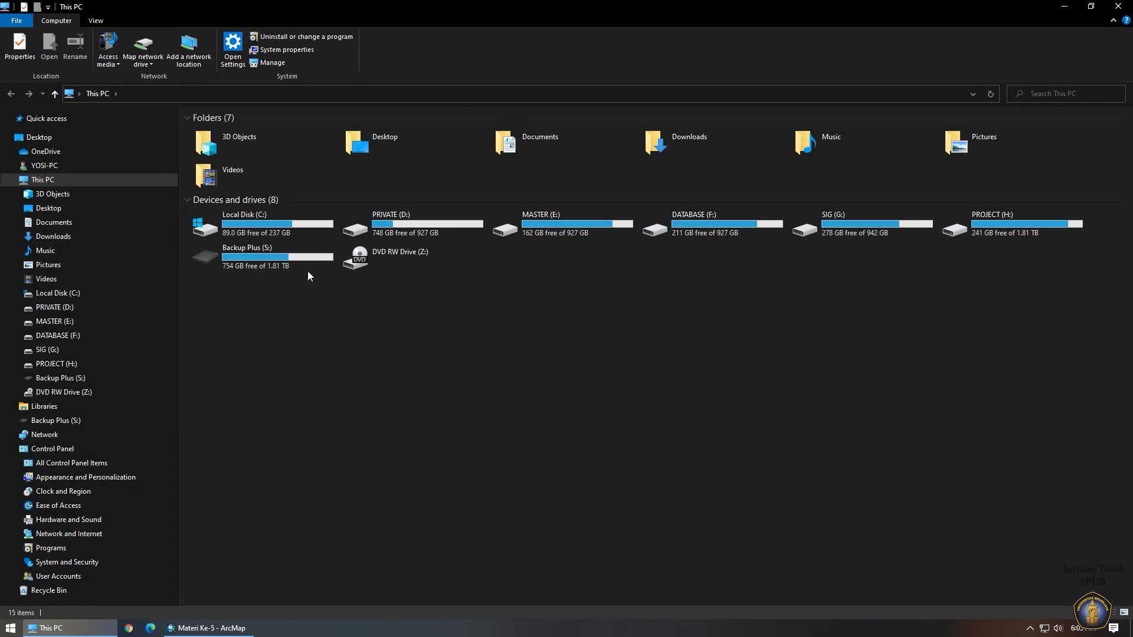
# Open Perubahan Lahan.jpg from Backup Plus (S:) > PERTANIAN BERLANJUT to review the exported map.
pyautogui.doubleClick(278, 246)
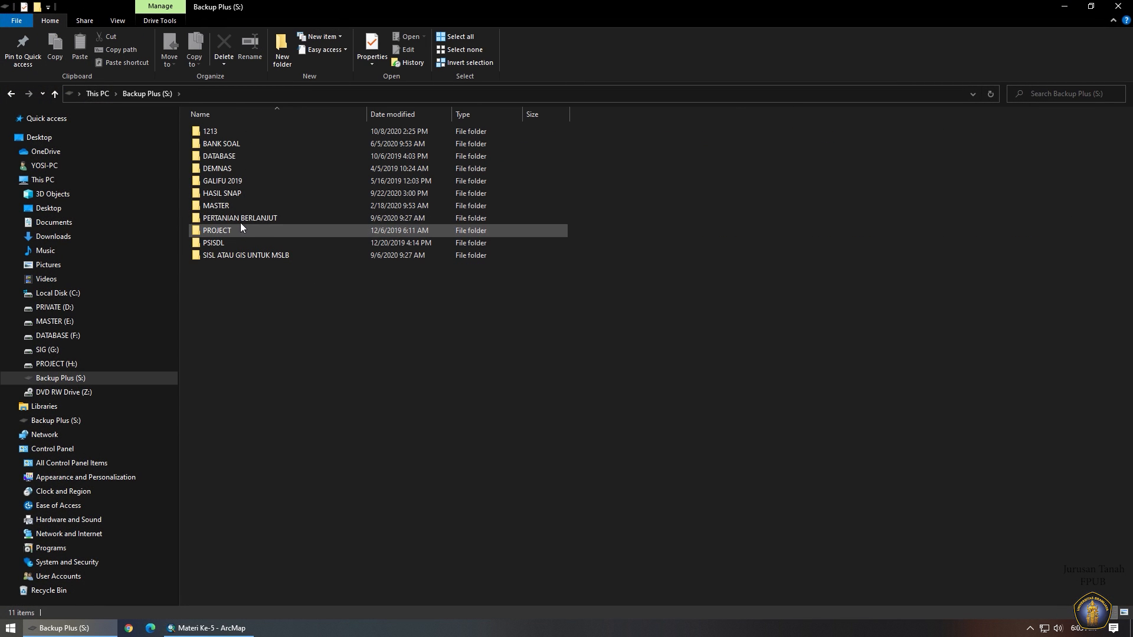
pyautogui.doubleClick(239, 219)
pyautogui.click(227, 168)
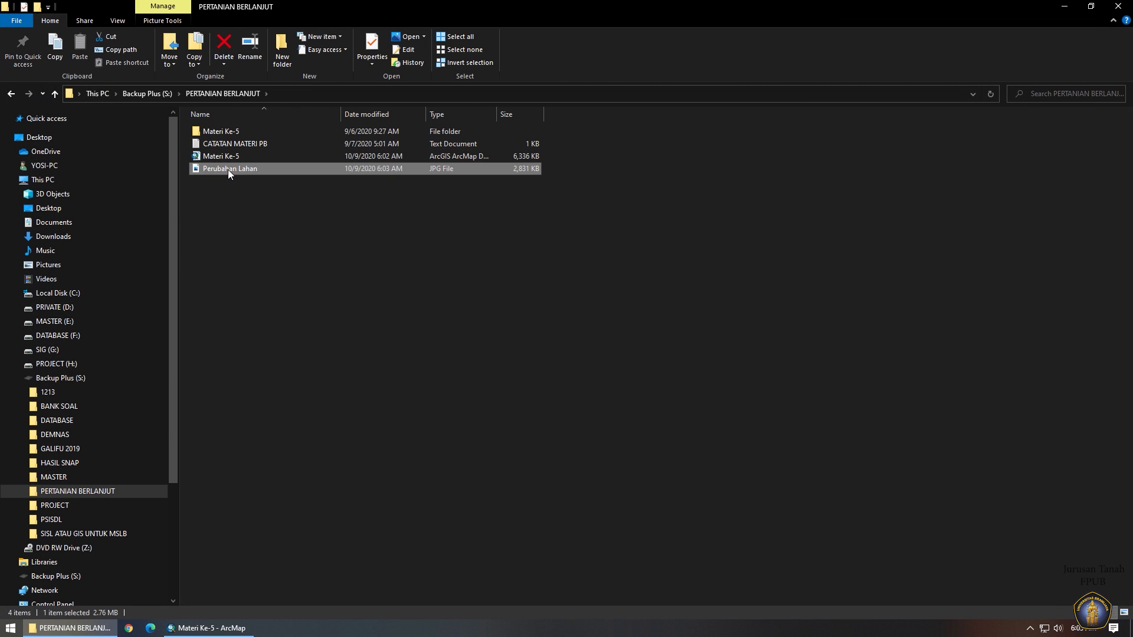
pyautogui.doubleClick(227, 169)
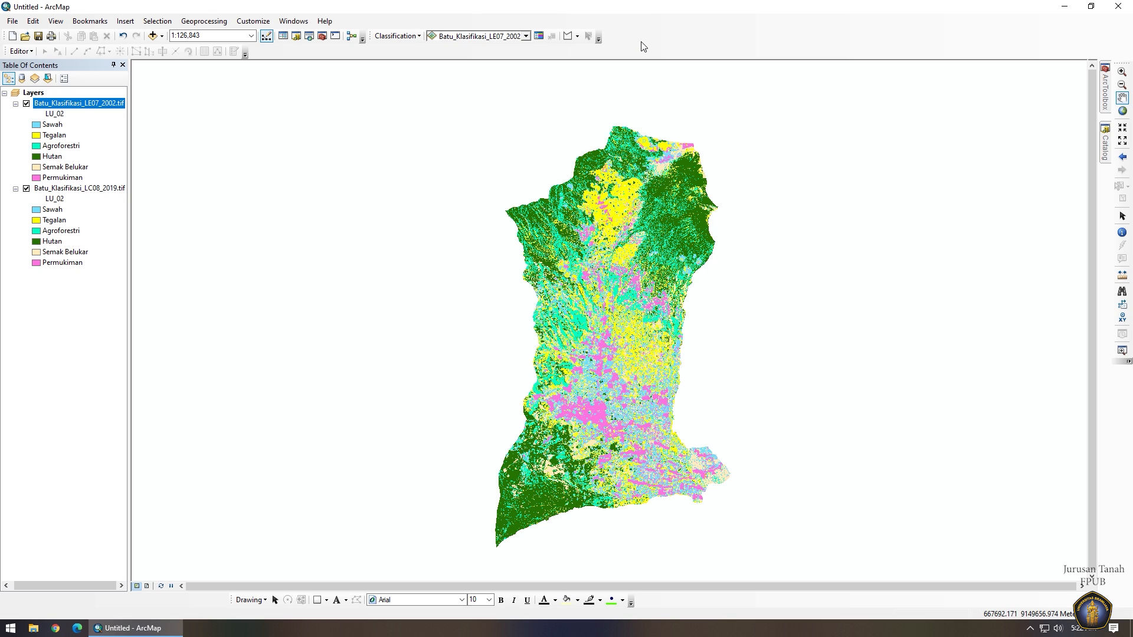
# Open the classified layer's attribute table and add a Float field C_Stock with precision 50, scale 0.
pyautogui.rightClick(81, 107)
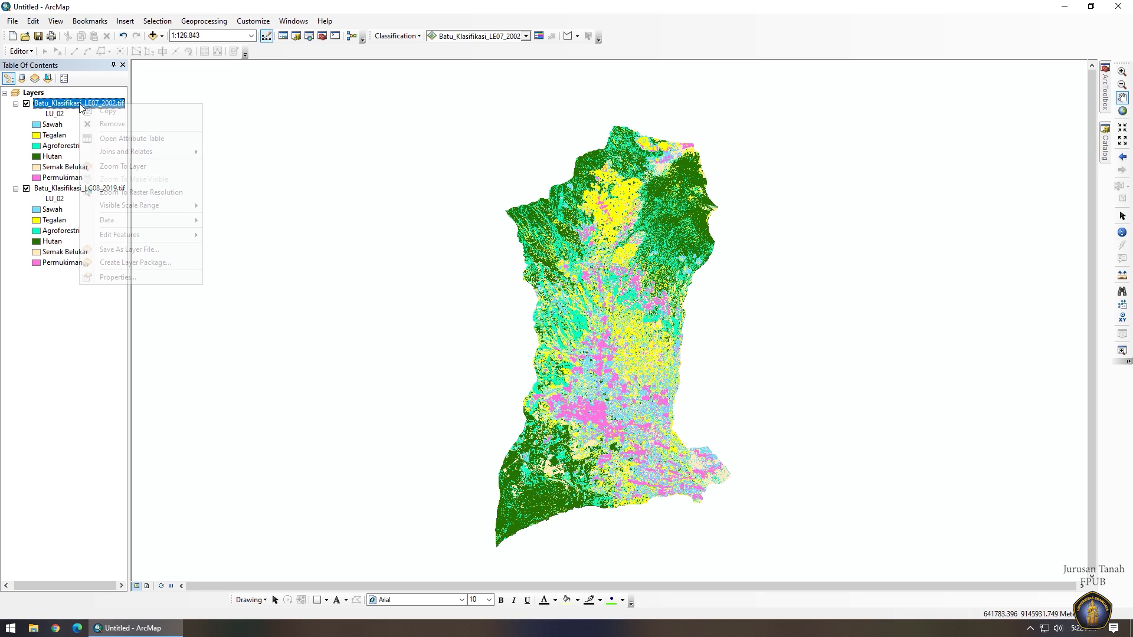
pyautogui.click(125, 142)
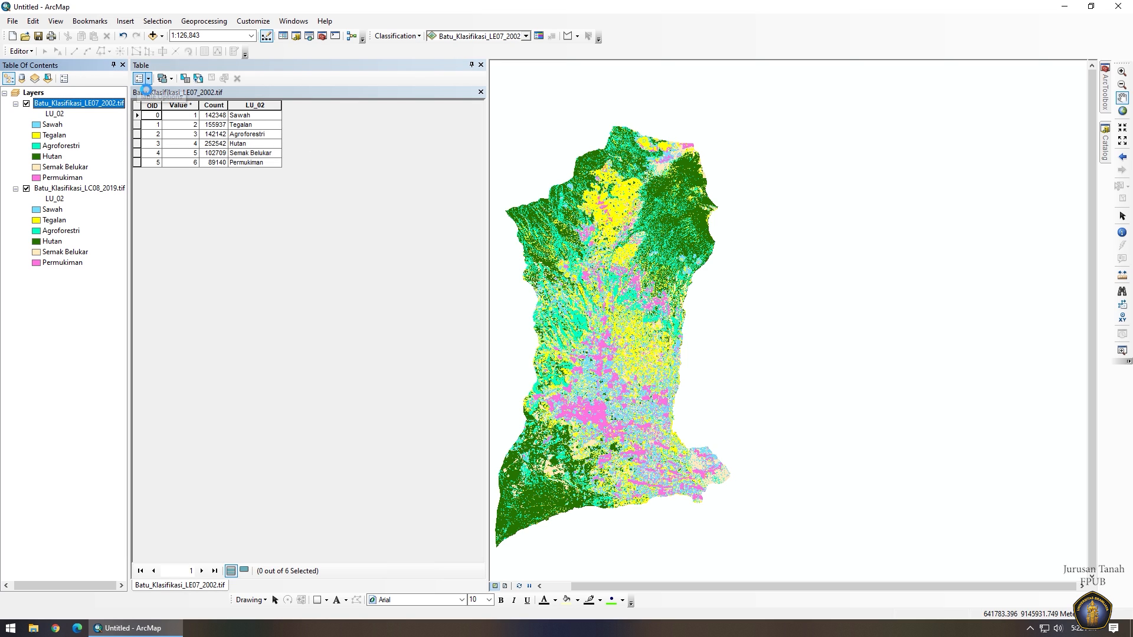
pyautogui.click(146, 83)
pyautogui.click(188, 156)
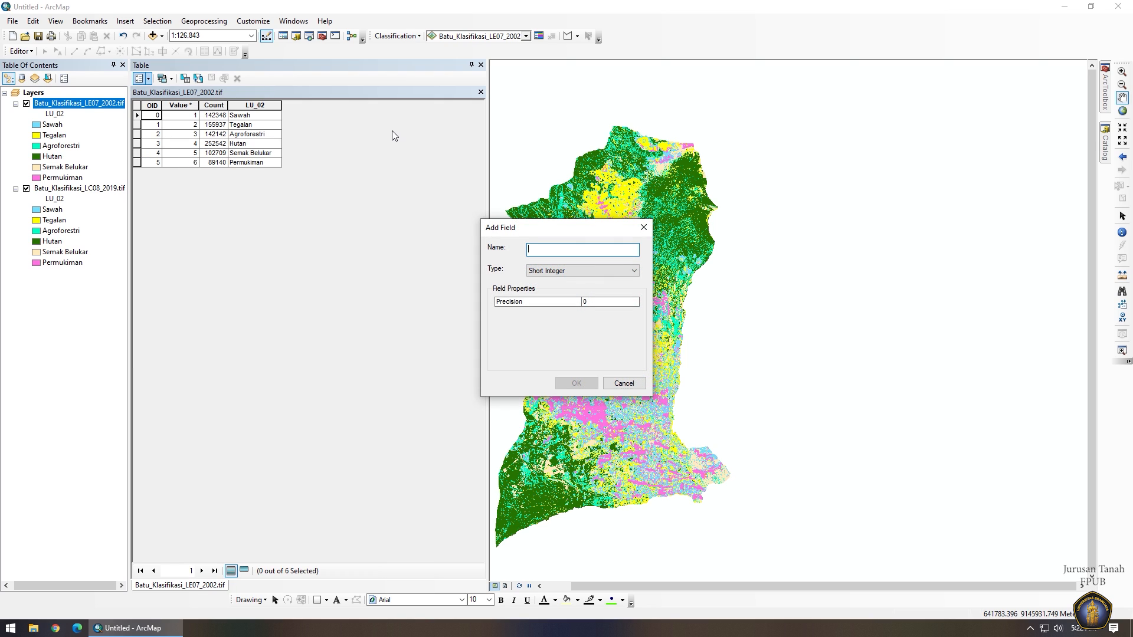
pyautogui.write('C-')
pyautogui.write('Stoc')
pyautogui.write('k')
pyautogui.click(552, 271)
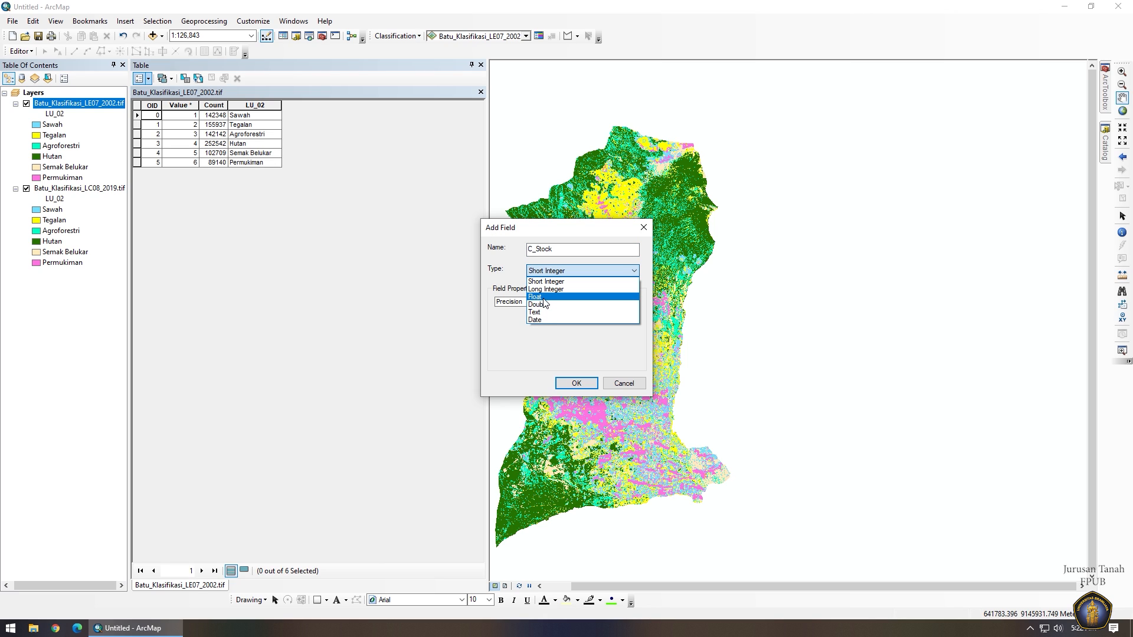
pyautogui.click(543, 297)
pyautogui.click(607, 302)
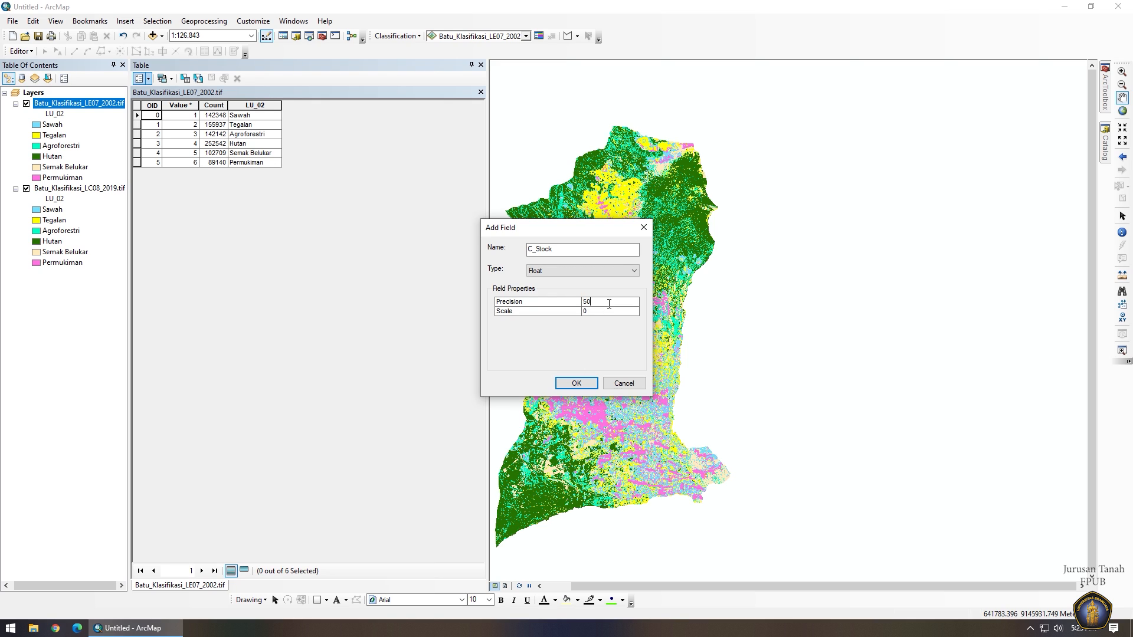
pyautogui.press('Tab')
pyautogui.write('0')
pyautogui.click(576, 383)
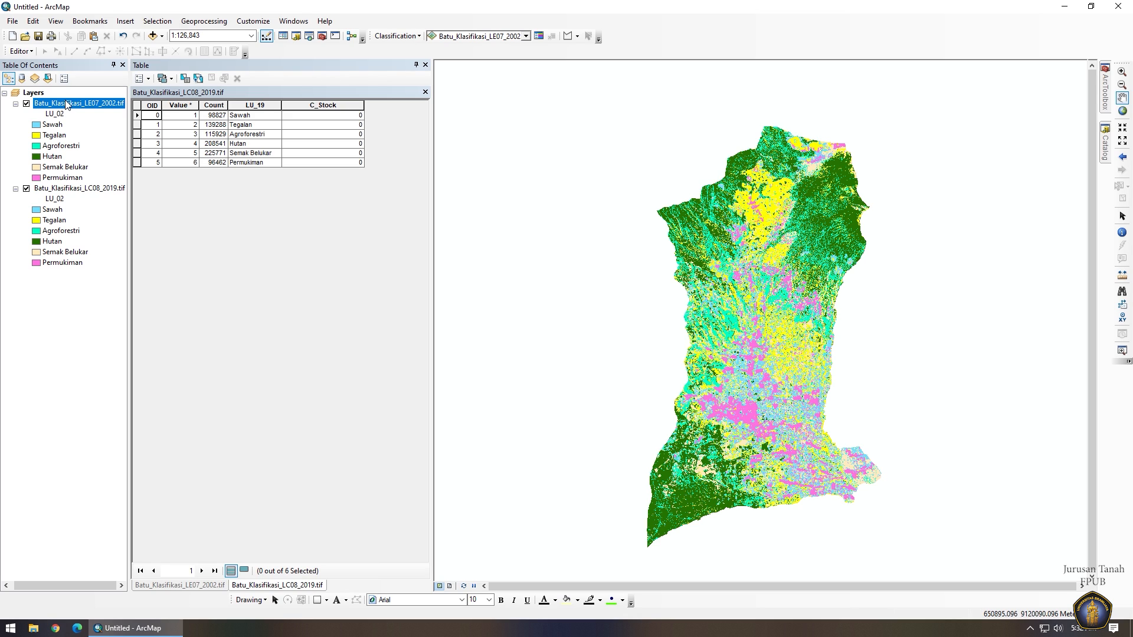
# Start editing and enter C_Stock values 43.05, 43.05, 74.63, 253.24, 55.67 and 5 for the six classes.
pyautogui.rightClick(66, 104)
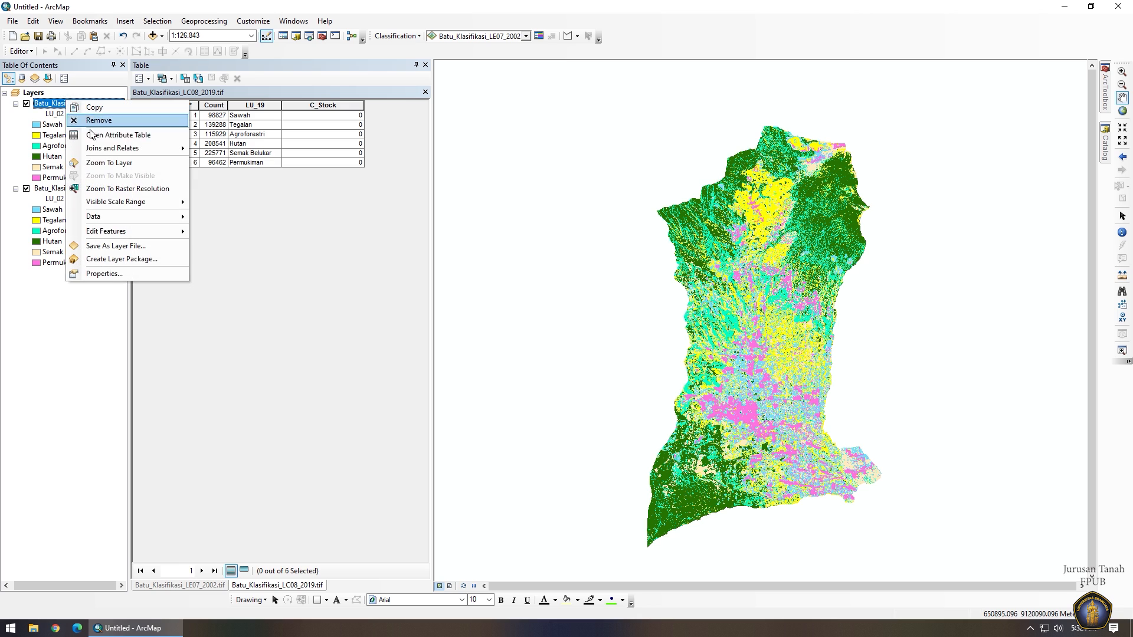
pyautogui.moveTo(156, 233)
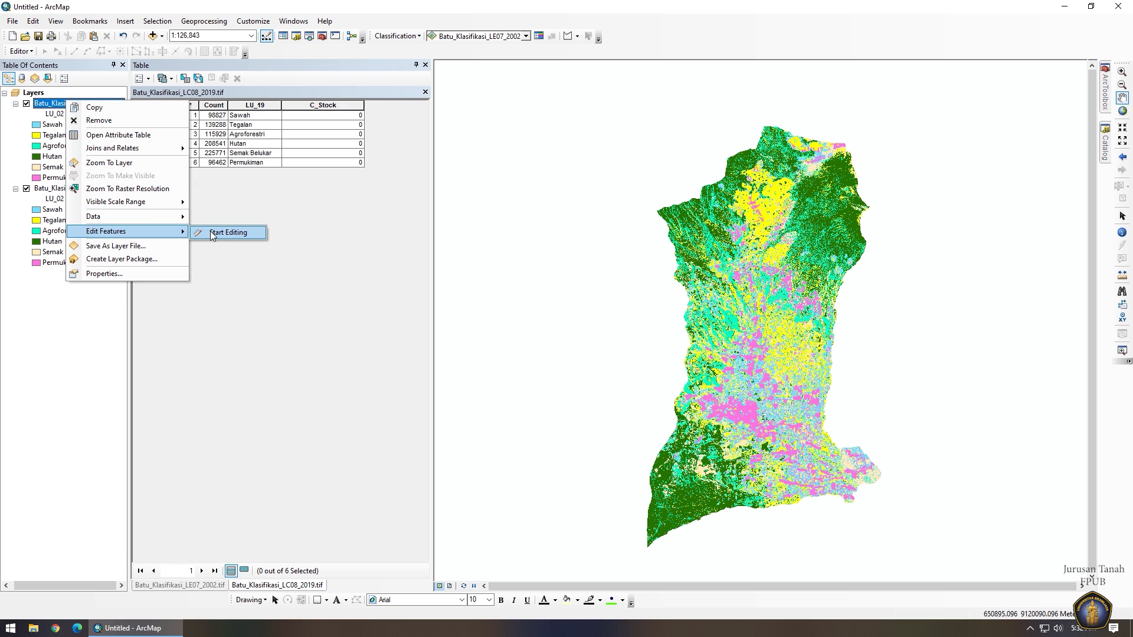
pyautogui.click(213, 232)
pyautogui.click(328, 116)
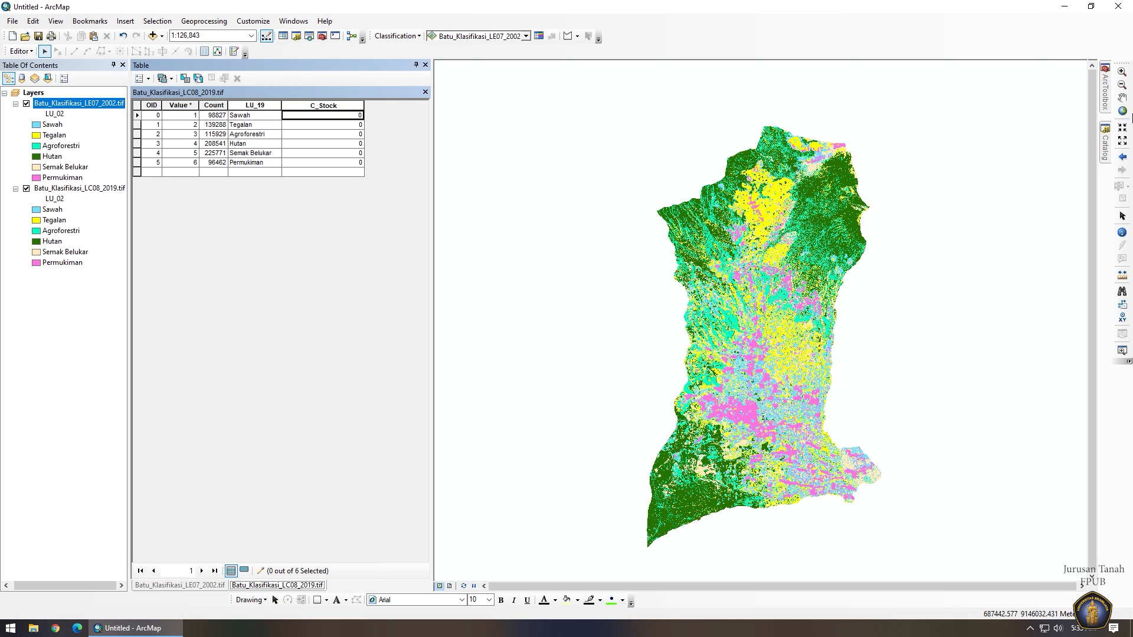
pyautogui.write('430')
pyautogui.write('.05')
pyautogui.press('Return')
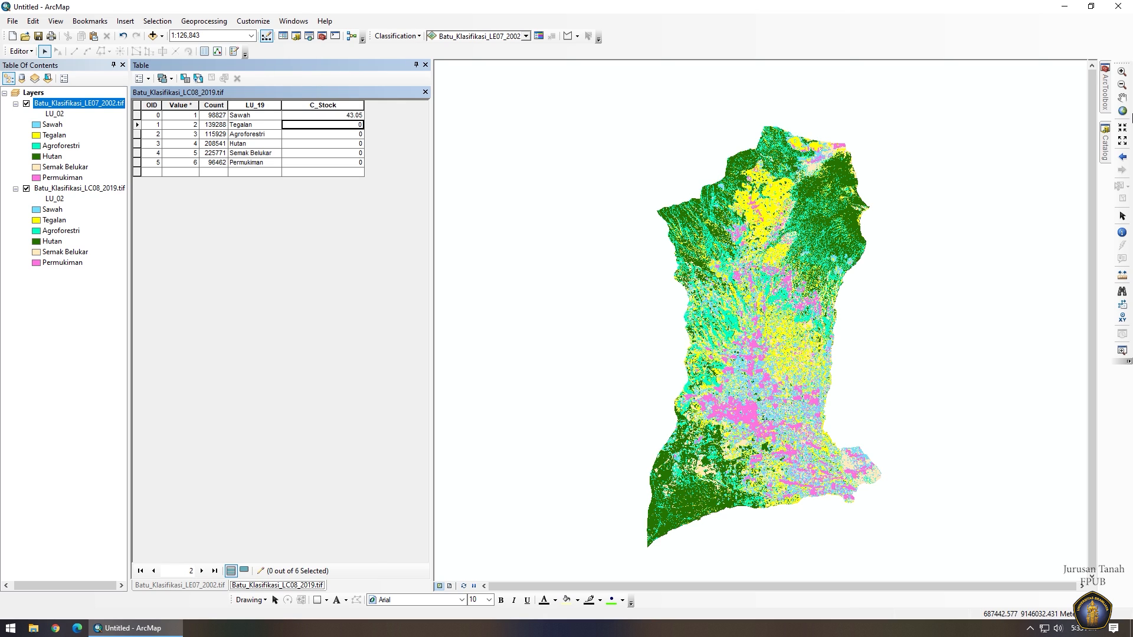
pyautogui.write('43.05')
pyautogui.press('Return')
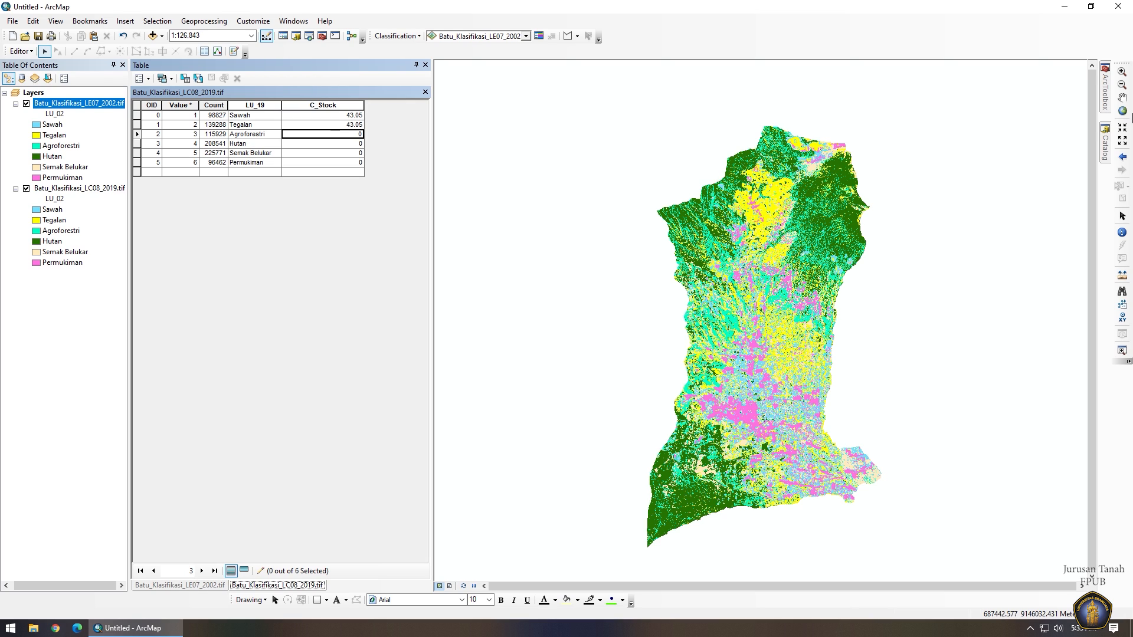
pyautogui.write('74.63')
pyautogui.press('Return')
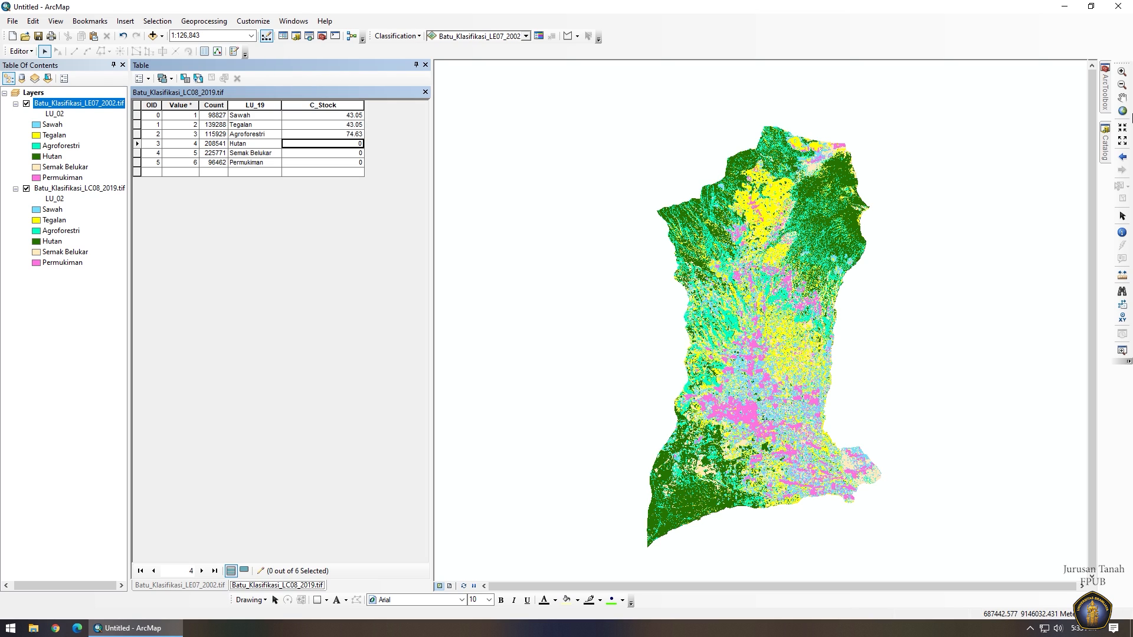
pyautogui.write('253.24')
pyautogui.press('Return')
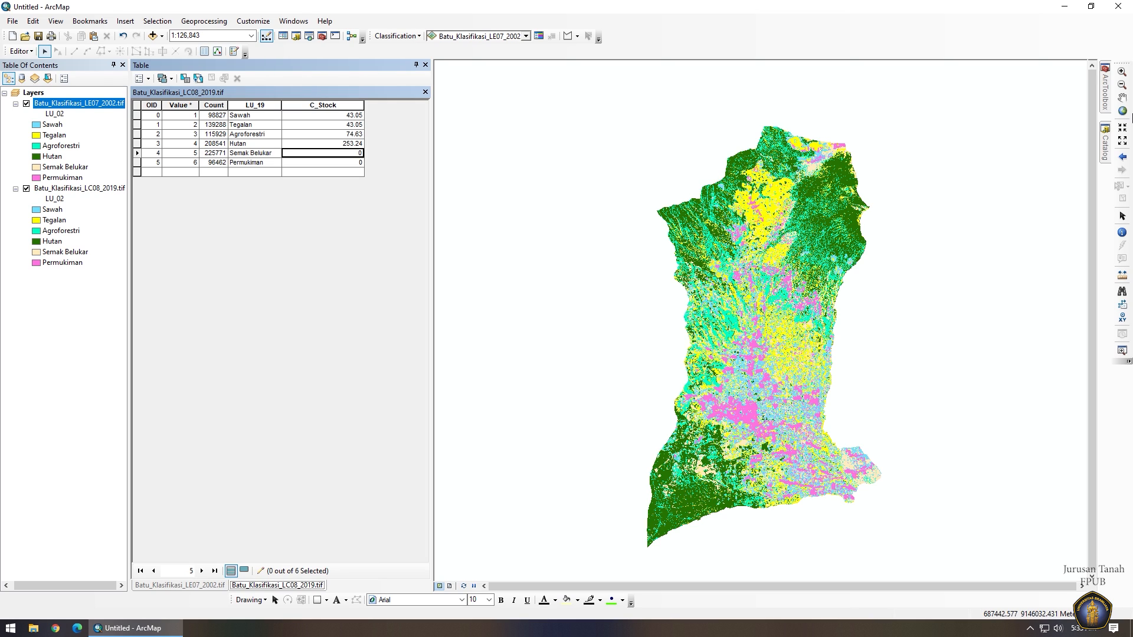
pyautogui.write('55.67')
pyautogui.press('Return')
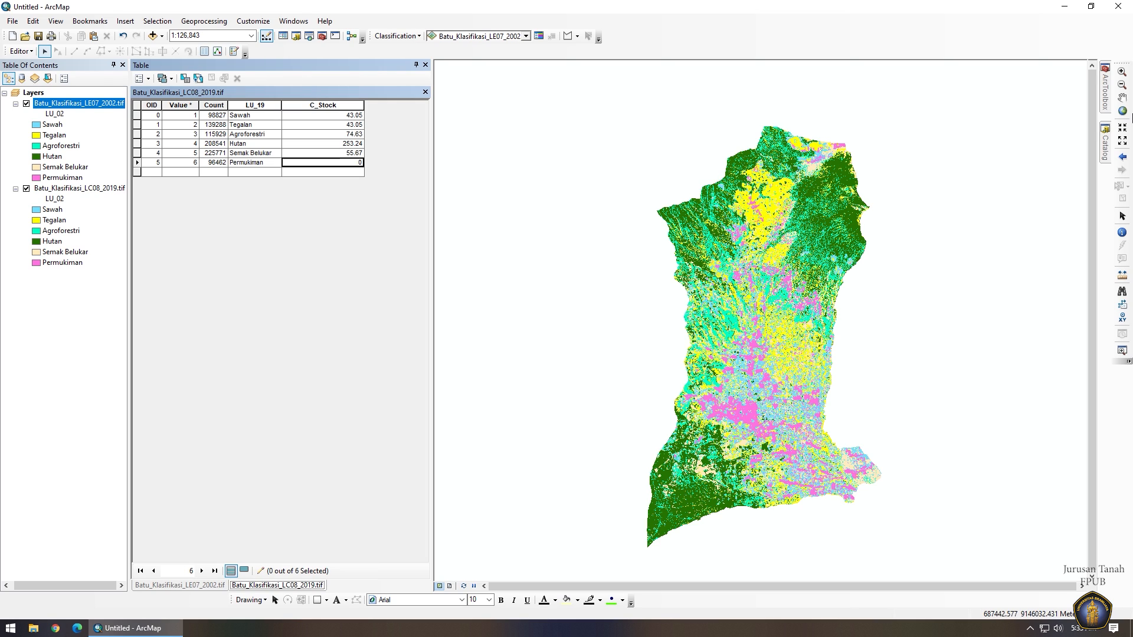
pyautogui.write('5')
# Save the carbon stock edits and stop the edit session.
pyautogui.click(23, 51)
pyautogui.click(36, 90)
pyautogui.click(29, 54)
pyautogui.click(35, 79)
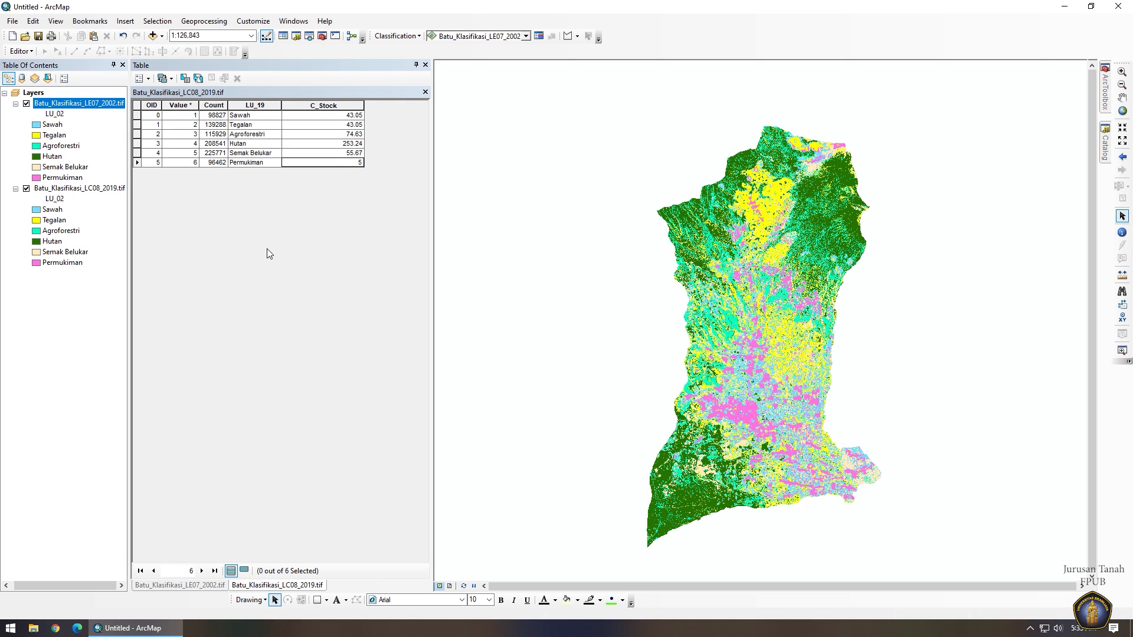
# Add a Float field named LU_C_Stock with precision 50 to the 2019 land-use table.
pyautogui.click(138, 81)
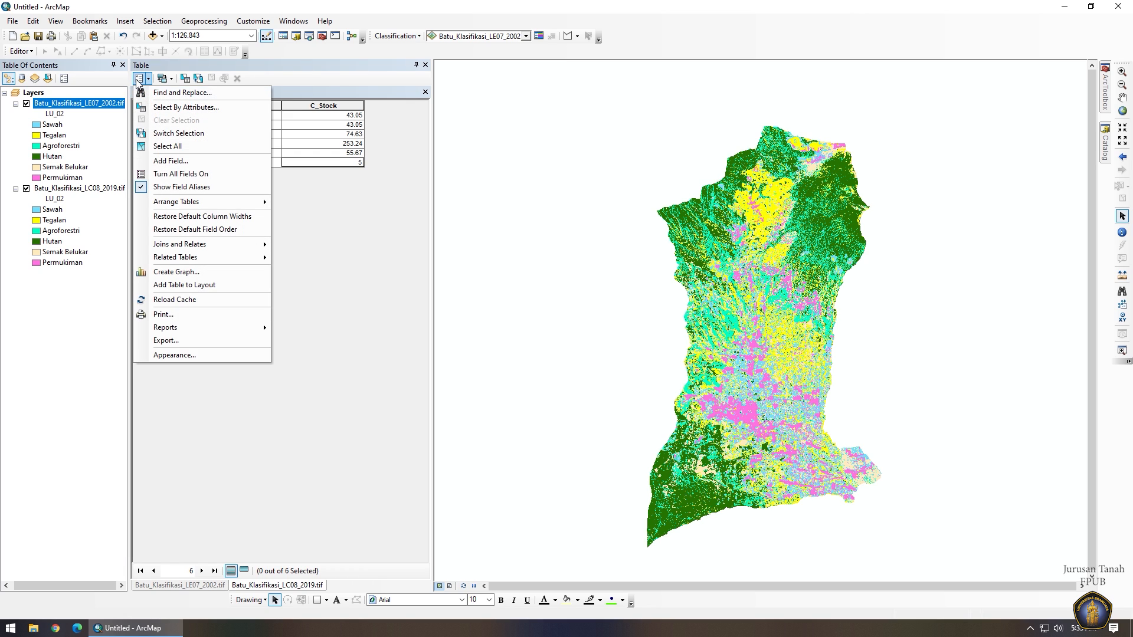
pyautogui.click(180, 162)
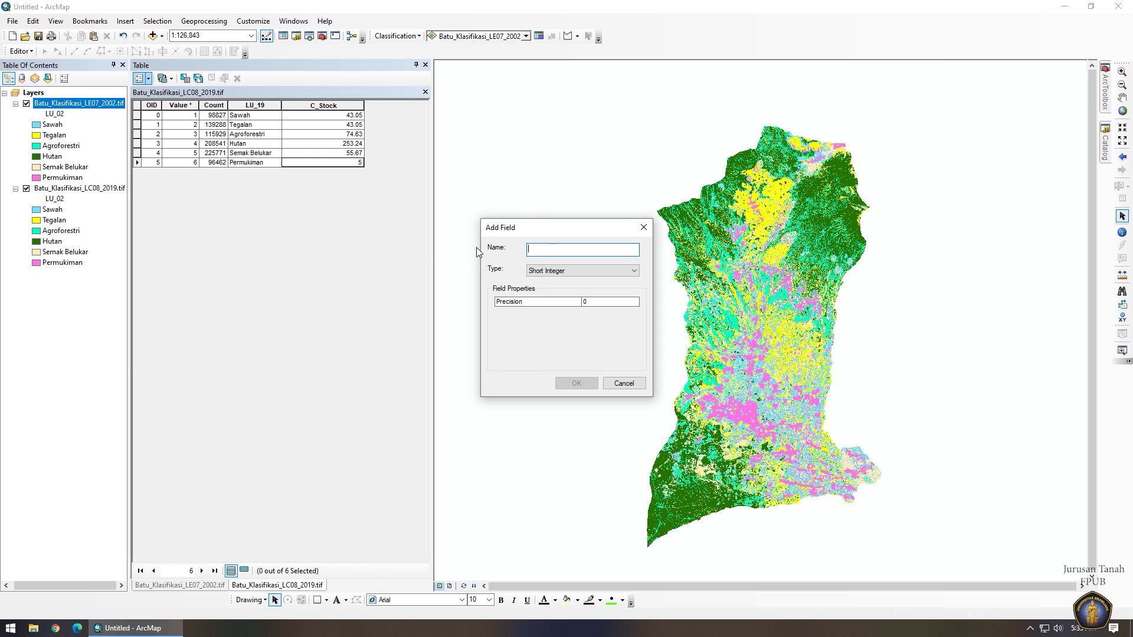
pyautogui.write('LU_C_Stock')
pyautogui.click(626, 271)
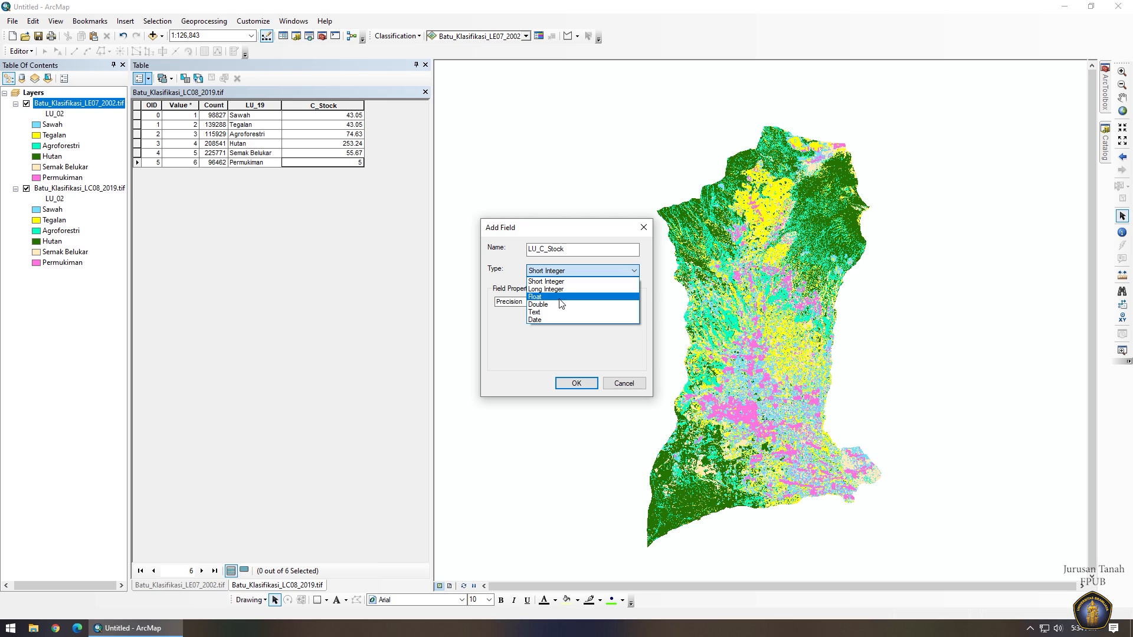
pyautogui.click(559, 297)
pyautogui.click(609, 302)
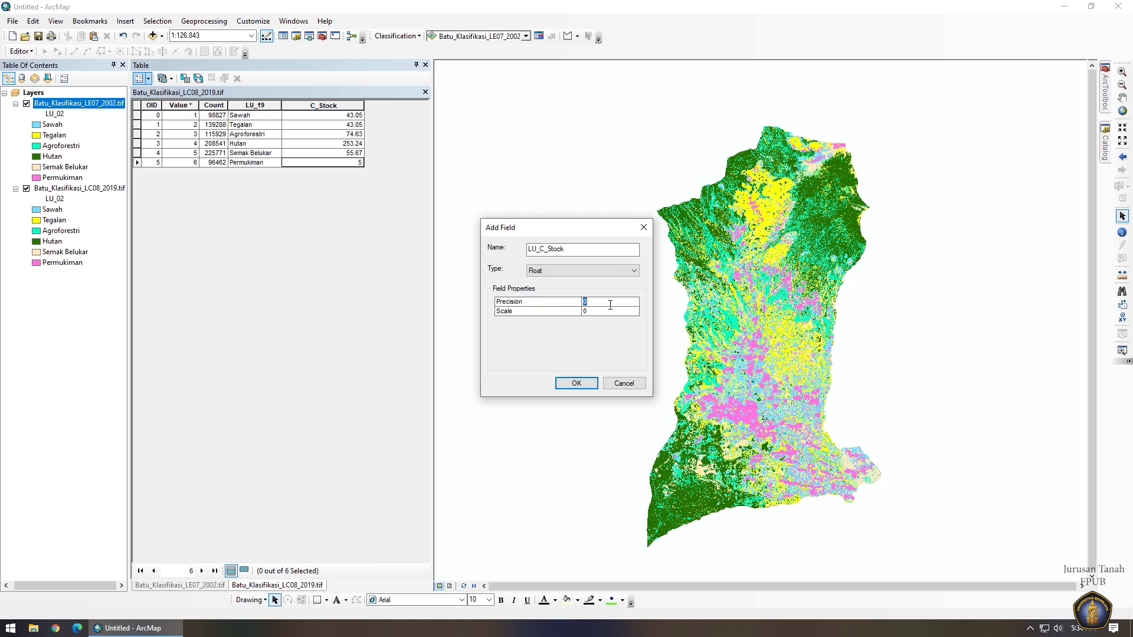
pyautogui.write('50')
pyautogui.press('Tab')
pyautogui.click(576, 383)
pyautogui.click(237, 544)
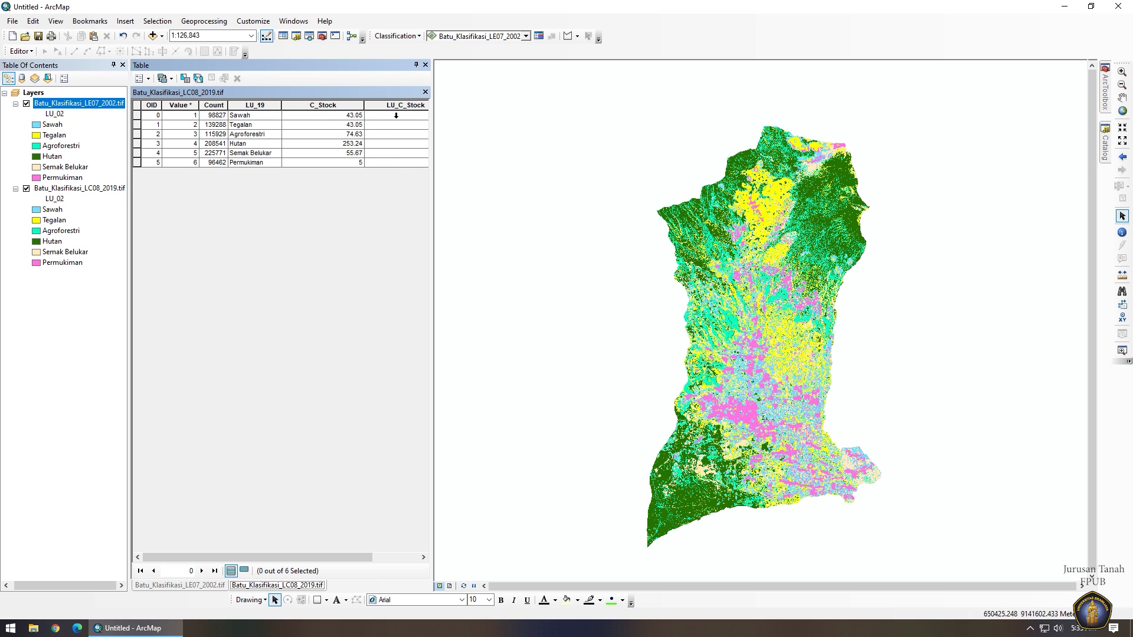
pyautogui.rightClick(394, 106)
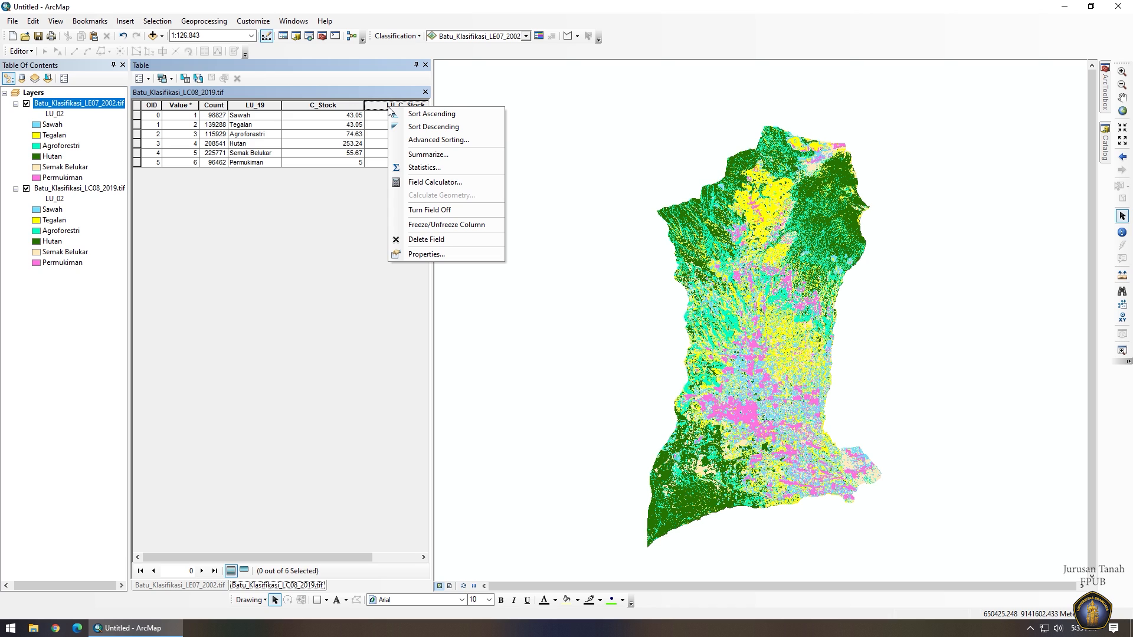
# Calculate LU_C_Stock with the expression [Count] *(15*15/10000) * [C_Stock].
pyautogui.click(428, 185)
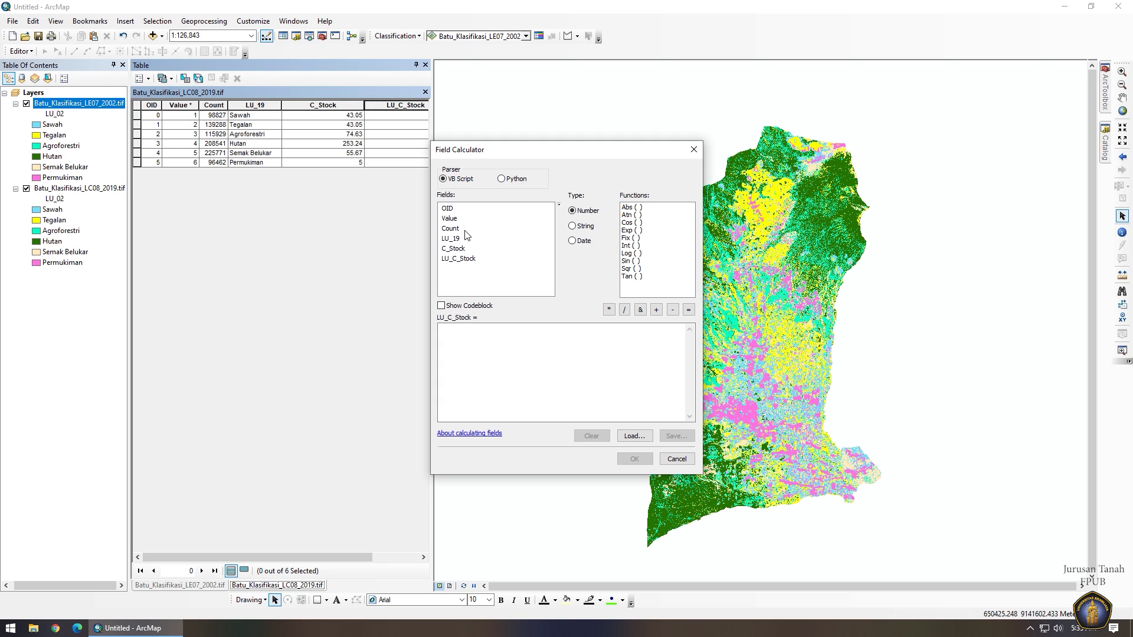
pyautogui.doubleClick(454, 228)
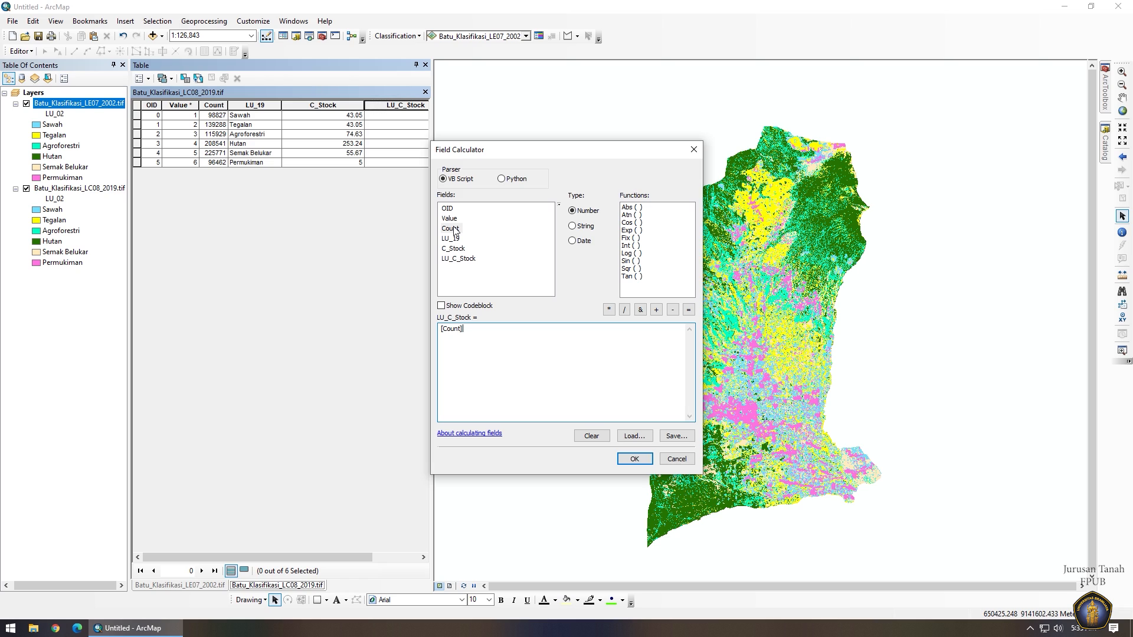
pyautogui.click(609, 310)
pyautogui.write('(15*15/10000')
pyautogui.click(608, 311)
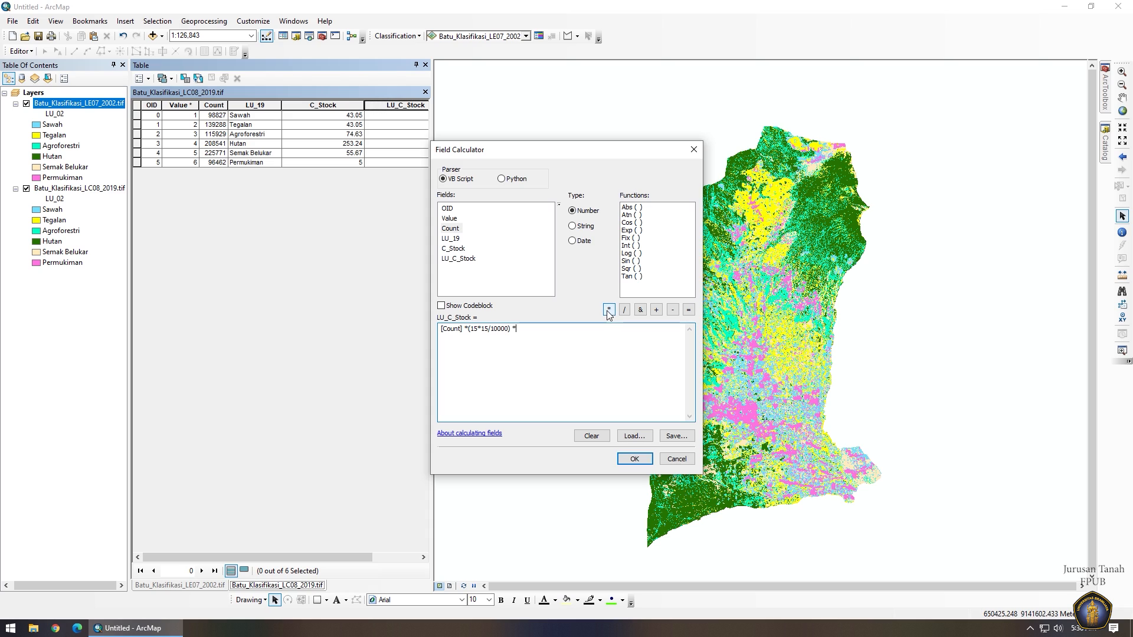
pyautogui.doubleClick(453, 249)
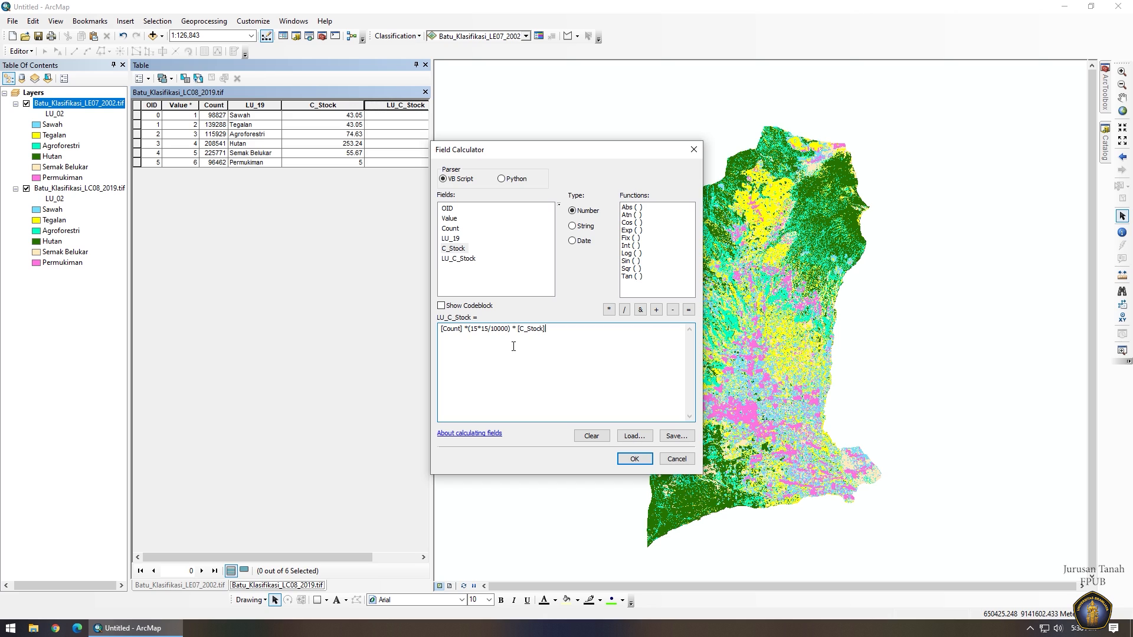
pyautogui.click(634, 459)
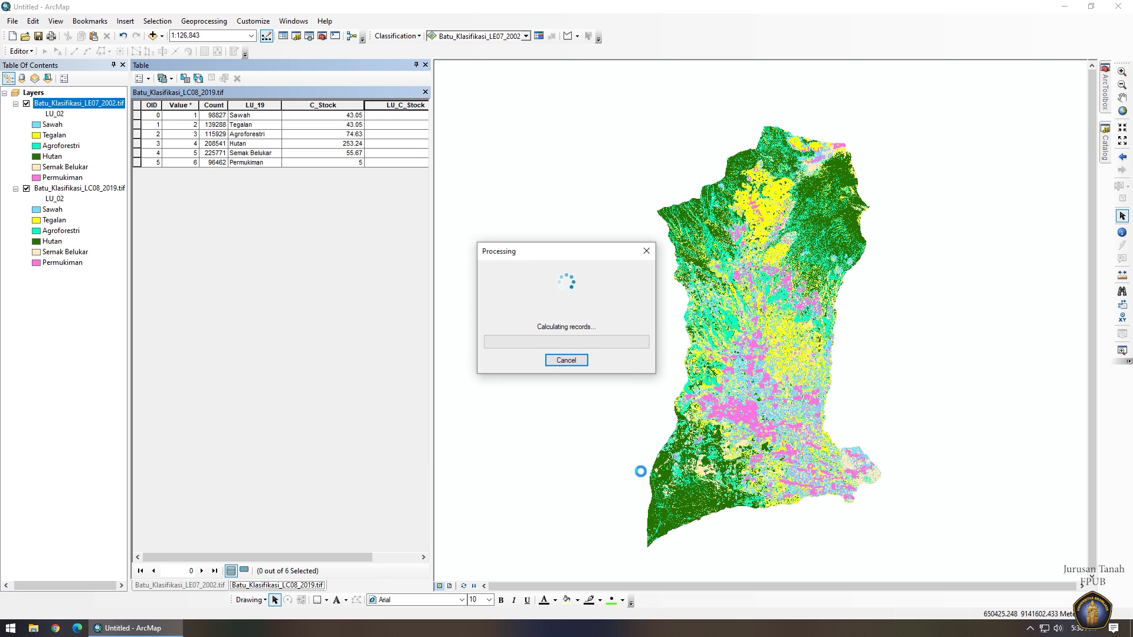
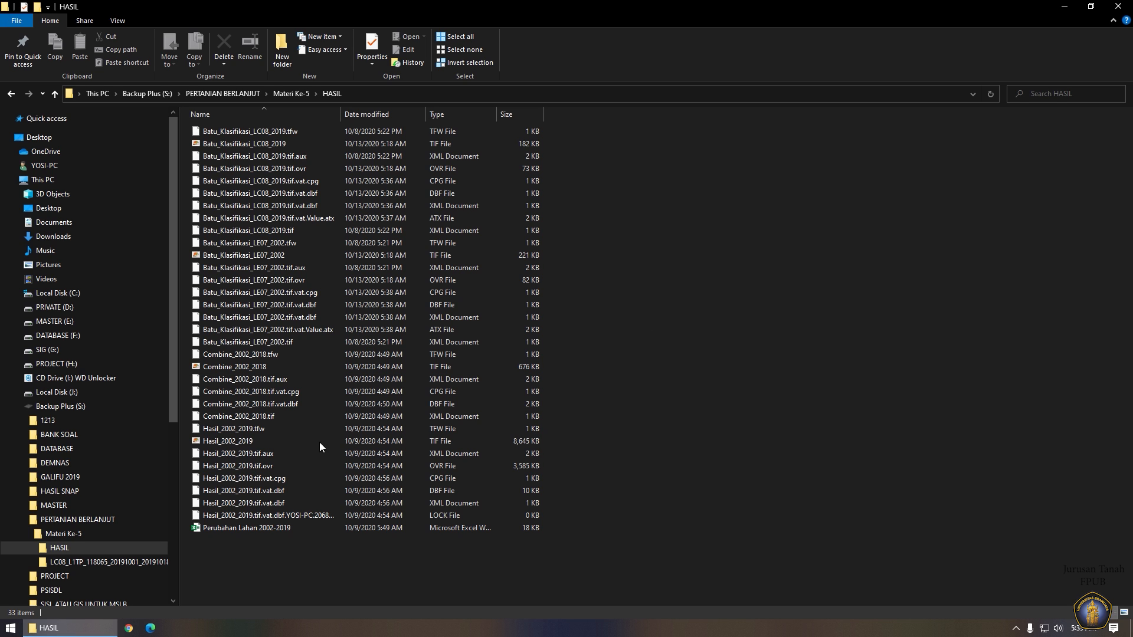
# Start Excel and open the LC08_2019 and LE07_2002 .tif.vat.dbf tables from the HASIL folder.
pyautogui.click(10, 627)
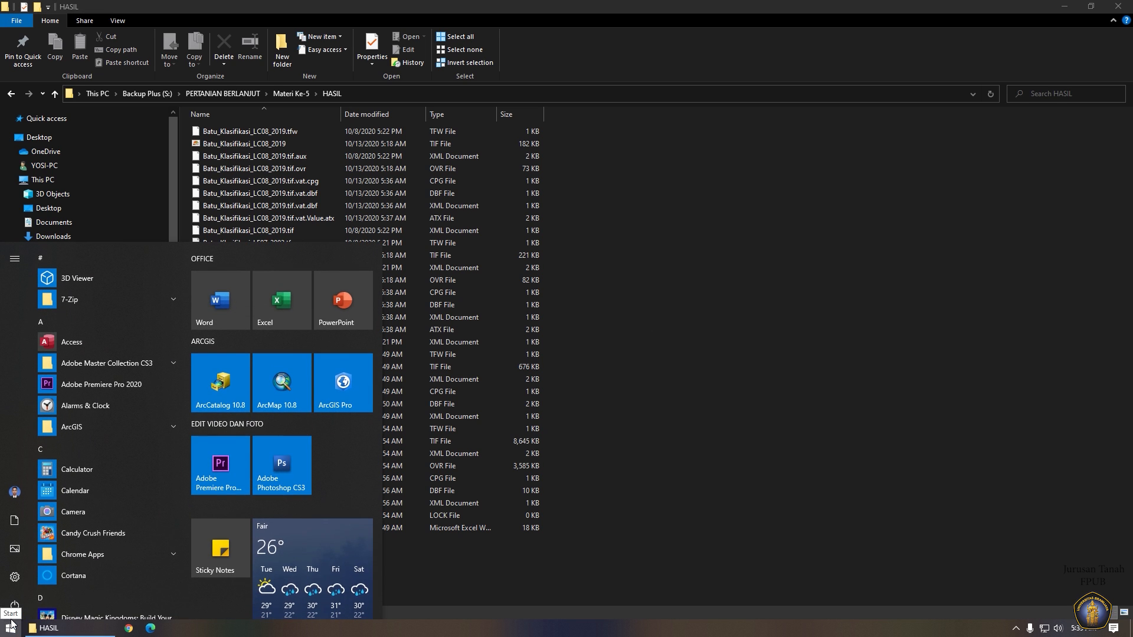
pyautogui.click(266, 314)
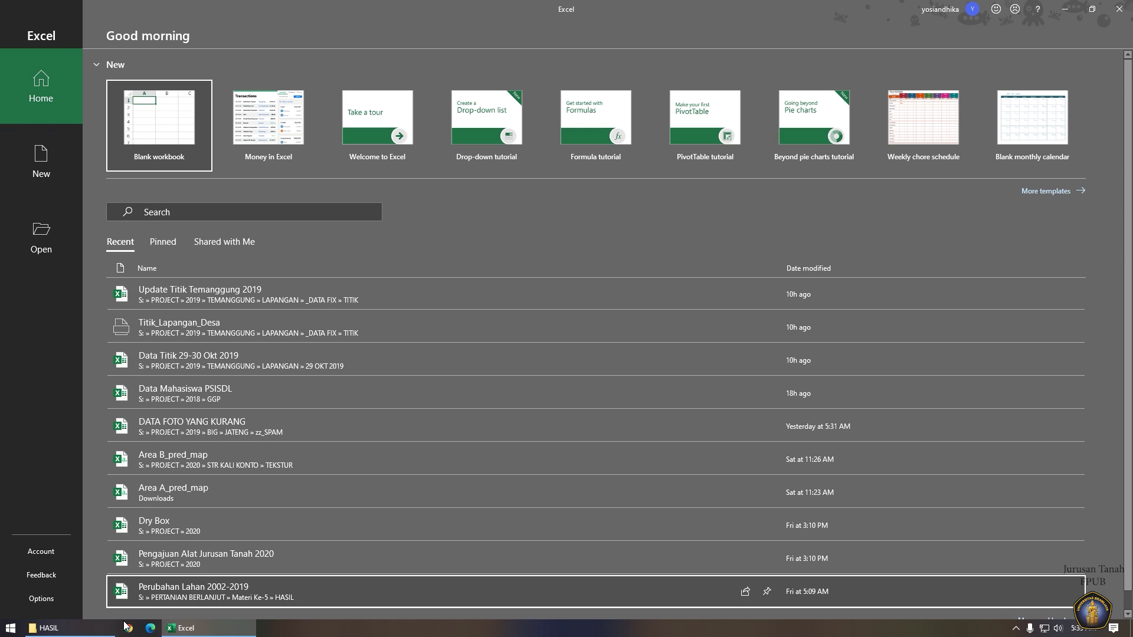
pyautogui.click(78, 628)
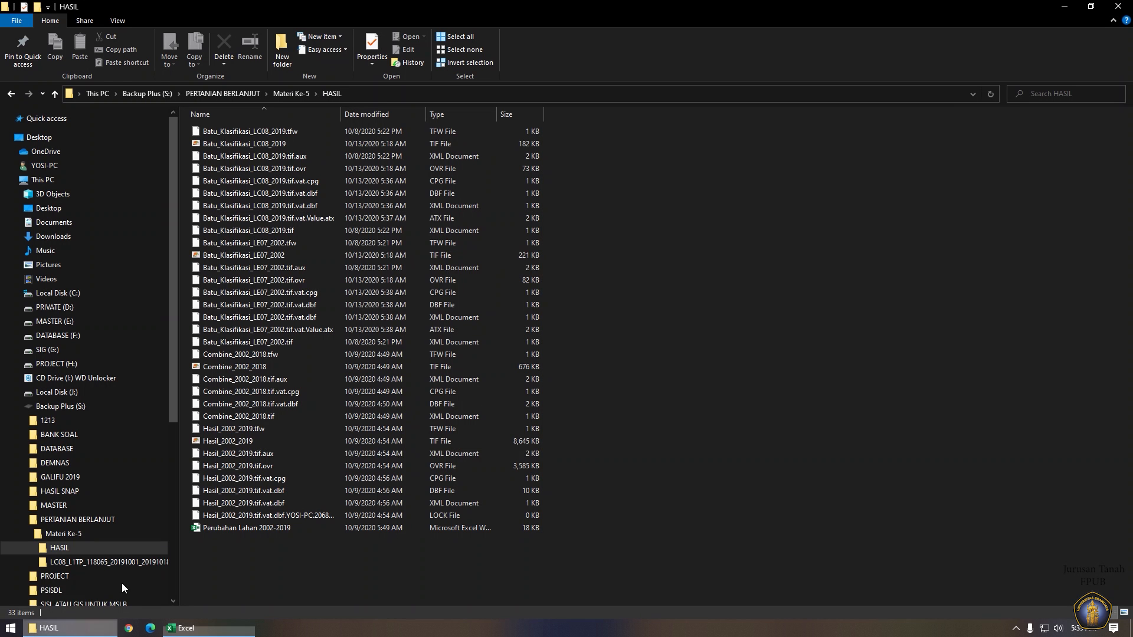
pyautogui.click(292, 193)
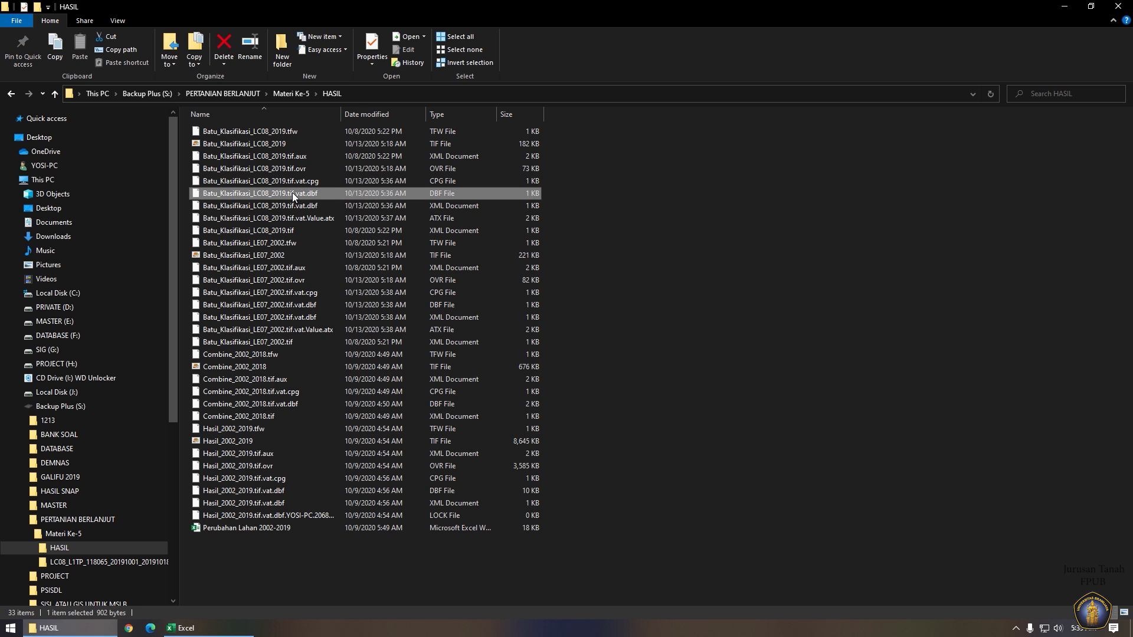
pyautogui.keyDown('ctrl'); pyautogui.click(293, 307); pyautogui.keyUp('ctrl')
pyautogui.moveTo(293, 311); pyautogui.dragTo(176, 135)
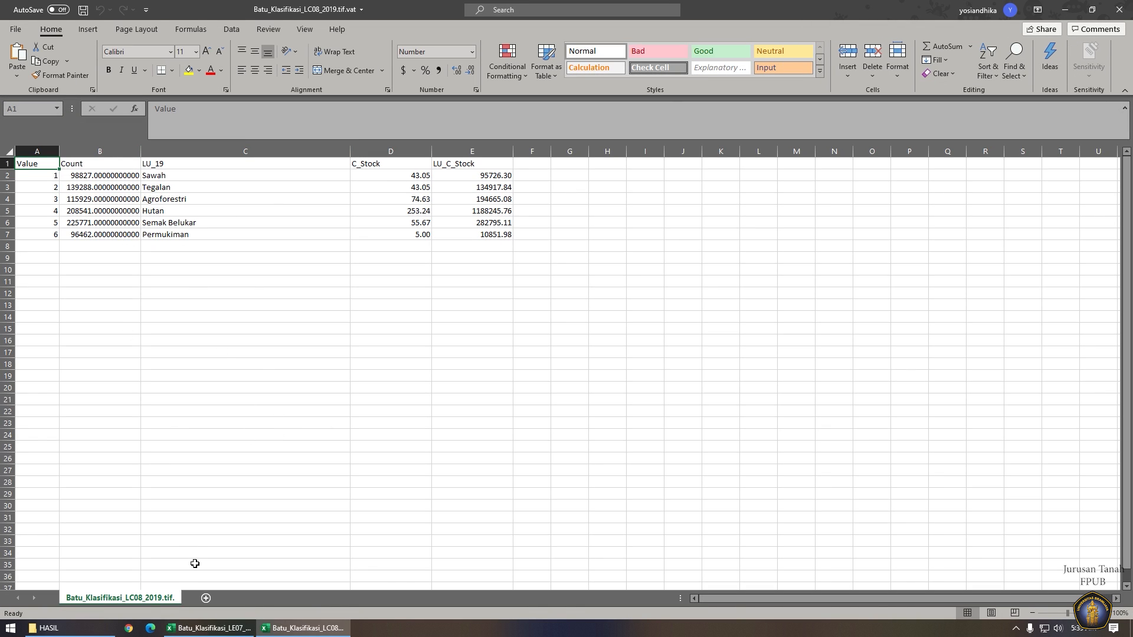
# Copy the 2019 classification sheet into a new workbook.
pyautogui.rightClick(134, 599)
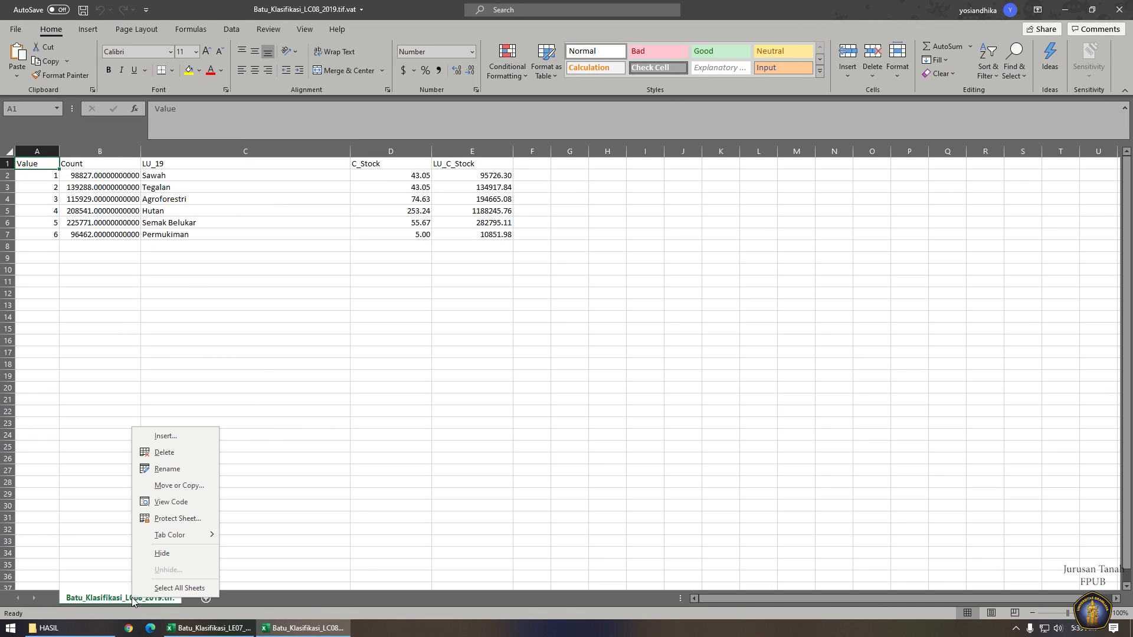
pyautogui.click(179, 485)
pyautogui.click(165, 446)
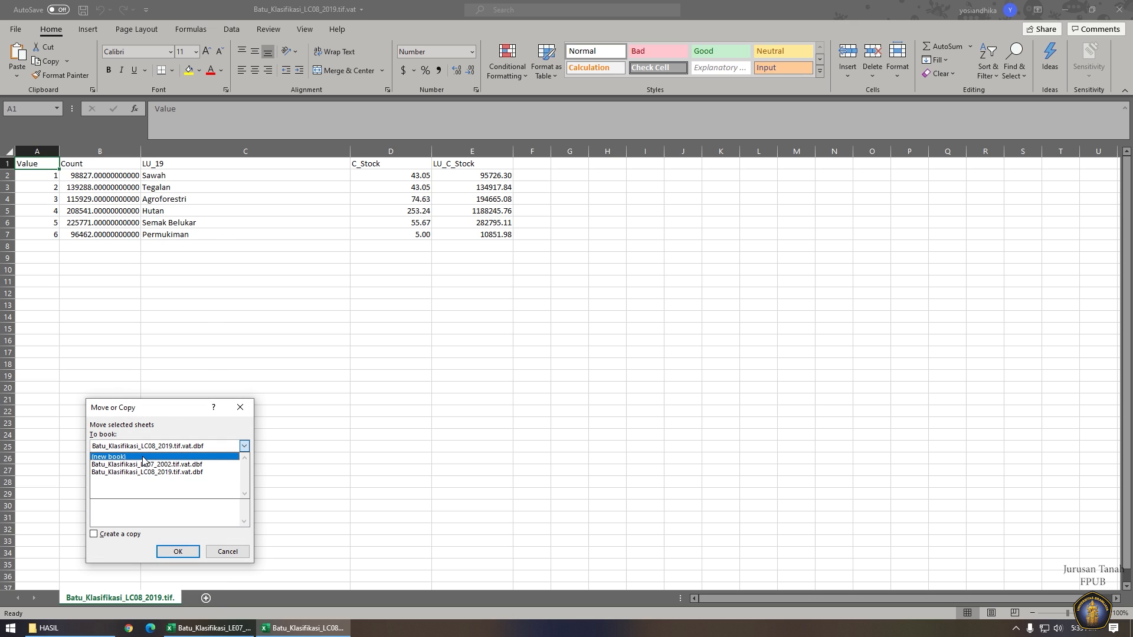
pyautogui.click(143, 458)
pyautogui.click(114, 534)
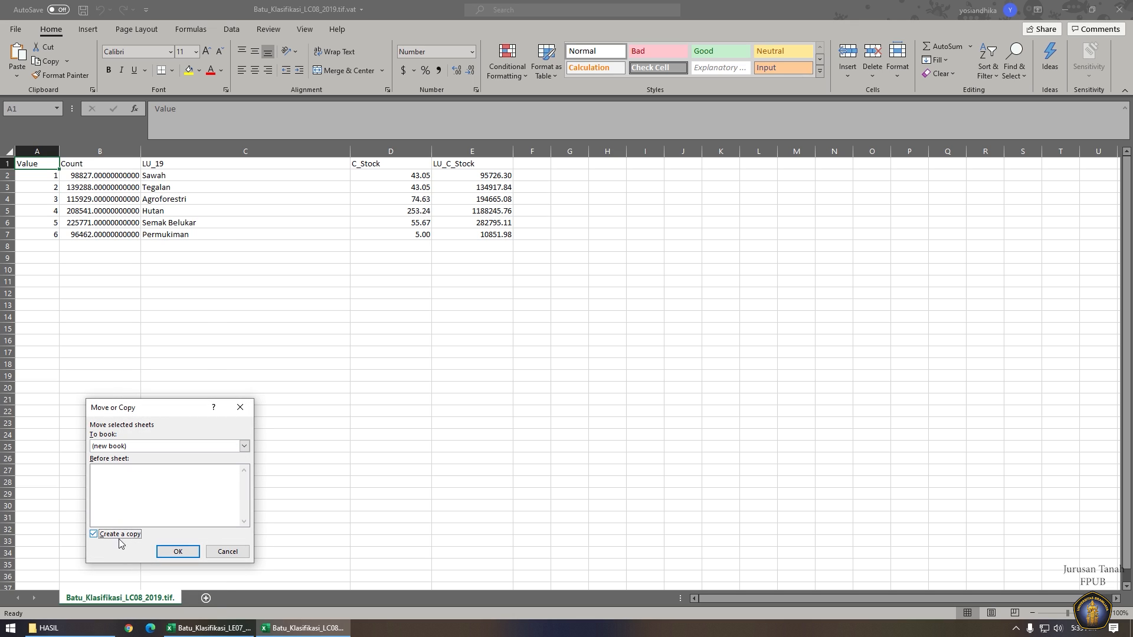
pyautogui.click(178, 552)
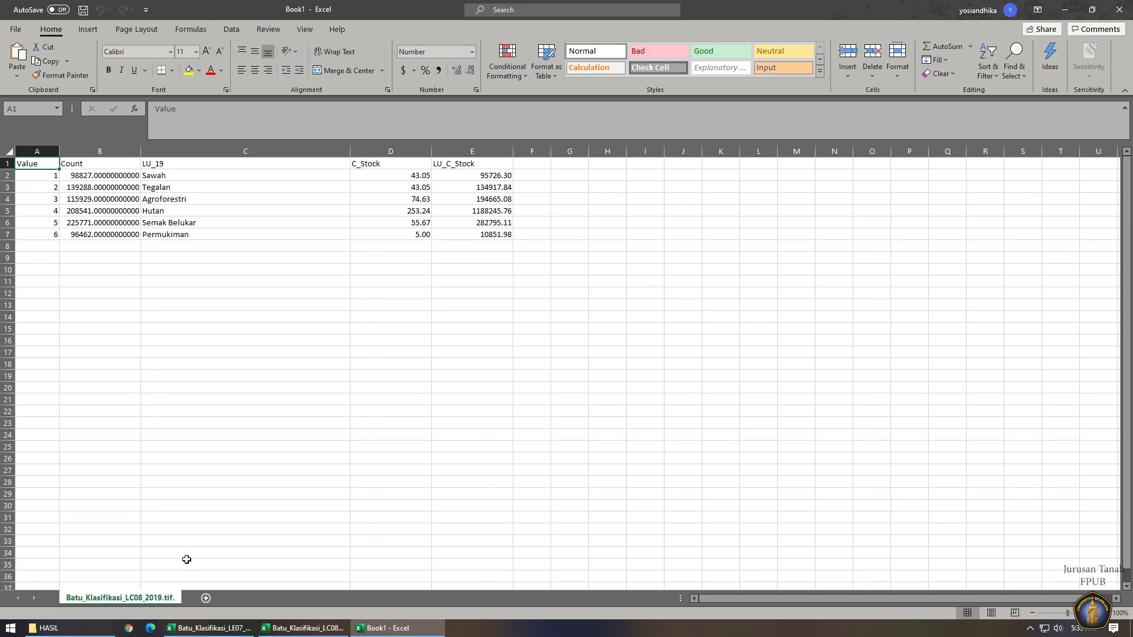
# Copy the 2002 classification sheet into Book1 as well.
pyautogui.click(295, 628)
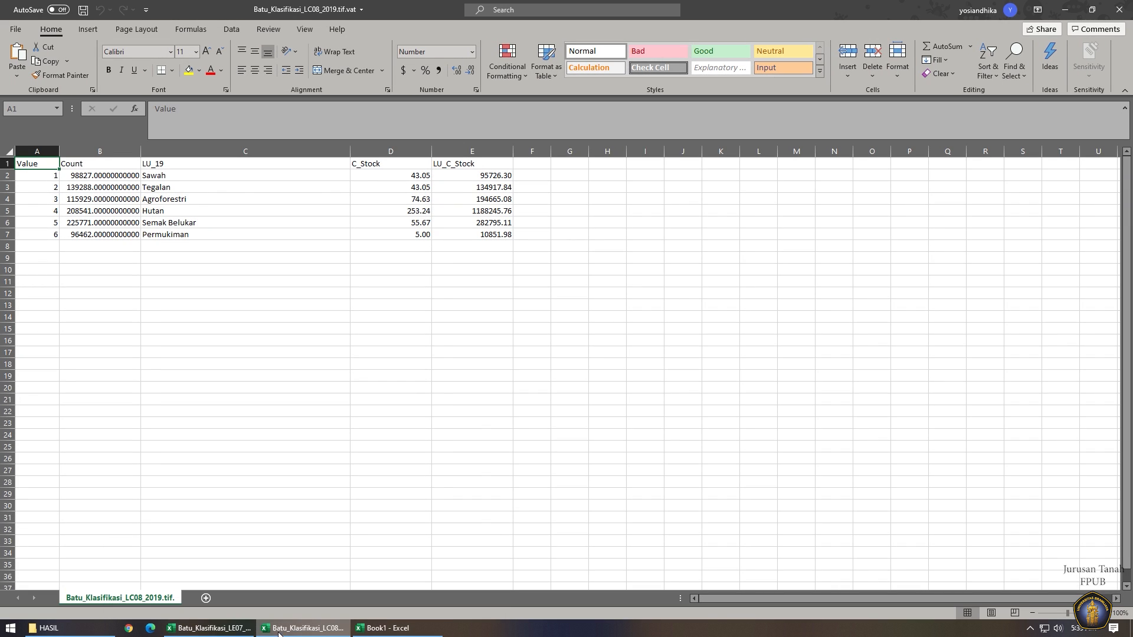
pyautogui.click(210, 629)
pyautogui.rightClick(152, 605)
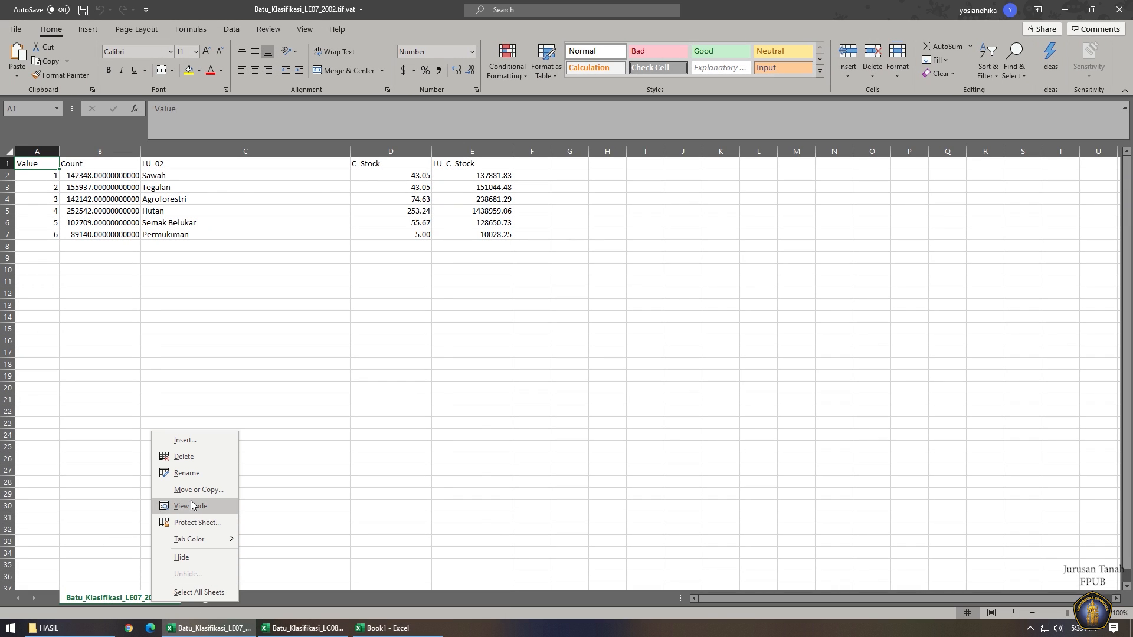
pyautogui.click(188, 489)
pyautogui.click(188, 452)
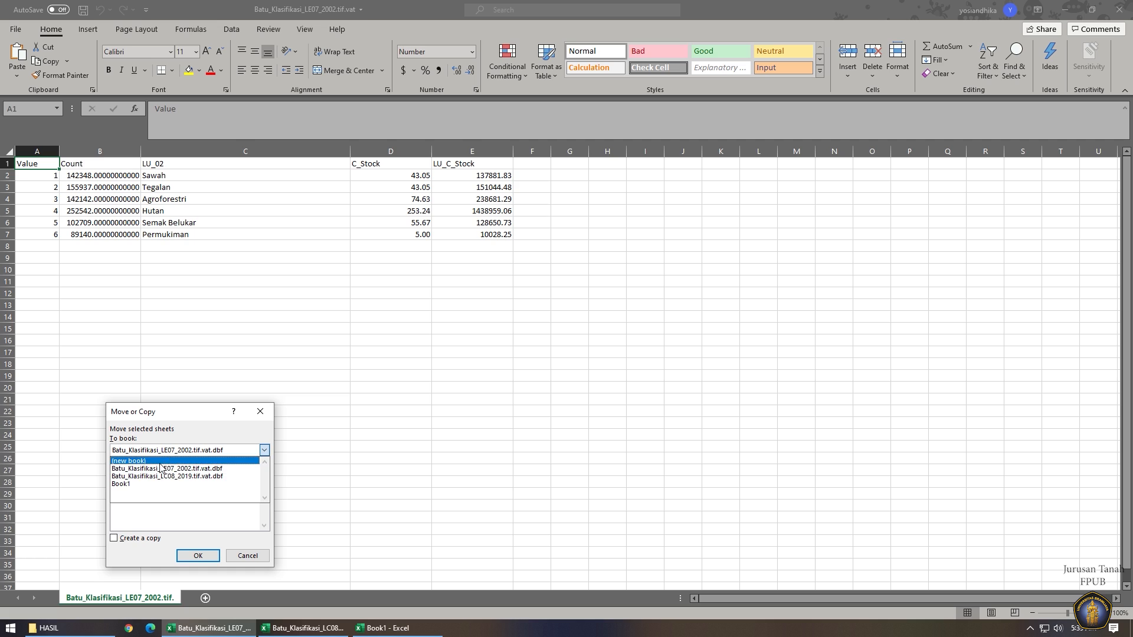
pyautogui.click(137, 484)
pyautogui.click(114, 538)
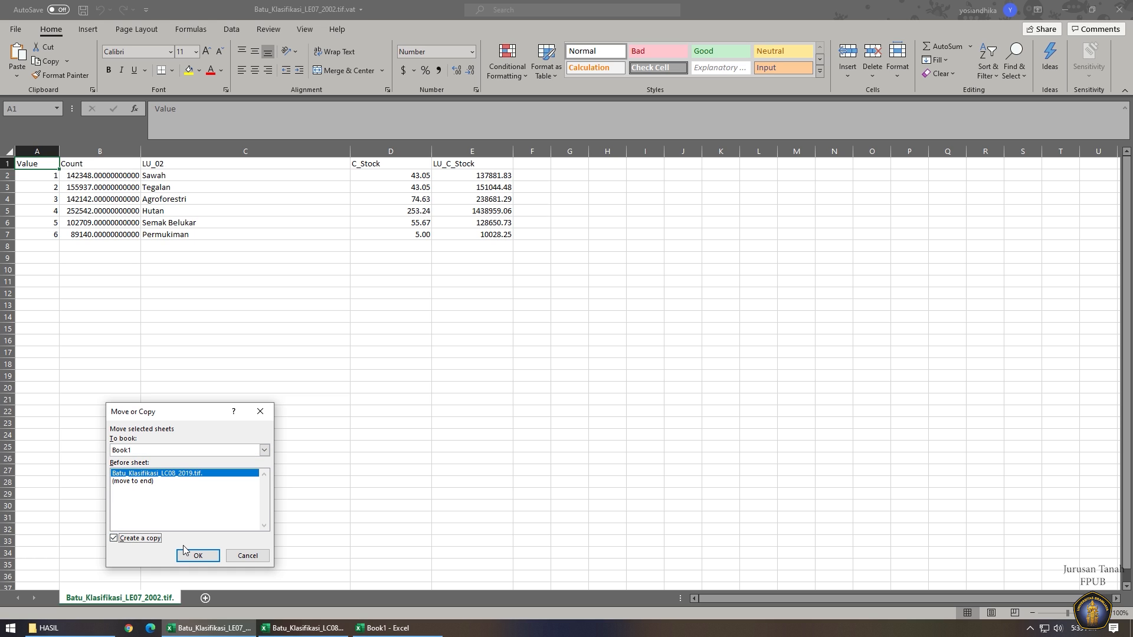
pyautogui.click(198, 556)
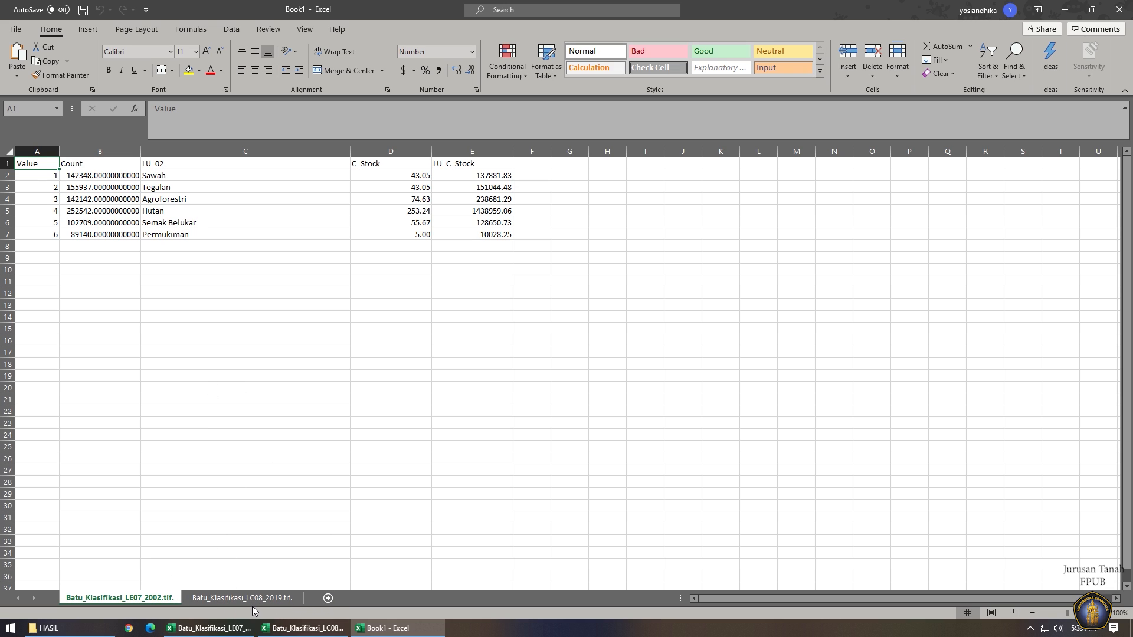
# Add a new sheet named C-Stock after the 2019 sheet.
pyautogui.click(329, 598)
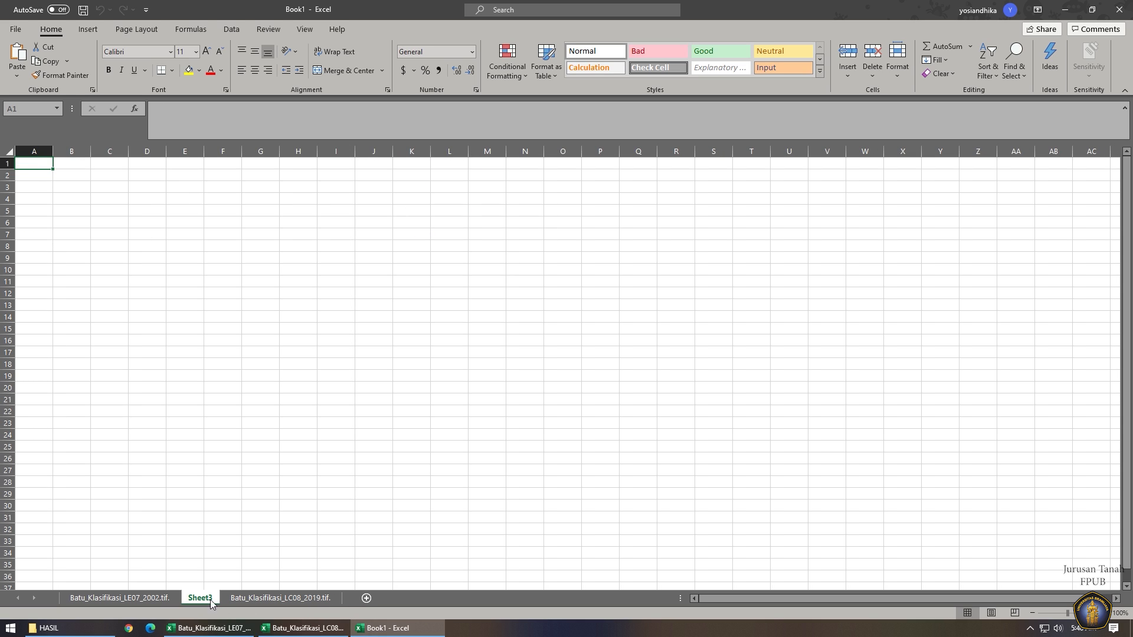
pyautogui.moveTo(196, 602); pyautogui.dragTo(351, 603)
pyautogui.doubleClick(329, 598)
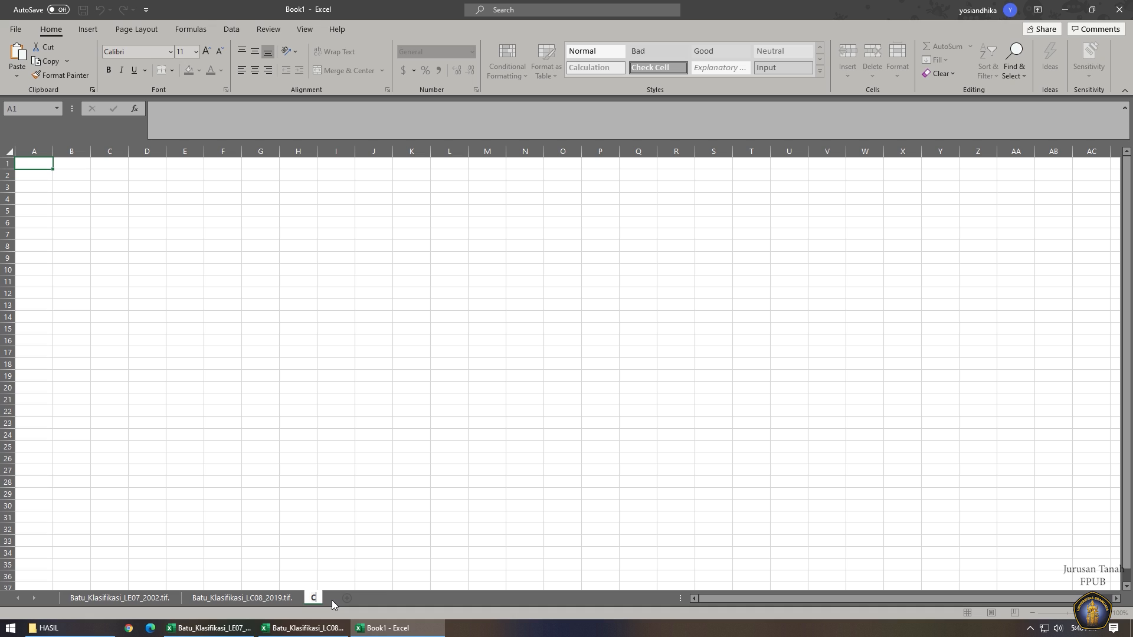
pyautogui.write('C-Stock')
pyautogui.press('Return')
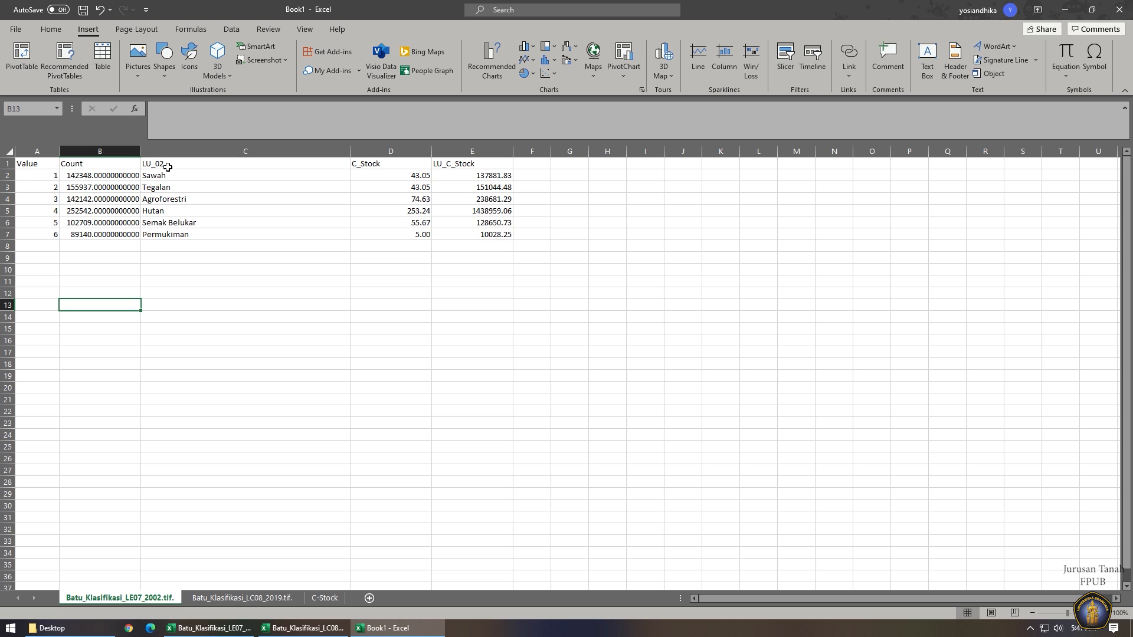
# Copy the 2002 land-use and carbon columns into C-Stock starting at A1.
pyautogui.moveTo(168, 167); pyautogui.dragTo(455, 246)
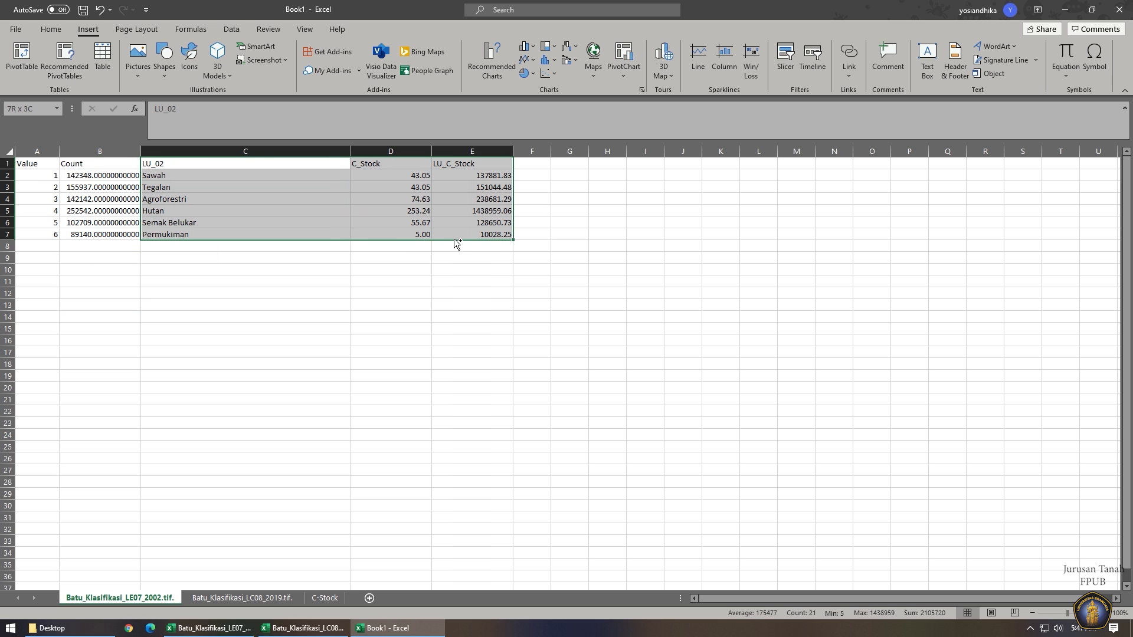
pyautogui.hotkey('ctrl', 'c')
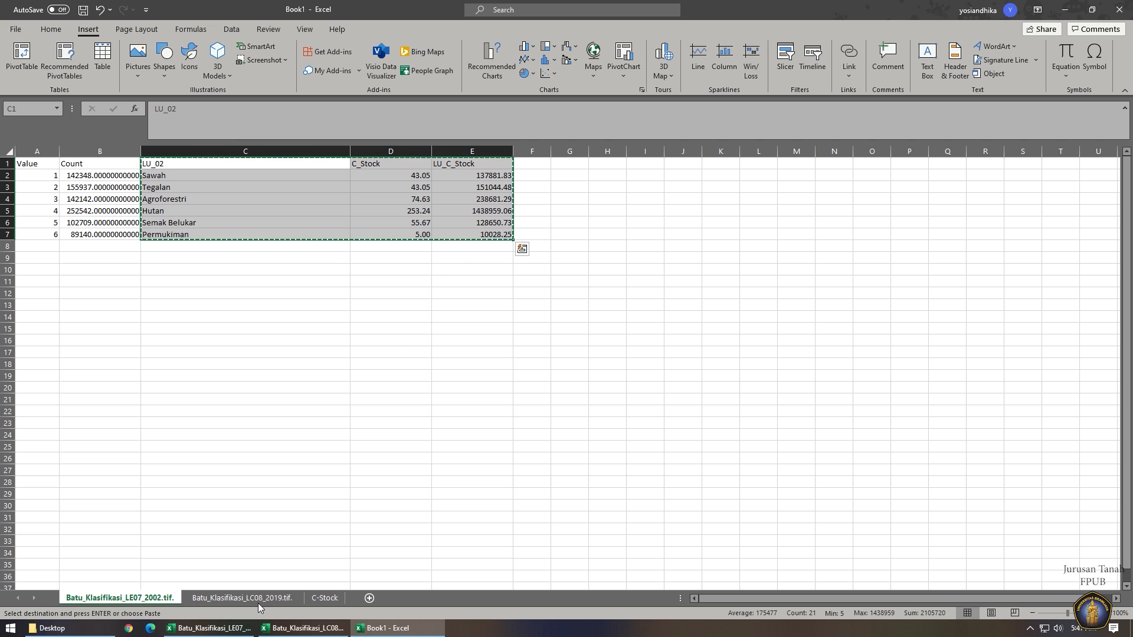
pyautogui.click(325, 597)
pyautogui.click(42, 168)
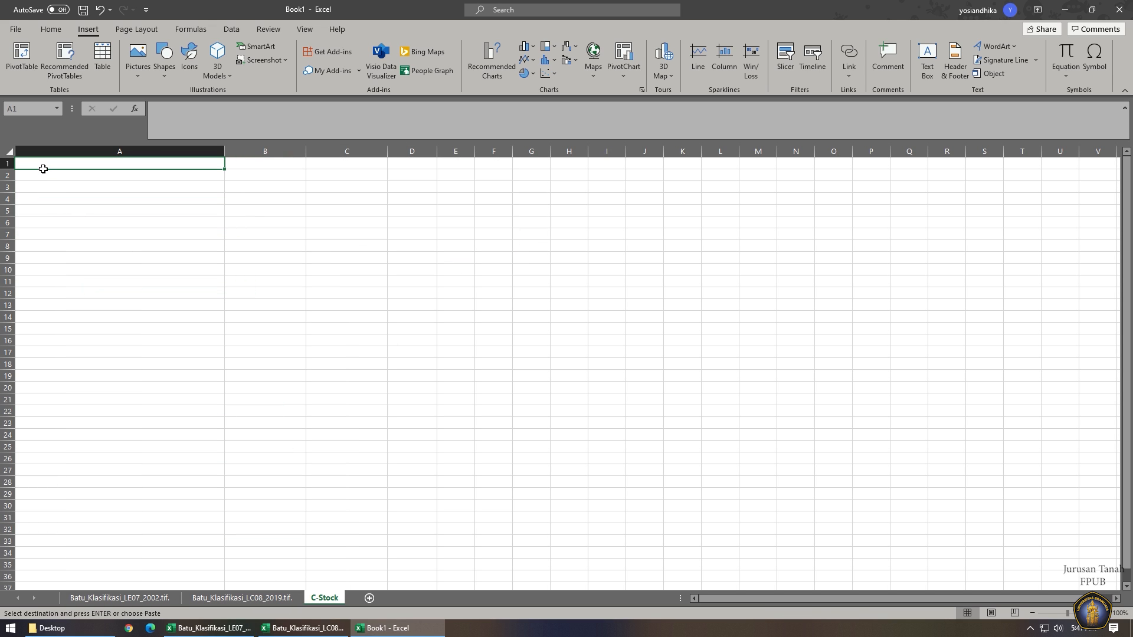
pyautogui.hotkey('ctrl', 'v')
# Copy the 2019 land-use and carbon columns into C-Stock starting at D1.
pyautogui.click(224, 603)
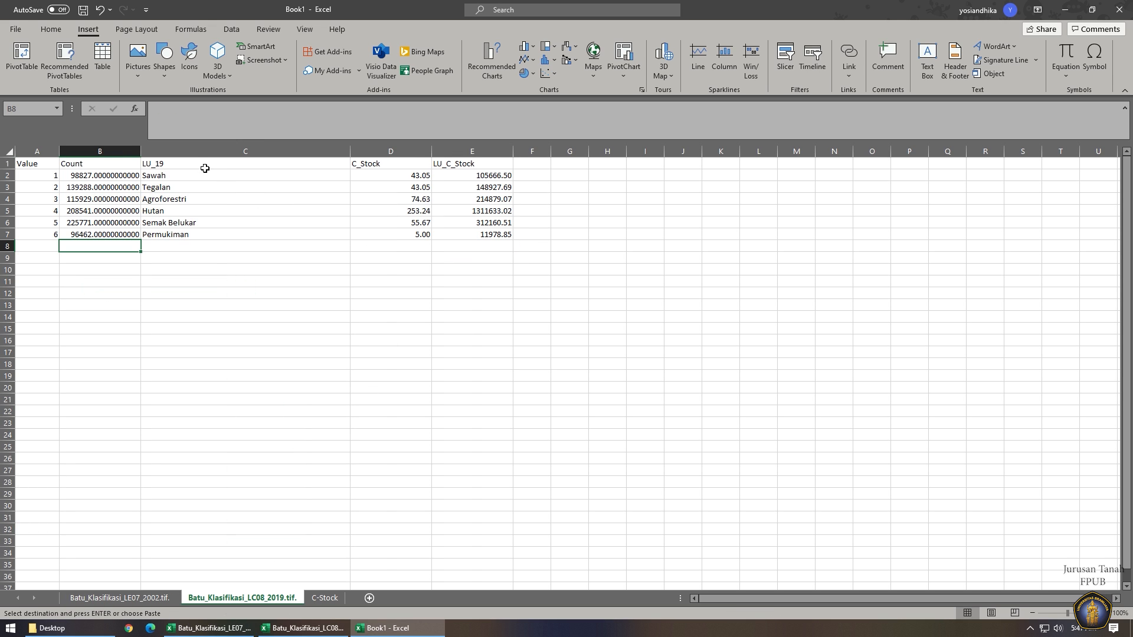
pyautogui.click(196, 165)
pyautogui.moveTo(196, 165); pyautogui.dragTo(457, 234)
pyautogui.hotkey('ctrl', 'c')
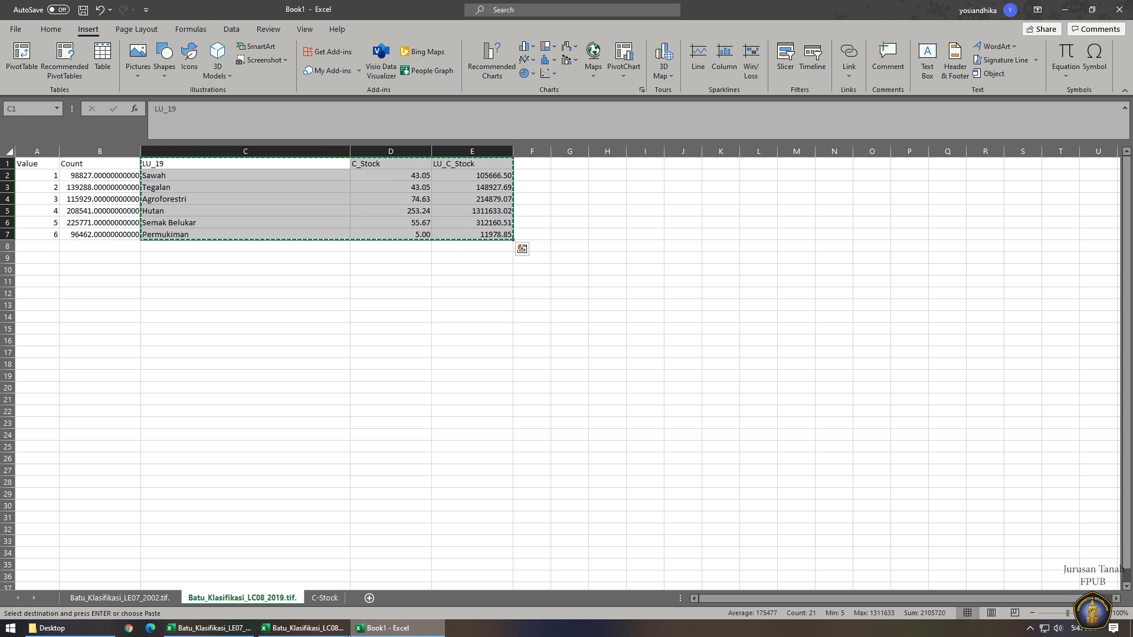
pyautogui.click(324, 598)
pyautogui.click(412, 163)
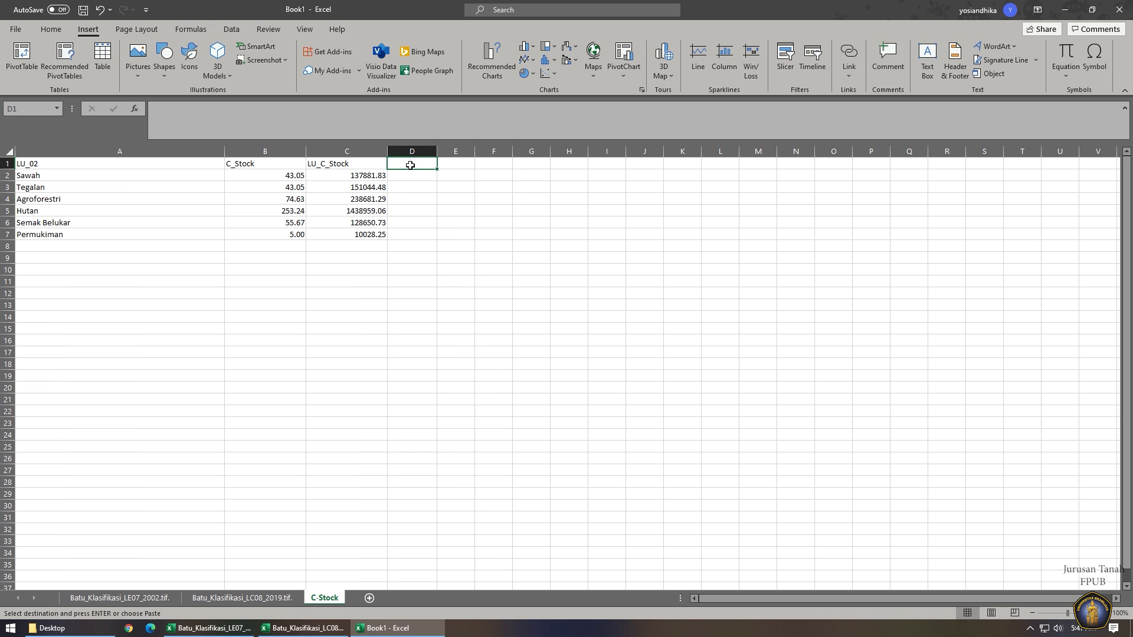
pyautogui.hotkey('ctrl', 'v')
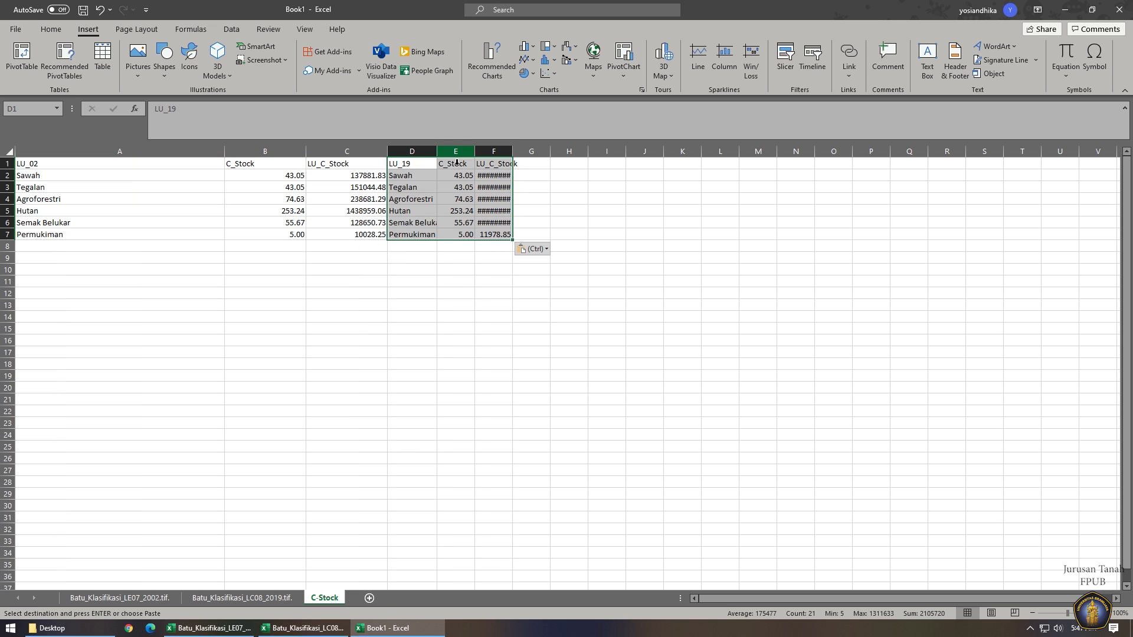
# Delete both C_Stock columns and the LU_19 column, and rename the A1 header to Landuse.
pyautogui.doubleClick(225, 154)
pyautogui.click(121, 152)
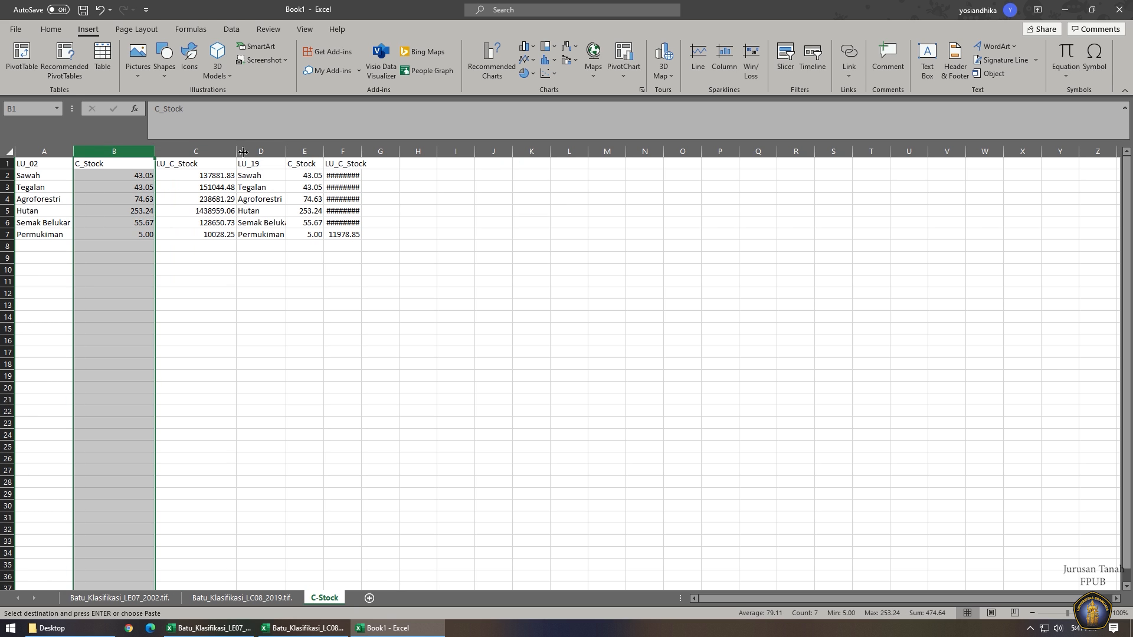
pyautogui.keyDown('ctrl'); pyautogui.click(261, 152); pyautogui.keyUp('ctrl')
pyautogui.keyDown('ctrl'); pyautogui.click(304, 152); pyautogui.keyUp('ctrl')
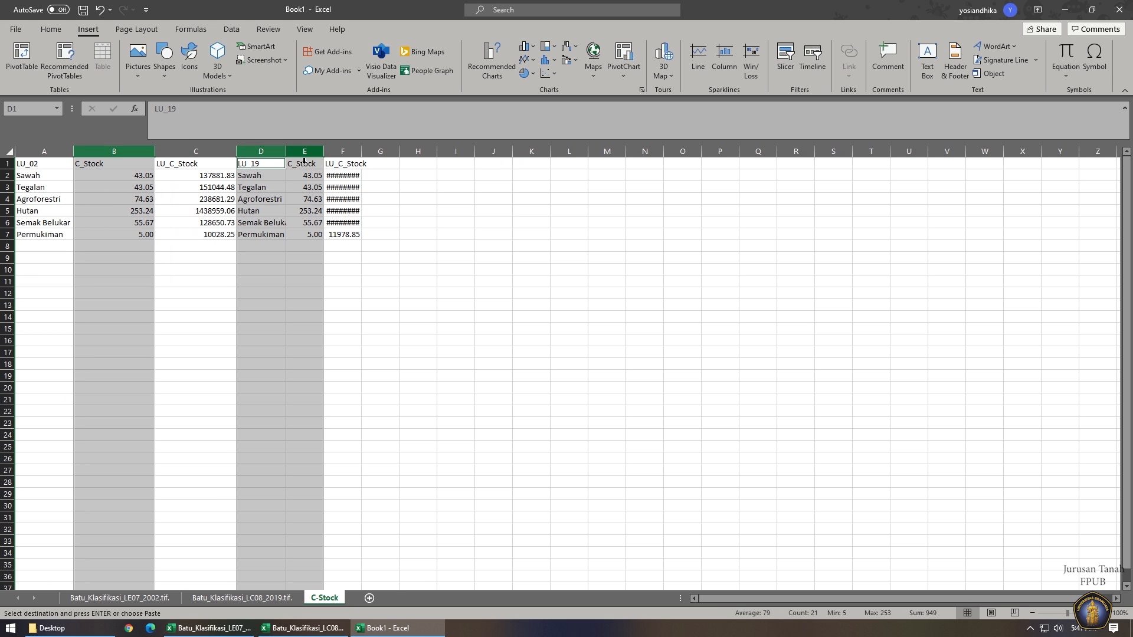
pyautogui.rightClick(298, 154)
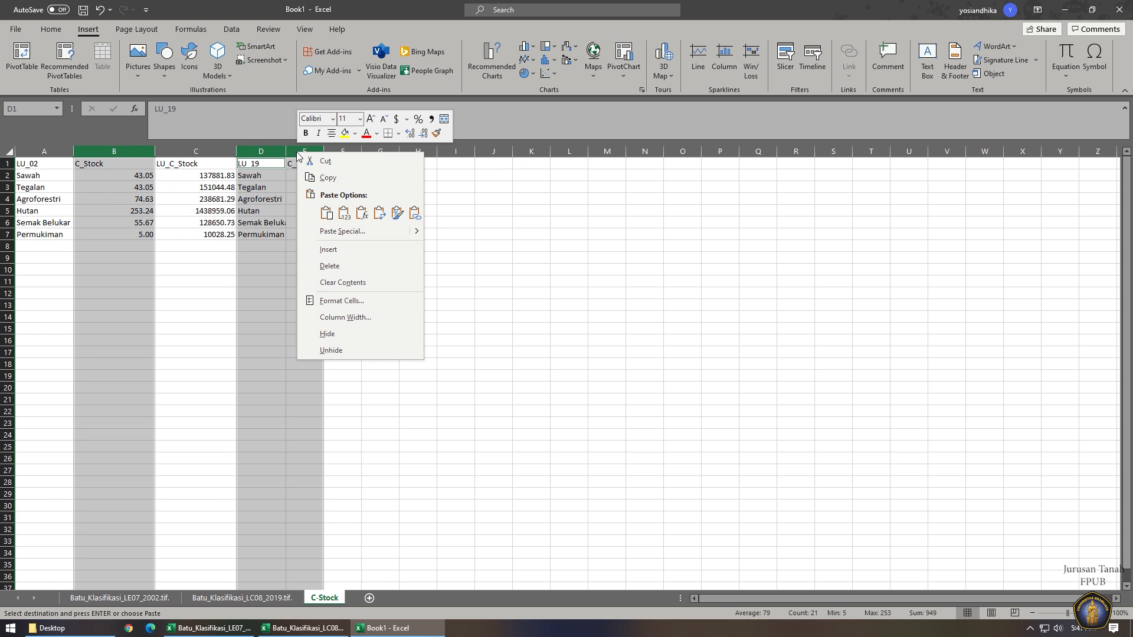
pyautogui.click(336, 266)
pyautogui.click(60, 169)
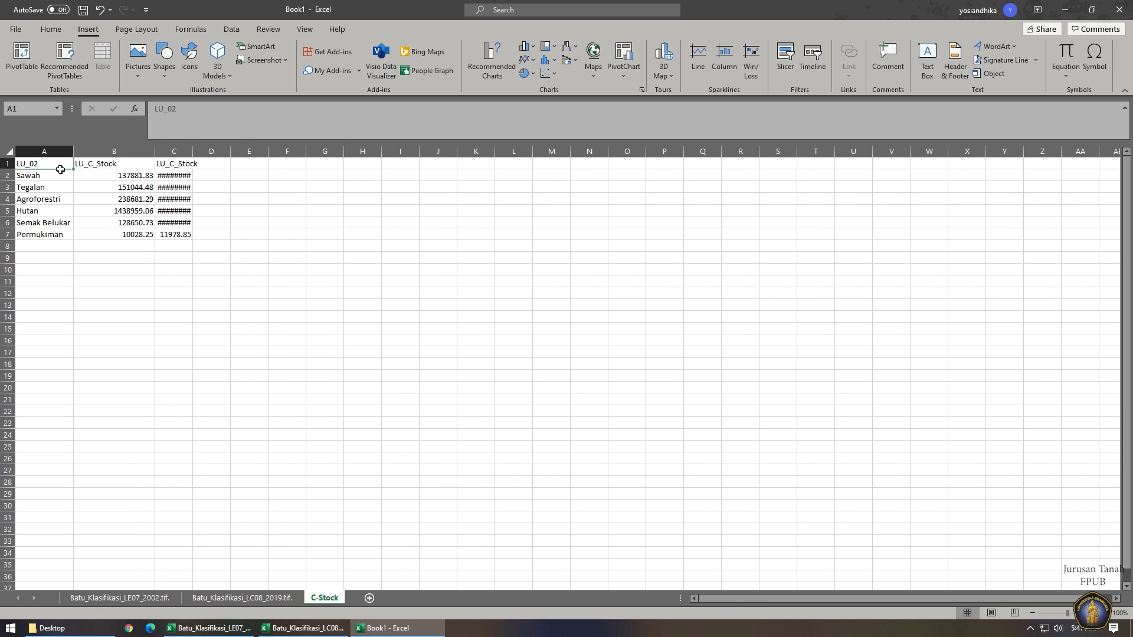
pyautogui.write('Landuse')
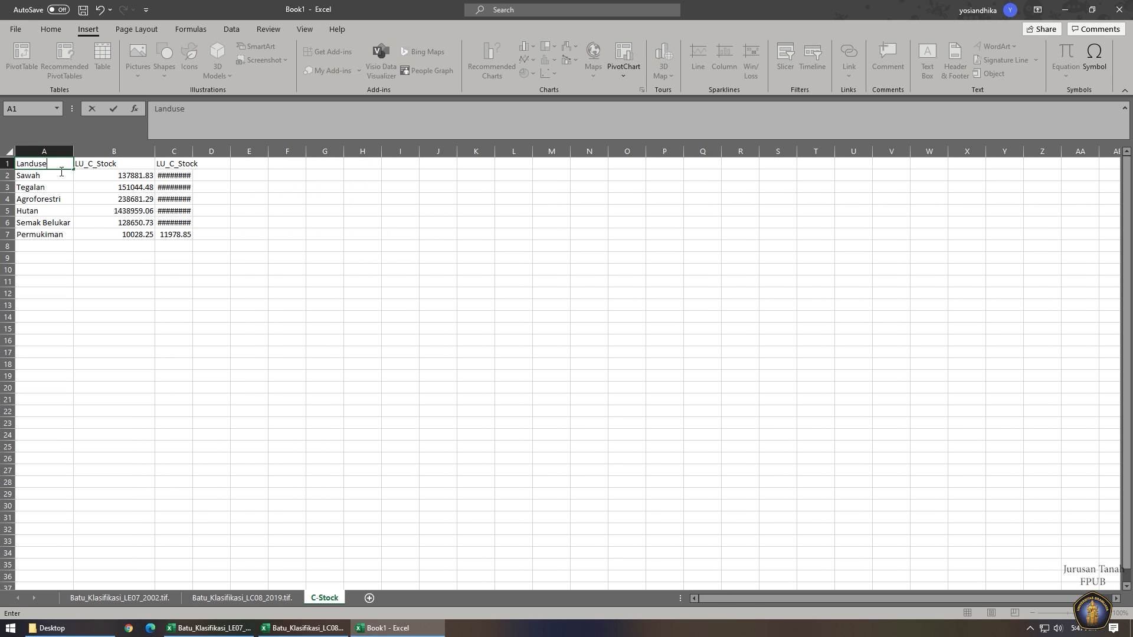
pyautogui.press('Tab')
# Rename the carbon headers to LU_C_Stock_2002 and LU_C_Stock_2019.
pyautogui.click(223, 119)
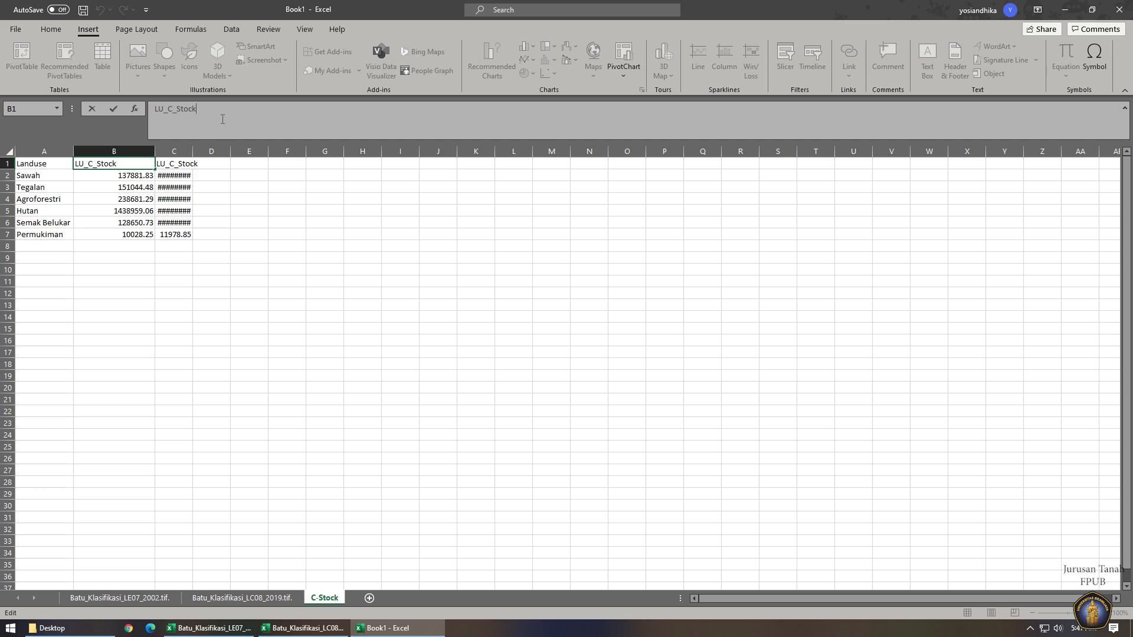
pyautogui.write('_2002')
pyautogui.press('Tab')
pyautogui.click(223, 119)
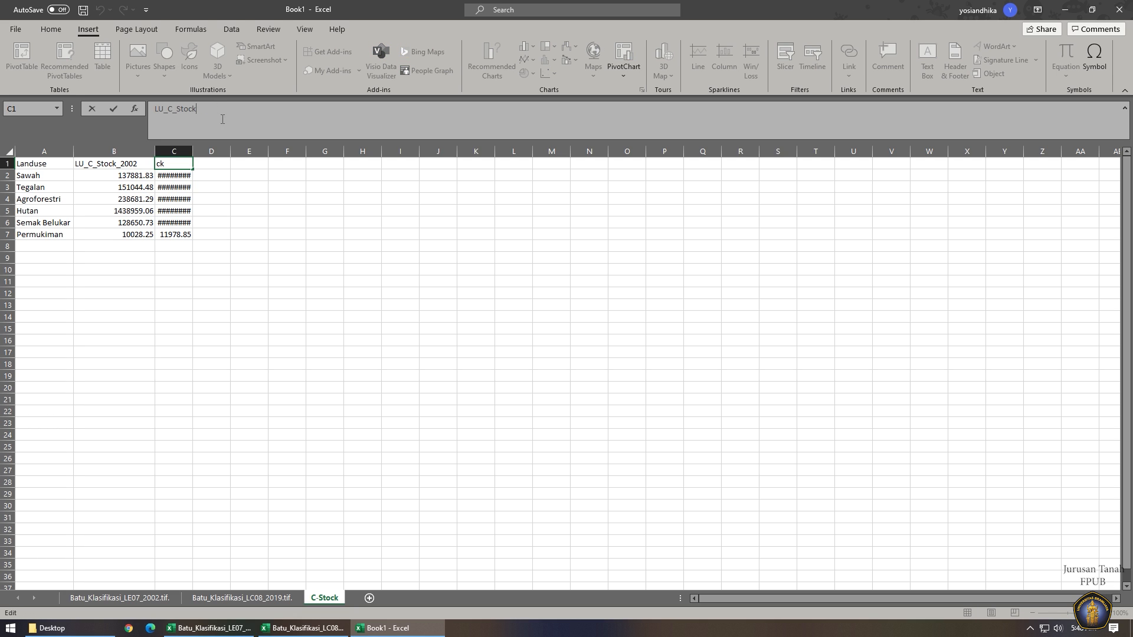
pyautogui.write('_2019')
pyautogui.click(227, 258)
# Auto-fit all columns and widen column A to fit the land-use names.
pyautogui.hotkey('ctrl', 'a')
pyautogui.doubleClick(193, 152)
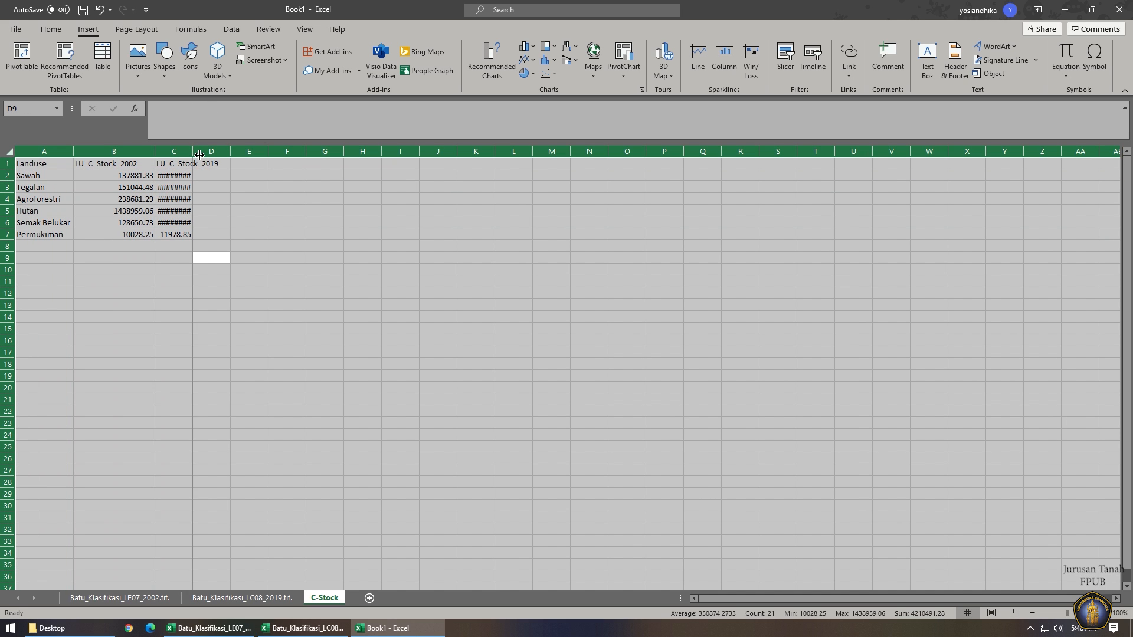
pyautogui.click(201, 226)
pyautogui.click(136, 250)
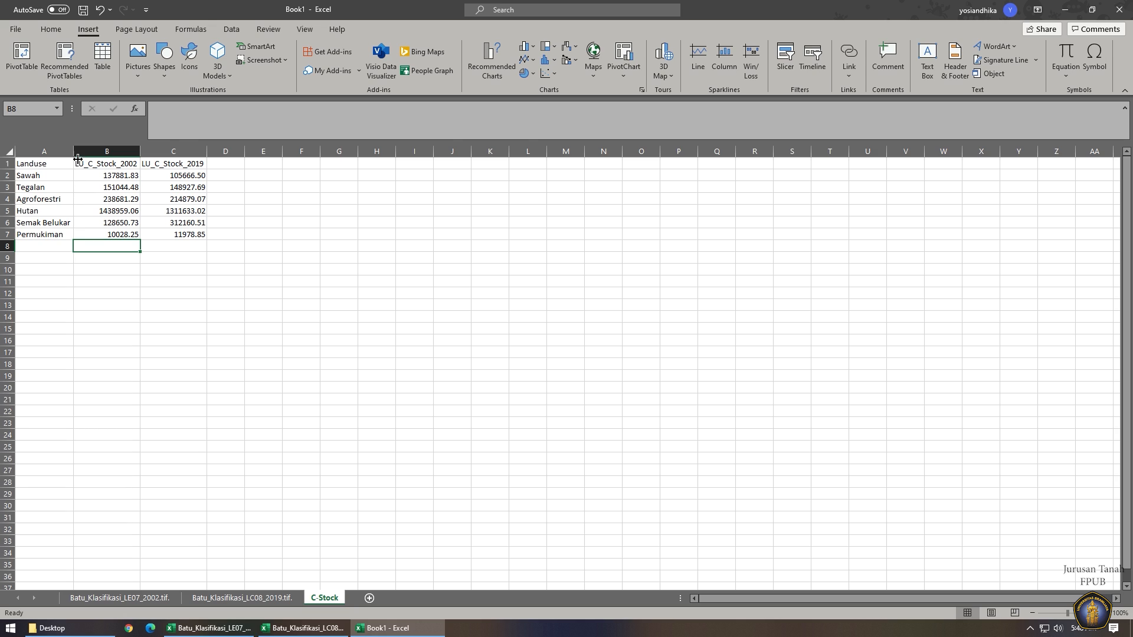
pyautogui.moveTo(73, 152); pyautogui.dragTo(103, 152)
# Insert a Stacked Column chart of A1:C7 via Recommended Charts > All Charts.
pyautogui.click(55, 167)
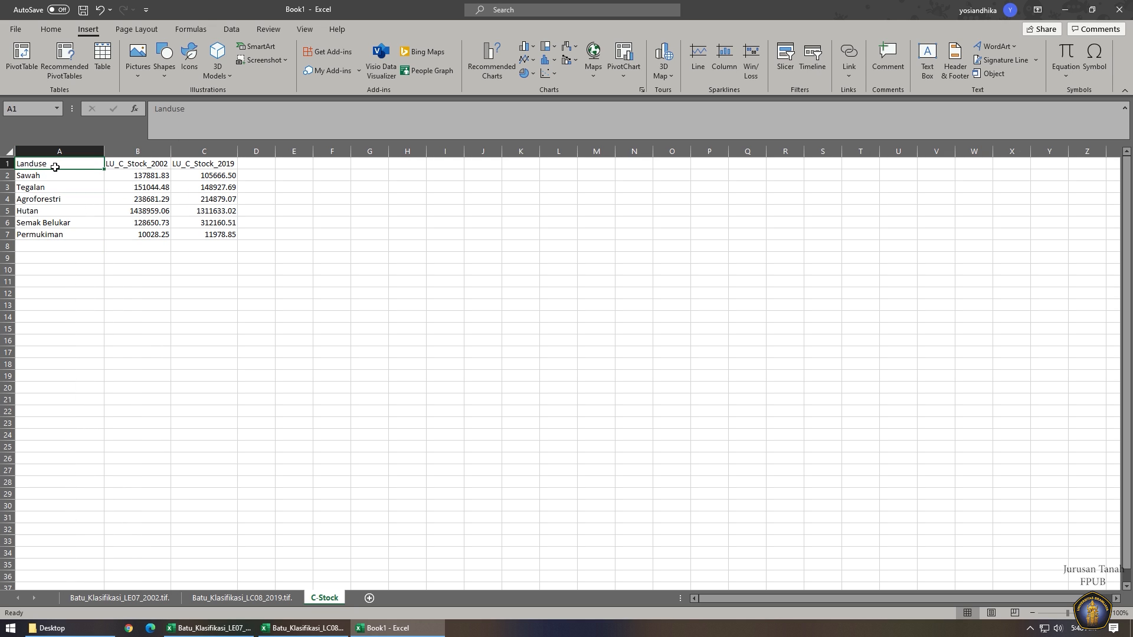
pyautogui.moveTo(76, 166); pyautogui.dragTo(235, 235)
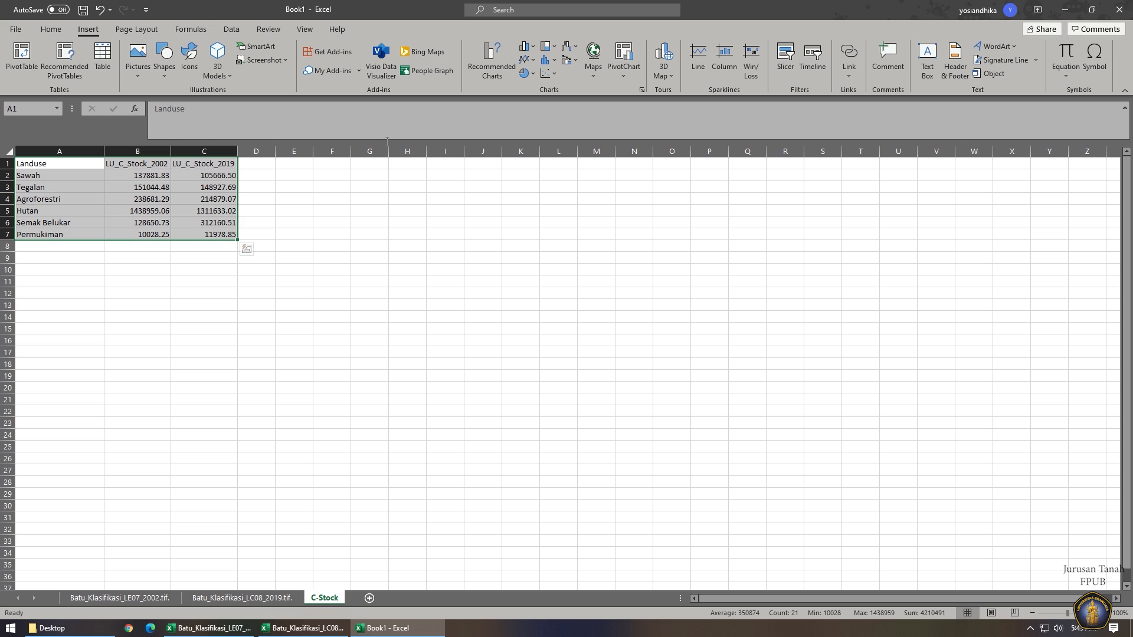
pyautogui.click(496, 78)
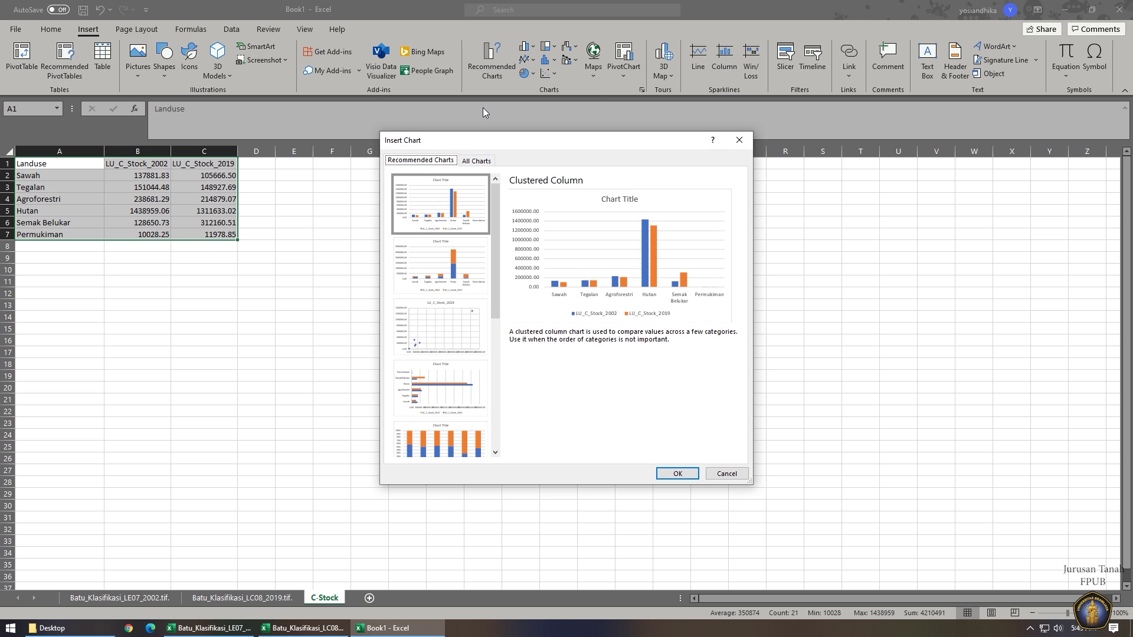
pyautogui.click(477, 161)
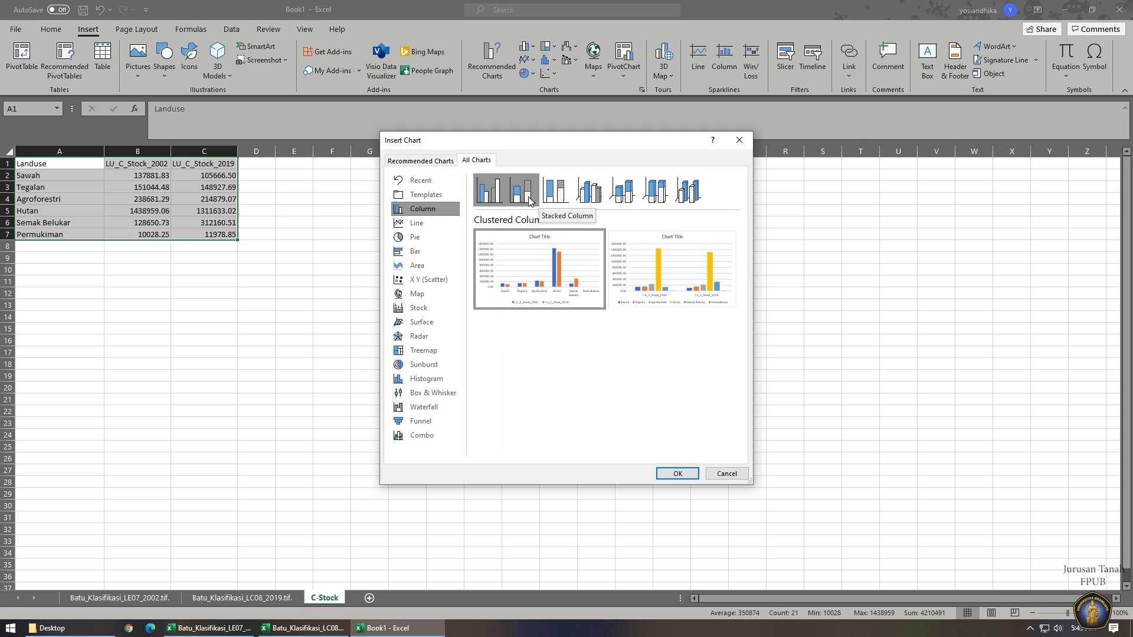
pyautogui.click(523, 190)
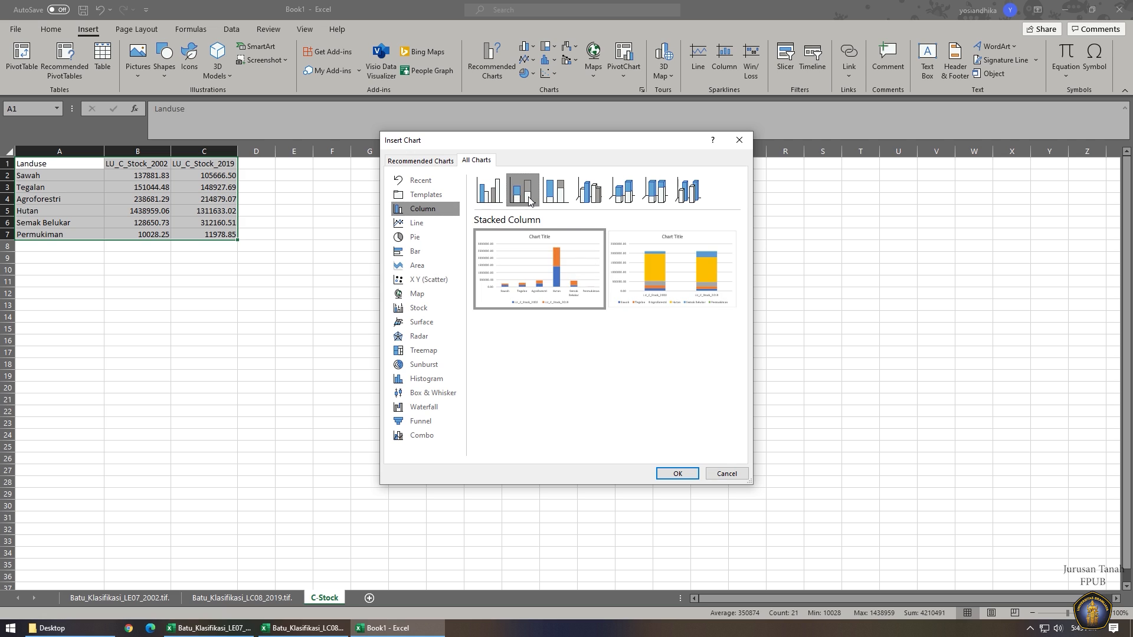
pyautogui.moveTo(620, 275)
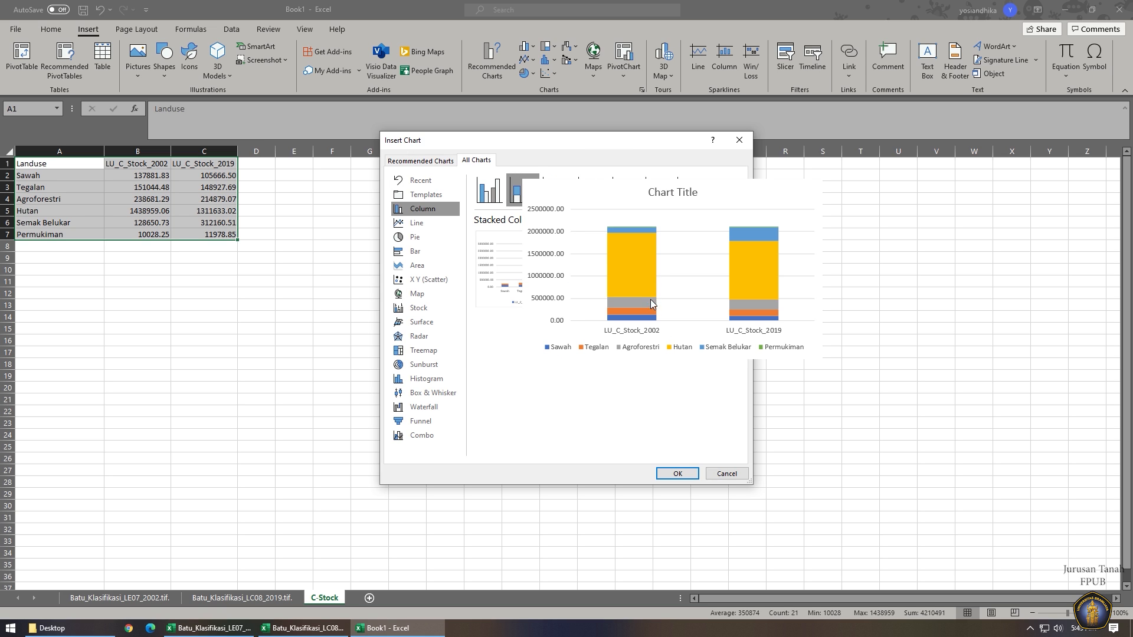
pyautogui.click(684, 475)
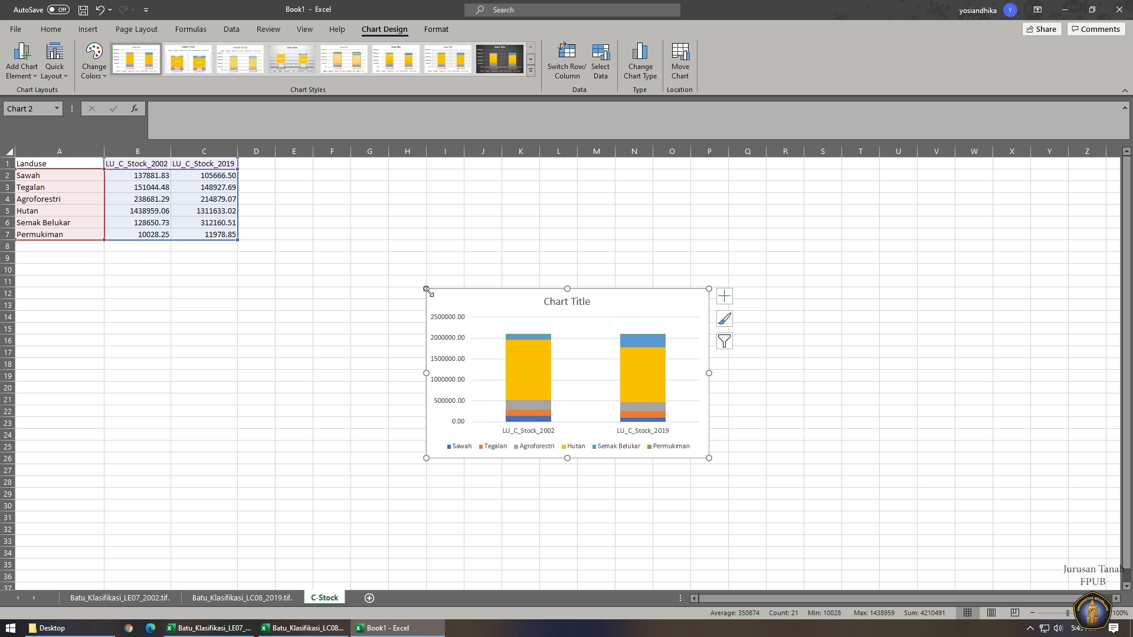
# Enlarge the chart and colour the Sawah series light blue.
pyautogui.moveTo(426, 288); pyautogui.dragTo(381, 252)
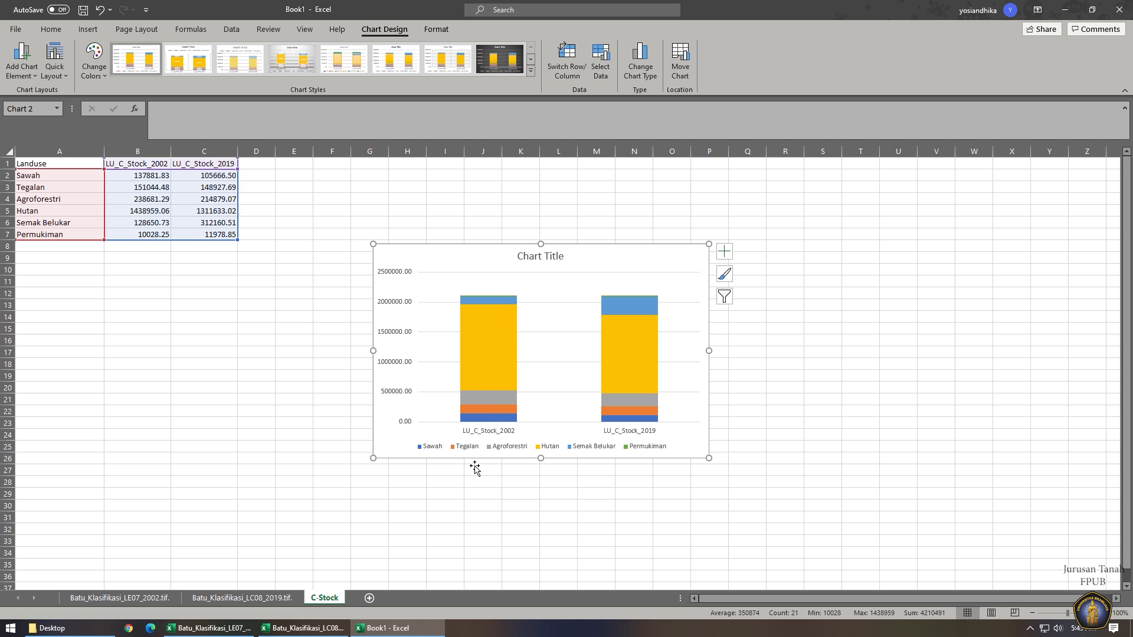
pyautogui.click(427, 451)
pyautogui.click(427, 452)
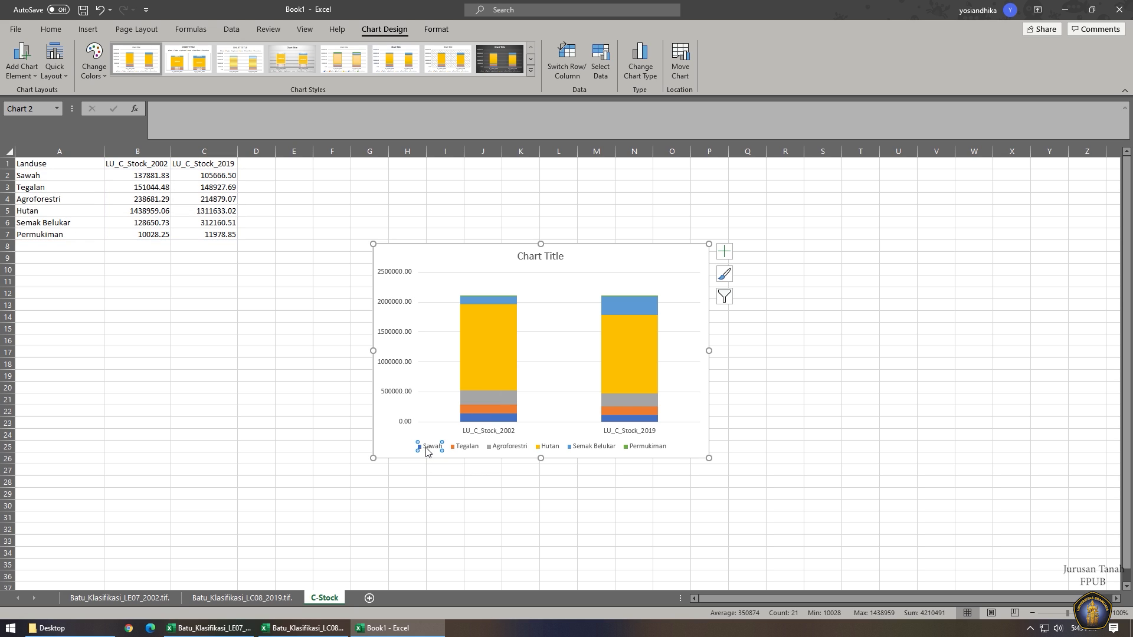
pyautogui.rightClick(426, 447)
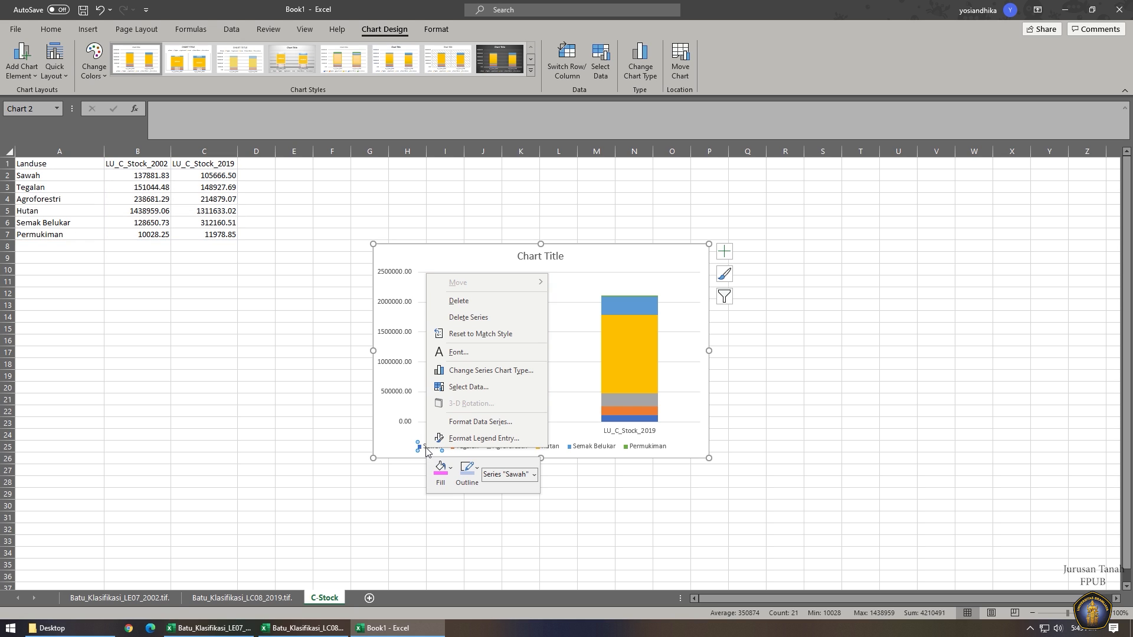
pyautogui.click(441, 478)
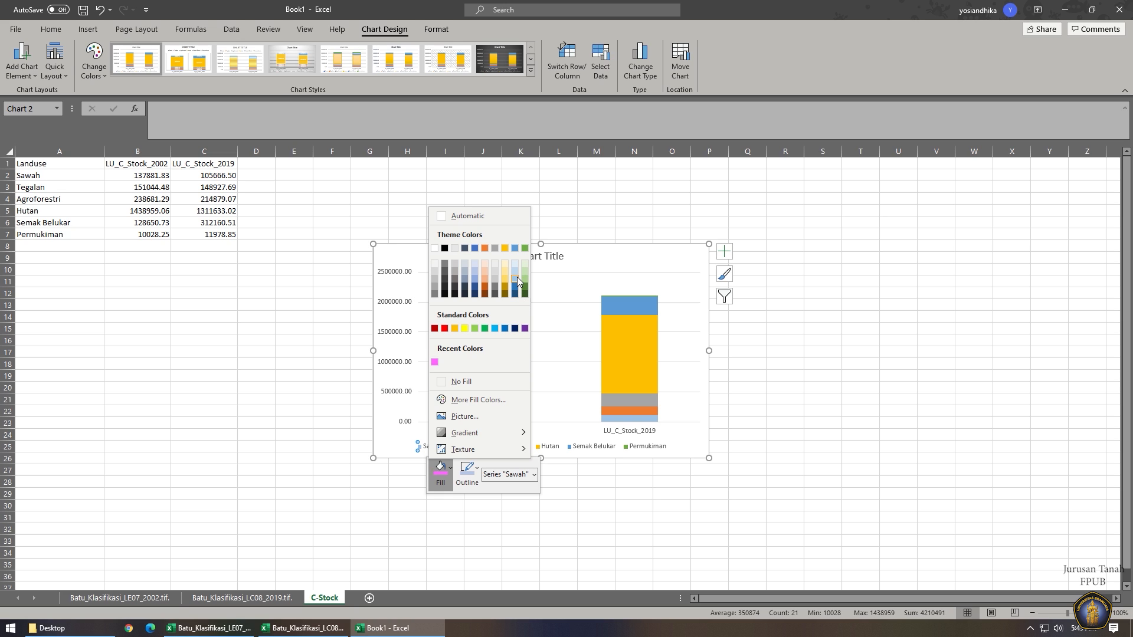
pyautogui.click(517, 278)
# Colour Tegalan yellow, Agroforestri light green and Hutan dark green.
pyautogui.rightClick(466, 451)
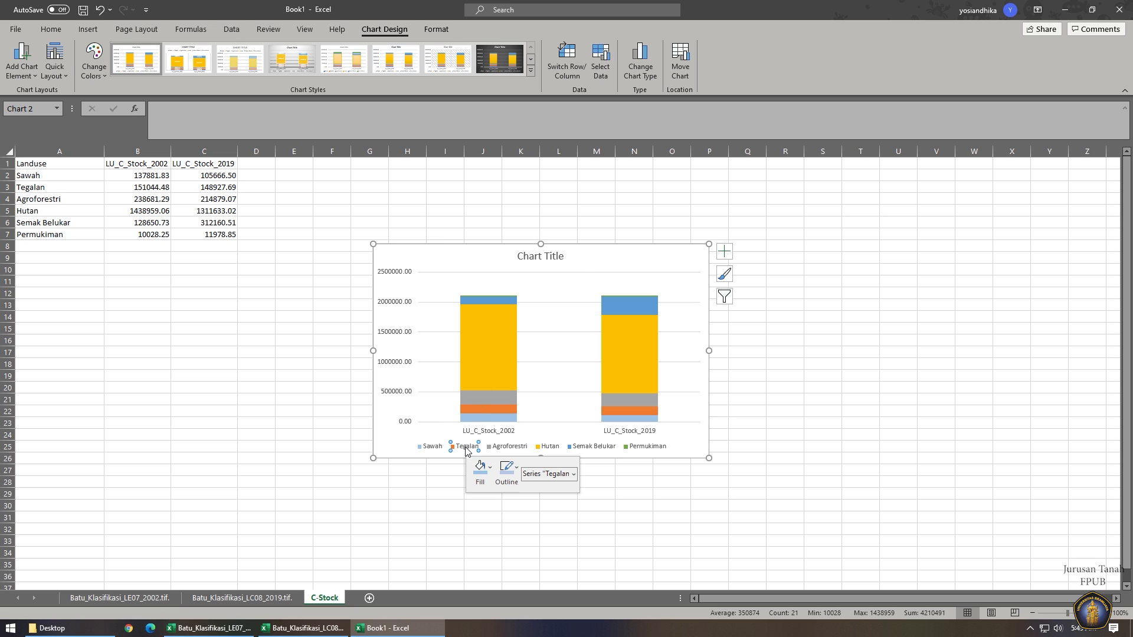
pyautogui.click(476, 466)
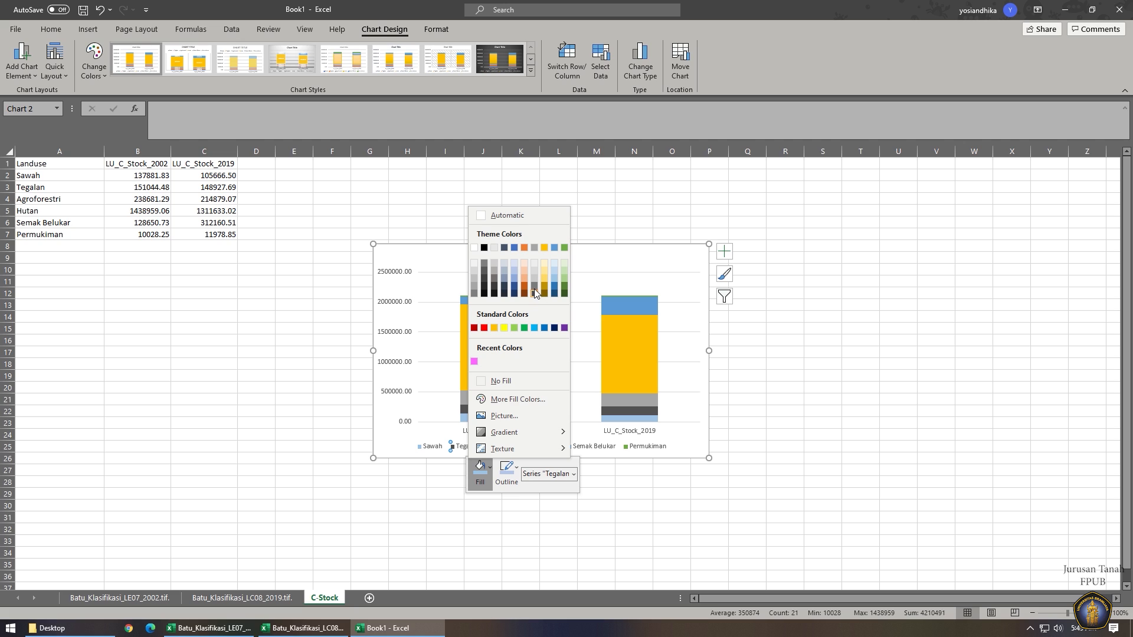
pyautogui.click(504, 328)
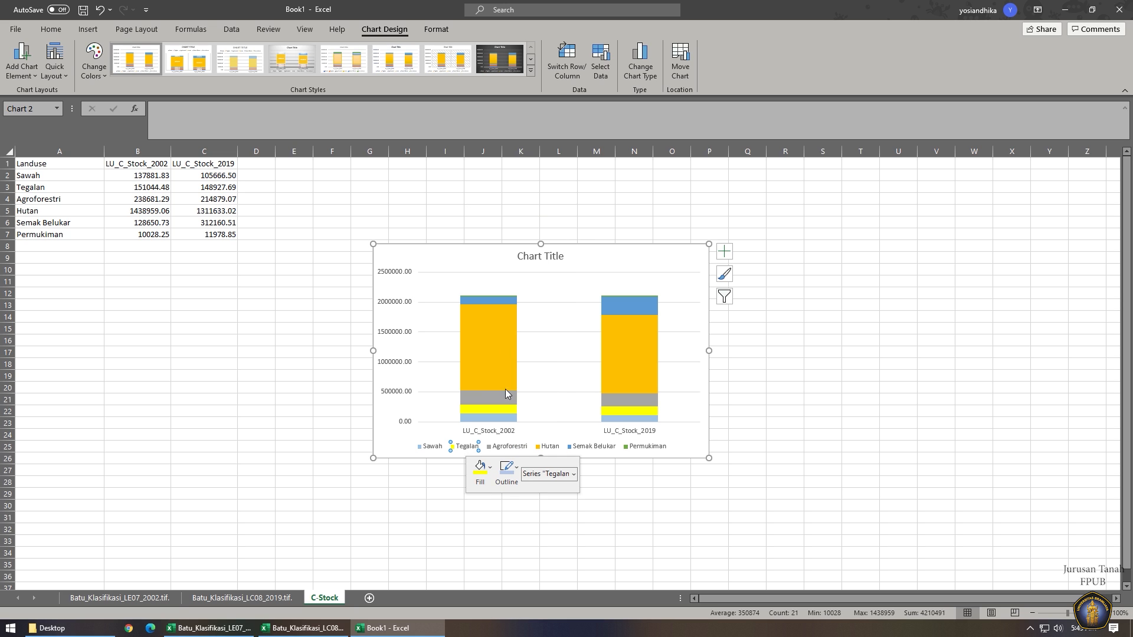
pyautogui.rightClick(516, 451)
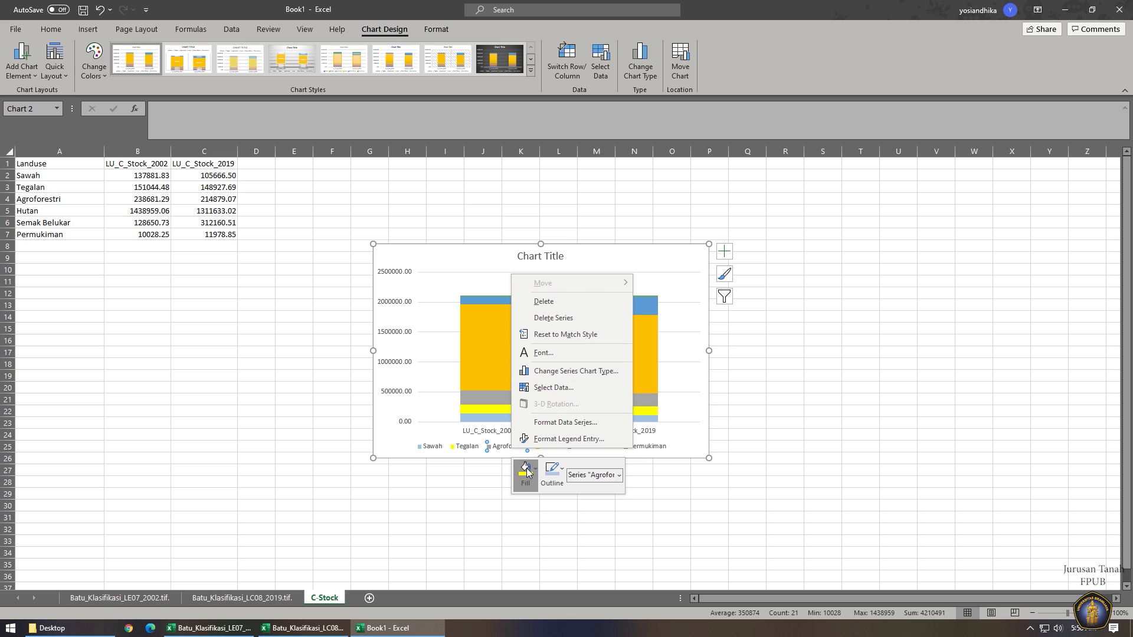
pyautogui.click(526, 468)
pyautogui.click(610, 276)
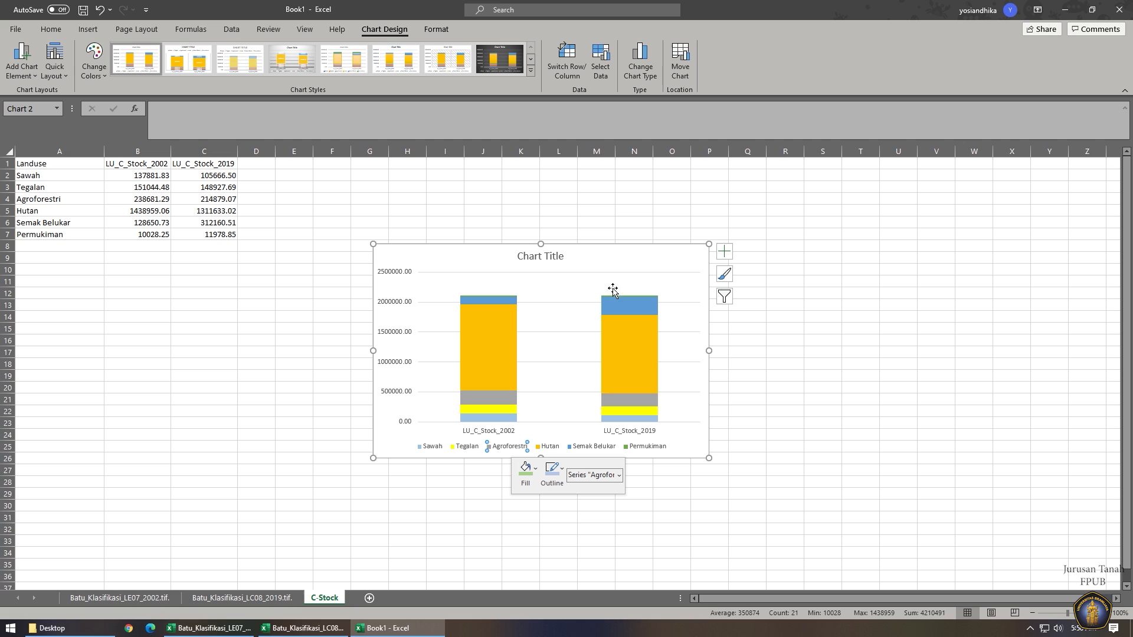
pyautogui.rightClick(550, 448)
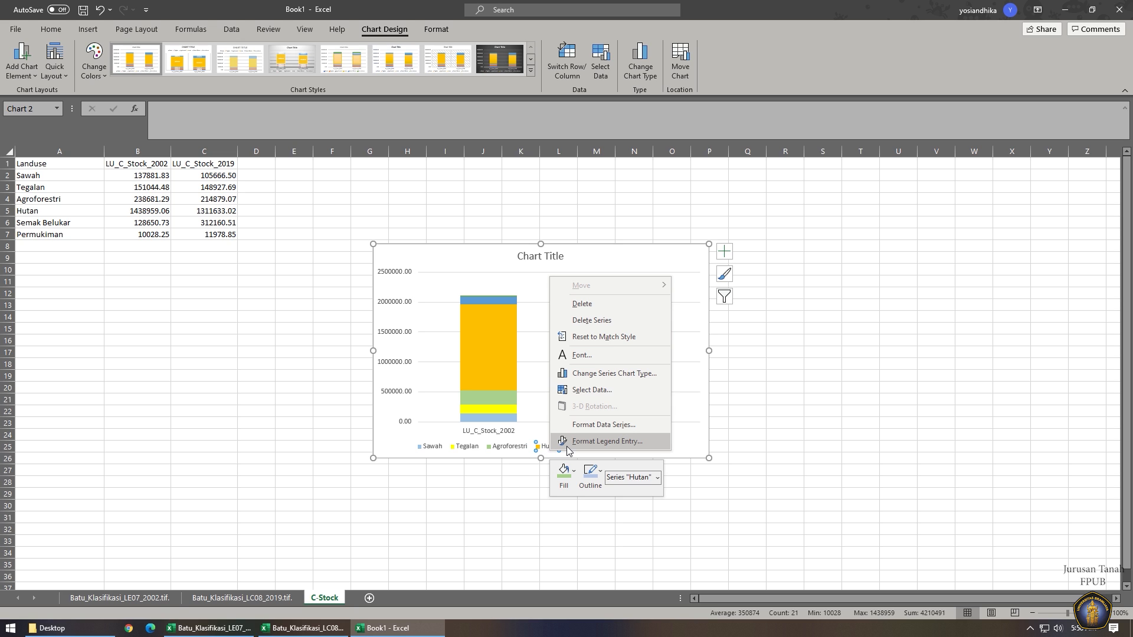
pyautogui.click(563, 471)
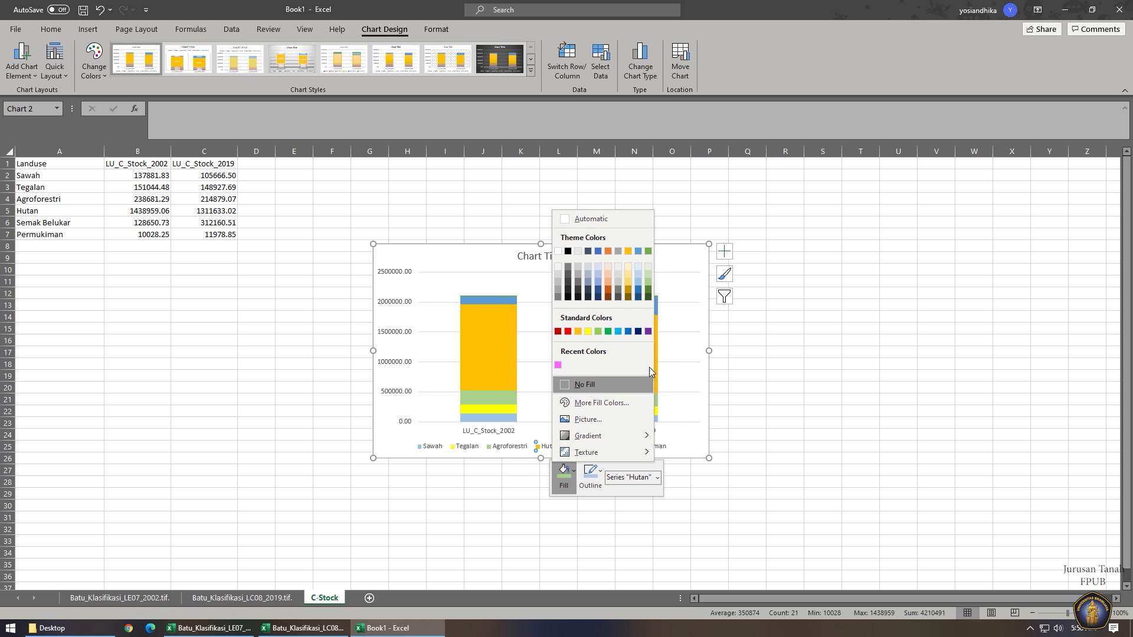
pyautogui.click(649, 291)
# Colour Semak Belukar peach and Permukiman pink, then delete the chart title.
pyautogui.click(586, 449)
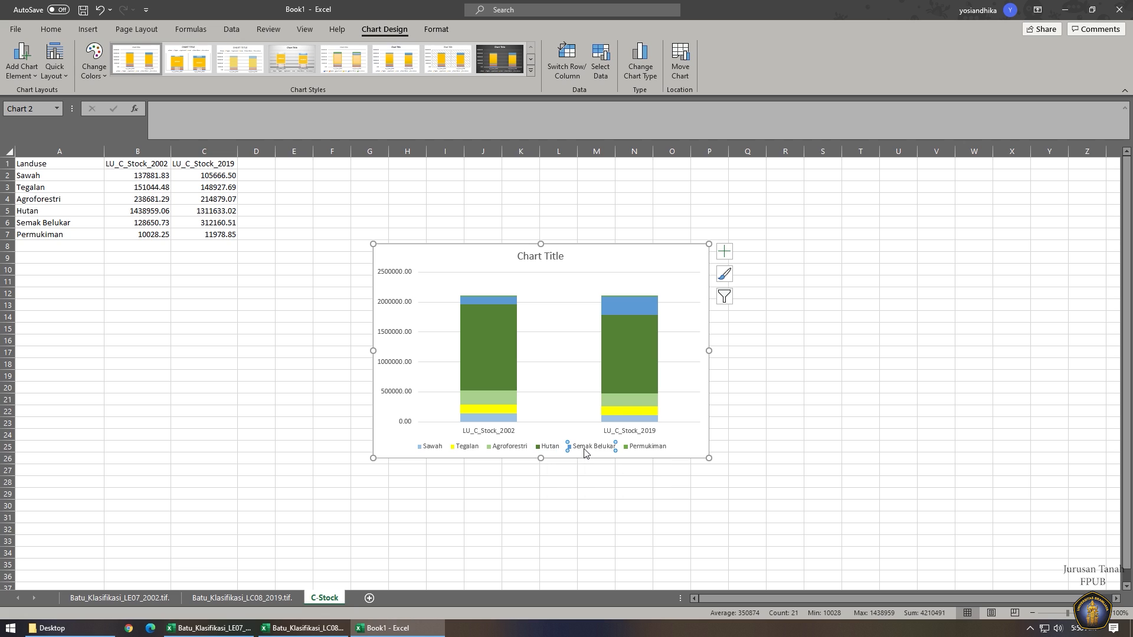
pyautogui.rightClick(586, 453)
pyautogui.click(598, 472)
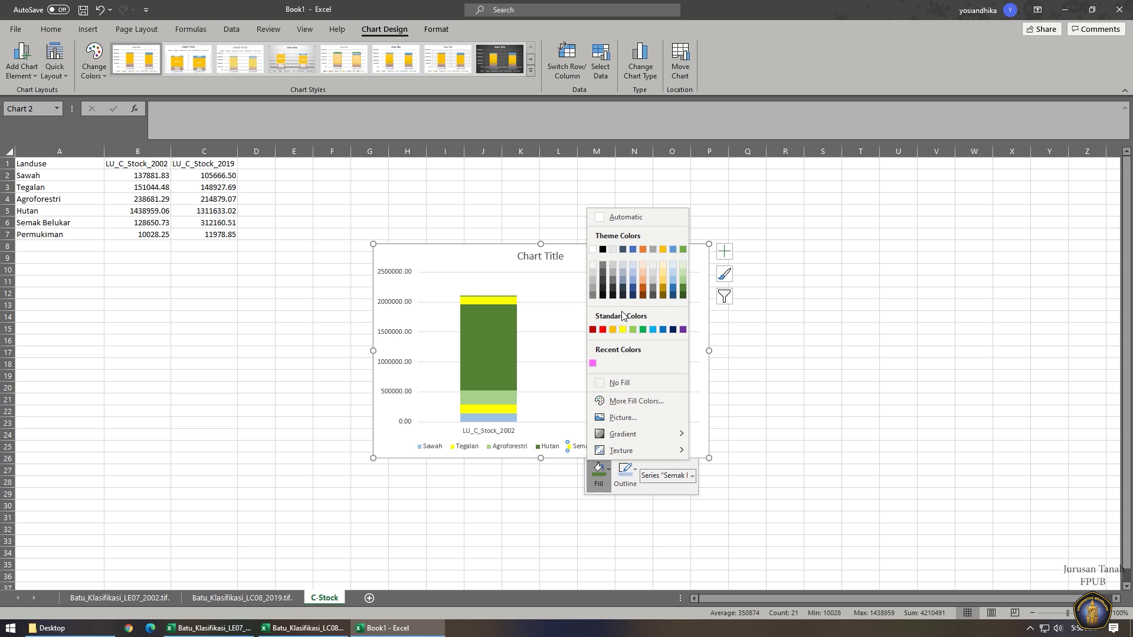
pyautogui.click(641, 273)
pyautogui.click(643, 448)
pyautogui.rightClick(643, 448)
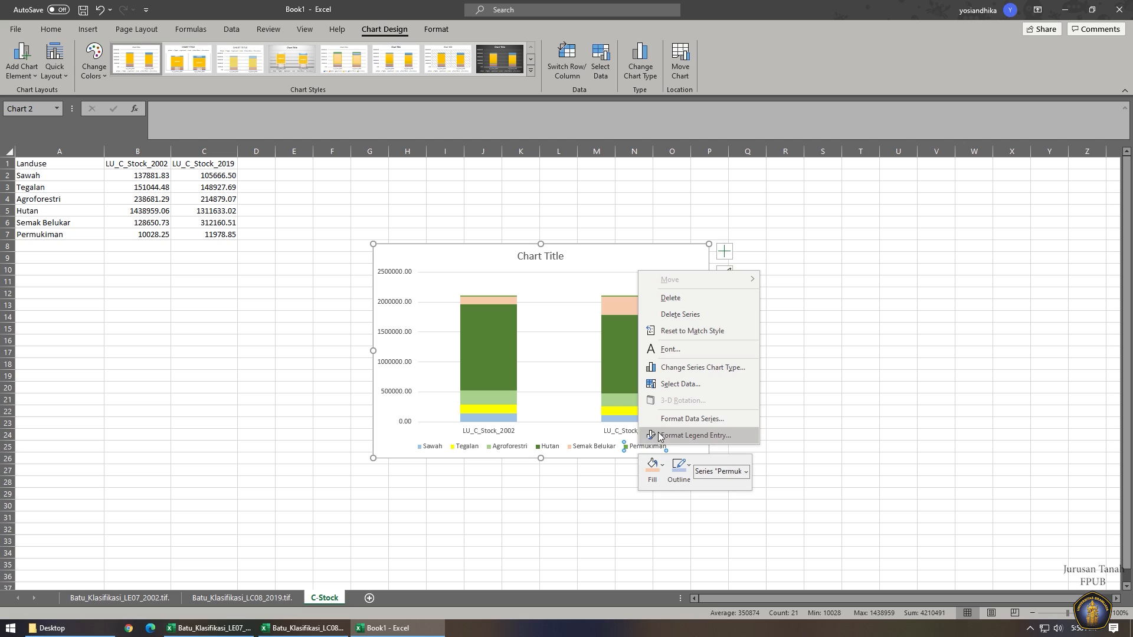
pyautogui.click(656, 467)
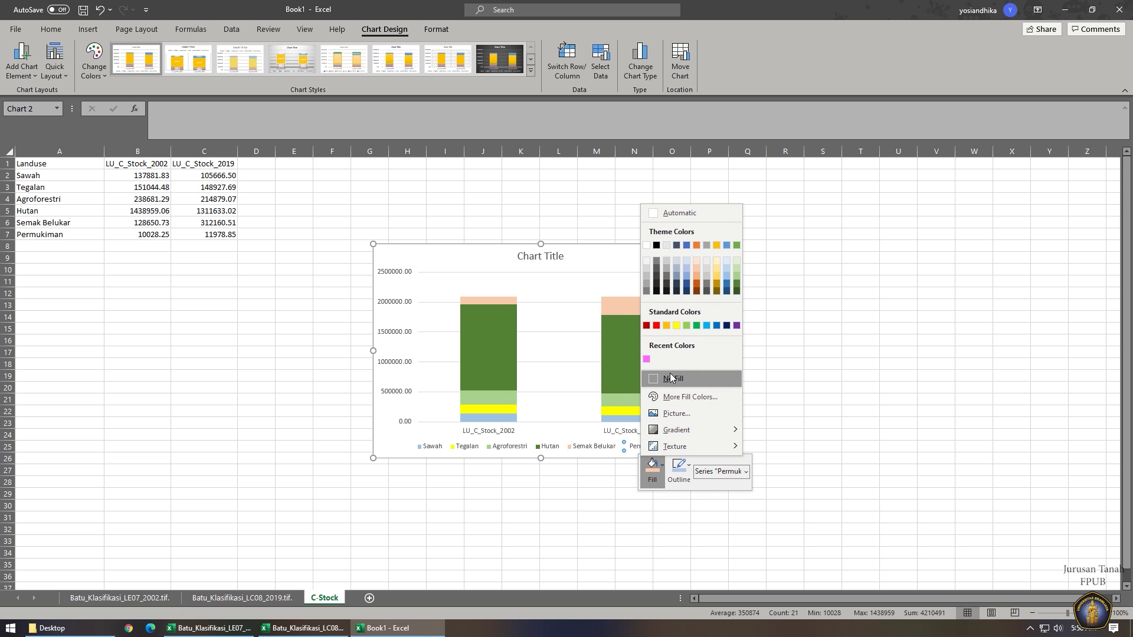
pyautogui.click(646, 359)
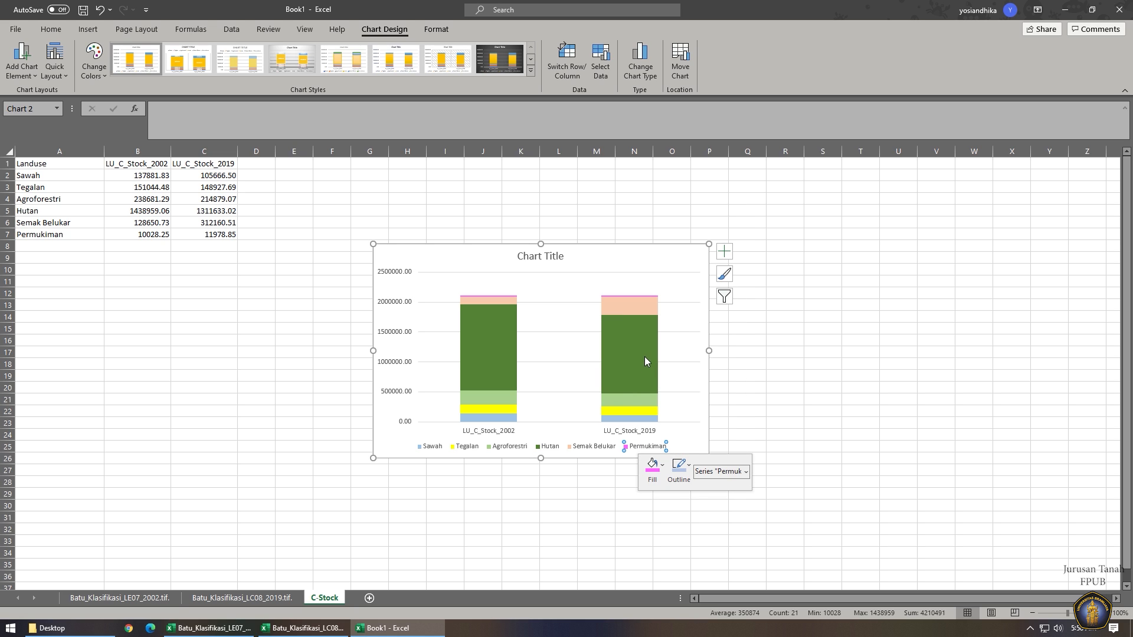
pyautogui.click(544, 252)
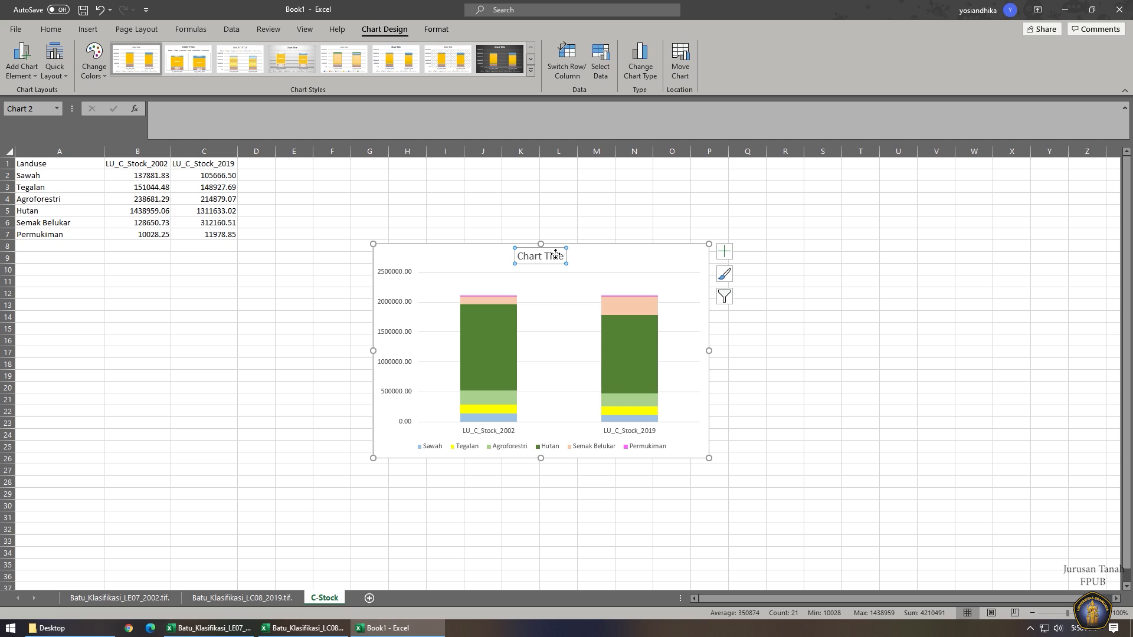
pyautogui.press('Delete')
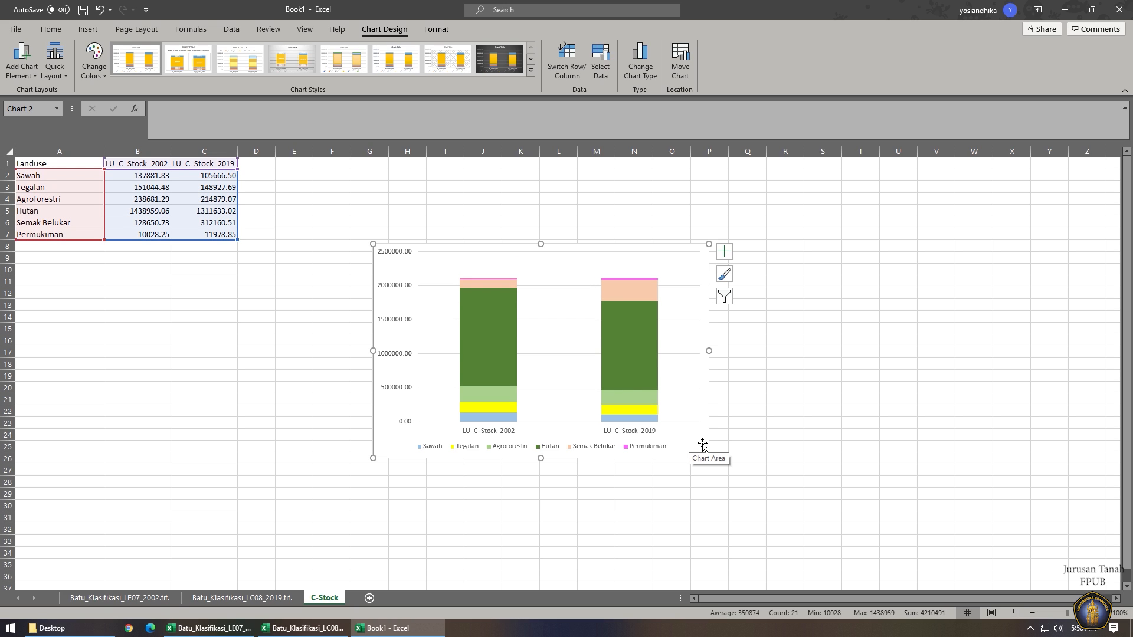